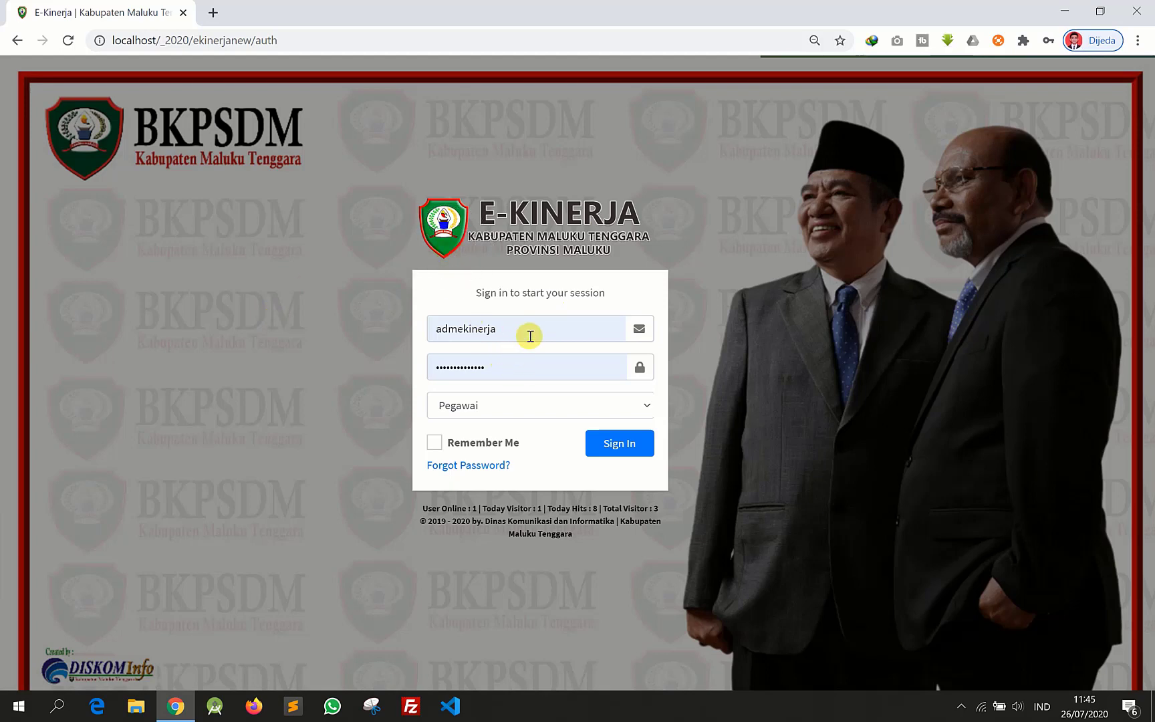
- Log in to E-Kinerja with the pre-filled admin username and Operator as the login role
left_click_drag(516, 340, 344, 340)
left_click(292, 312)
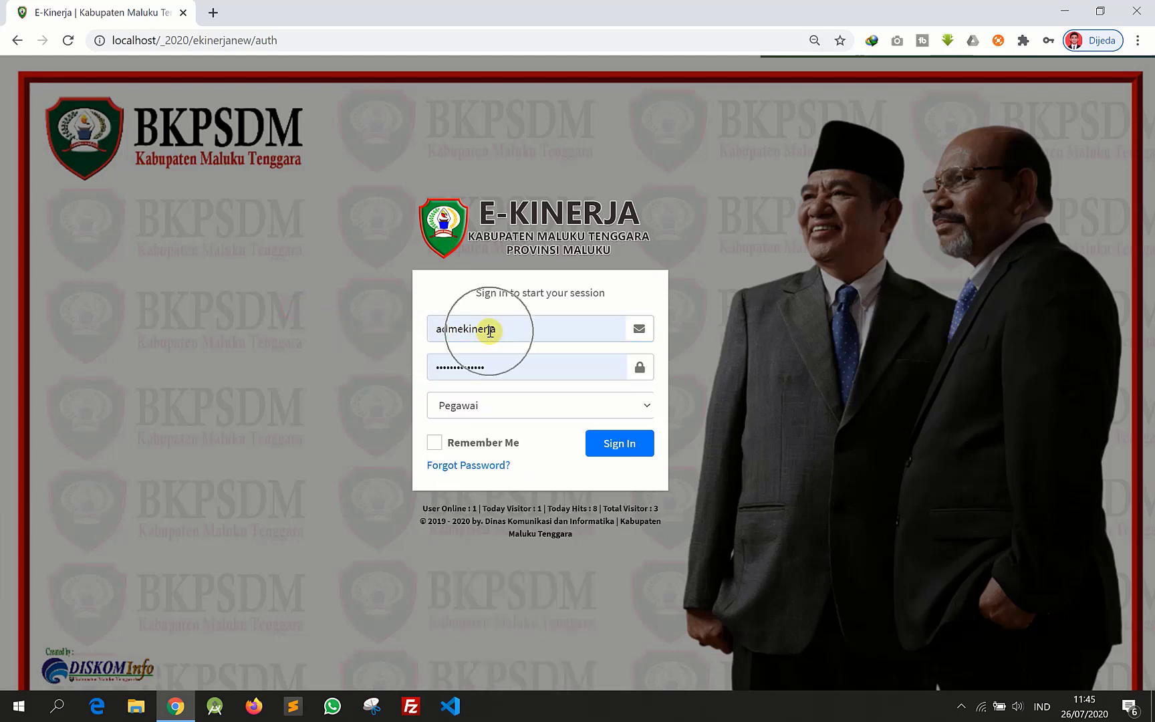
left_click(490, 367)
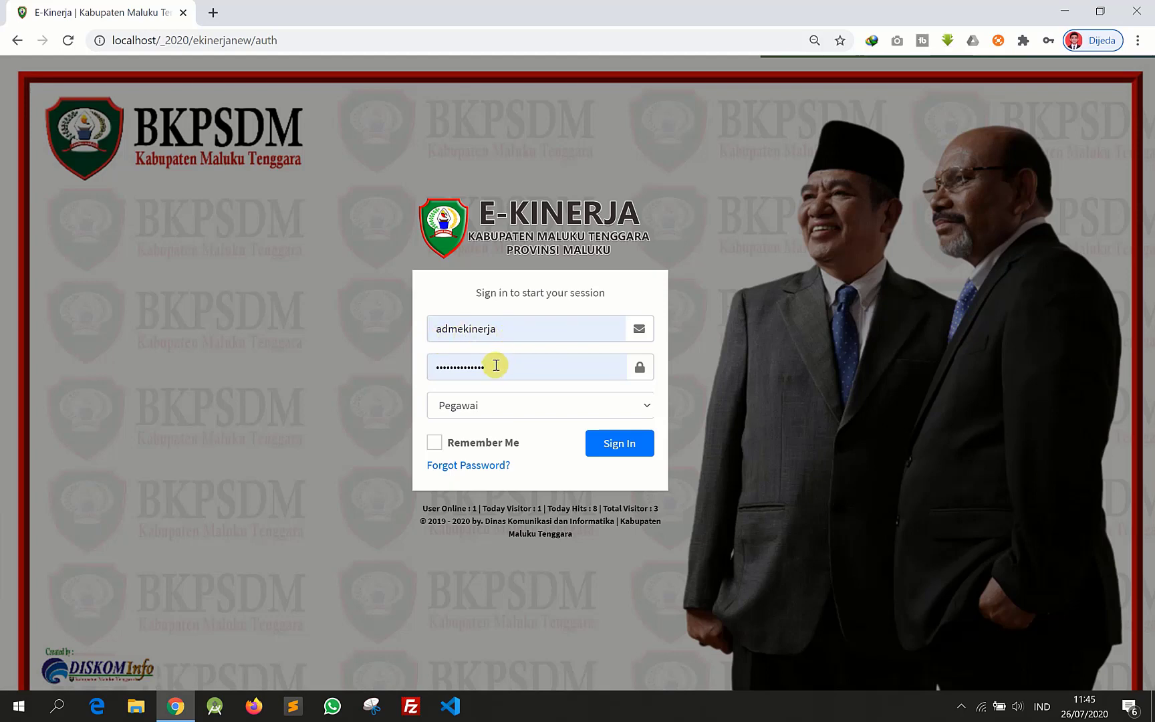
left_click(496, 414)
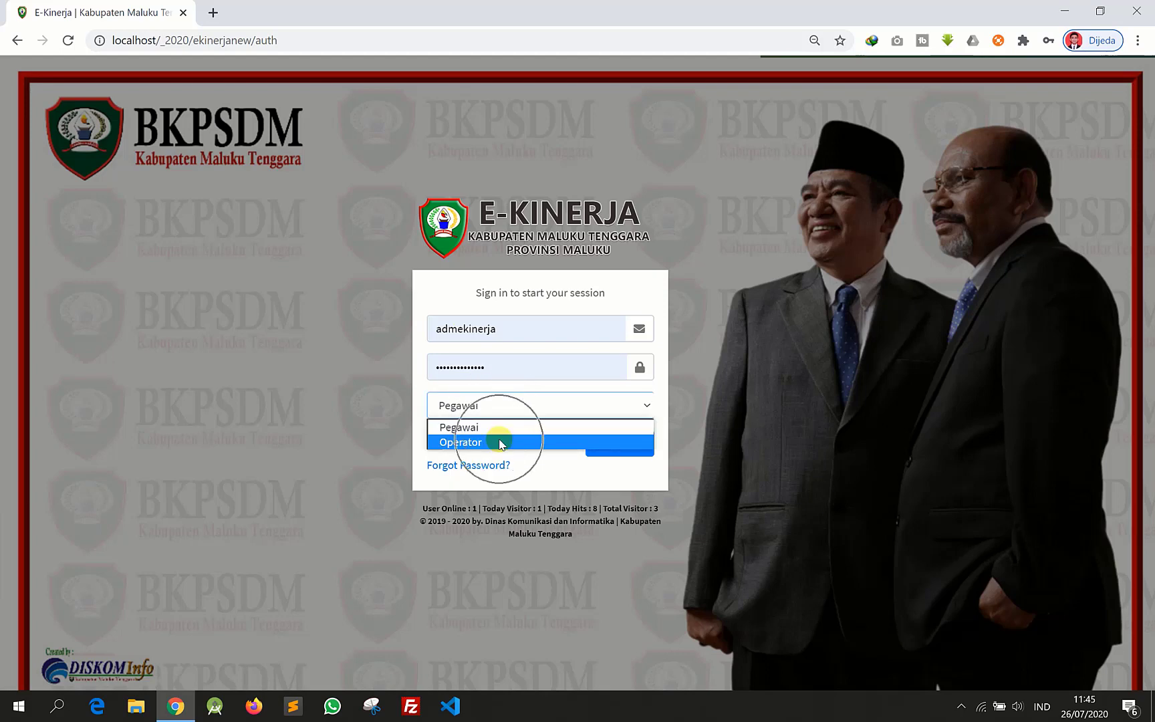
left_click(500, 443)
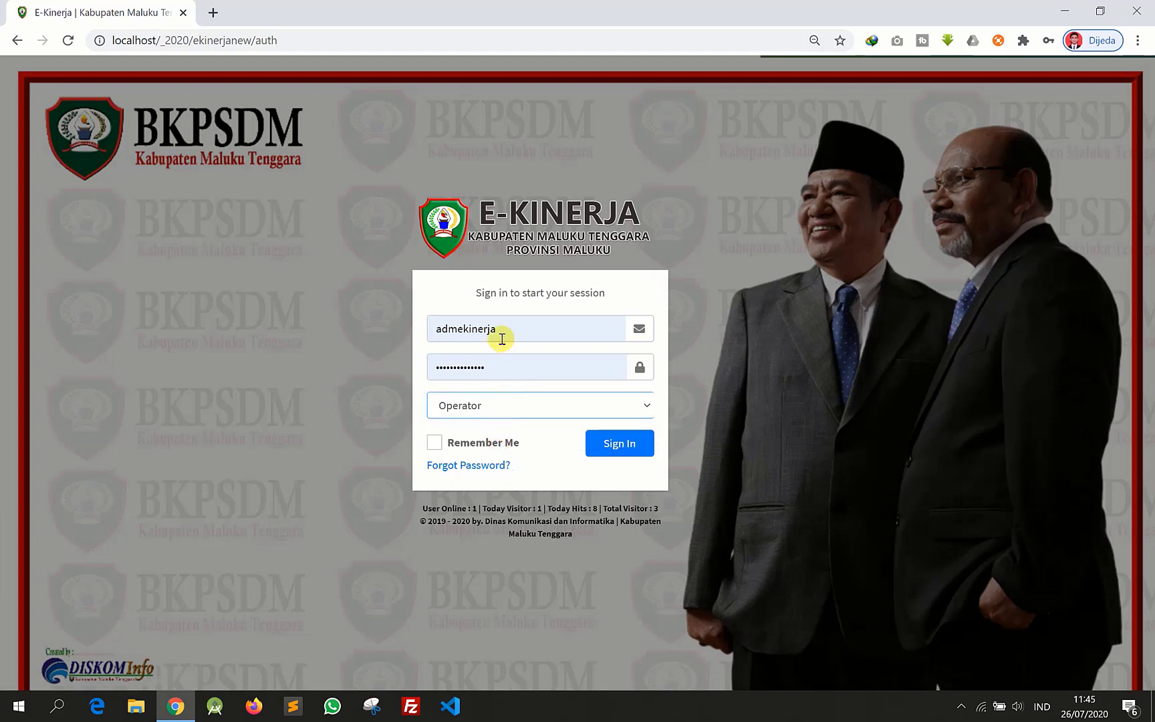
left_click(502, 406)
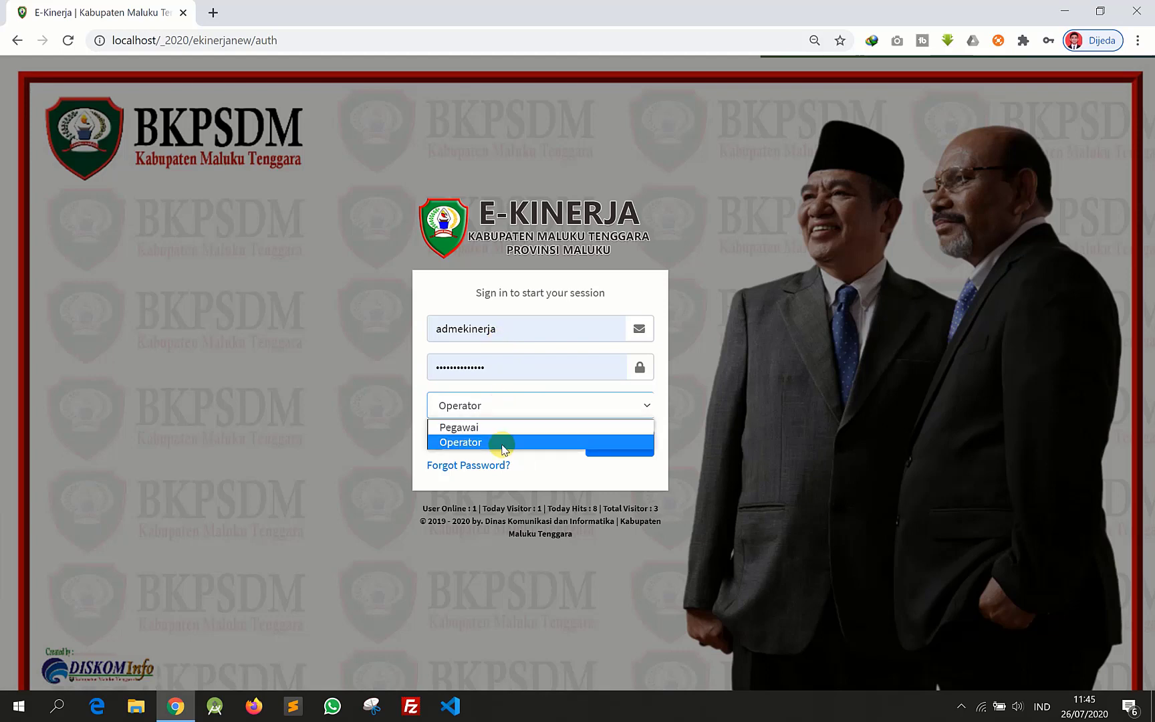
left_click(502, 445)
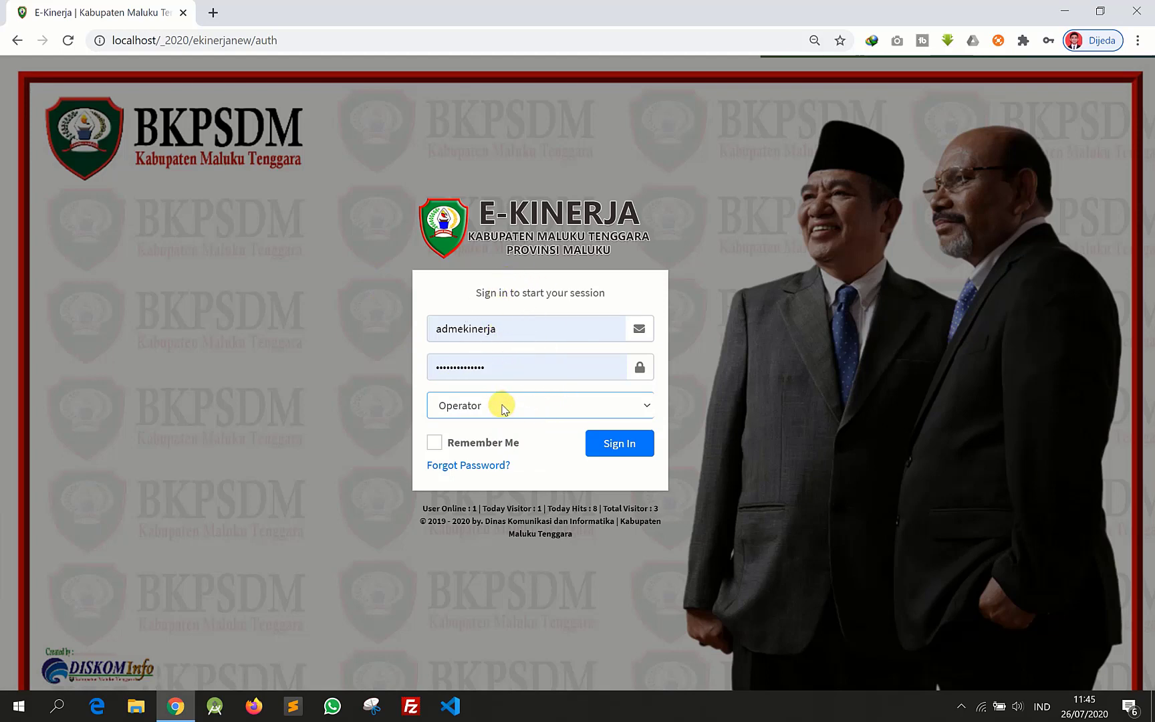
left_click(615, 452)
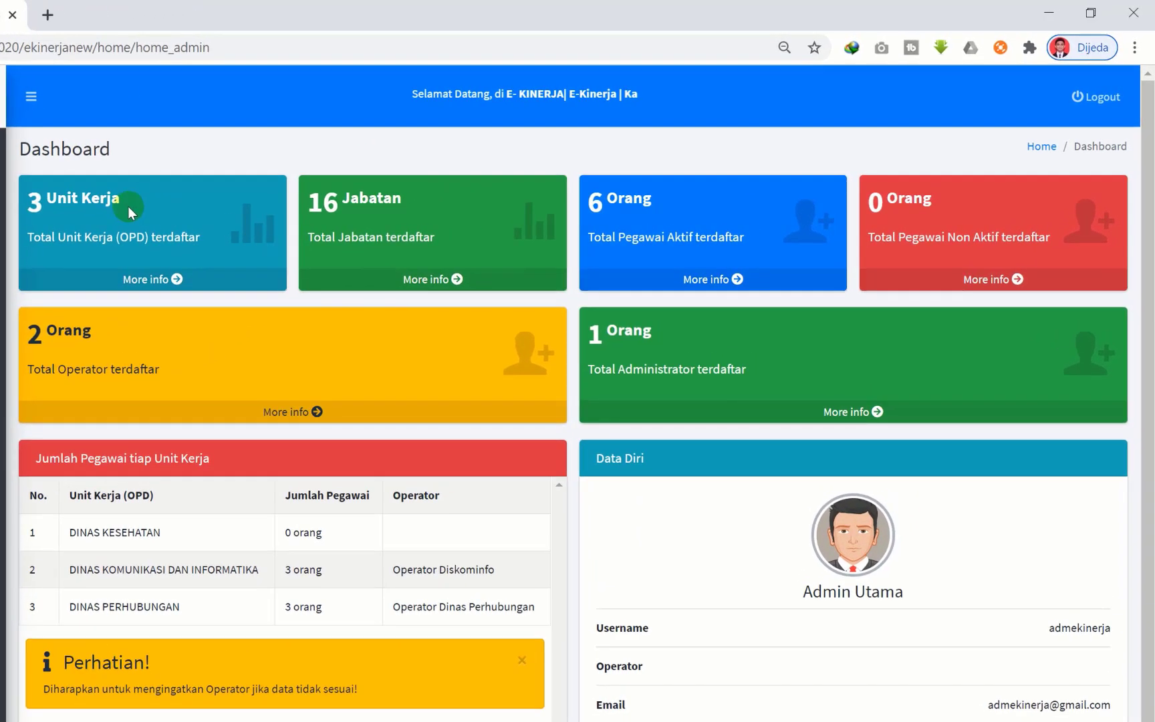
- Highlight the dashboard totals of 3 work units and 16 positions (Jabatan)
left_click(259, 169)
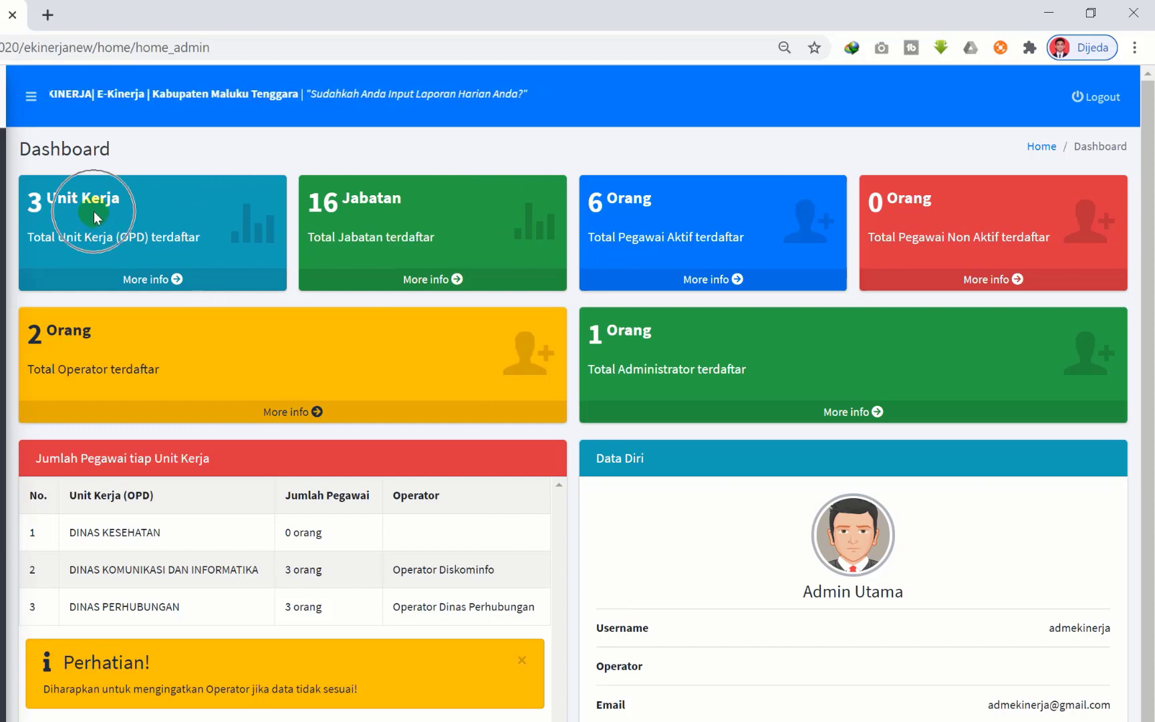
double_click(42, 205)
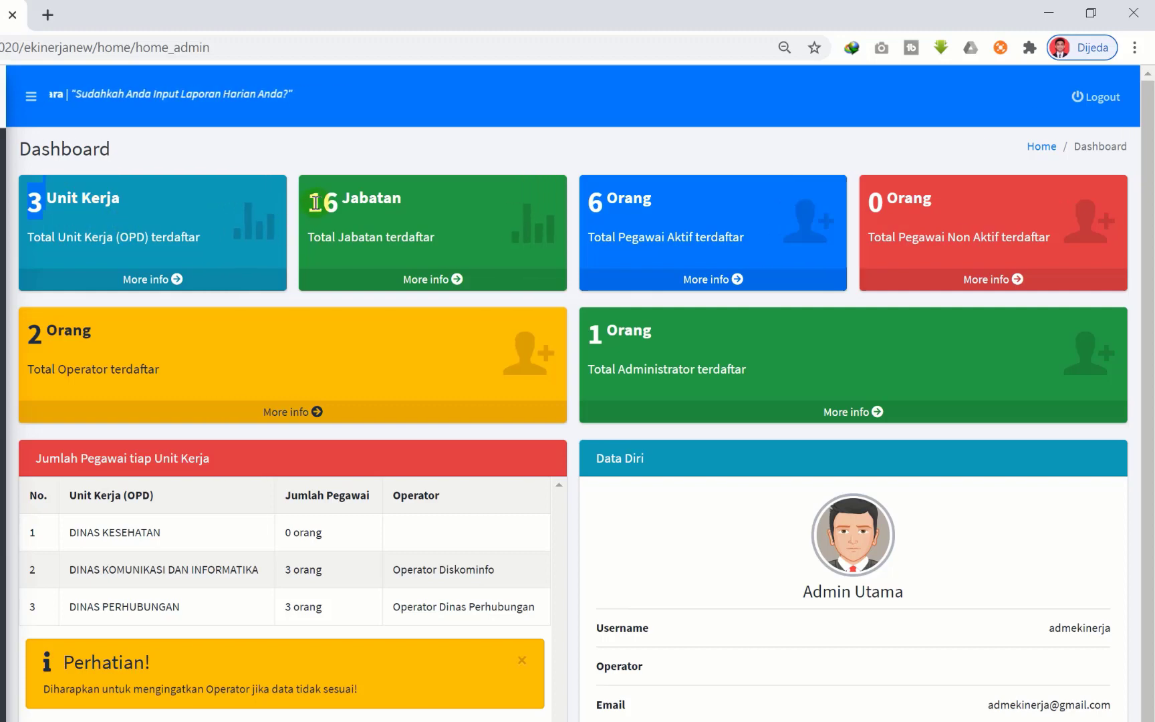
left_click_drag(315, 203, 335, 204)
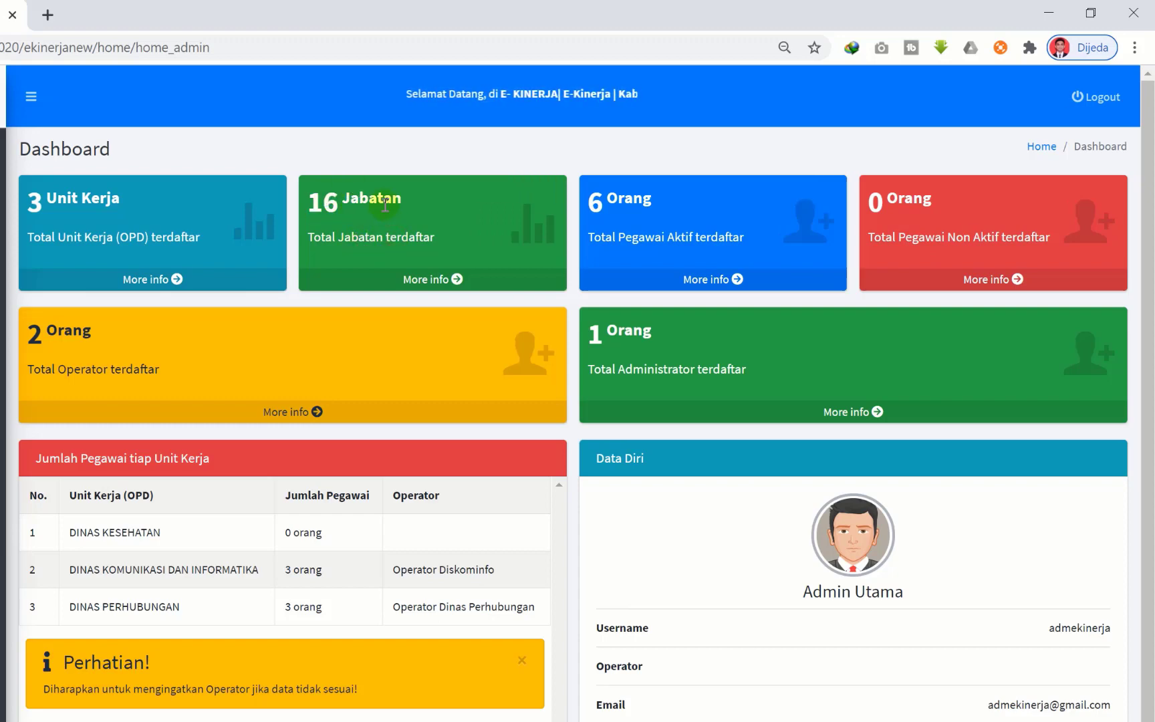
left_click(329, 215)
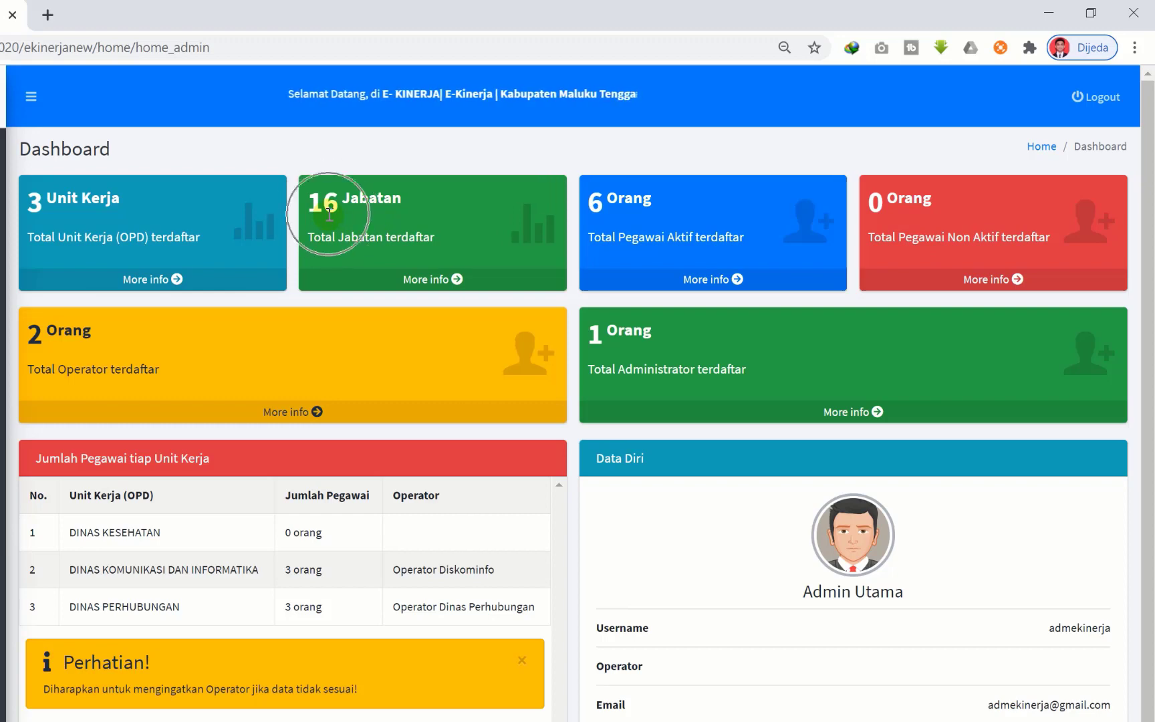
left_click(329, 214)
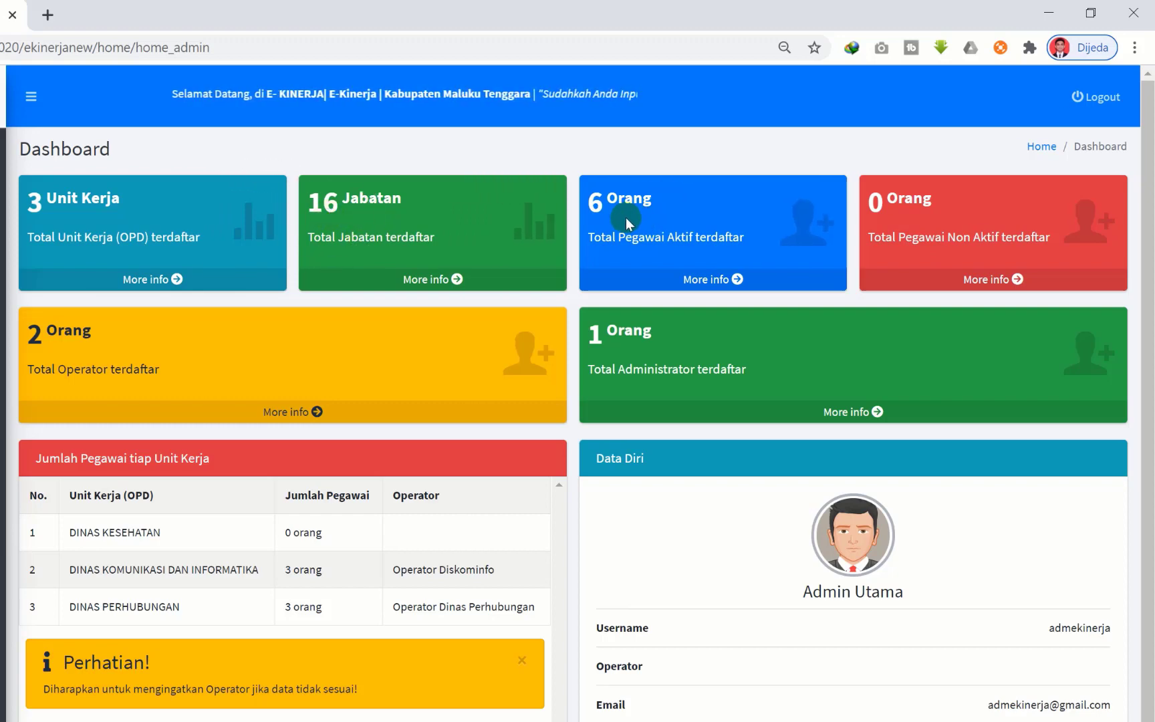
- Highlight the 6 active employees and 0 inactive employees totals
left_click(610, 233)
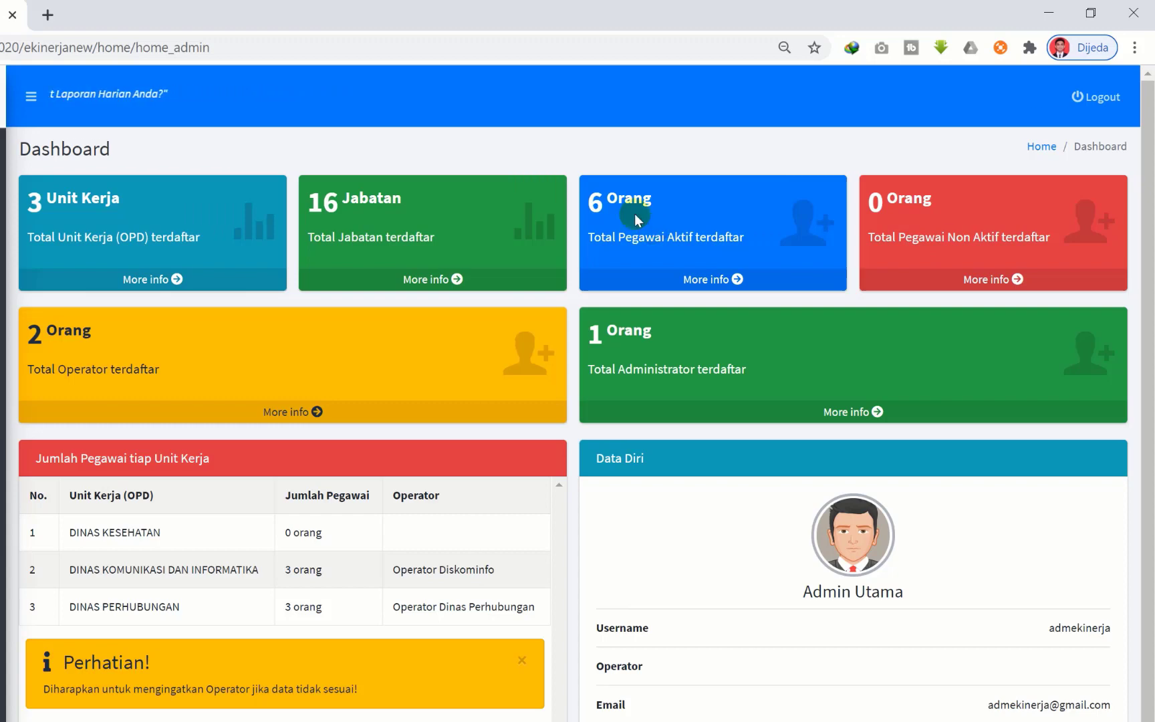
left_click(602, 202)
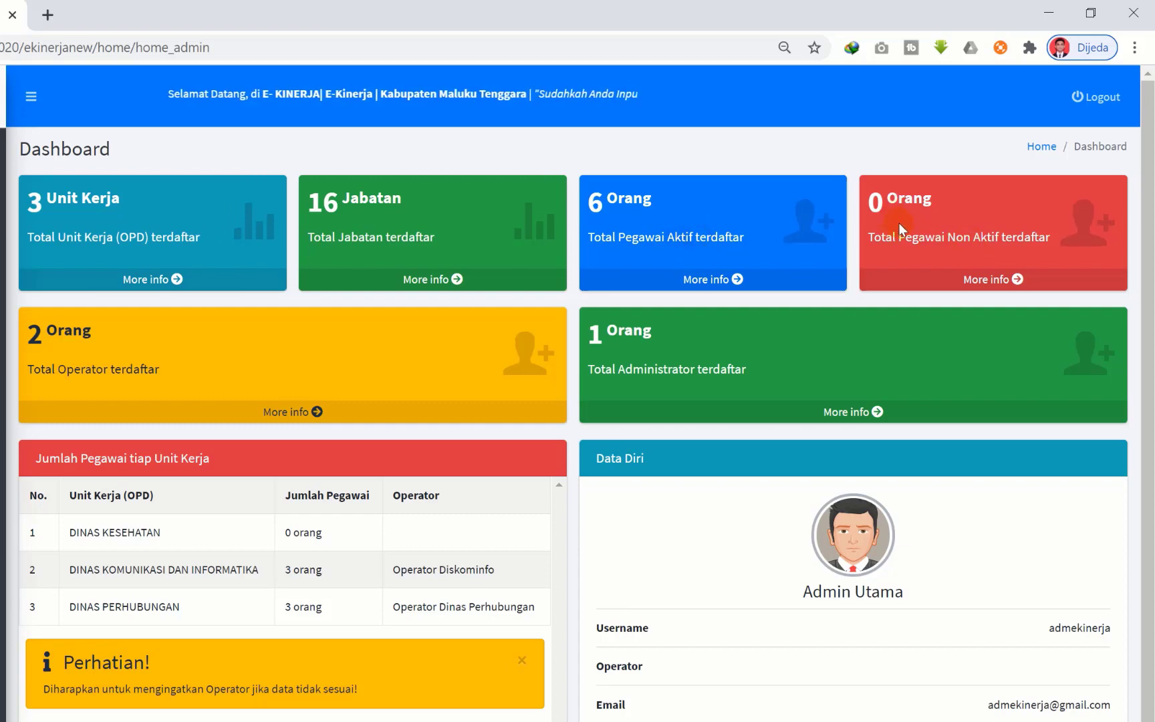
left_click_drag(870, 243, 997, 246)
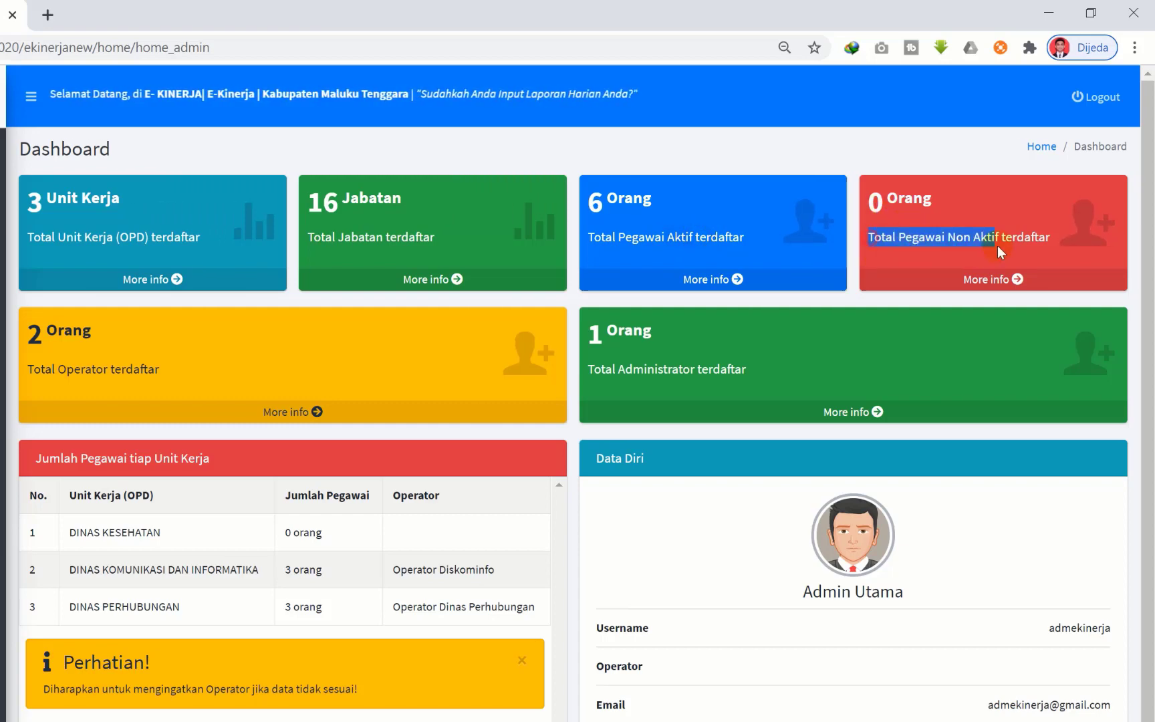
left_click(893, 209)
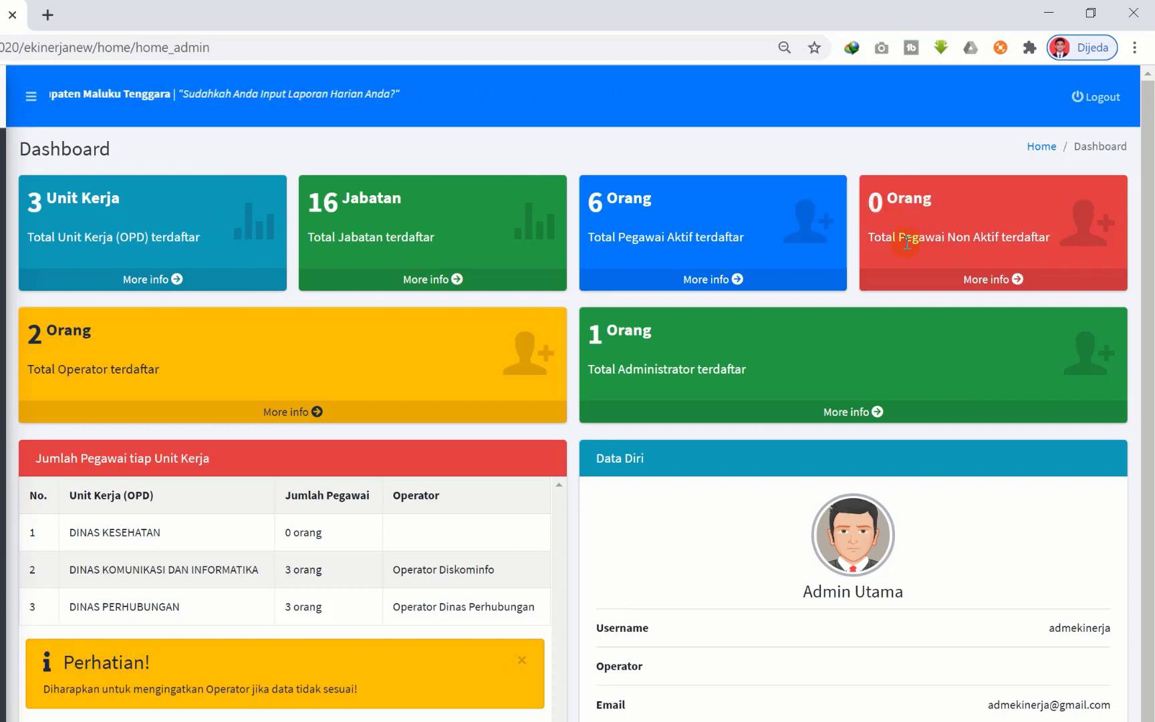
left_click(1010, 234)
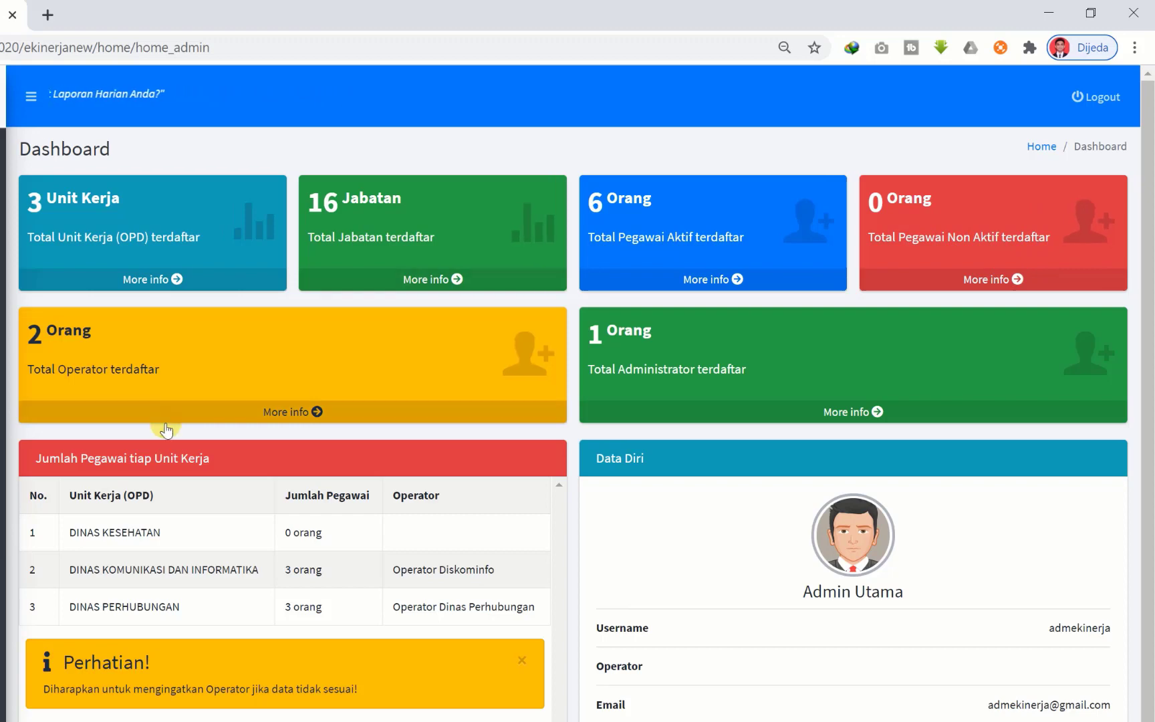
left_click(132, 351)
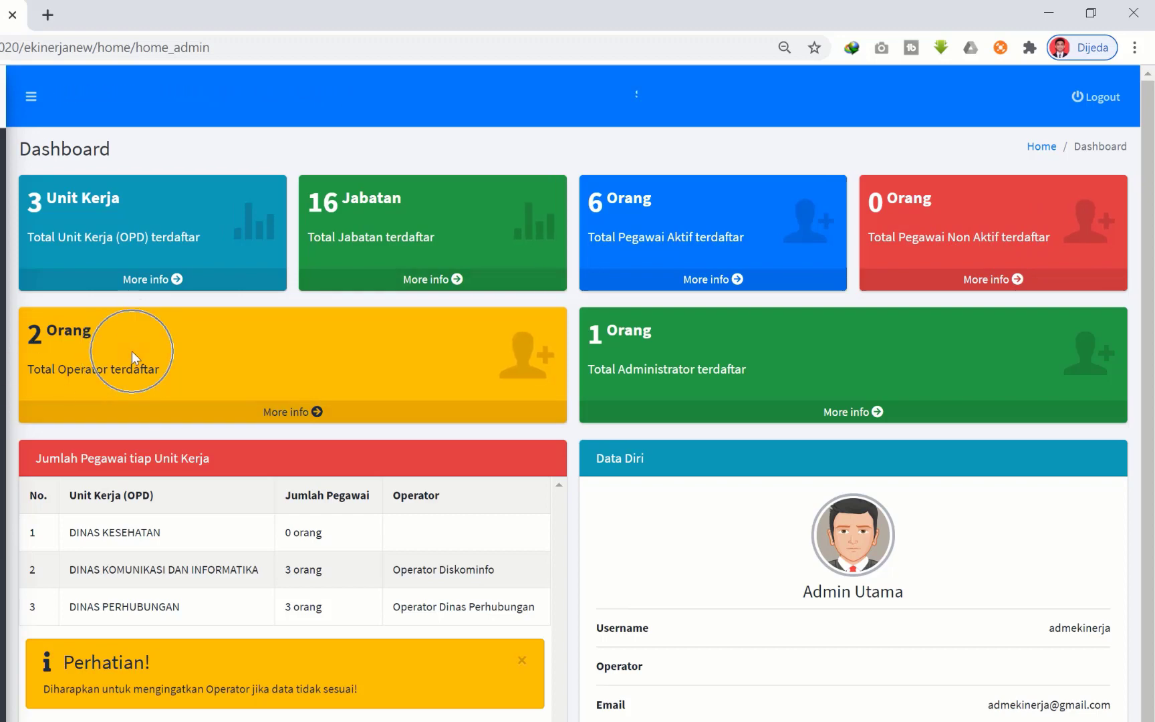
left_click(131, 351)
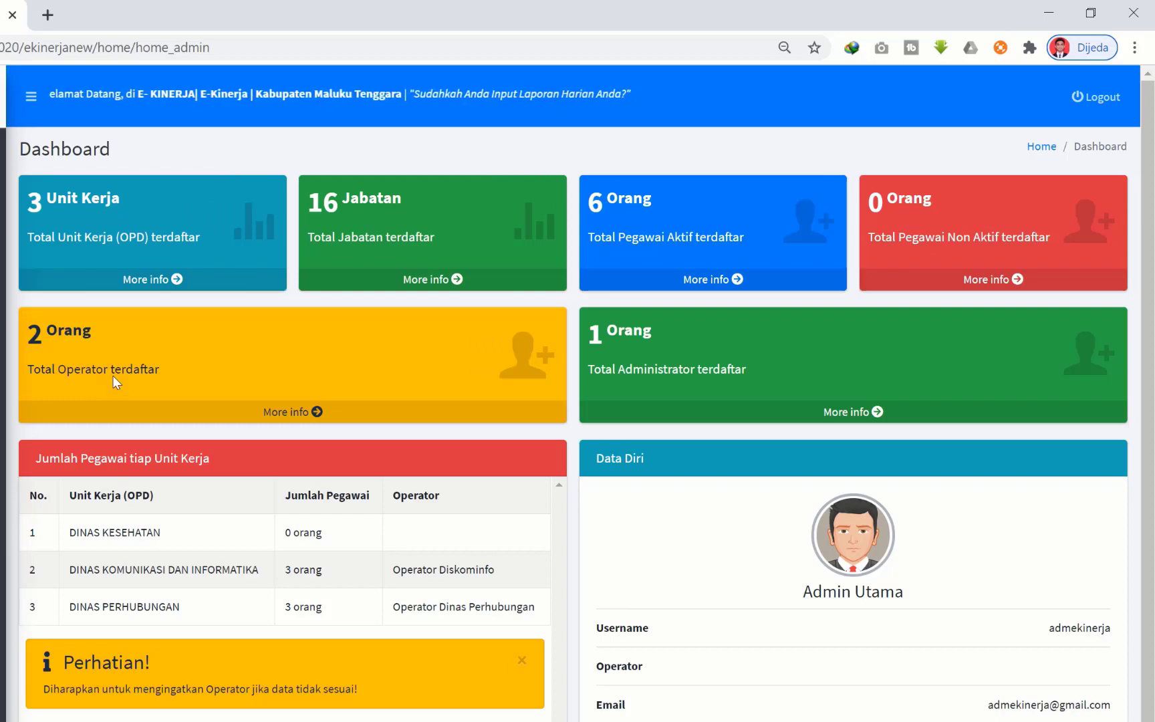
left_click(90, 340)
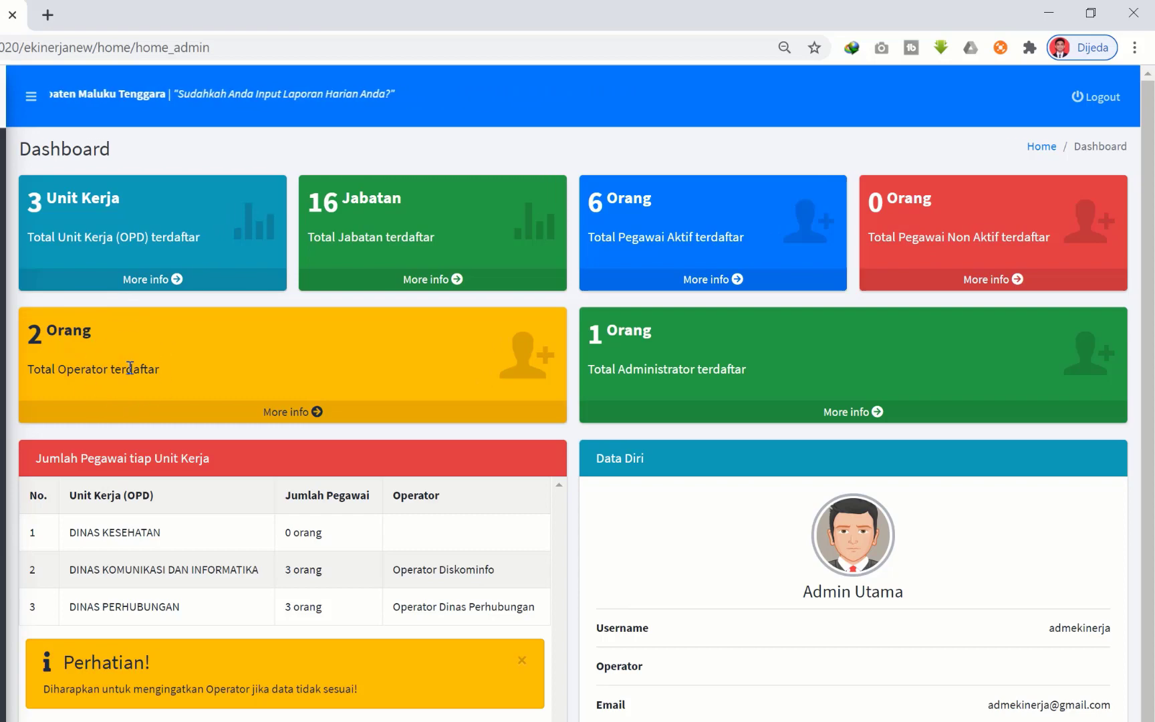
left_click(128, 367)
left_click(86, 356)
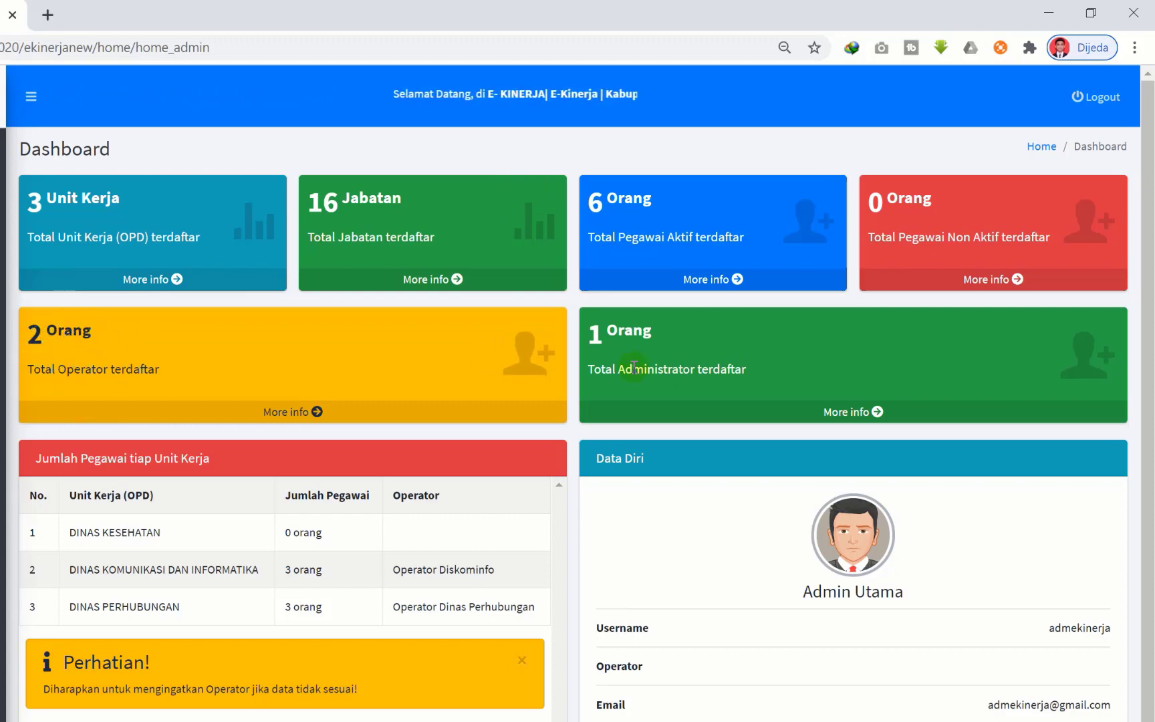
left_click_drag(614, 371, 799, 381)
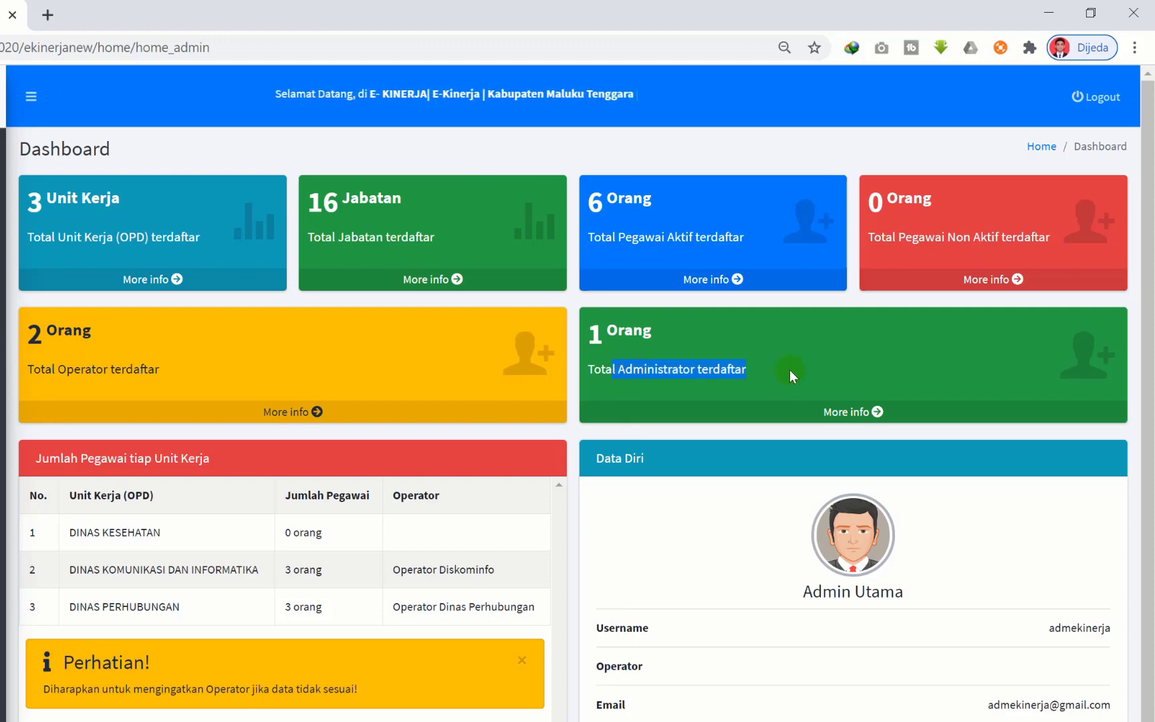
left_click(784, 365)
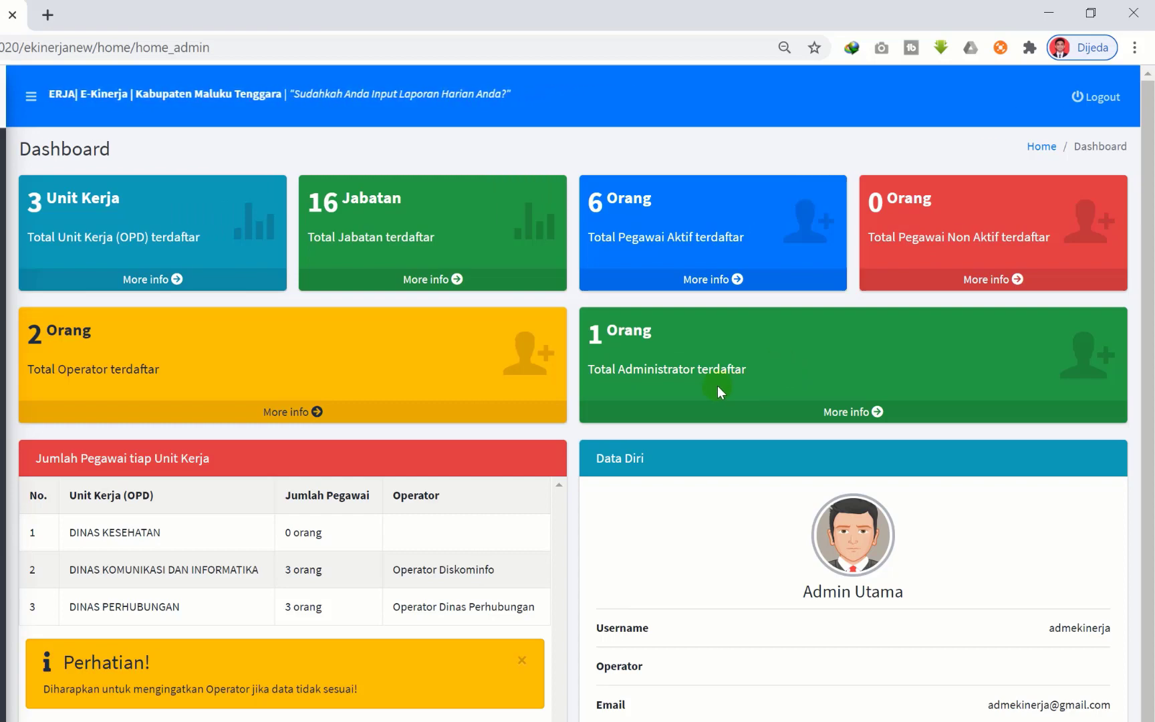
left_click(613, 361)
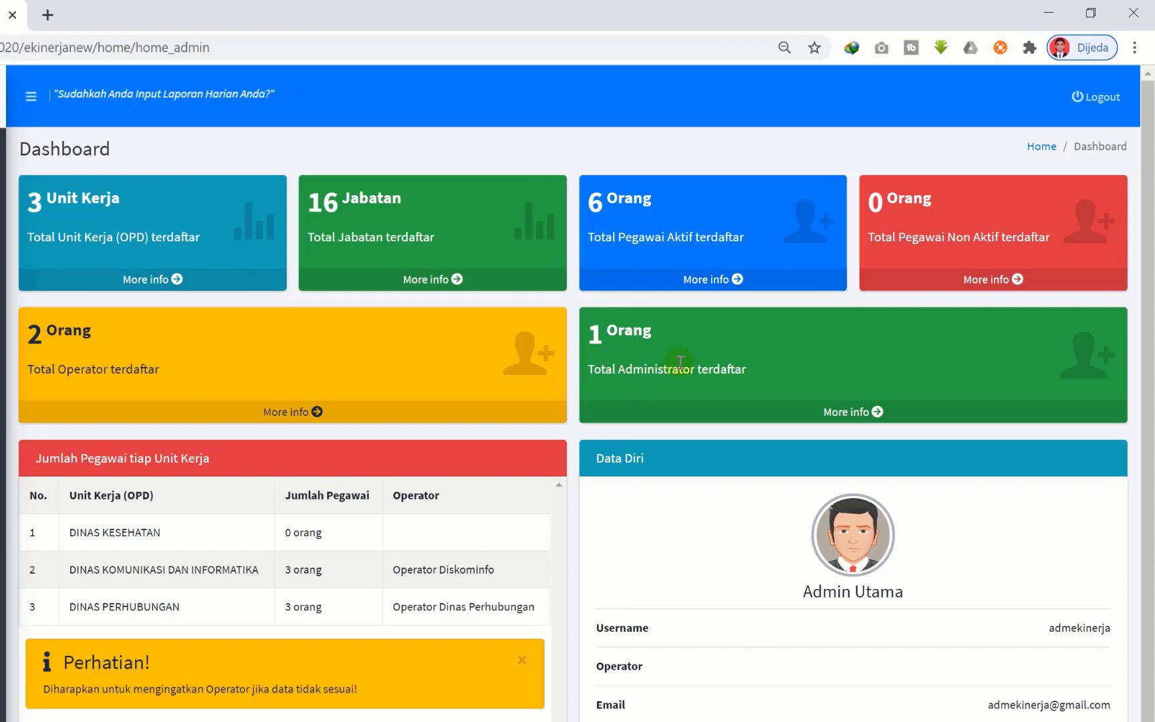
left_click(616, 347)
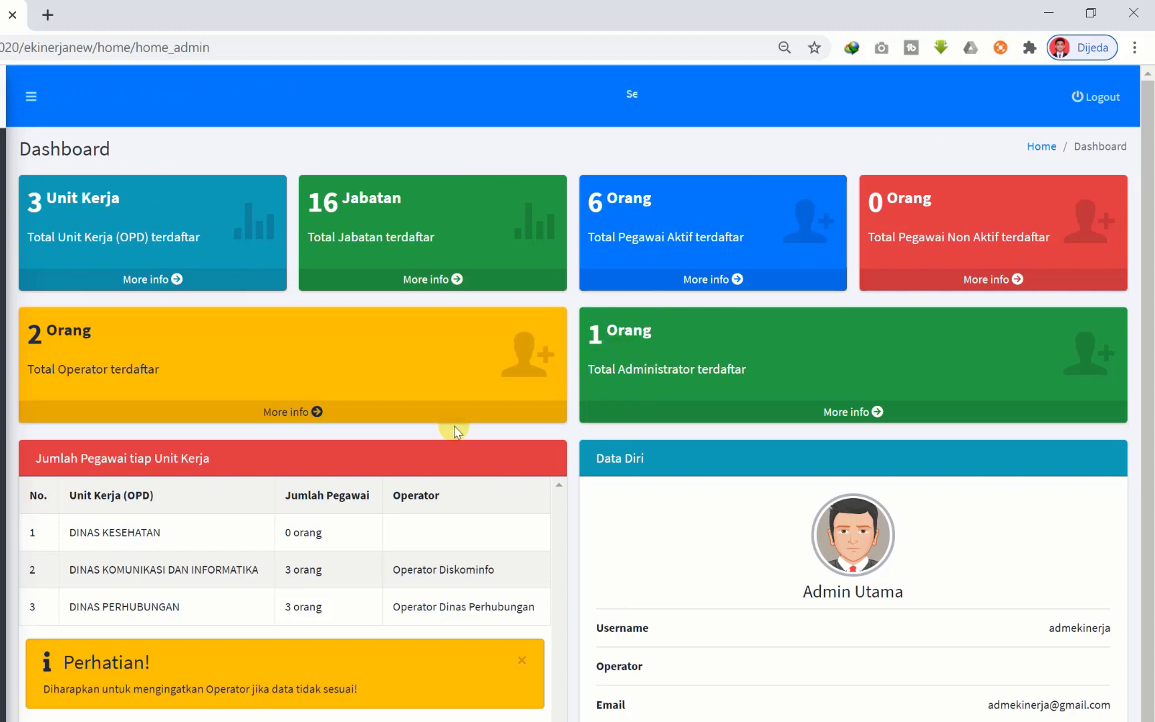
scroll(171, 462, "down", 1)
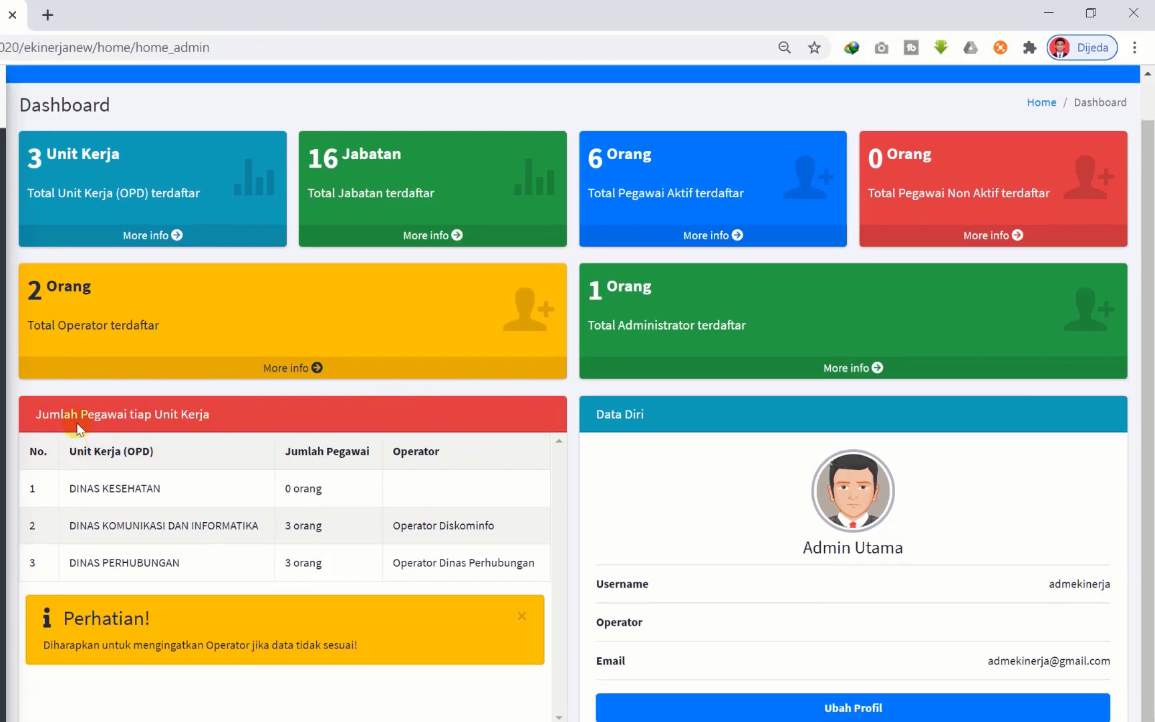
left_click_drag(172, 406, 232, 422)
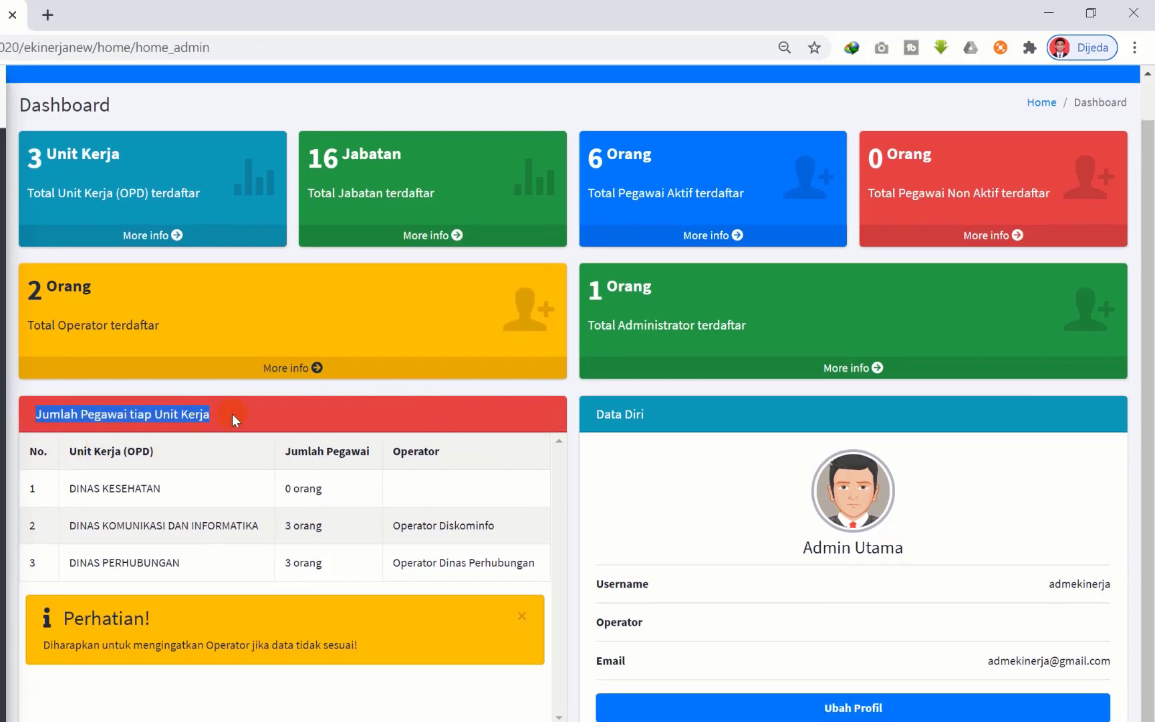
left_click(239, 420)
left_click(152, 416)
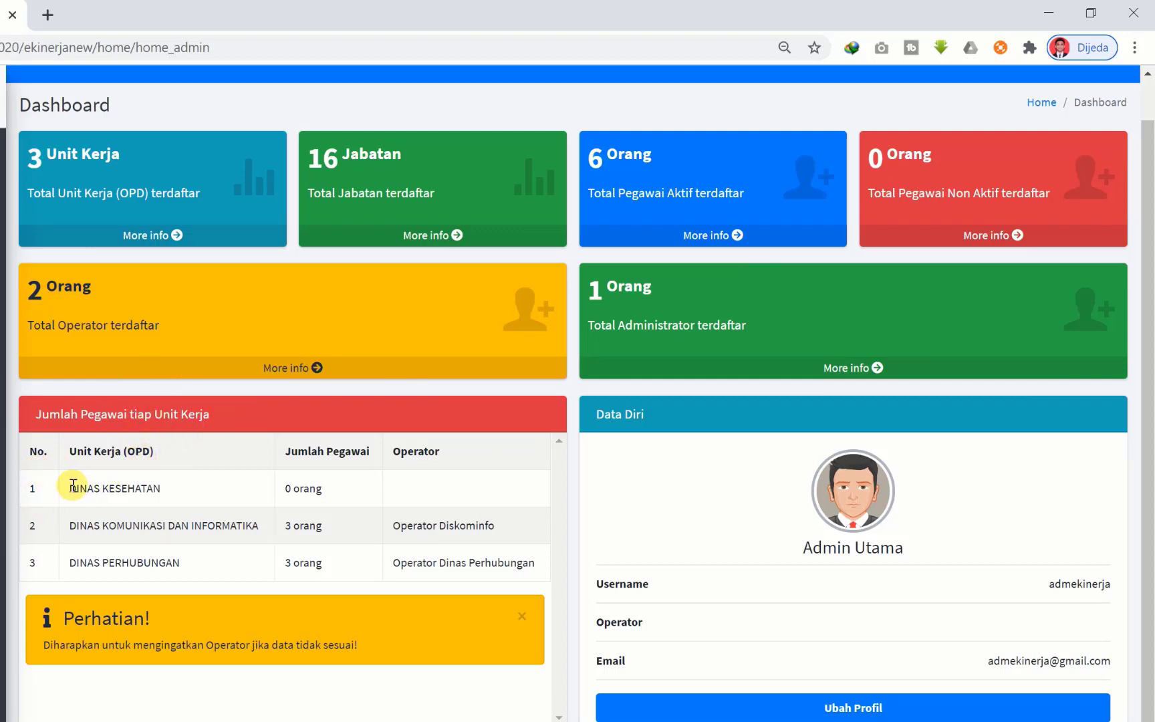
left_click_drag(71, 486, 153, 477)
scroll(175, 500, "up", 2)
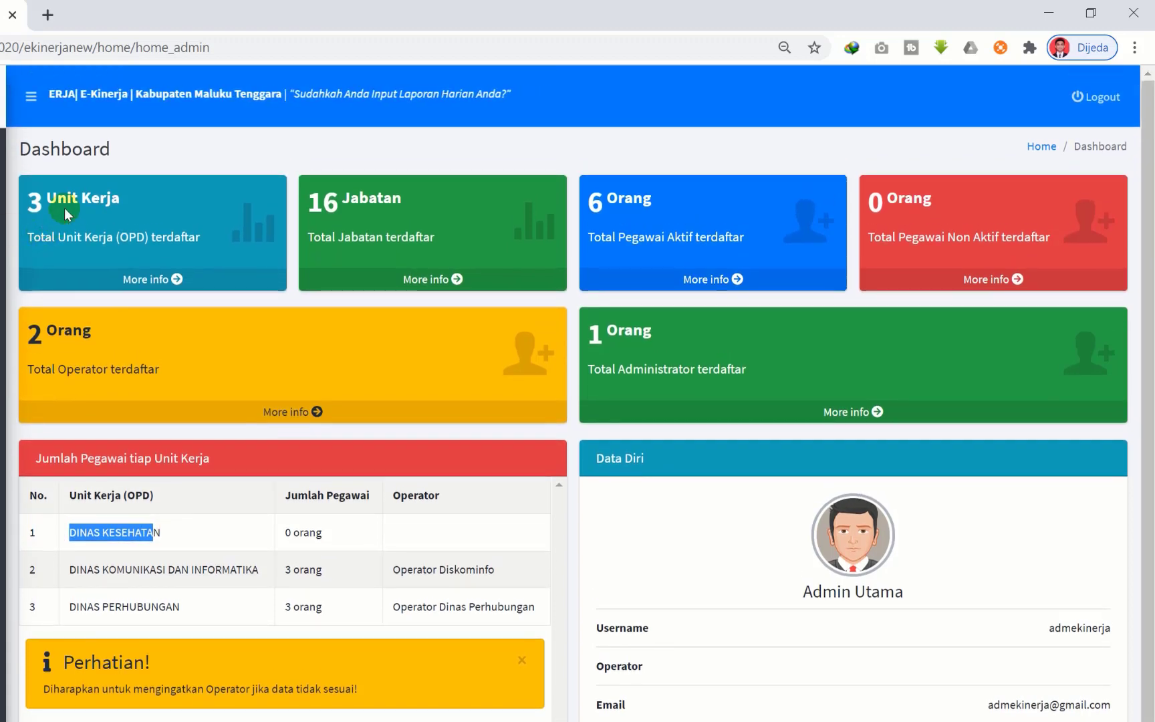
left_click_drag(30, 533, 103, 608)
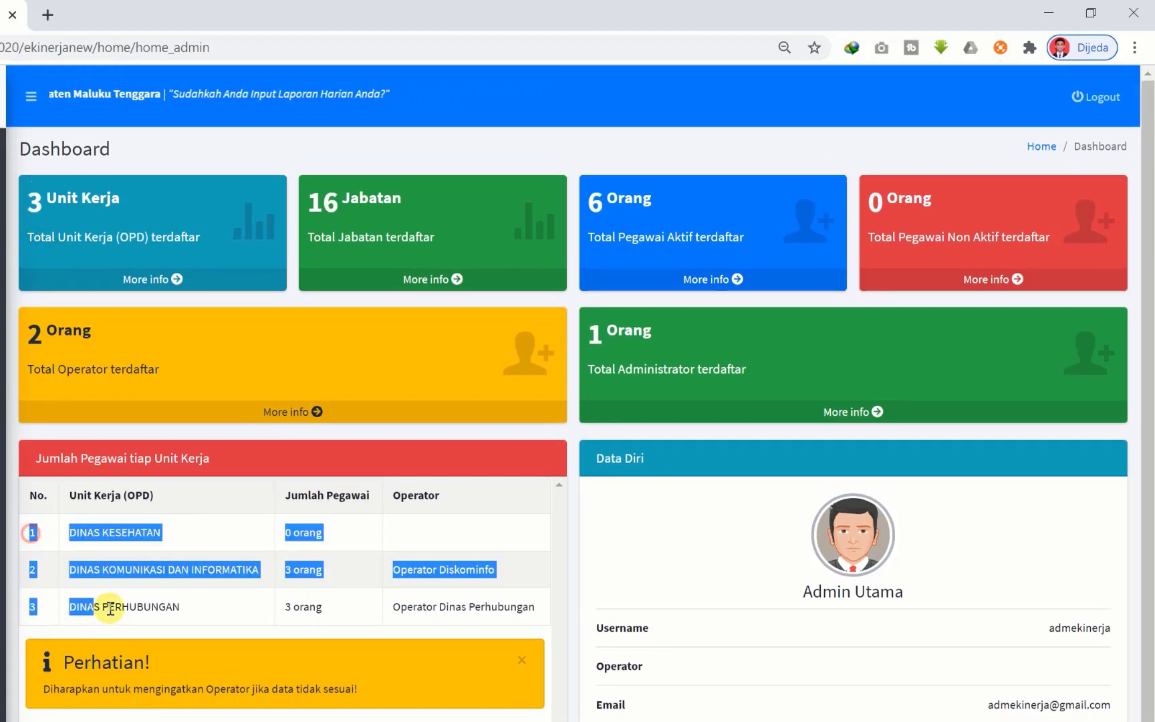
left_click(92, 583)
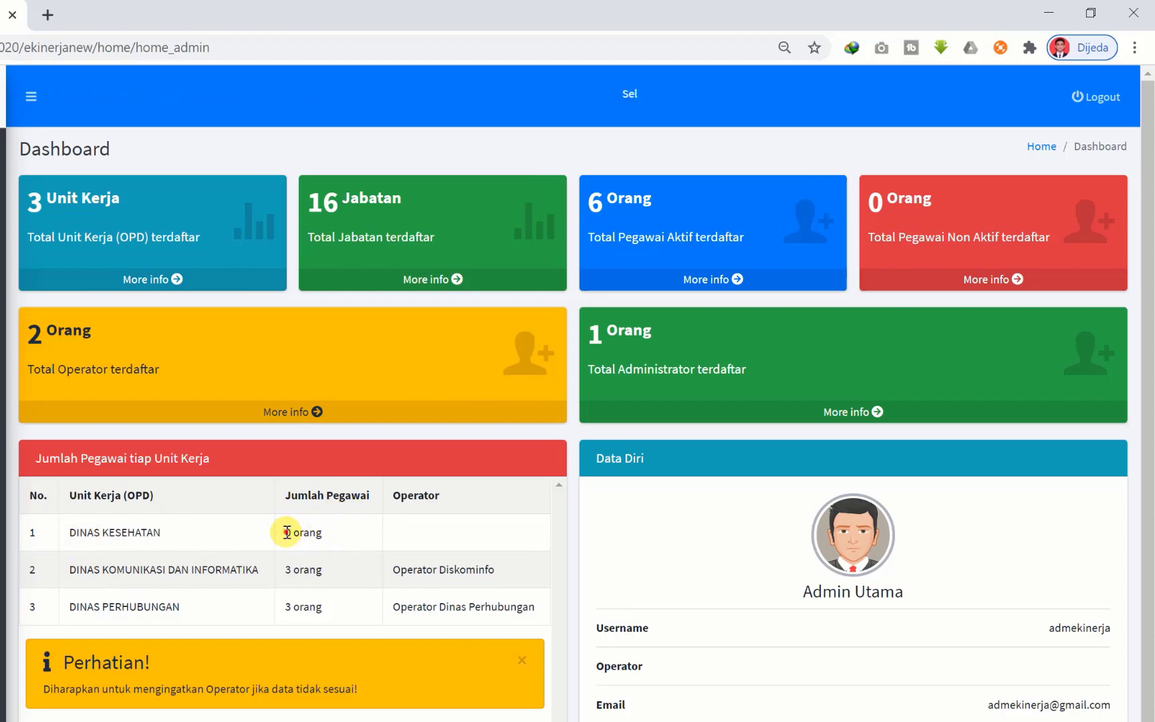
left_click_drag(286, 532, 325, 529)
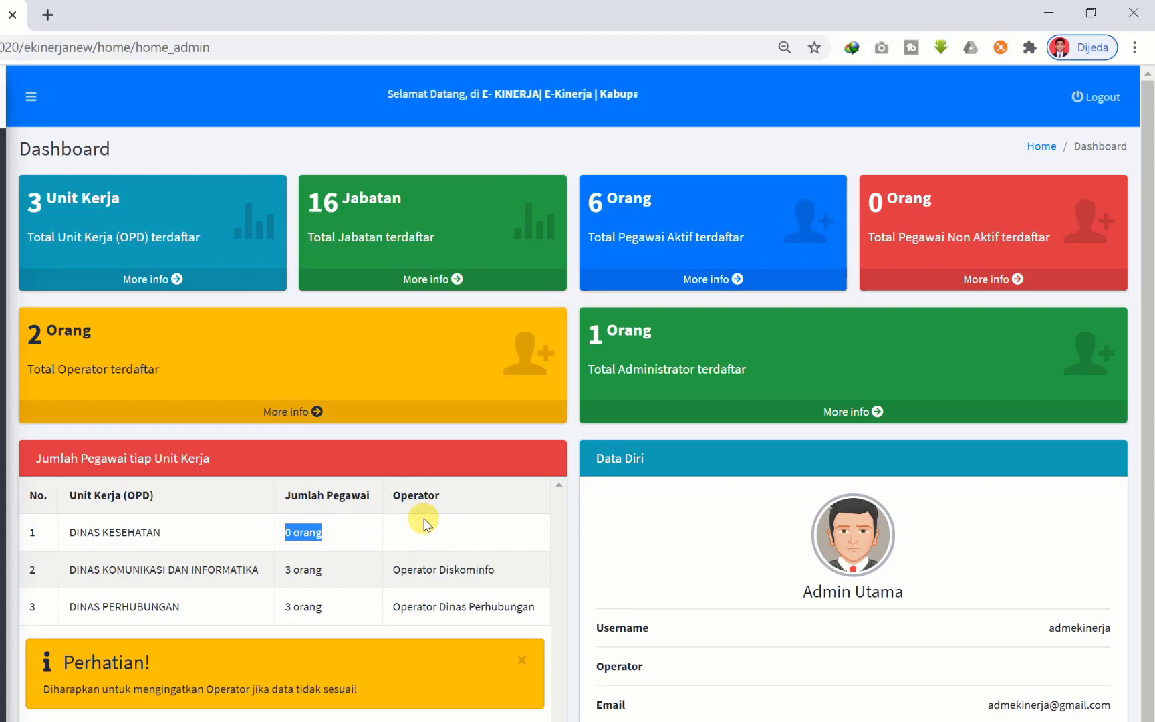
left_click(71, 570)
left_click_drag(70, 571, 171, 573)
left_click(222, 573)
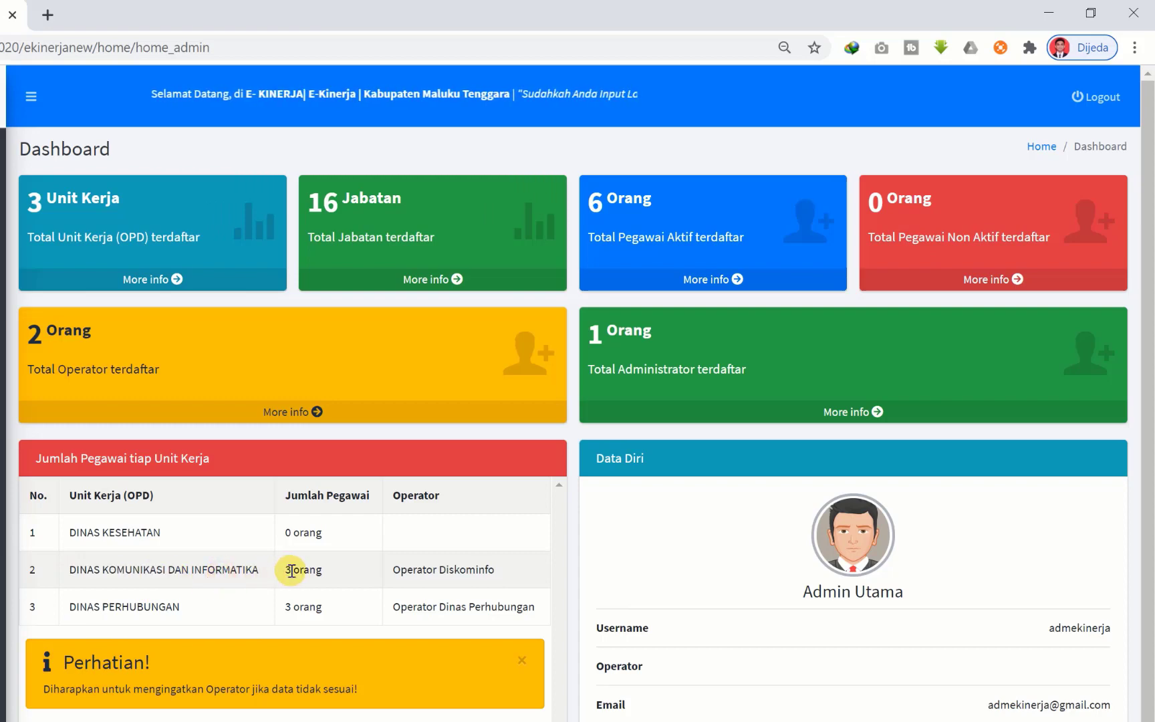
left_click_drag(287, 571, 311, 575)
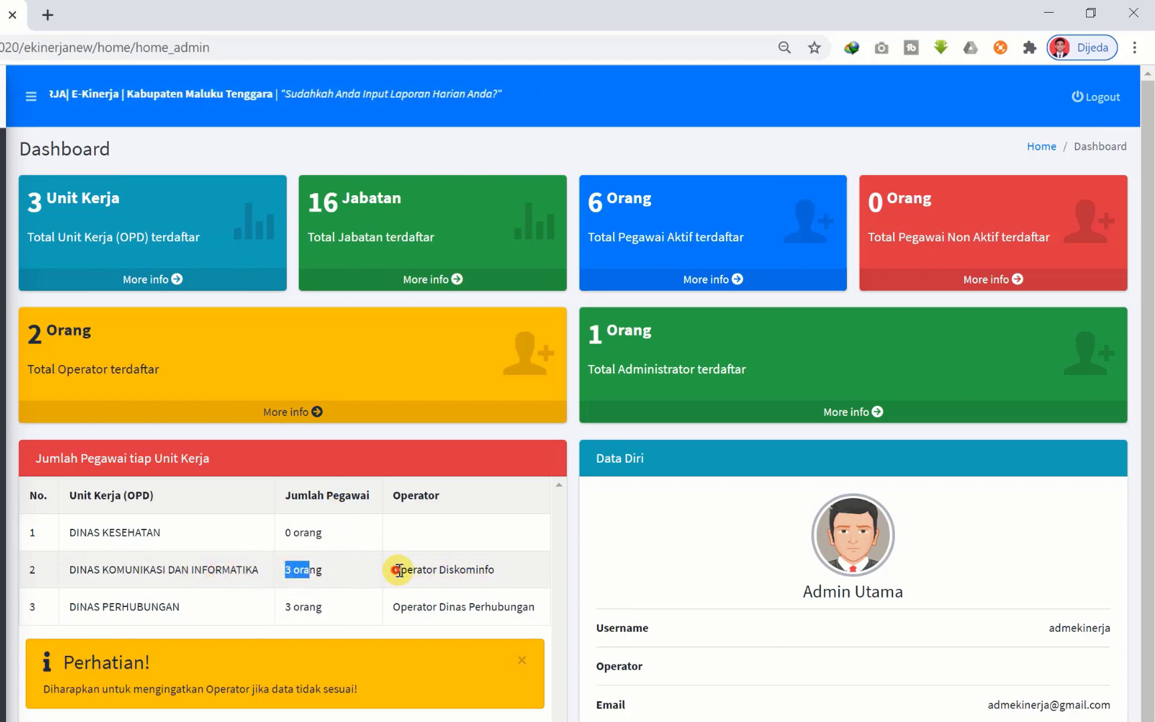
left_click_drag(393, 567, 503, 568)
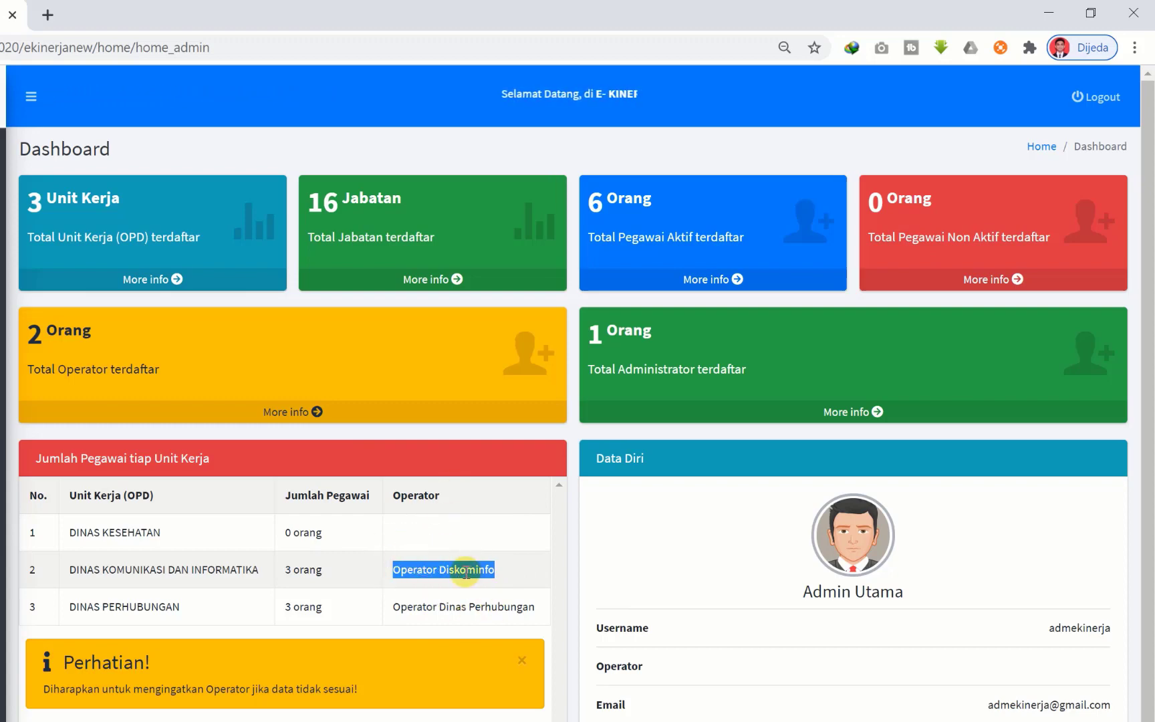
left_click_drag(67, 607, 309, 610)
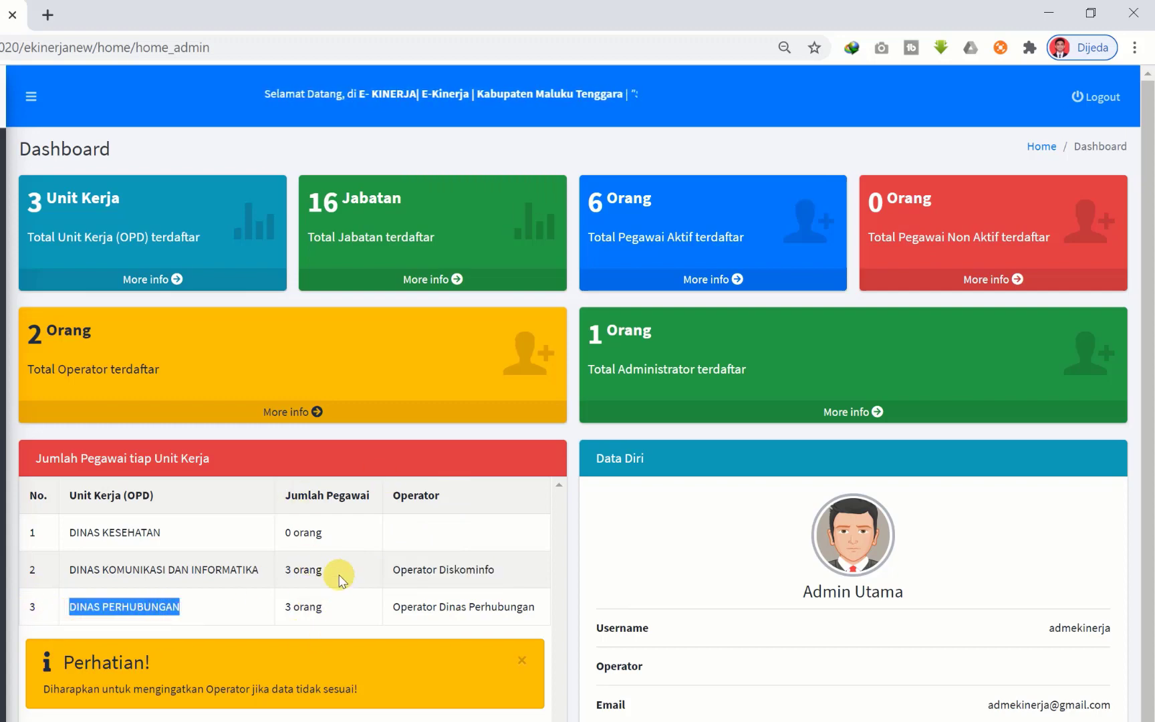
left_click_drag(392, 608, 487, 611)
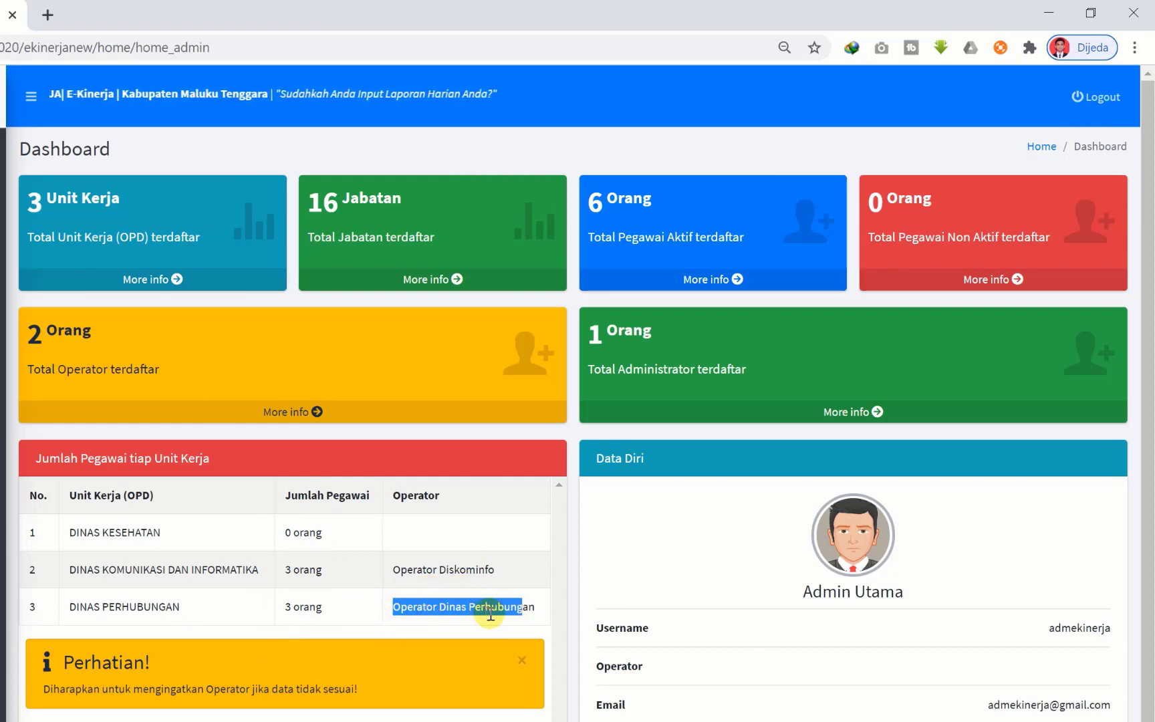
left_click(248, 532)
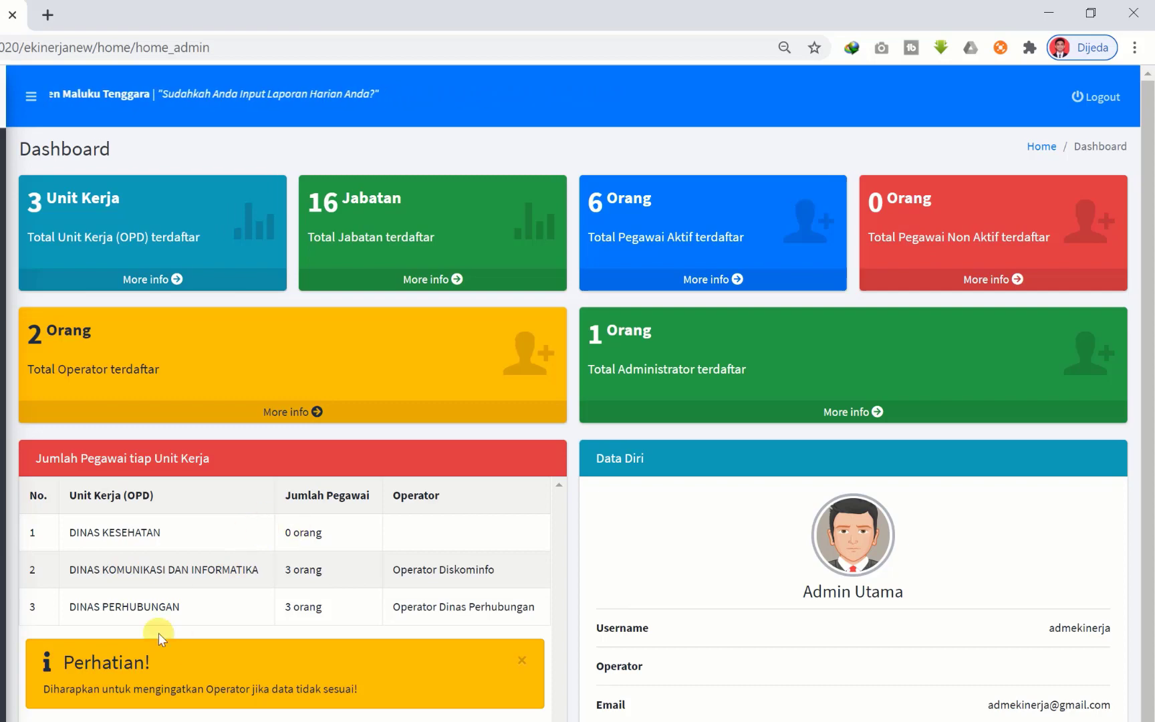
key("ctrl")
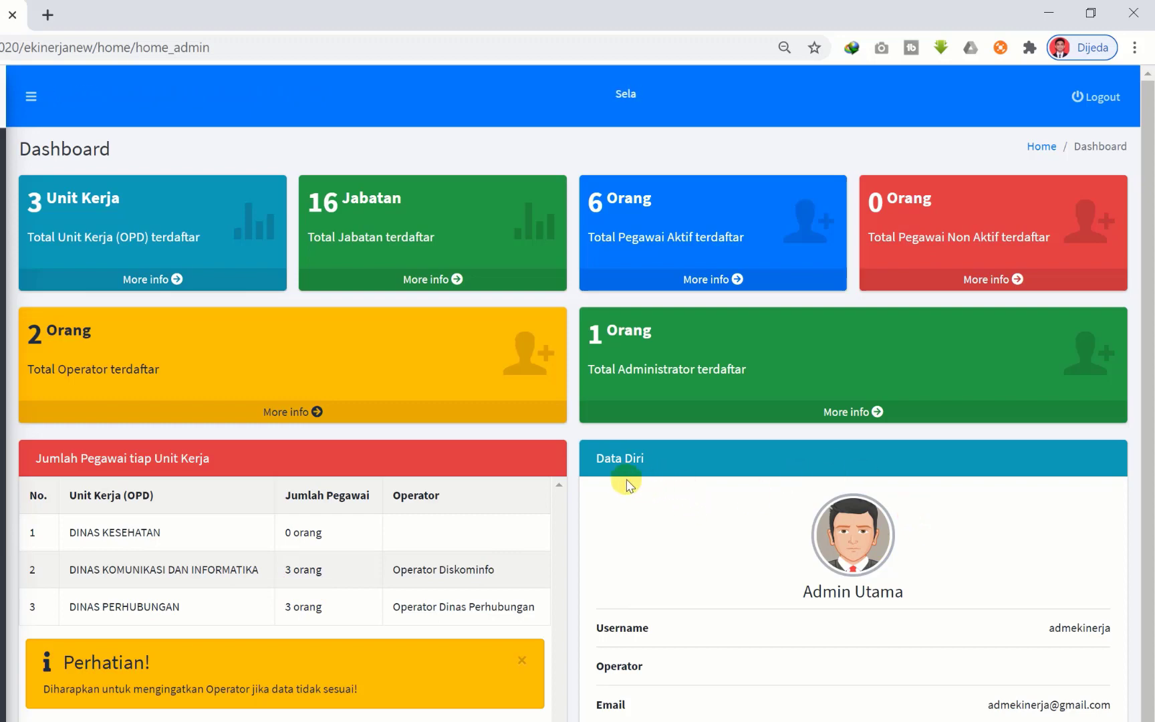
scroll(792, 529, "down", 1)
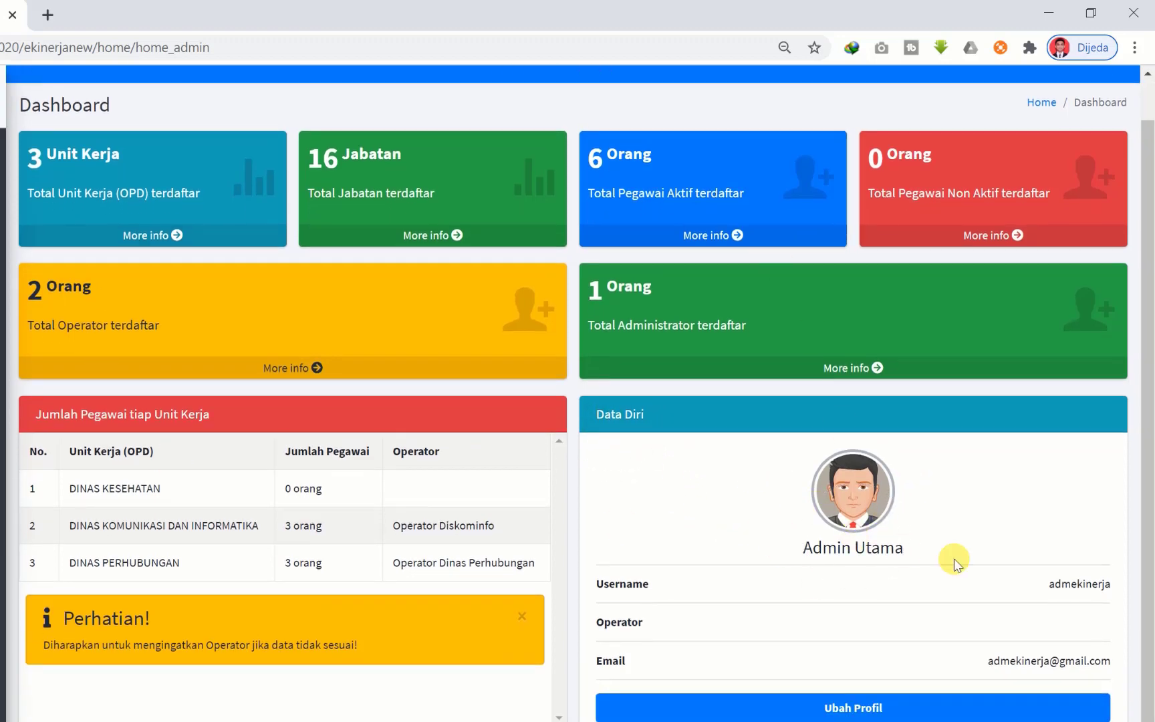
left_click_drag(799, 552, 983, 562)
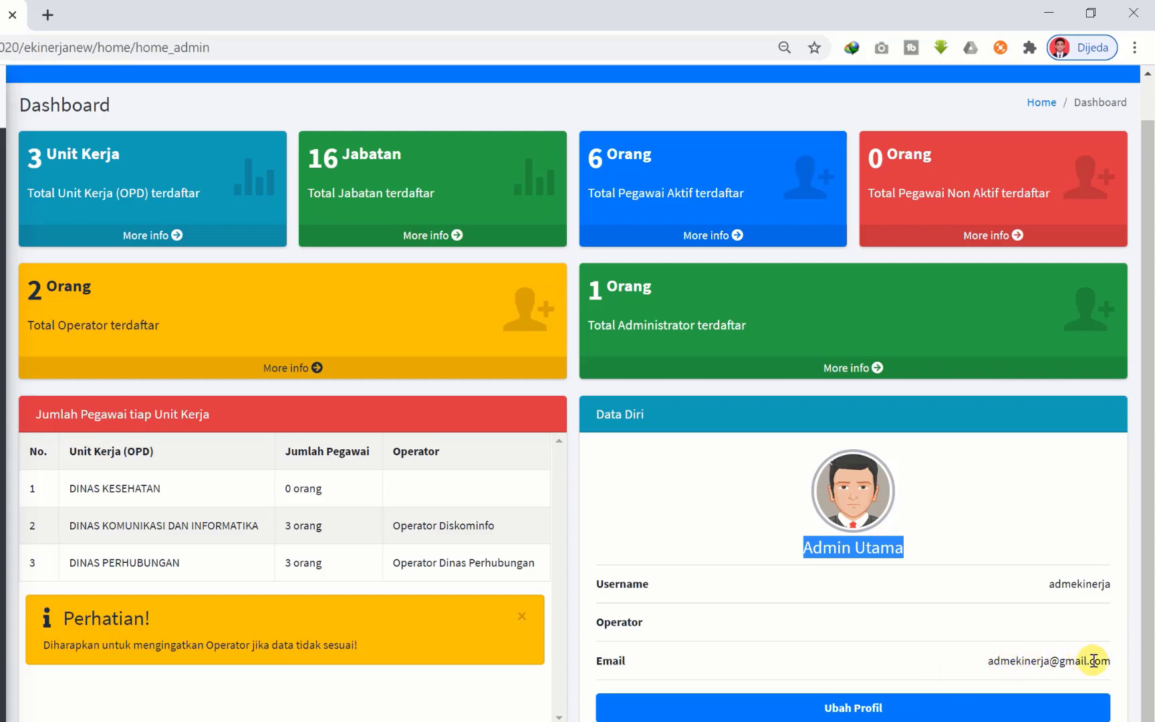
left_click(790, 598)
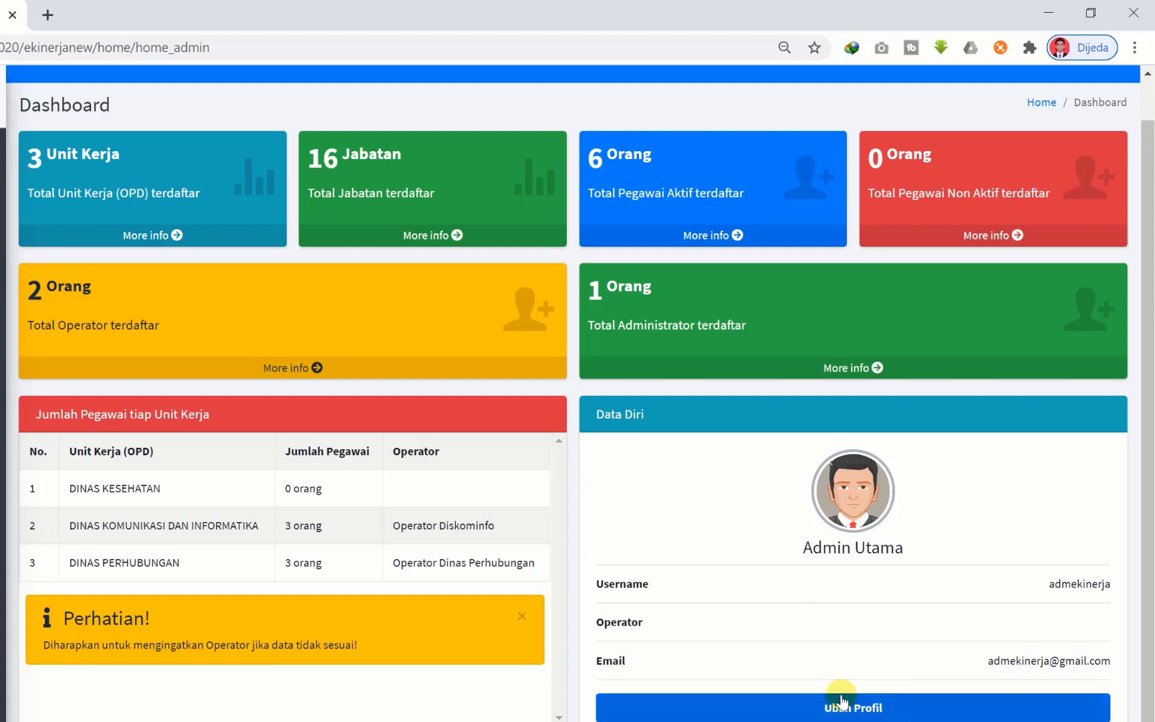
scroll(520, 525, "up", 1)
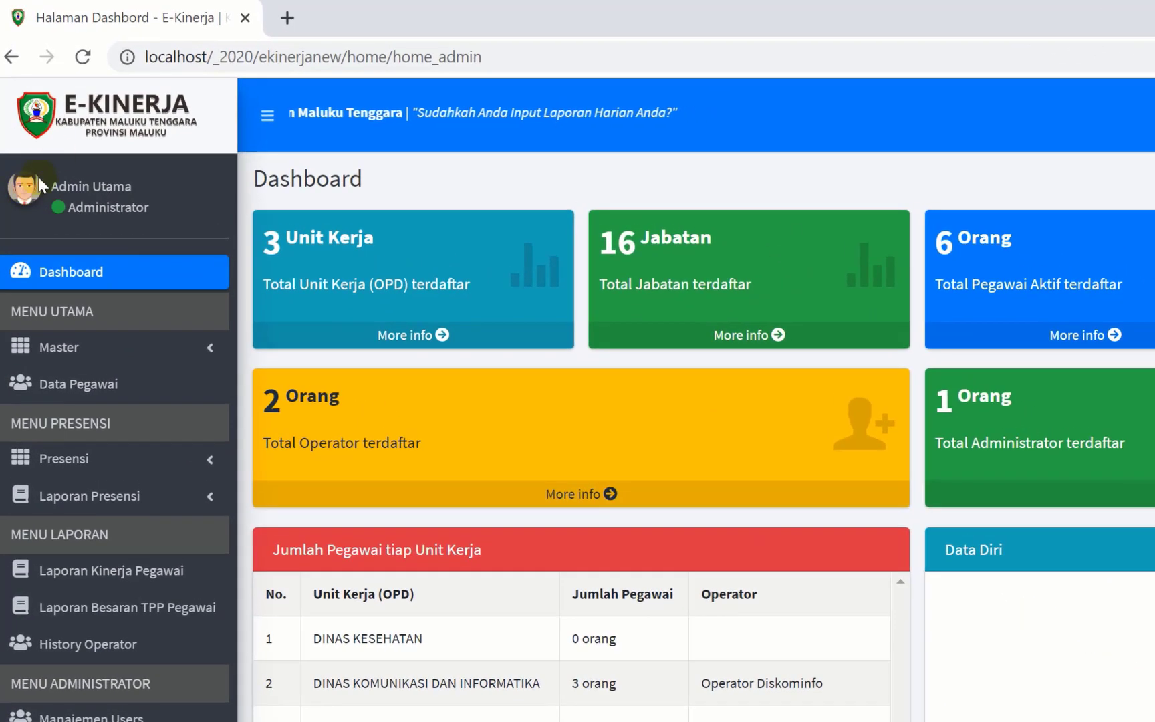
- Scroll the sidebar down to the Master section under MENU UTAMA
left_click(27, 193)
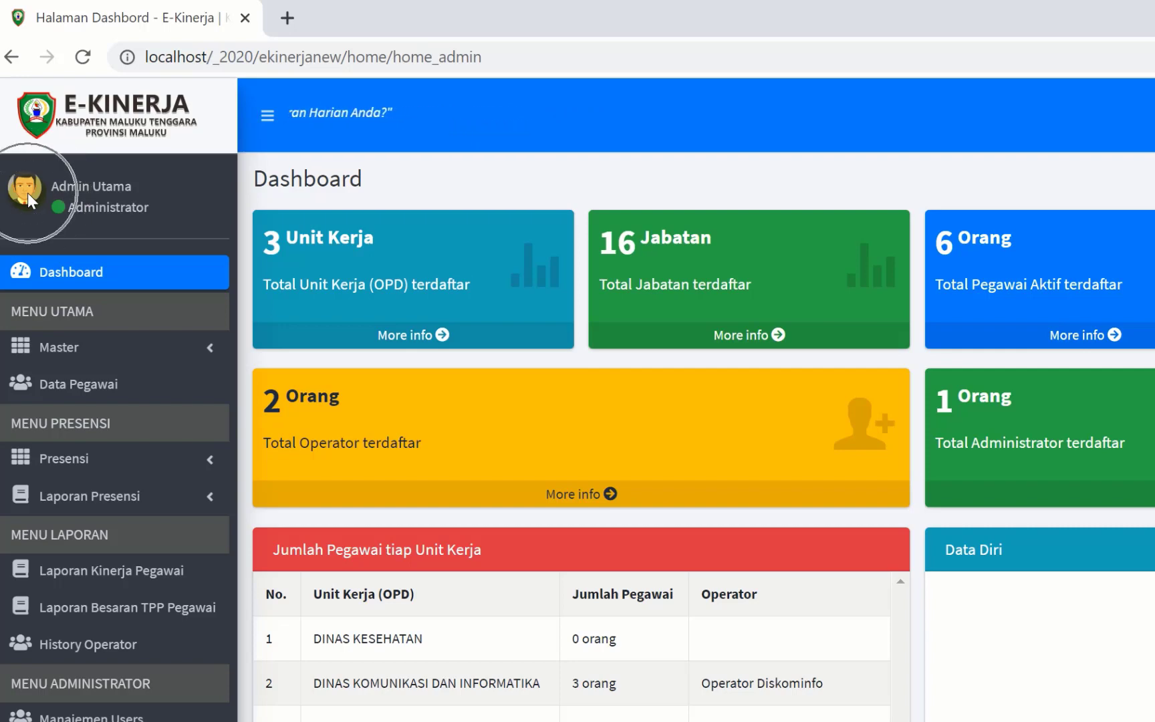
left_click(93, 212)
key("ctrl")
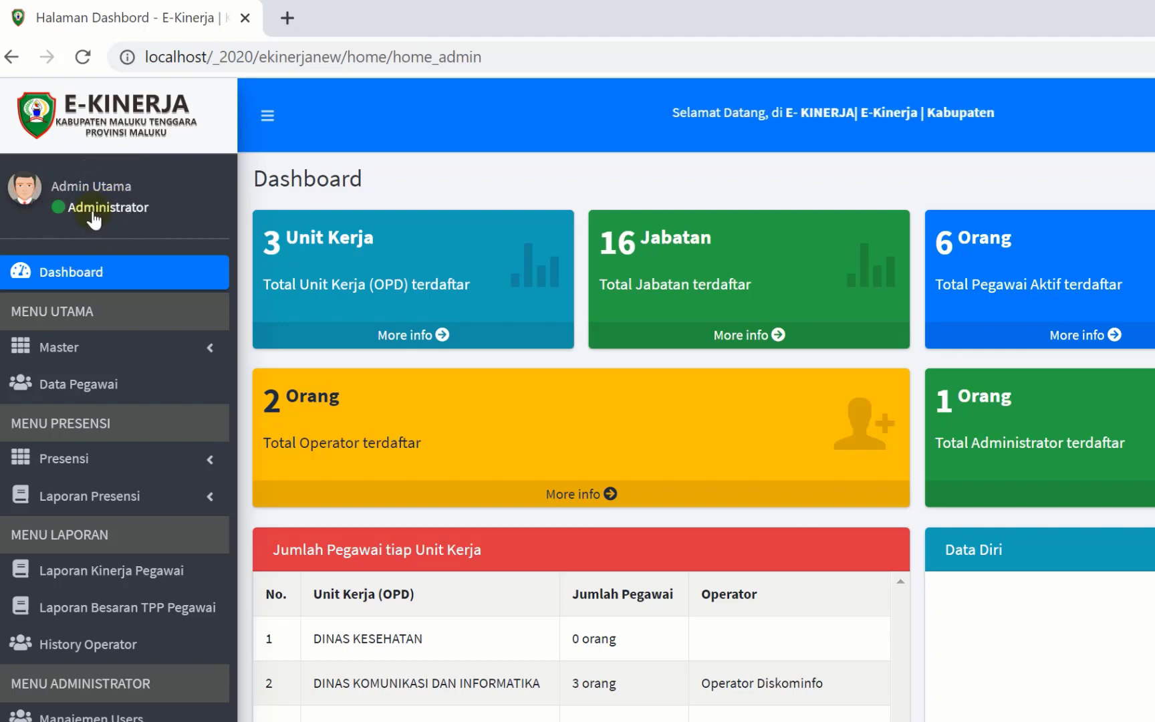
key("ctrl")
scroll(119, 276, "down", 1)
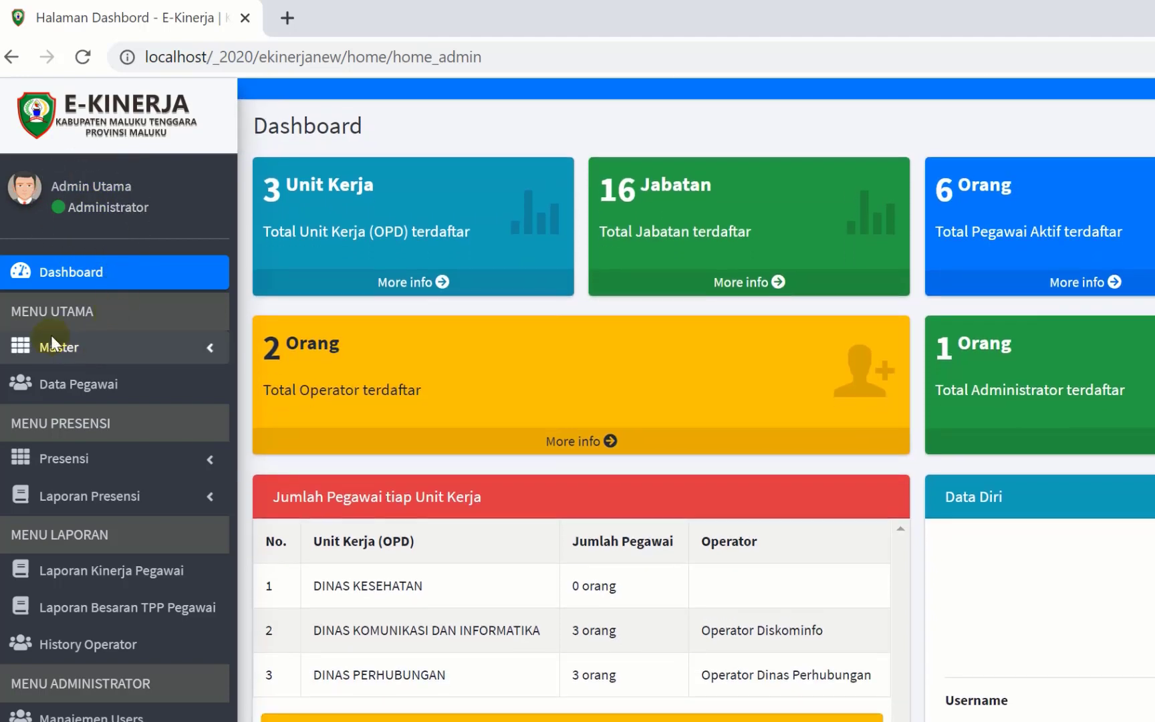
- Expand the Master menu and open the Satuan measurement units list
left_click(96, 354)
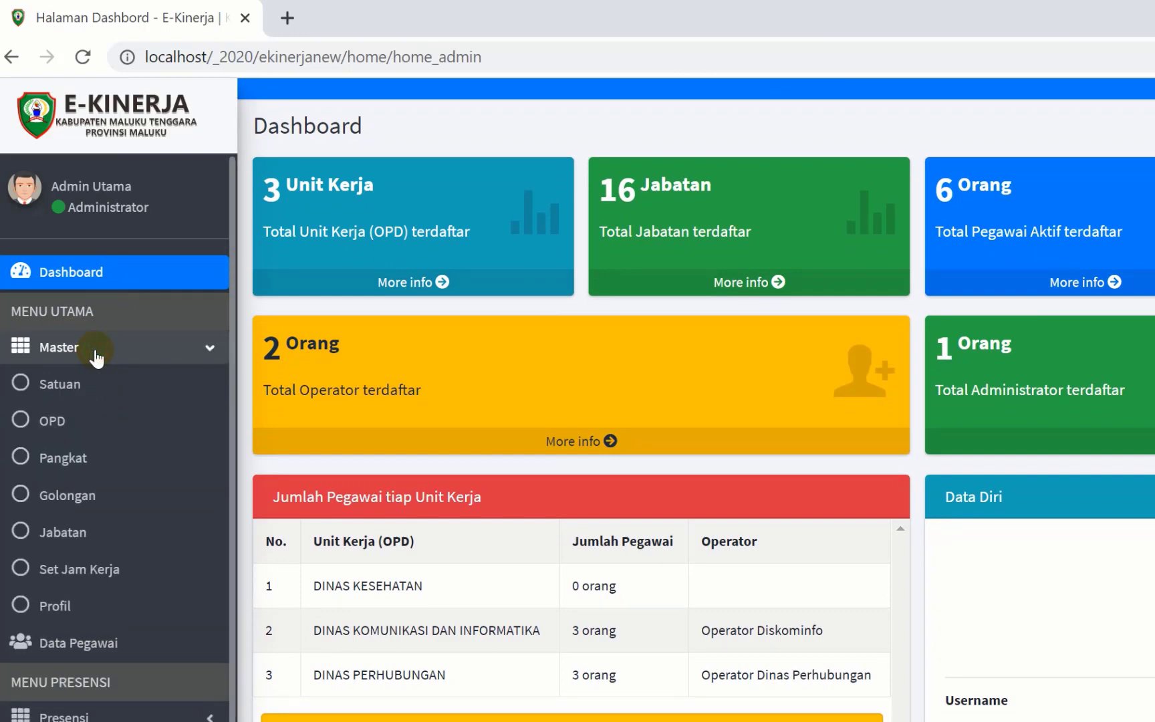
left_click(96, 355)
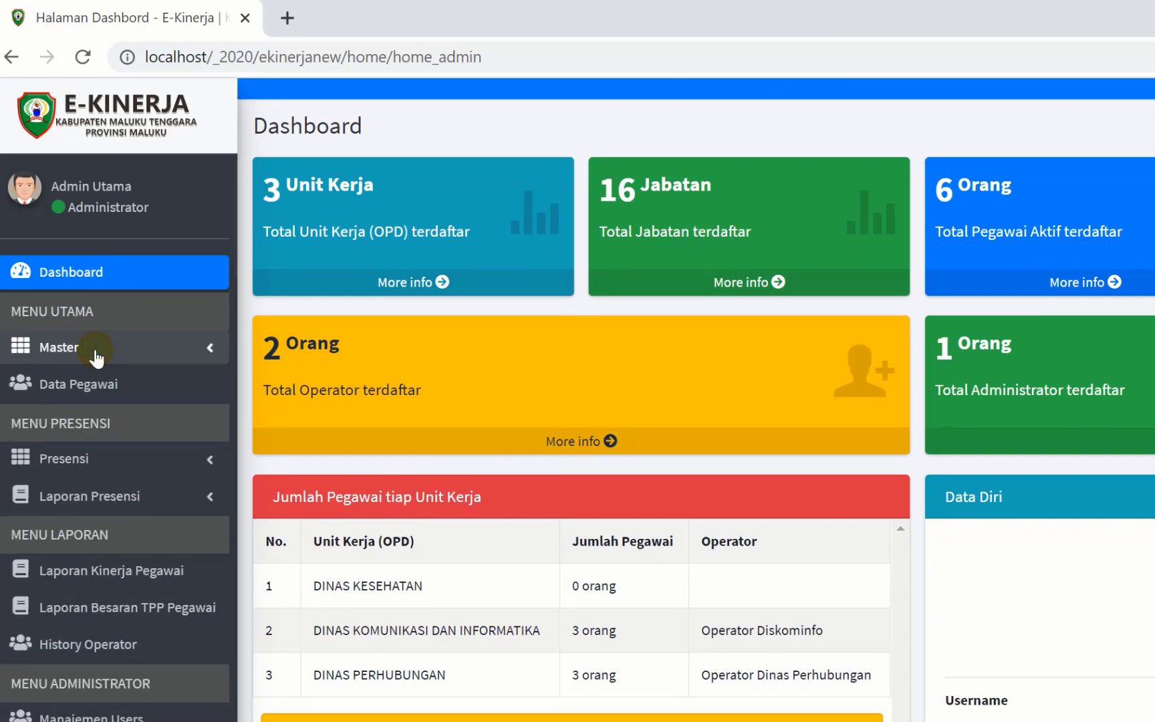
left_click(96, 353)
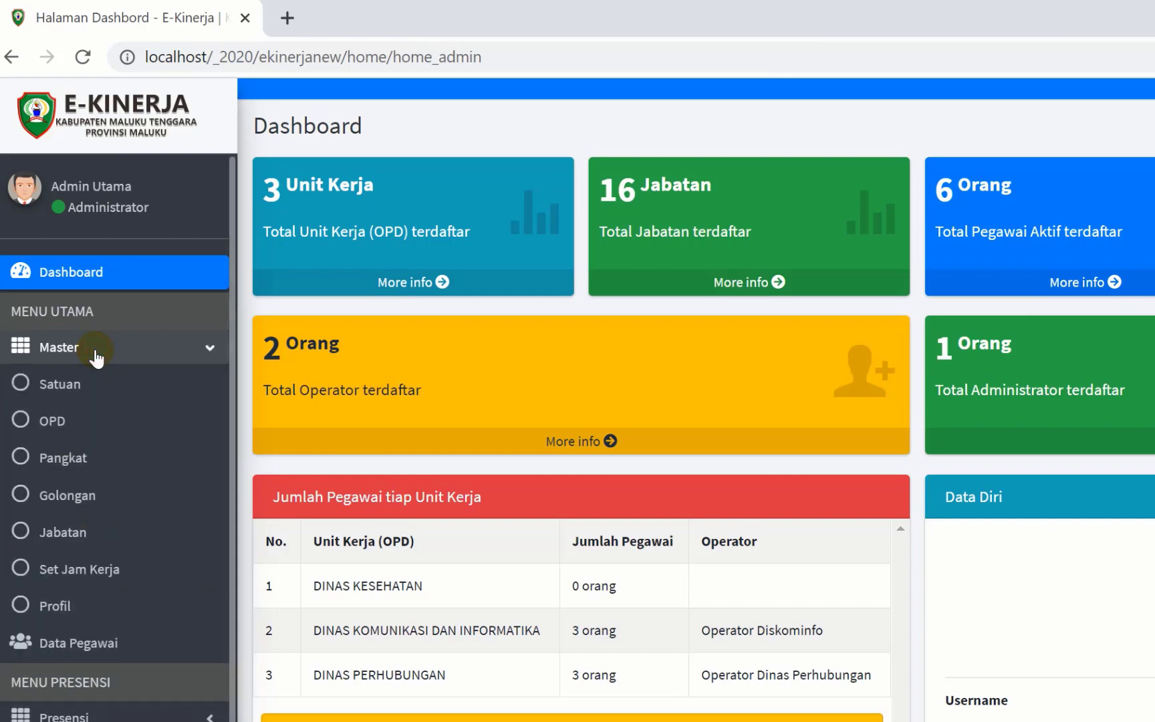
left_click(95, 354)
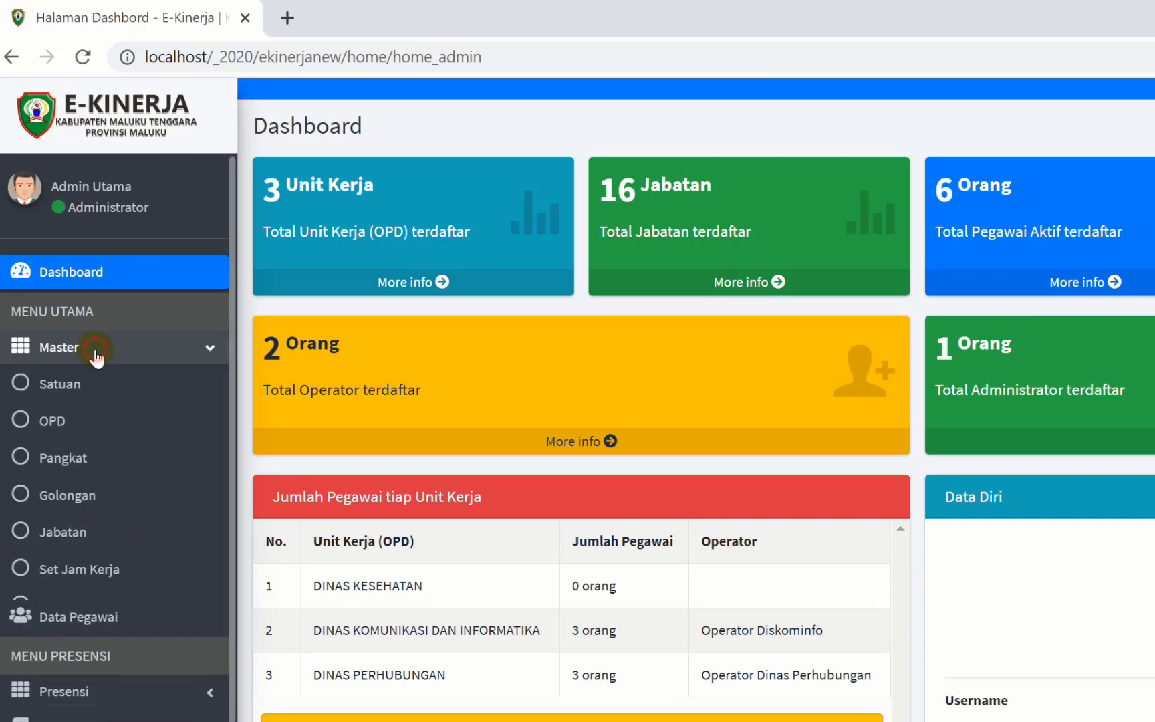
left_click(95, 354)
left_click(96, 354)
left_click(96, 354)
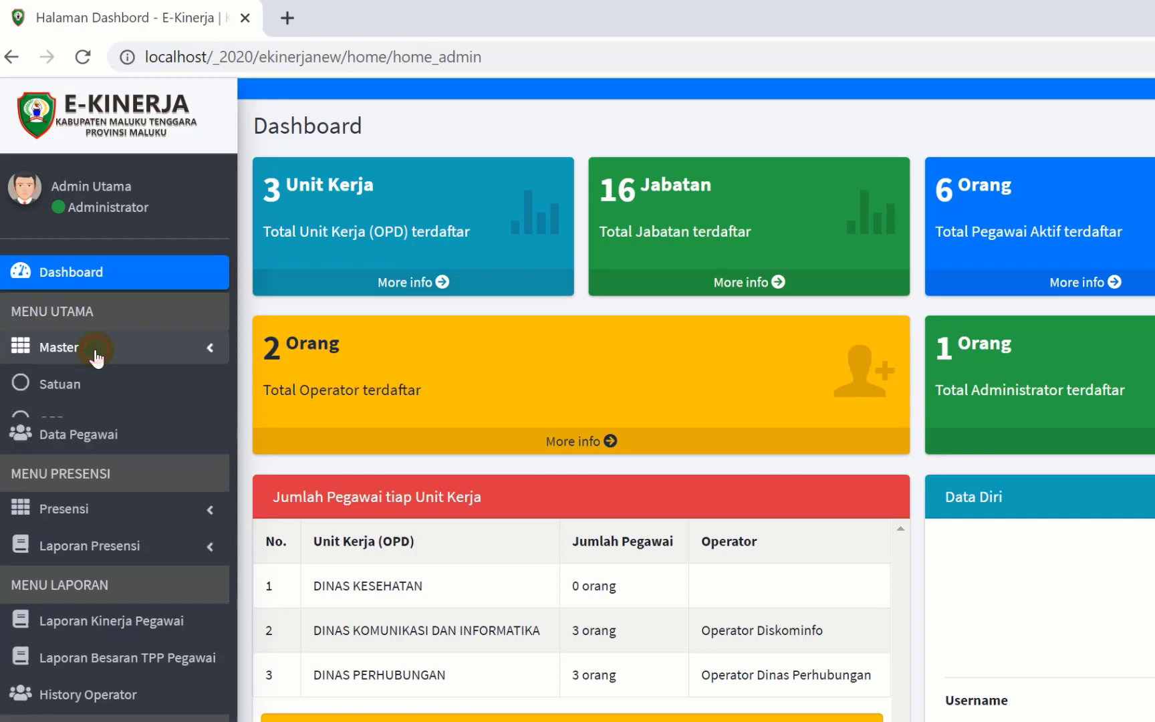
left_click(67, 391)
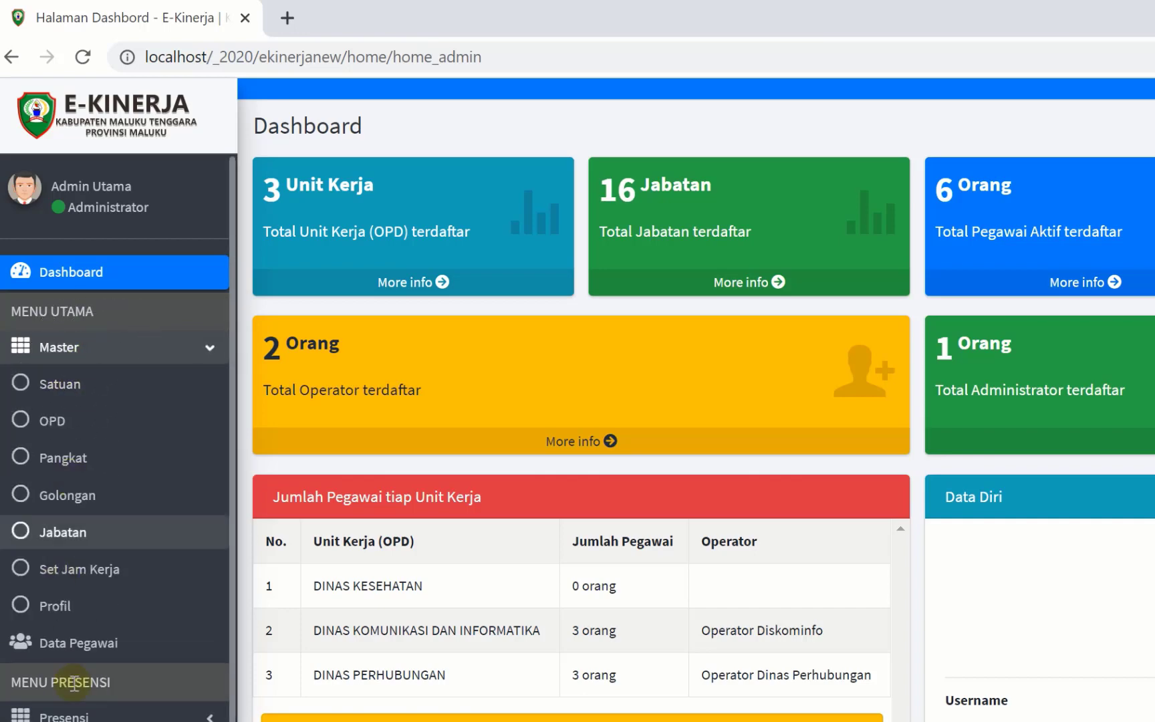
left_click(95, 393)
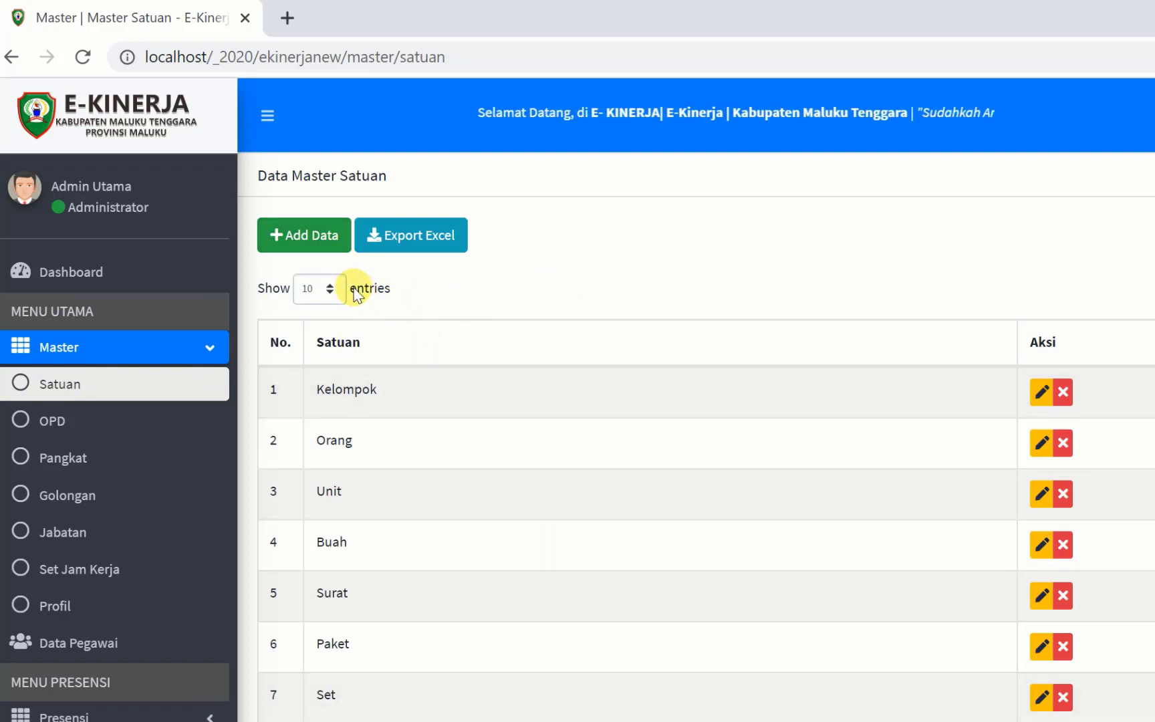
- Save Barang as a new Satuan entry, then export the unit list to Excel
left_click(305, 246)
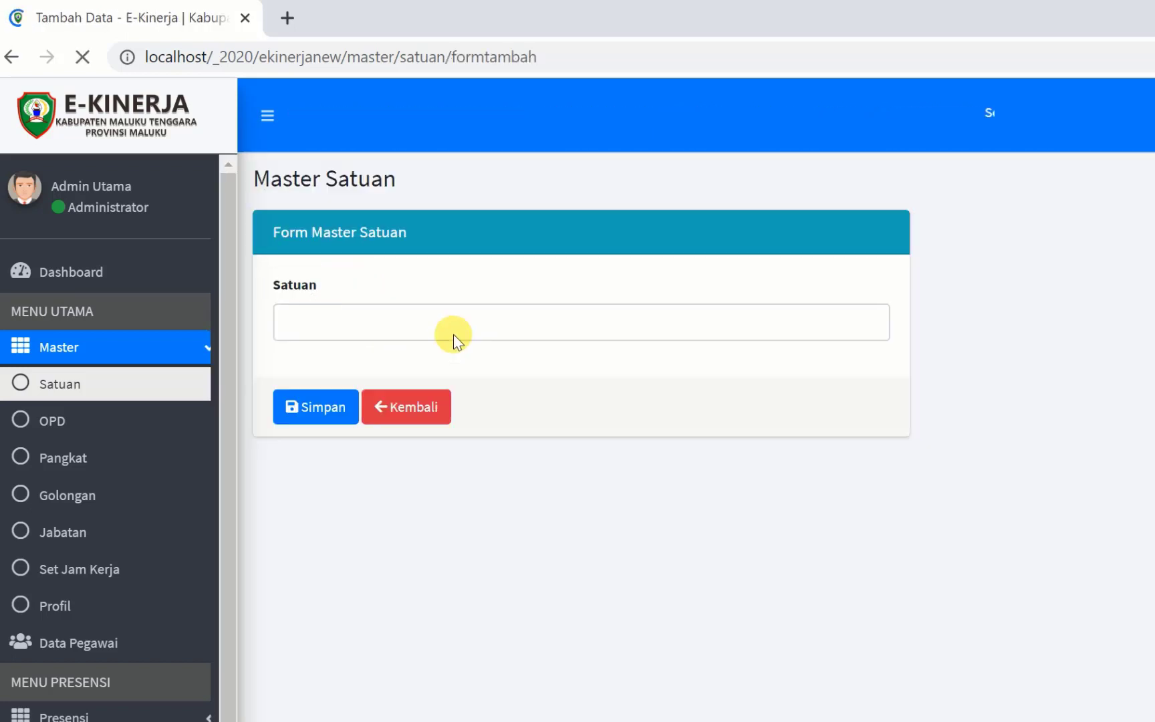
left_click(373, 321)
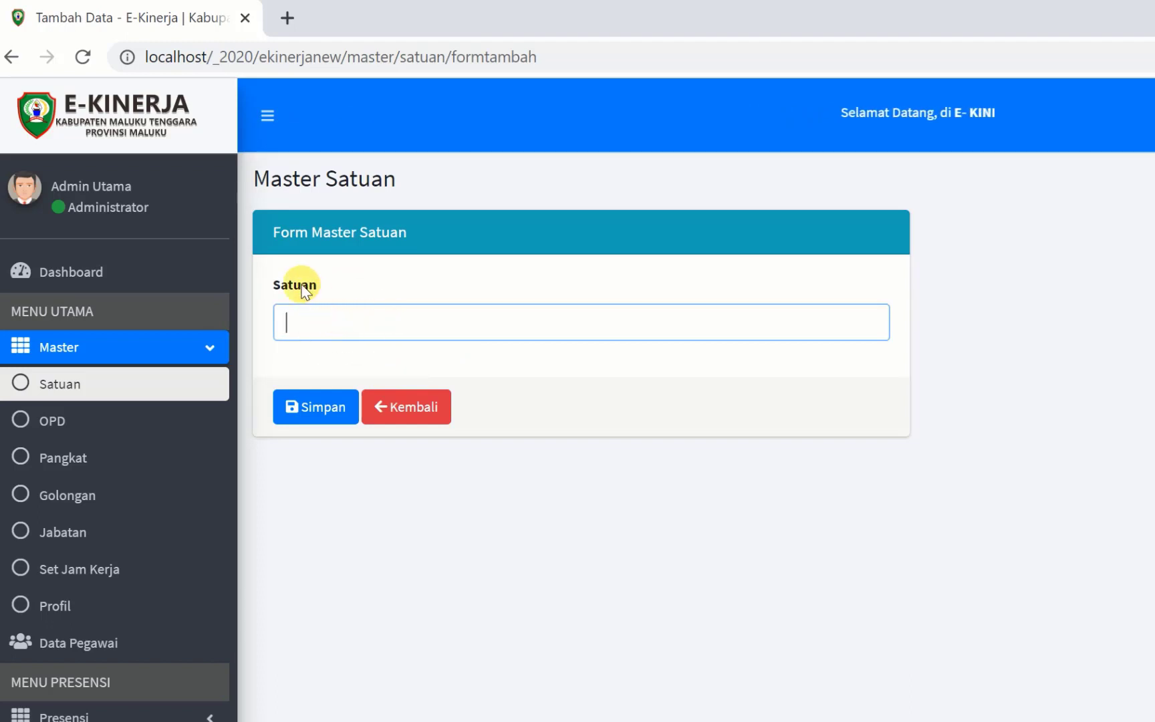
left_click(343, 334)
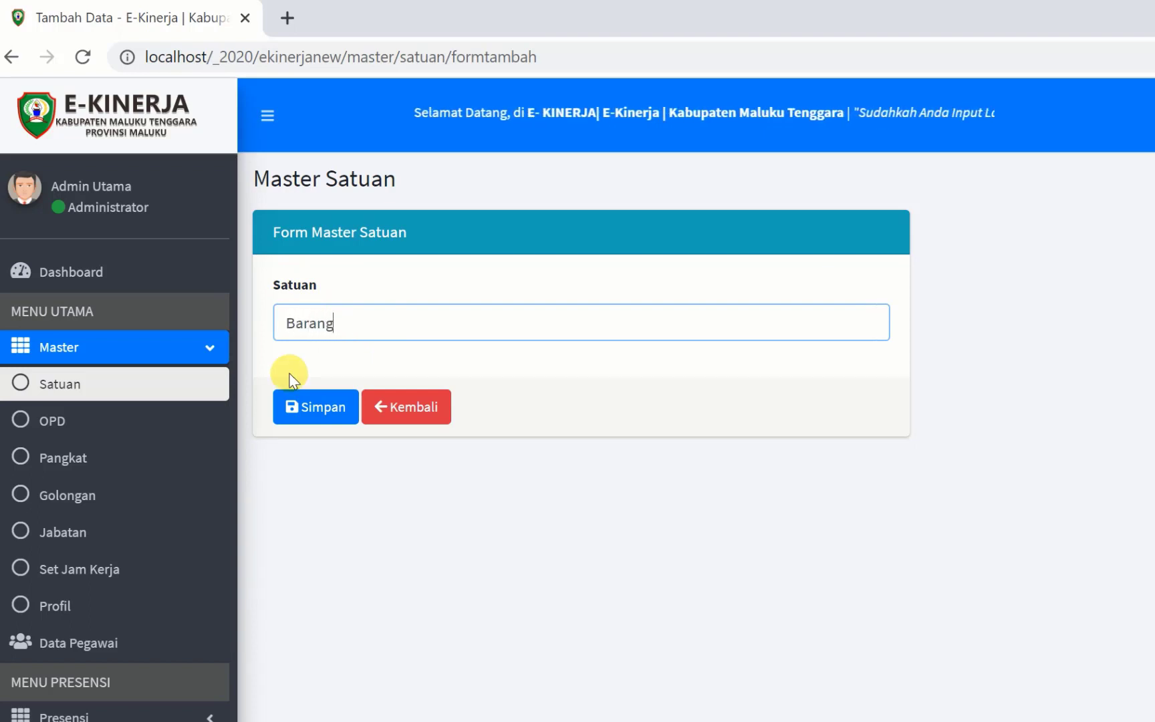
left_click(318, 414)
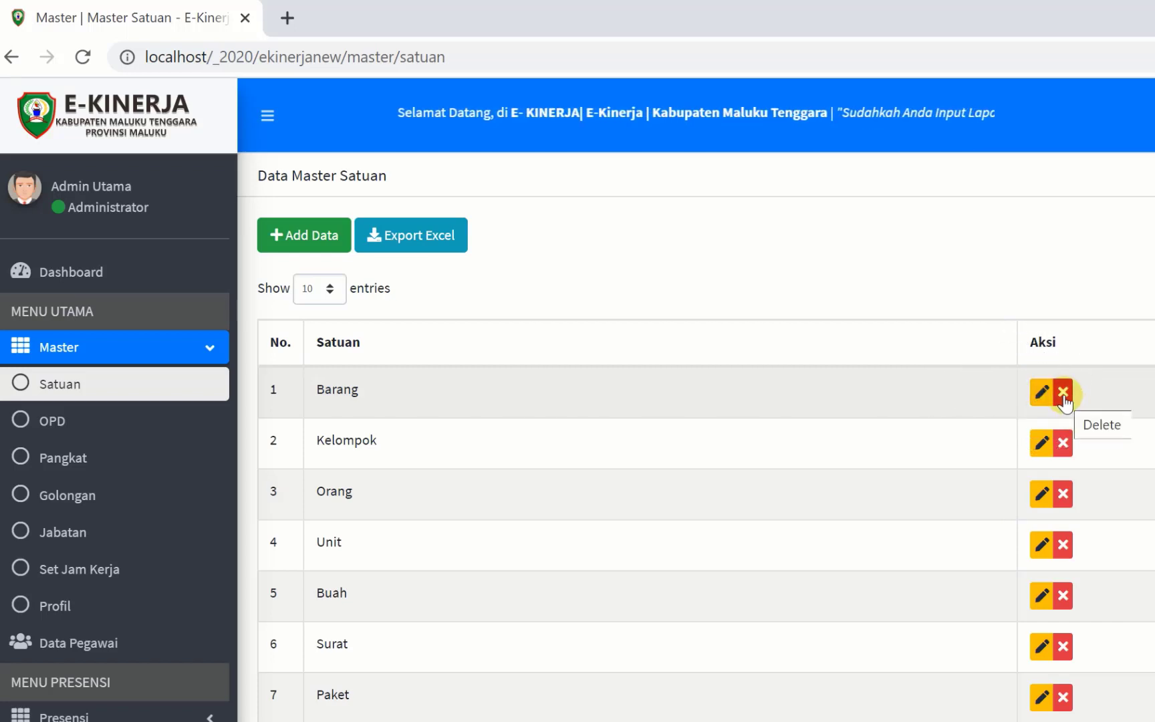
left_click(1064, 395)
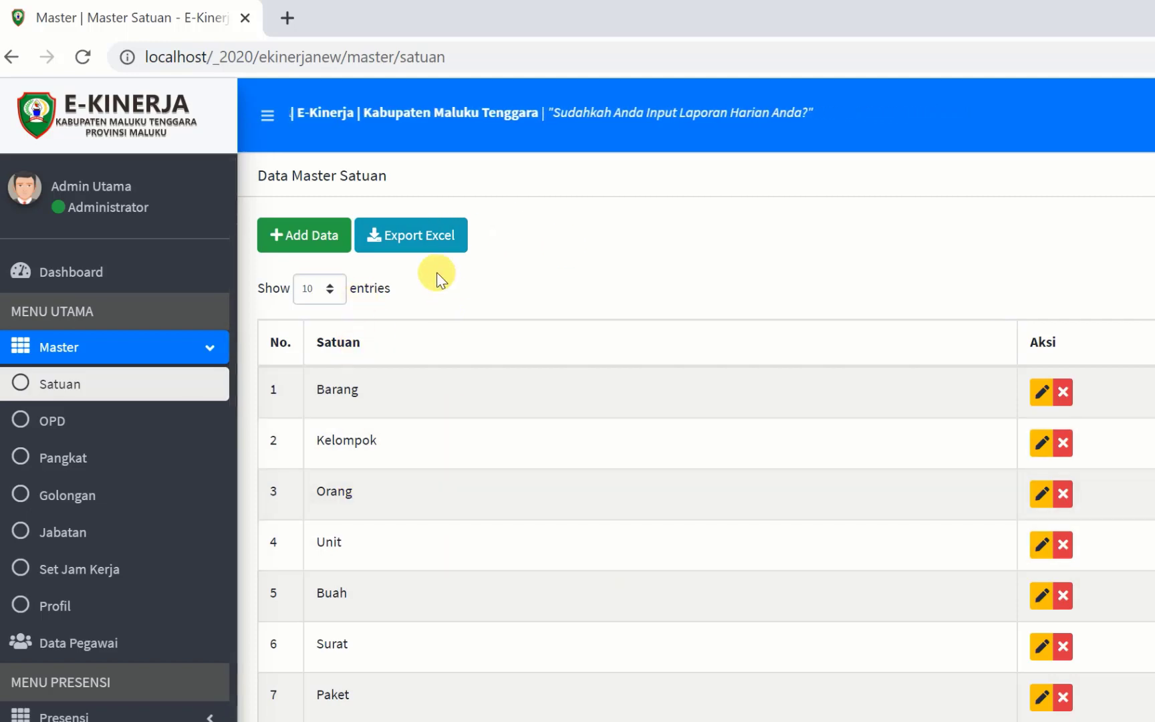
left_click(425, 246)
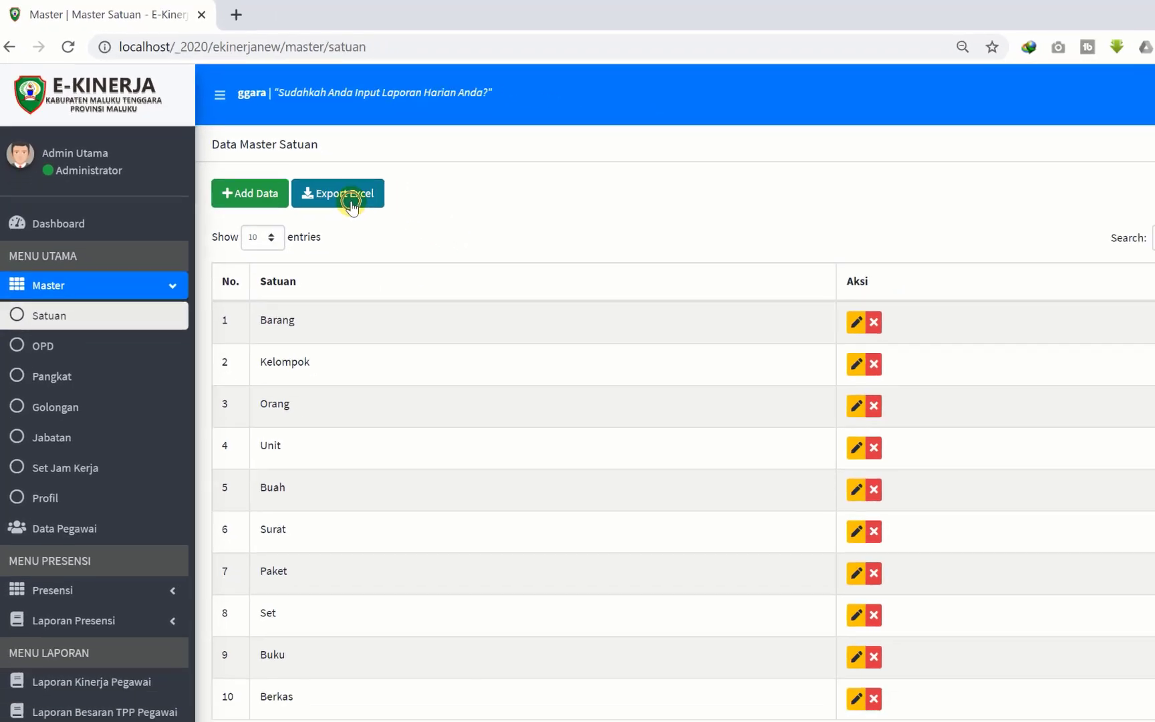
- Download the Satuan list as 'Export Data Master Satuan 26-07-2020.xls' and open it in Excel
left_click(425, 246)
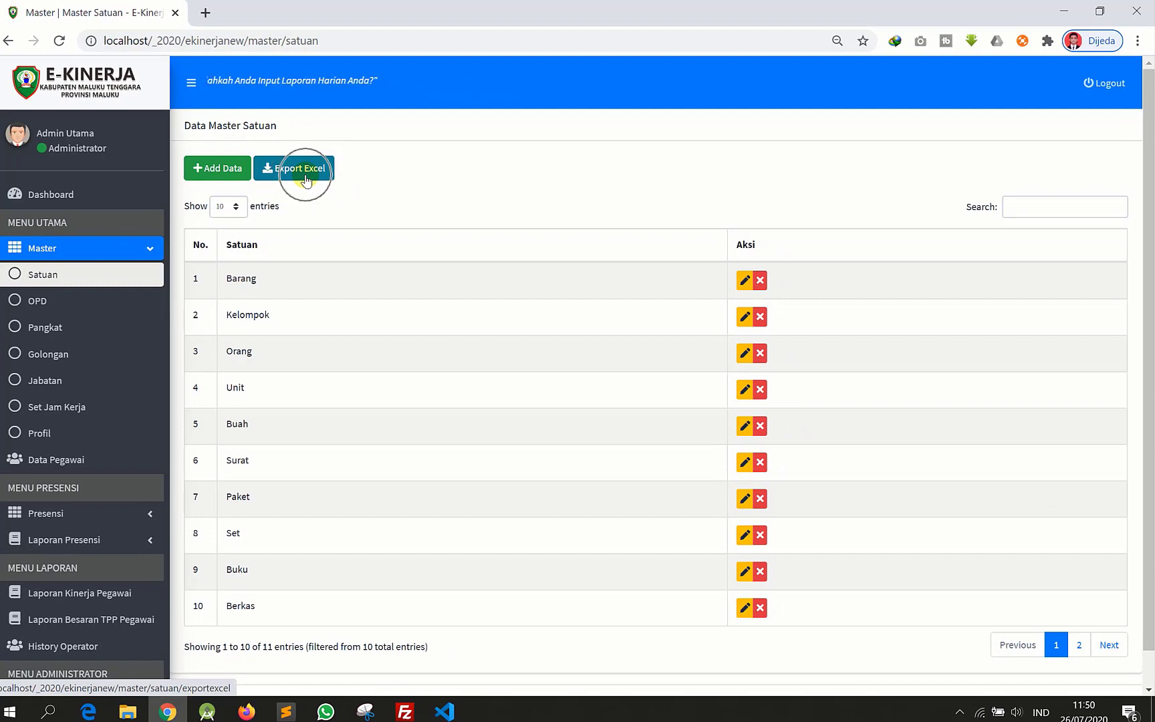
left_click(306, 179)
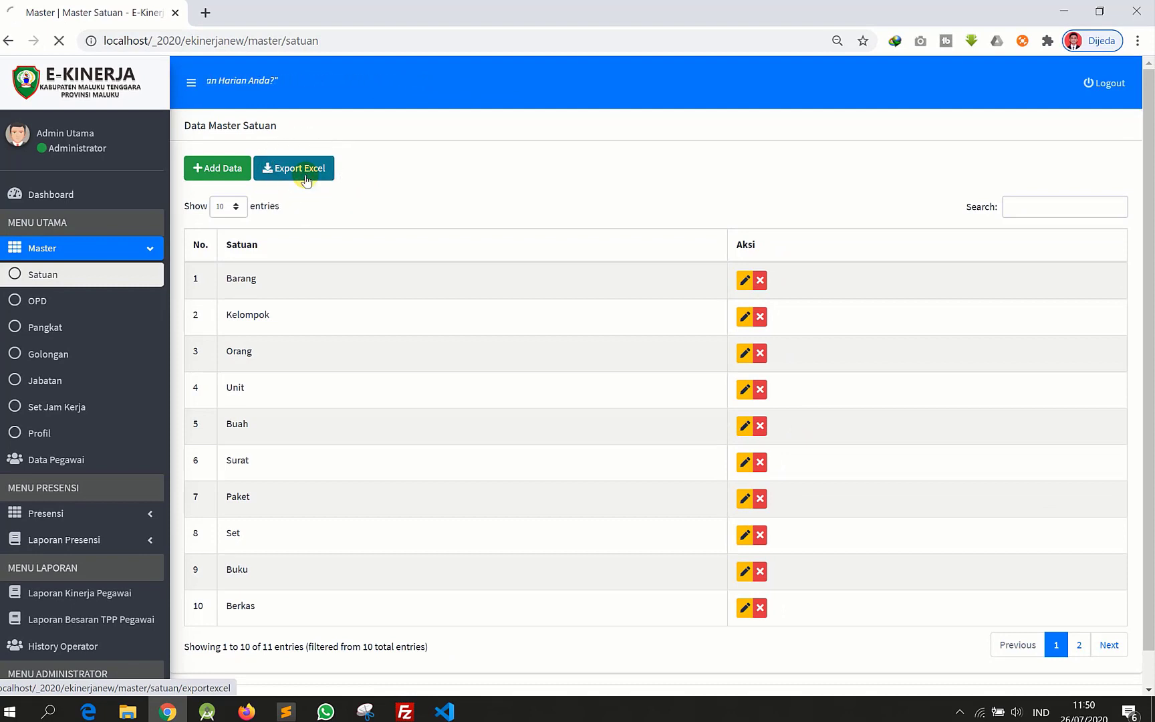
left_click(88, 680)
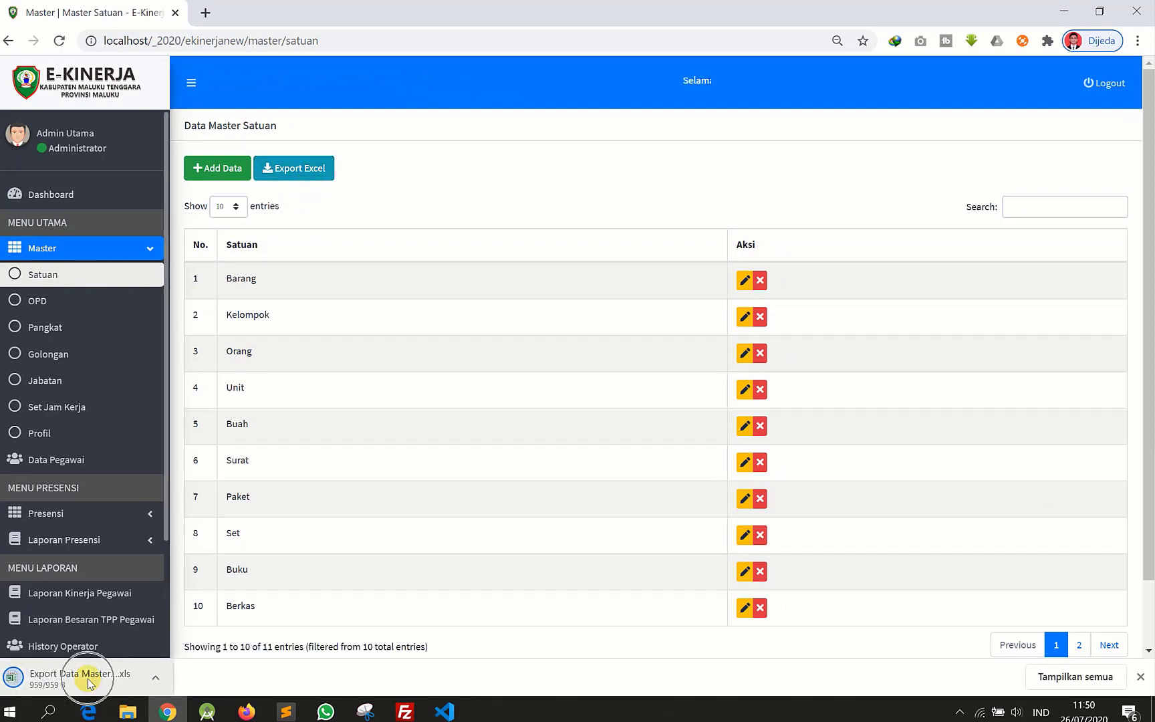
left_click(88, 681)
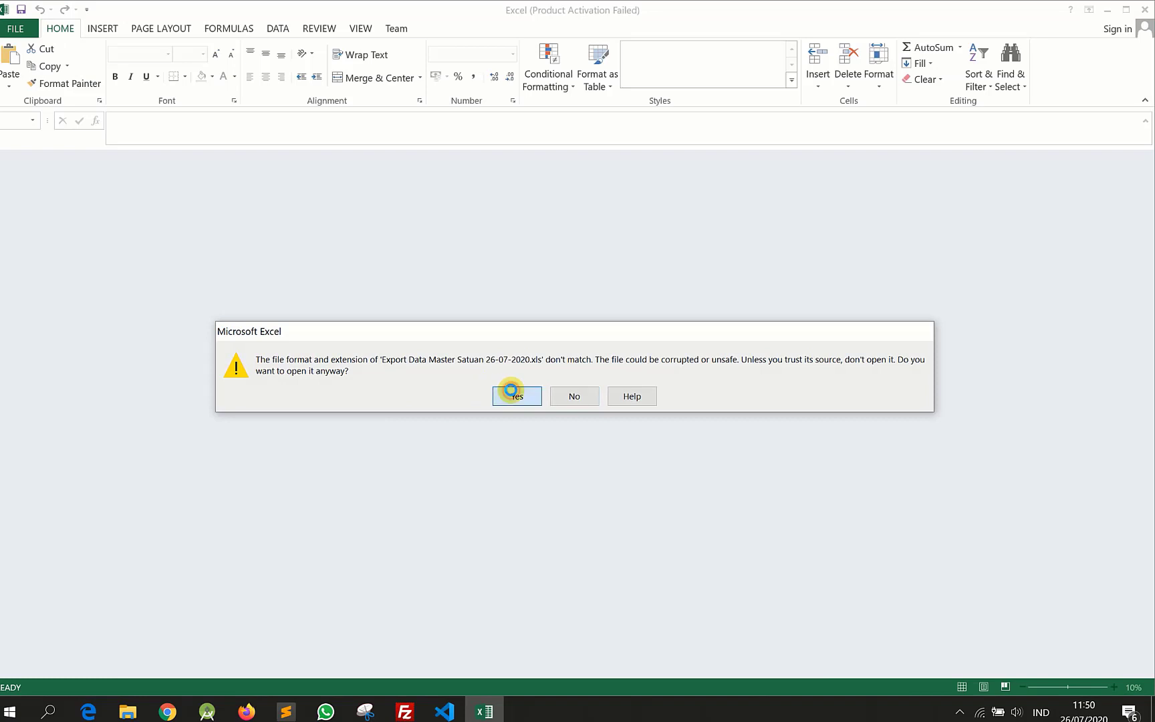
- Accept the format warning, review the 11 units in A1:B12, and close Excel without saving
left_click(510, 390)
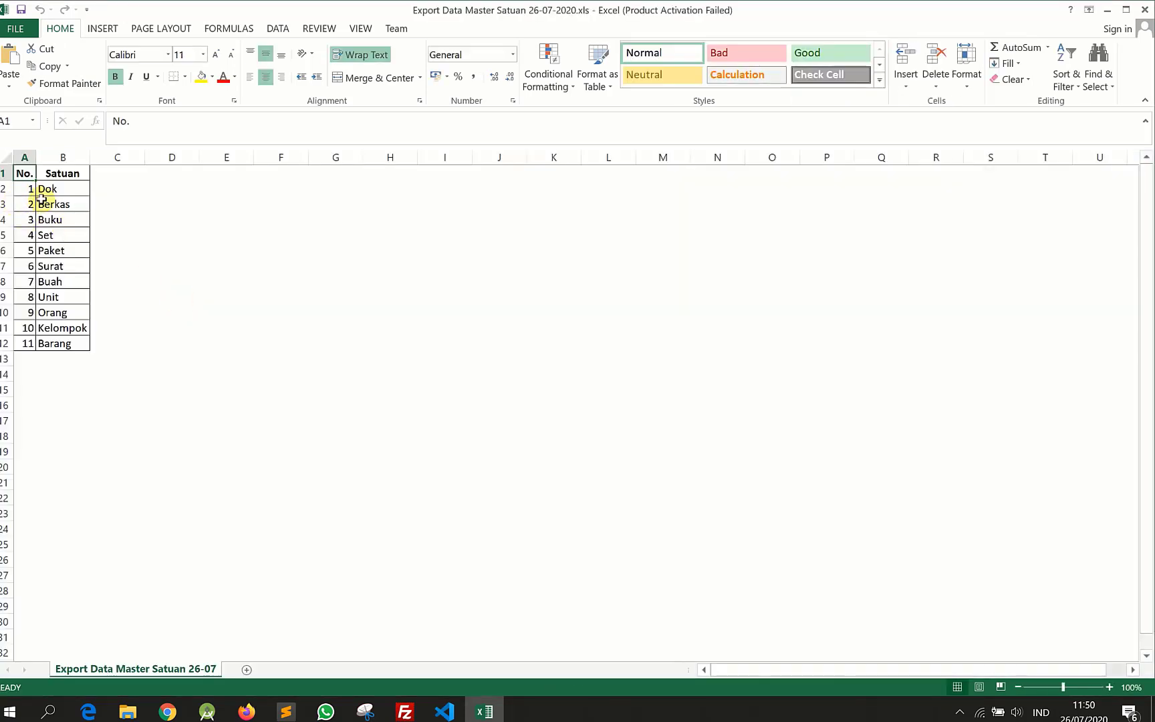
left_click_drag(22, 173, 77, 348)
left_click(100, 361)
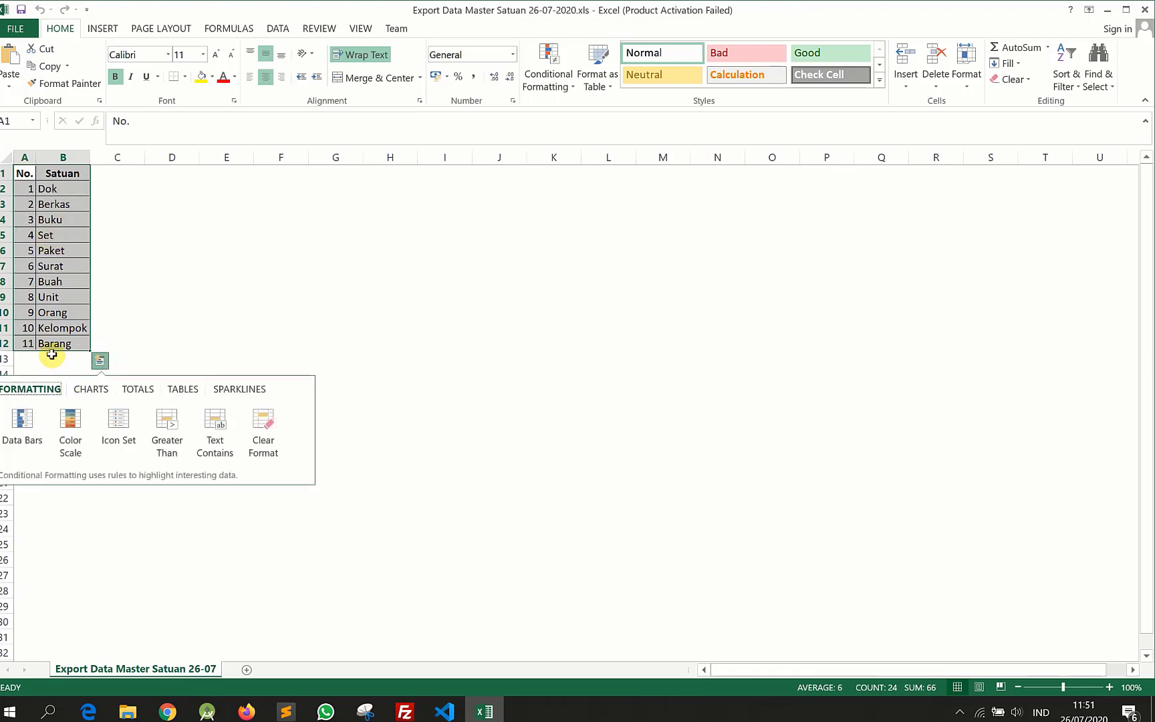
left_click(52, 356)
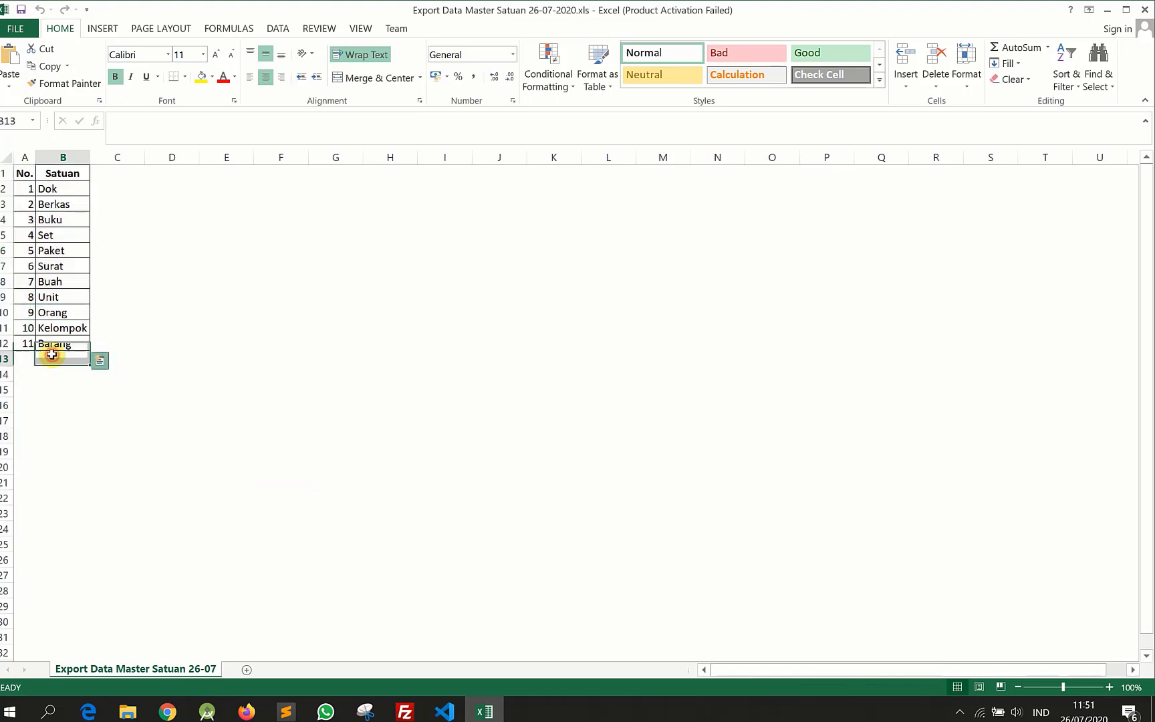
left_click(1145, 10)
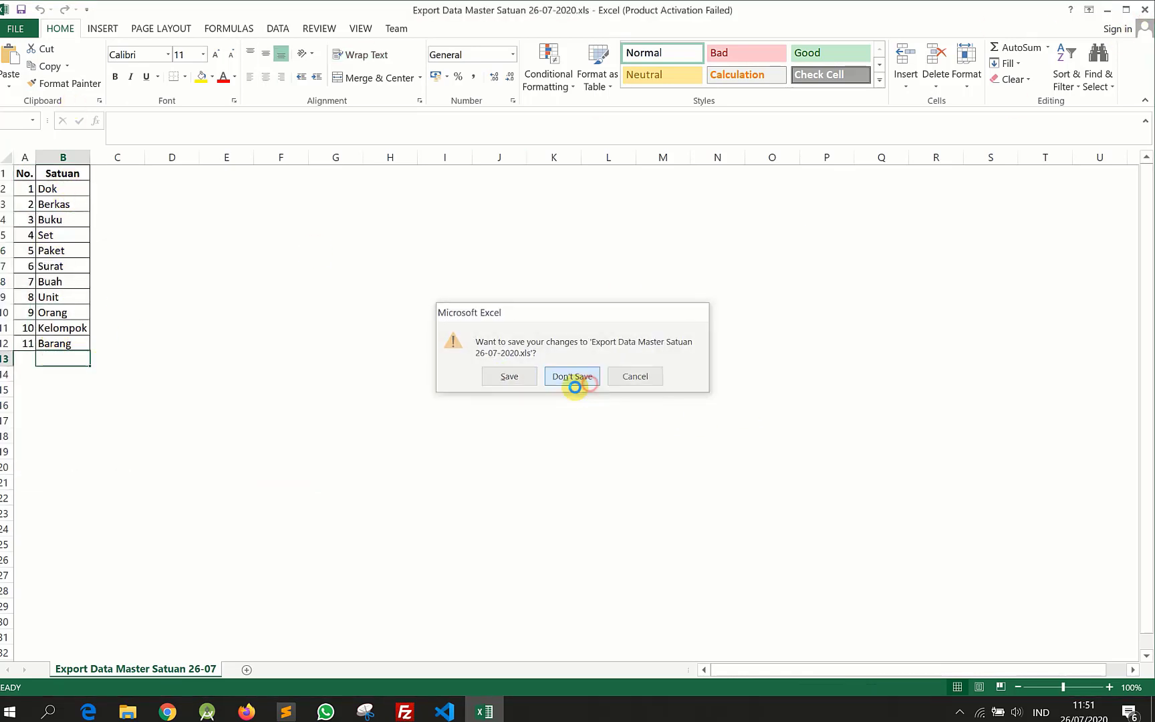
left_click(575, 377)
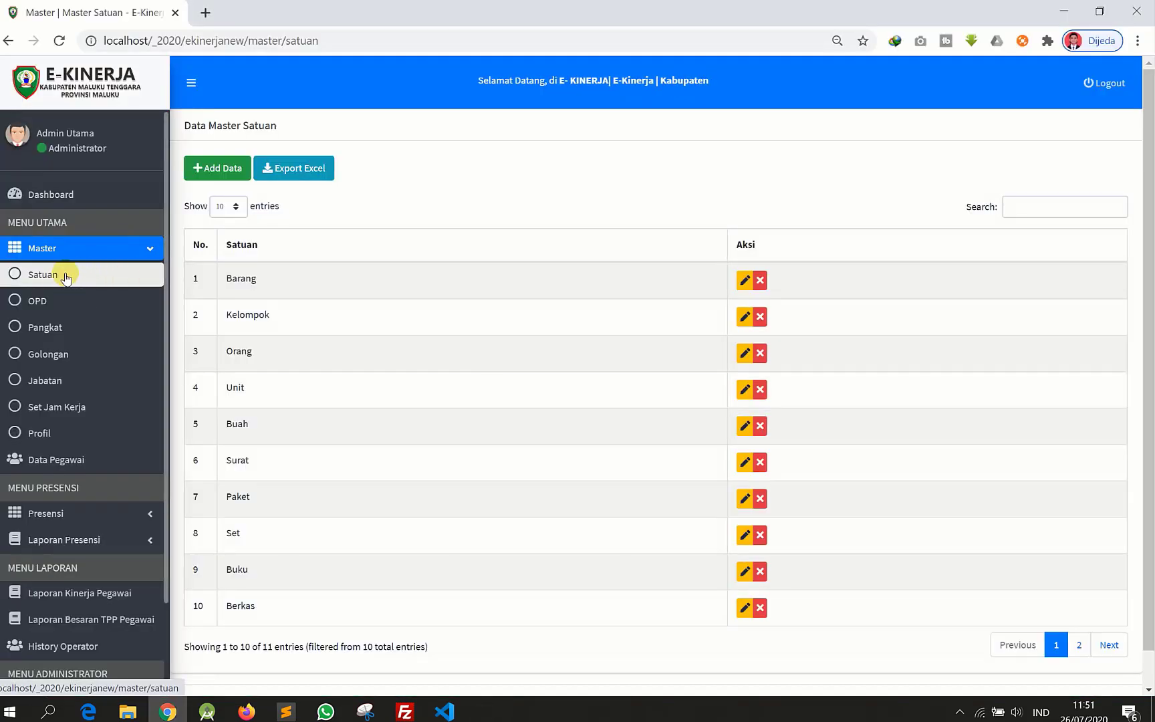
- In Master OPD, save work unit 'Disnas Catatan Sipil' with '-' for latitude and longitude
left_click(44, 302)
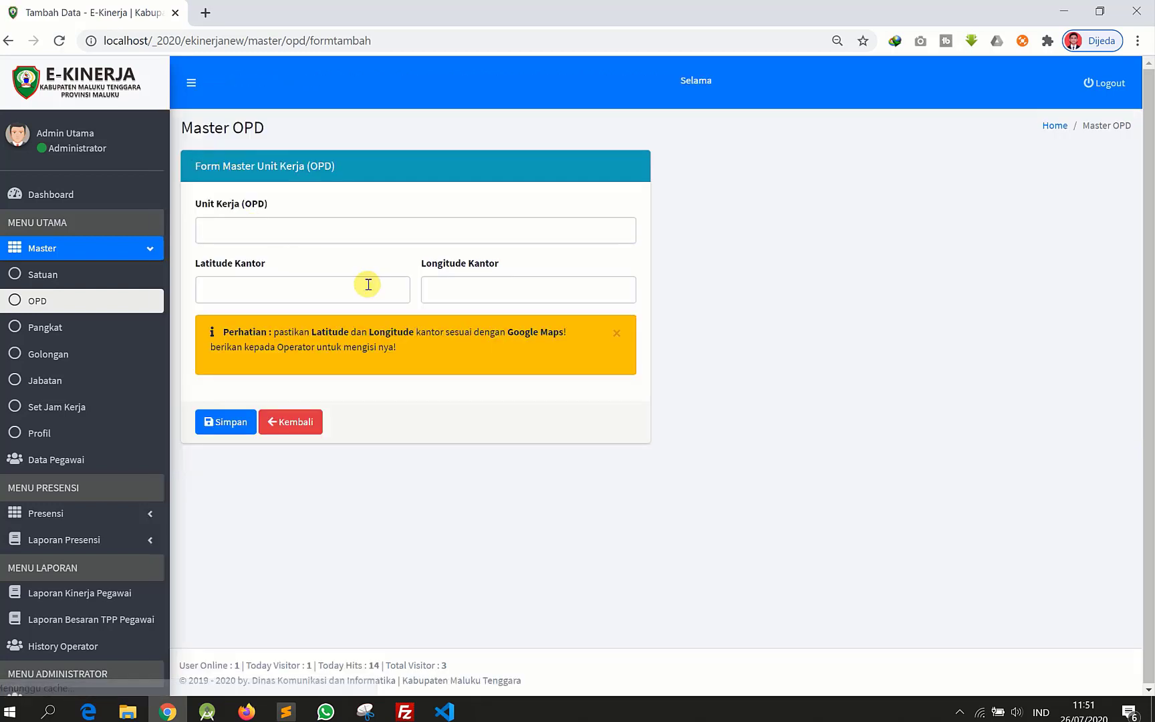
left_click(310, 236)
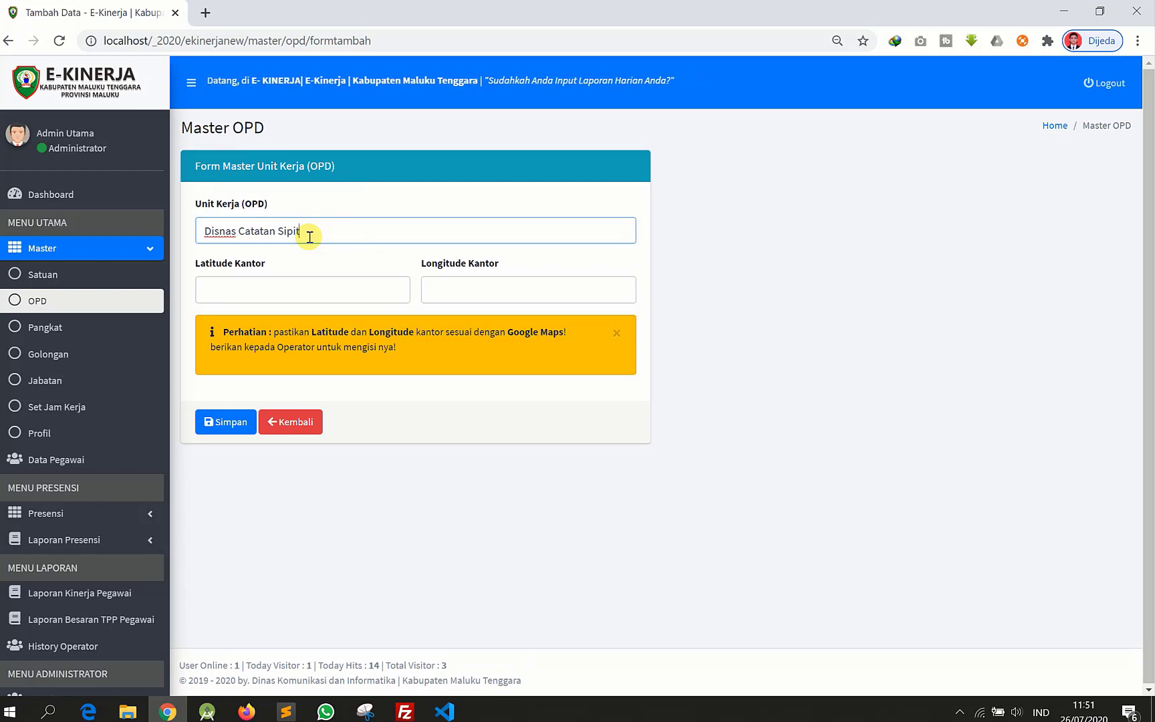
left_click(218, 295)
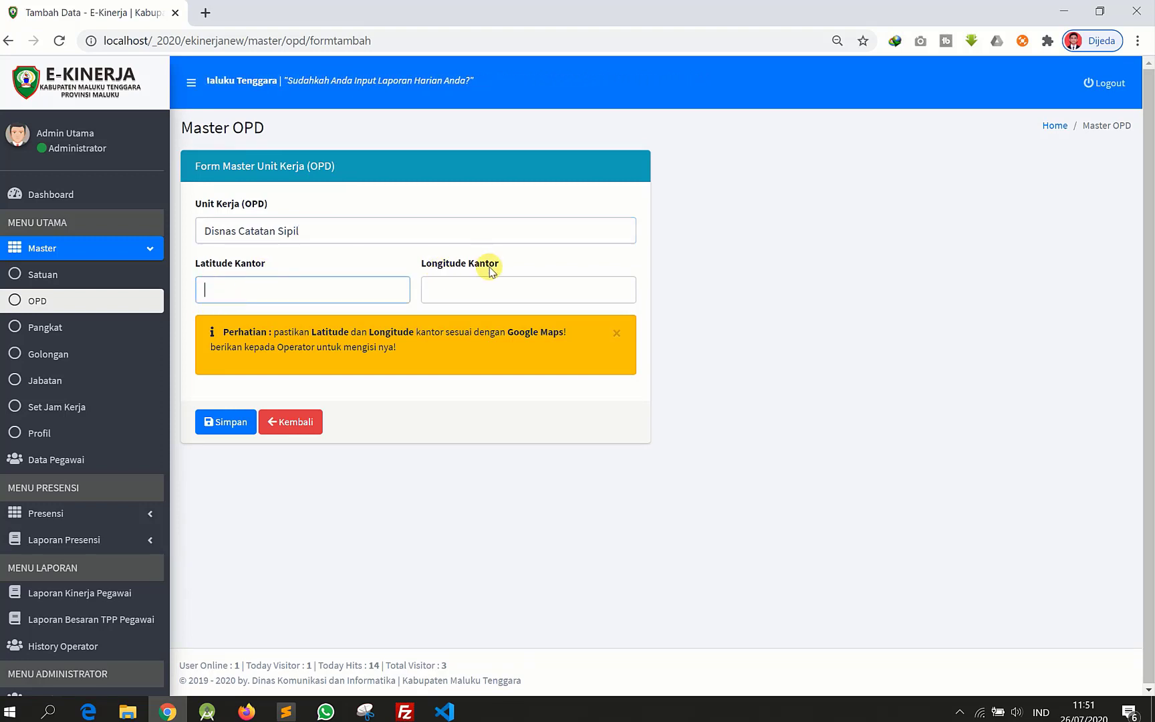
left_click(312, 295)
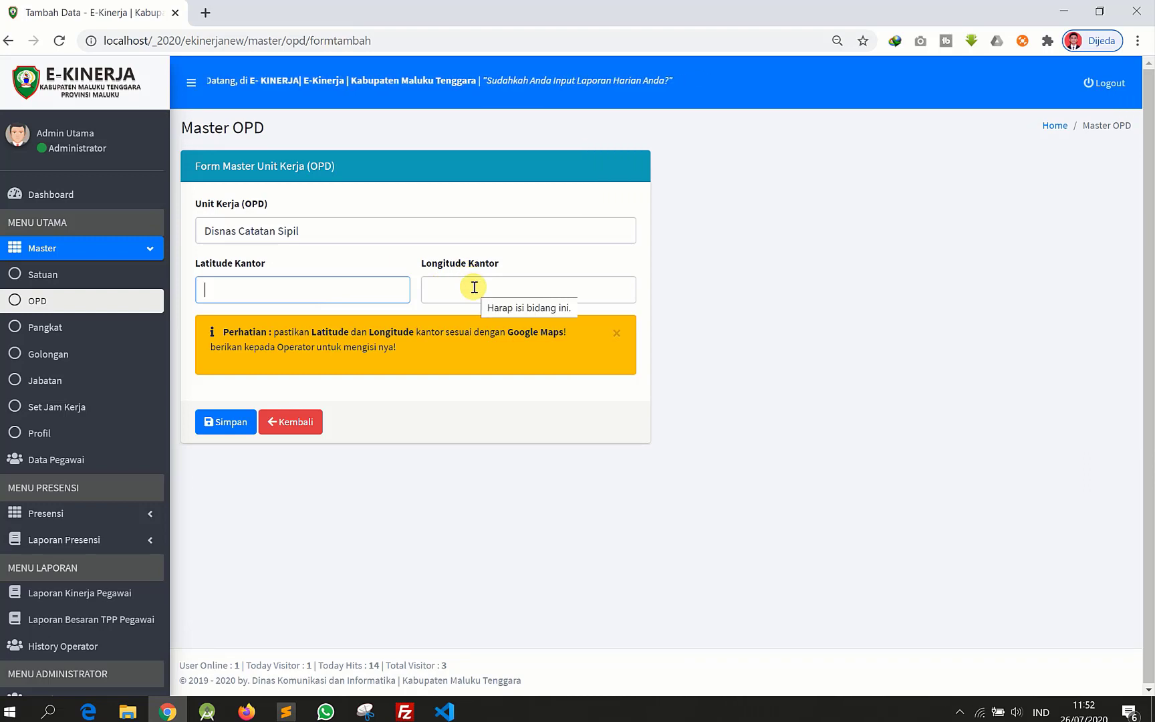
left_click(220, 425)
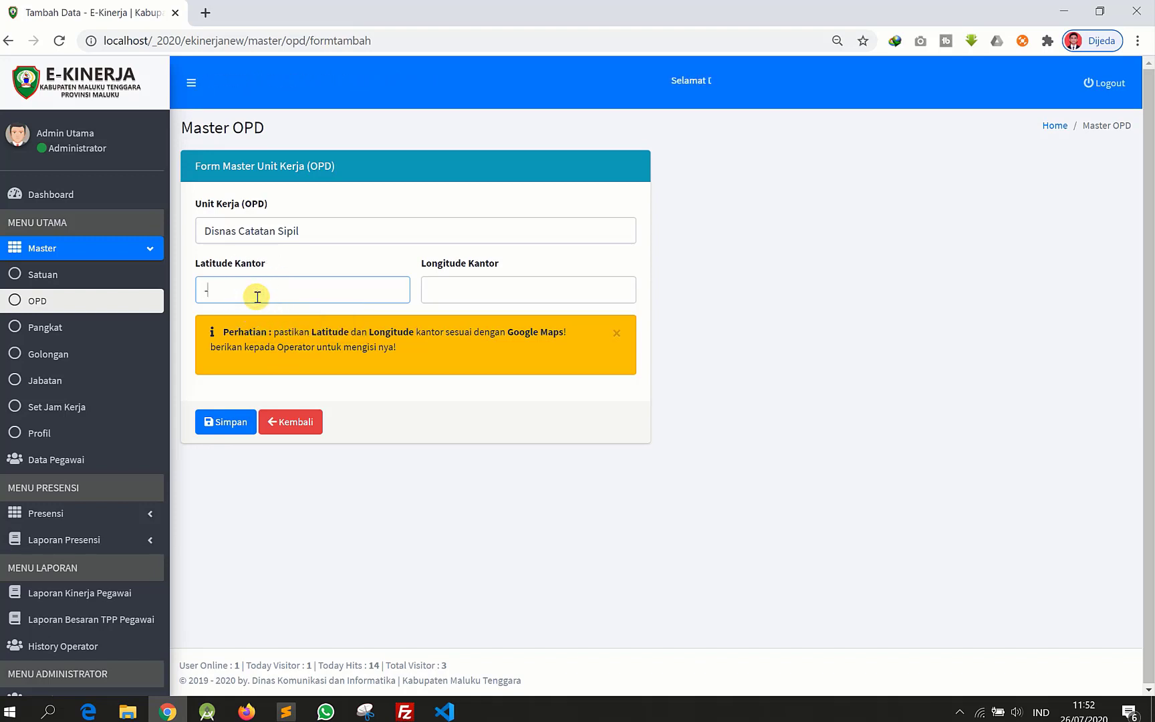
left_click(503, 296)
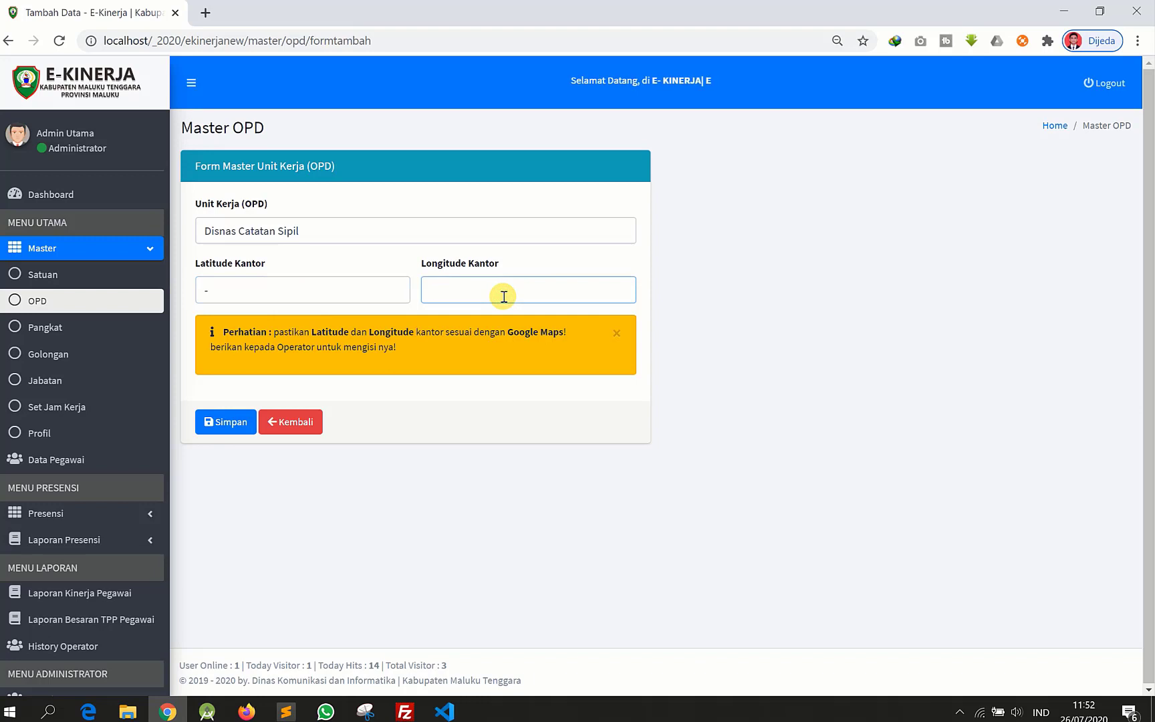
left_click(228, 425)
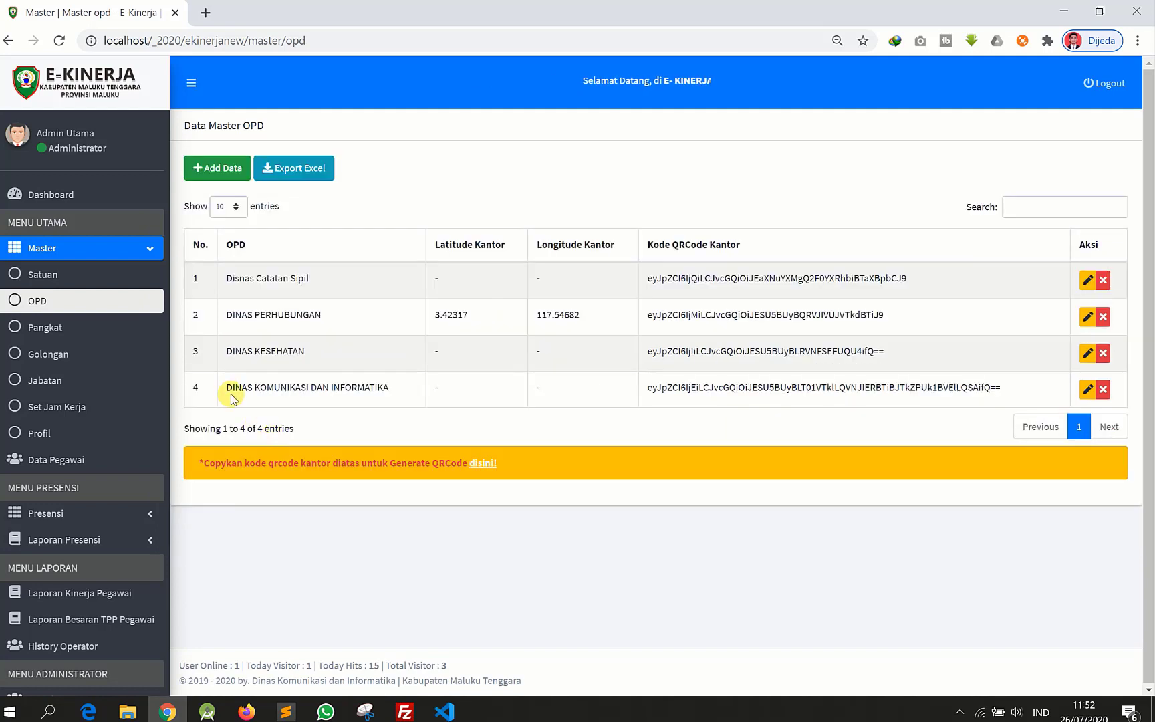
- Open row 1's misspelled work unit in the edit form
left_click_drag(226, 278, 321, 284)
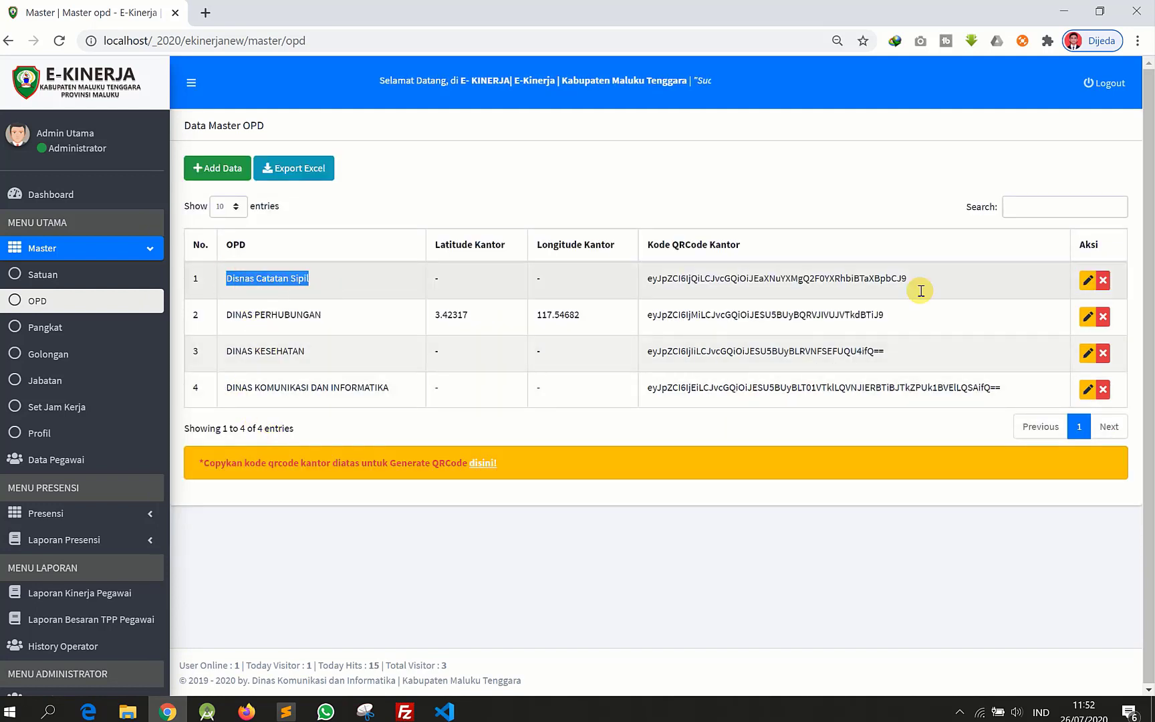
left_click(229, 281)
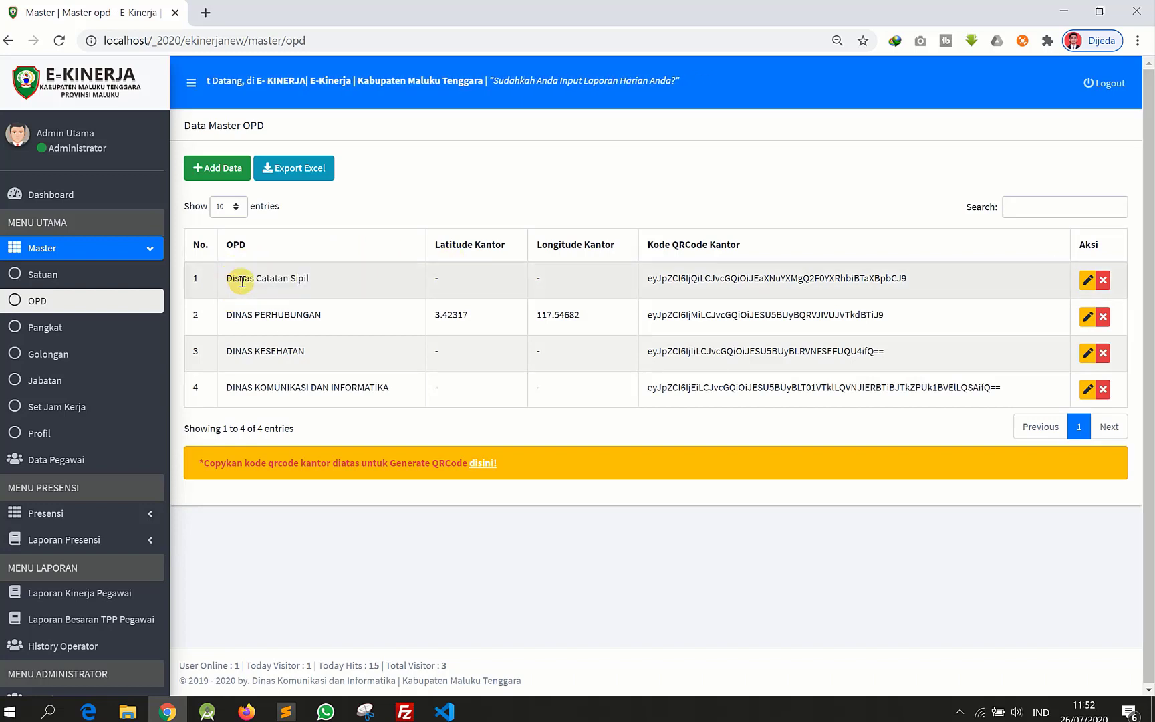
left_click(1088, 281)
left_click(1088, 281)
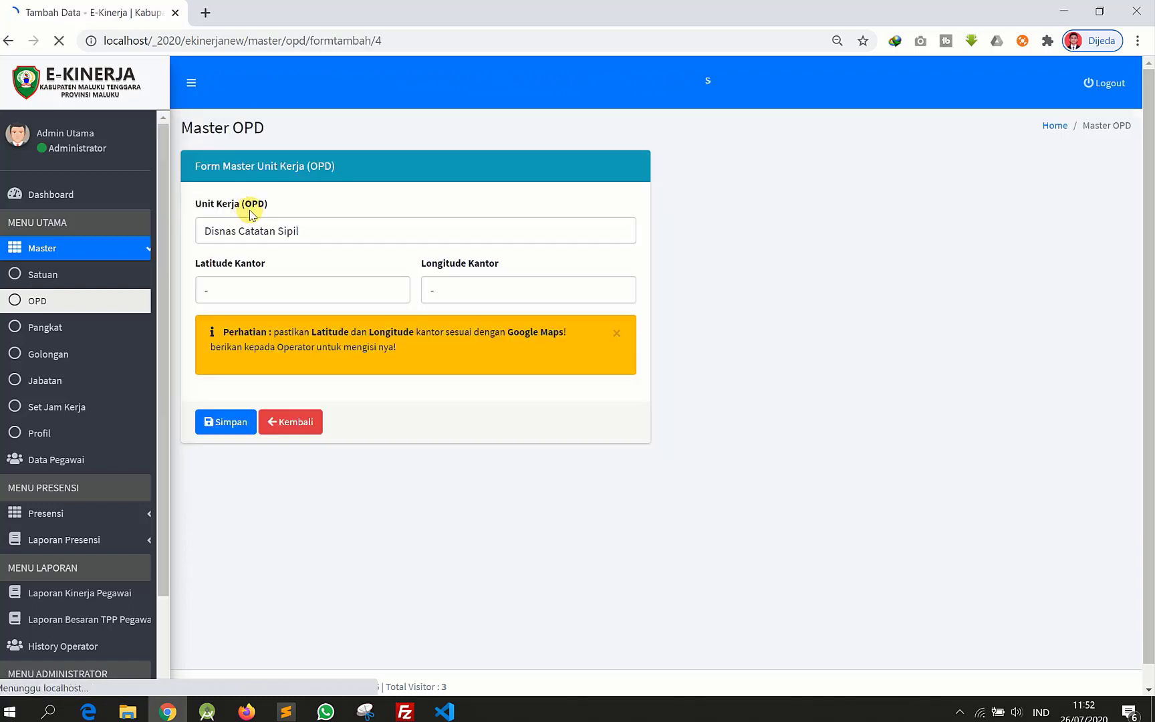
- Retype the Unit Kerja name as 'DINAS CATATAN SIPIL' and save
left_click(220, 232)
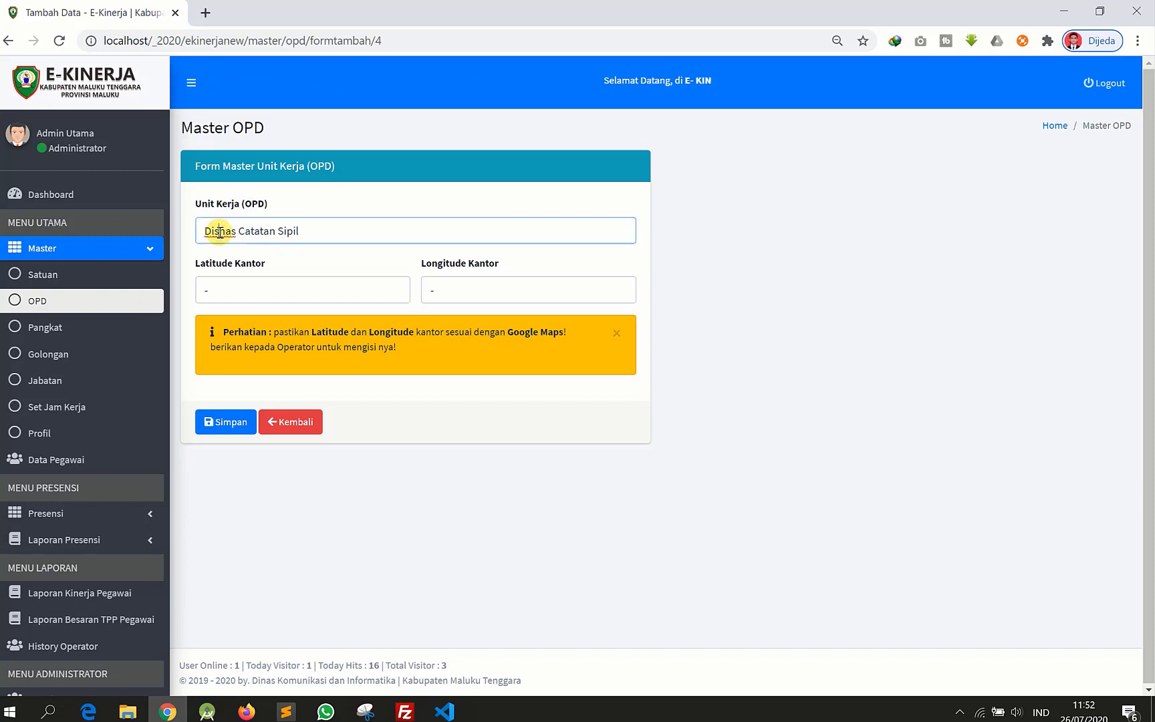
triple_click(220, 232)
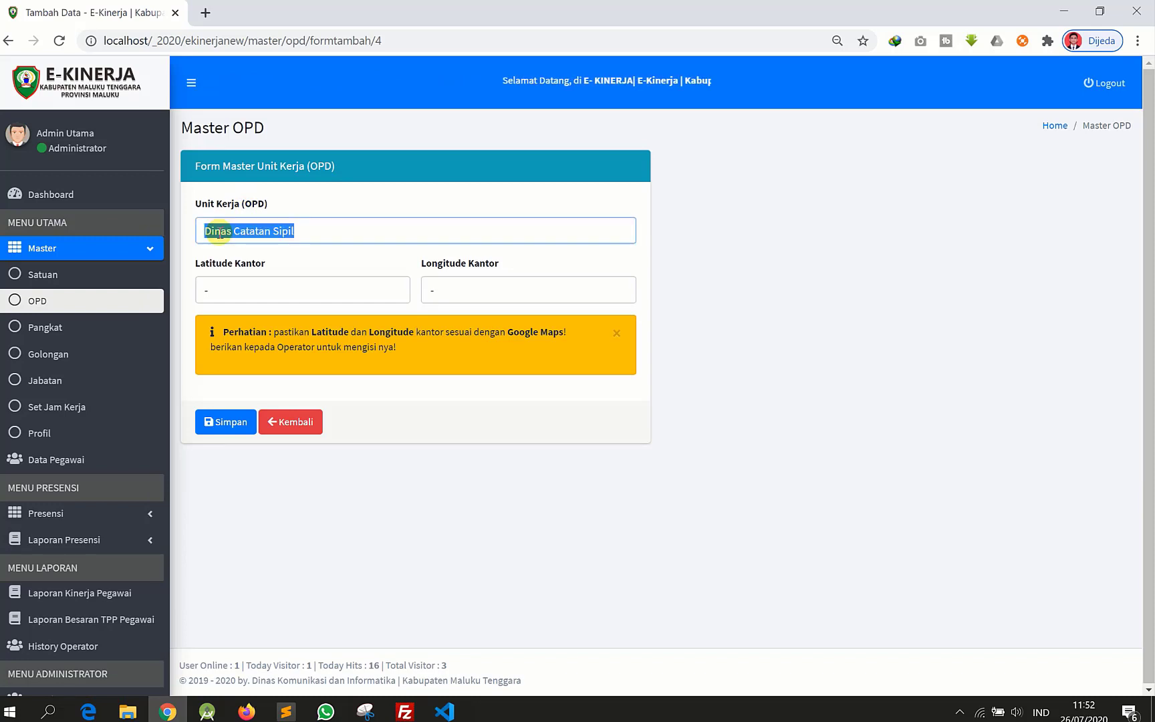
type("Di")
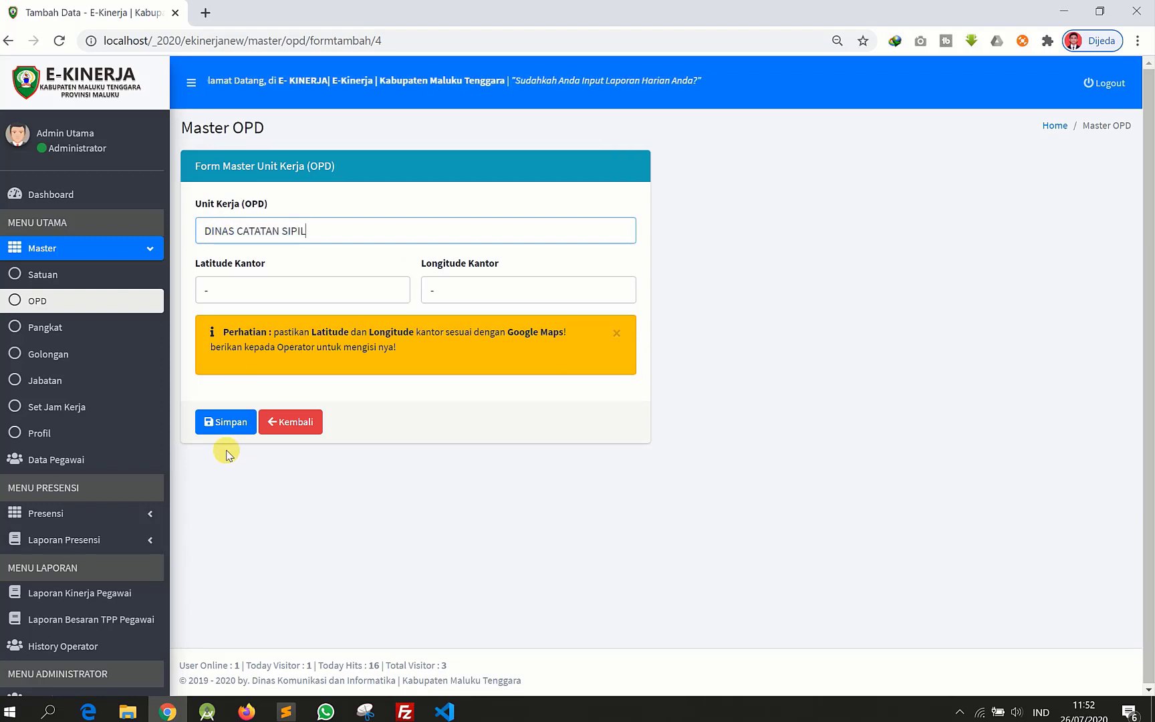
left_click(224, 423)
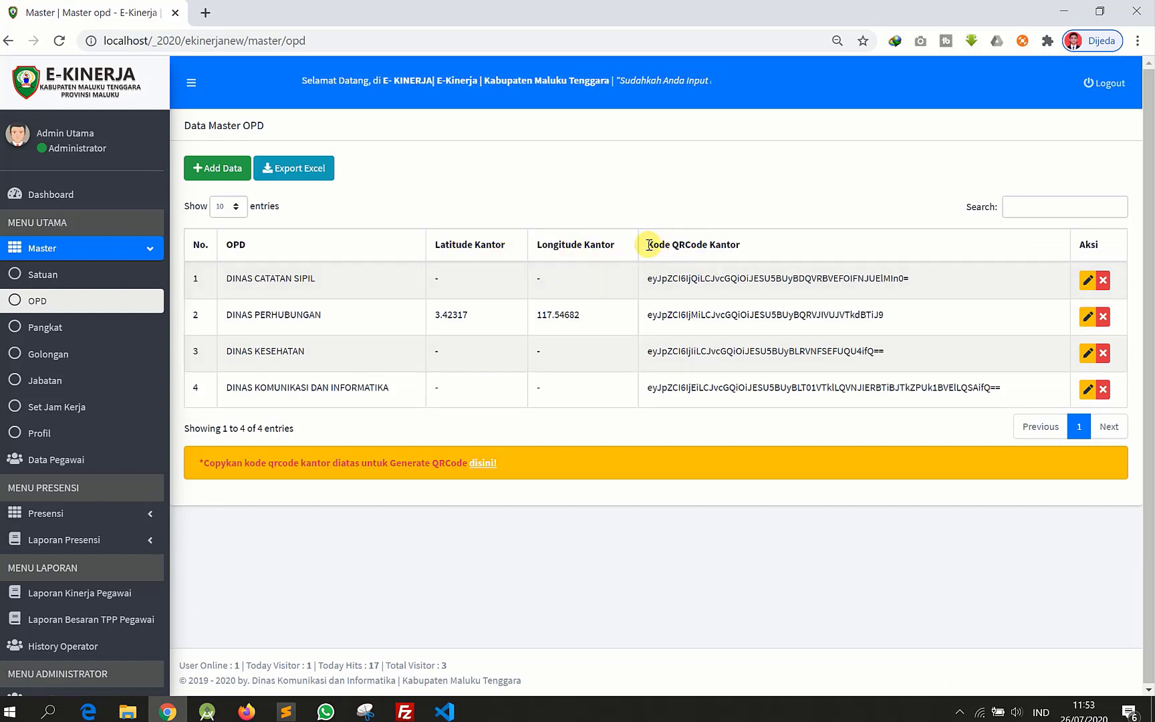
- Select and copy DINAS PERHUBUNGAN's Kode QRCode Kantor text in row 2
left_click_drag(649, 245, 761, 249)
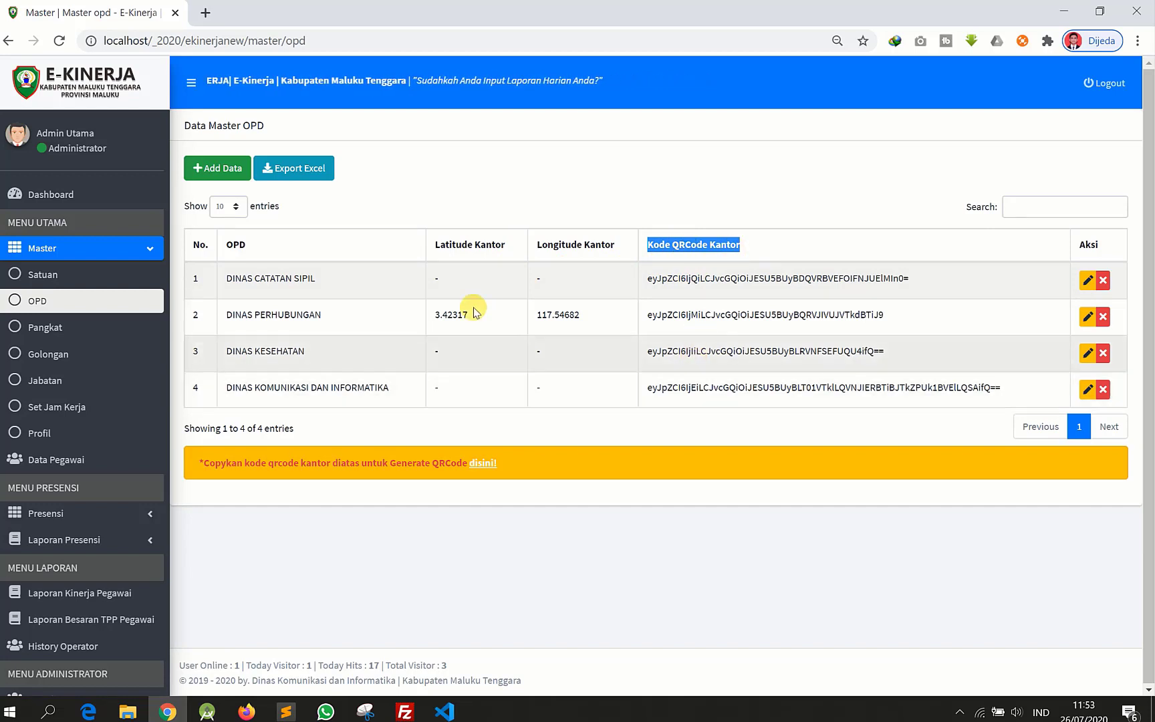
left_click(288, 313)
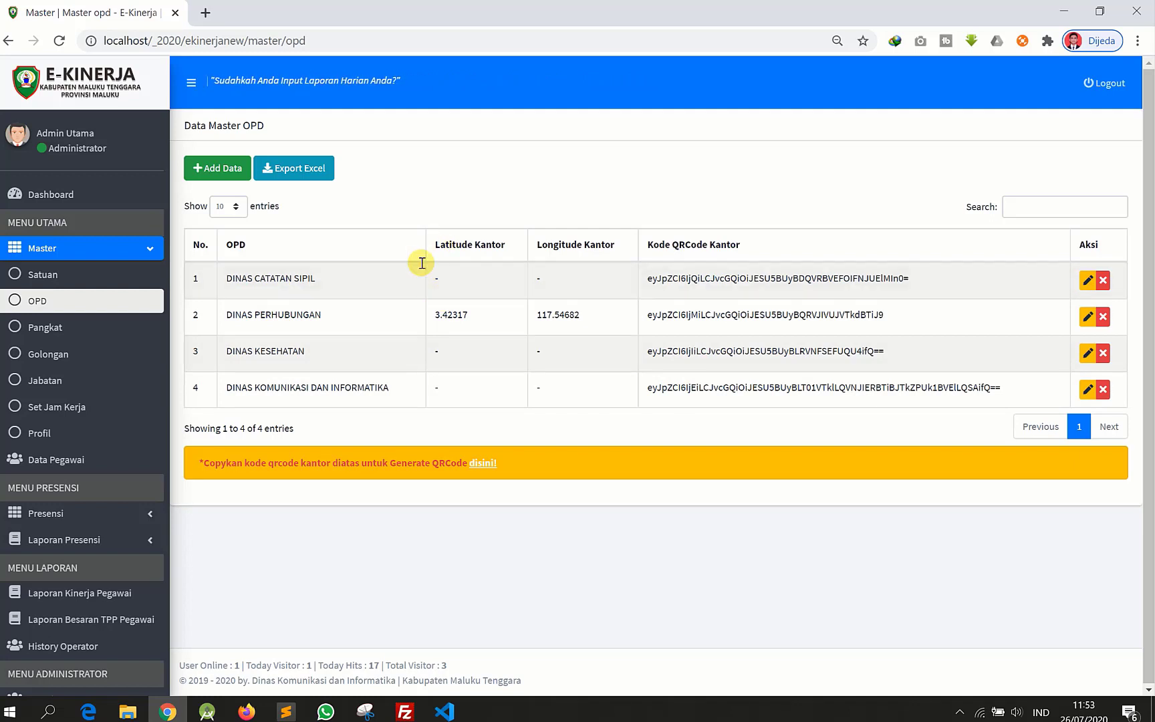
left_click_drag(437, 316, 479, 326)
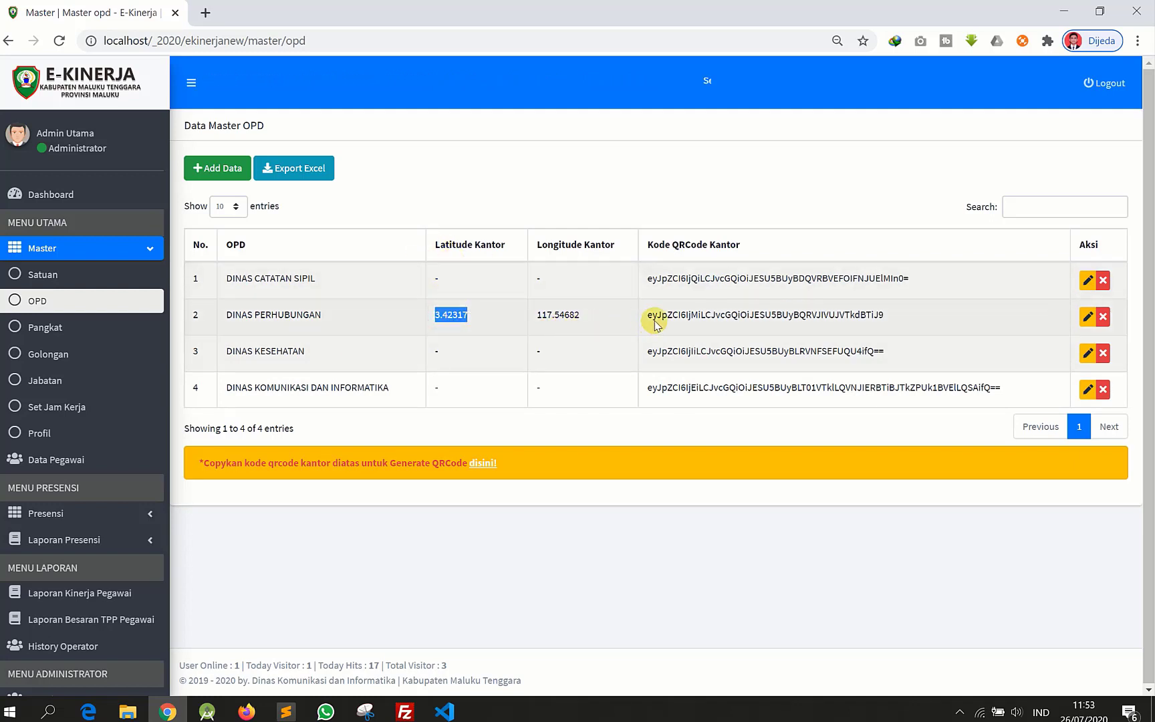
left_click_drag(649, 318, 961, 317)
key("ctrl+c")
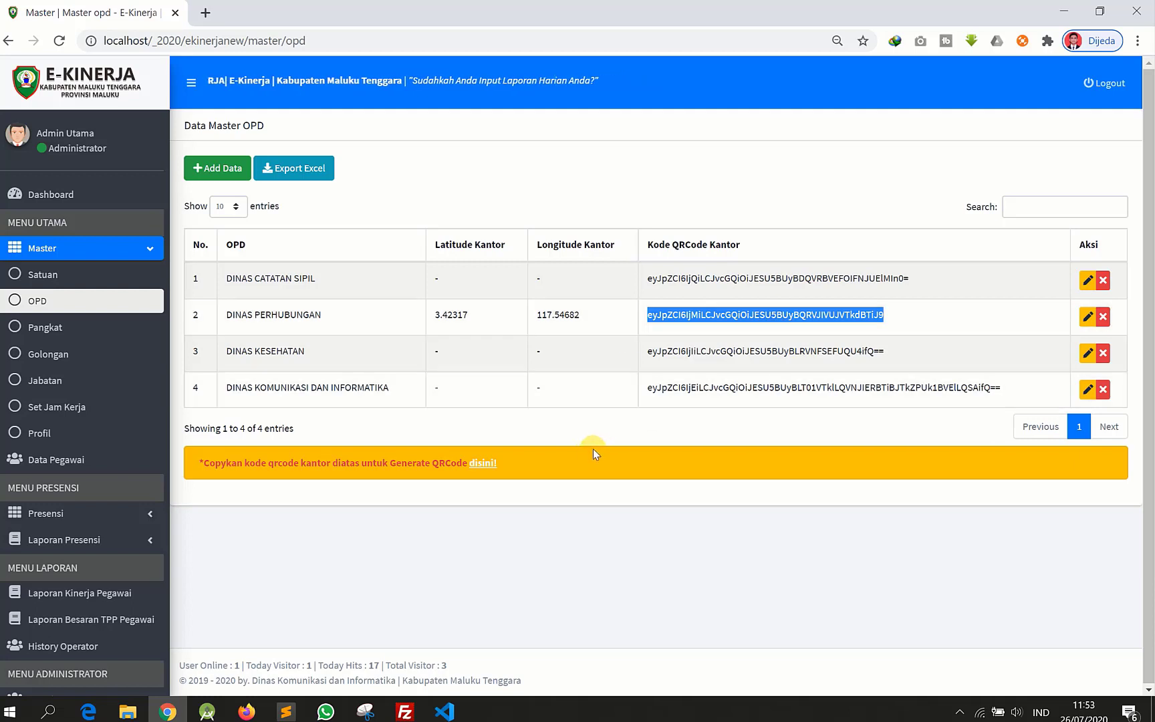
- Open the QR code generator site in a new tab via the 'disini!' notice link
left_click(478, 468)
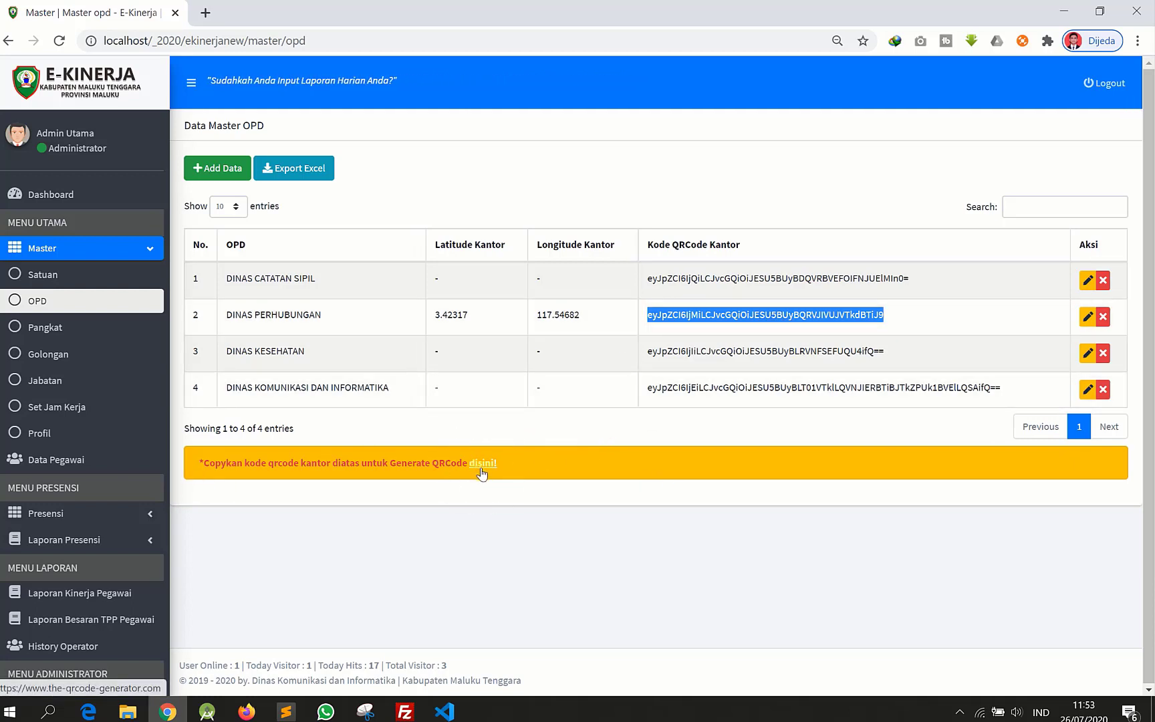
left_click(481, 468)
left_click_drag(248, 463, 339, 460)
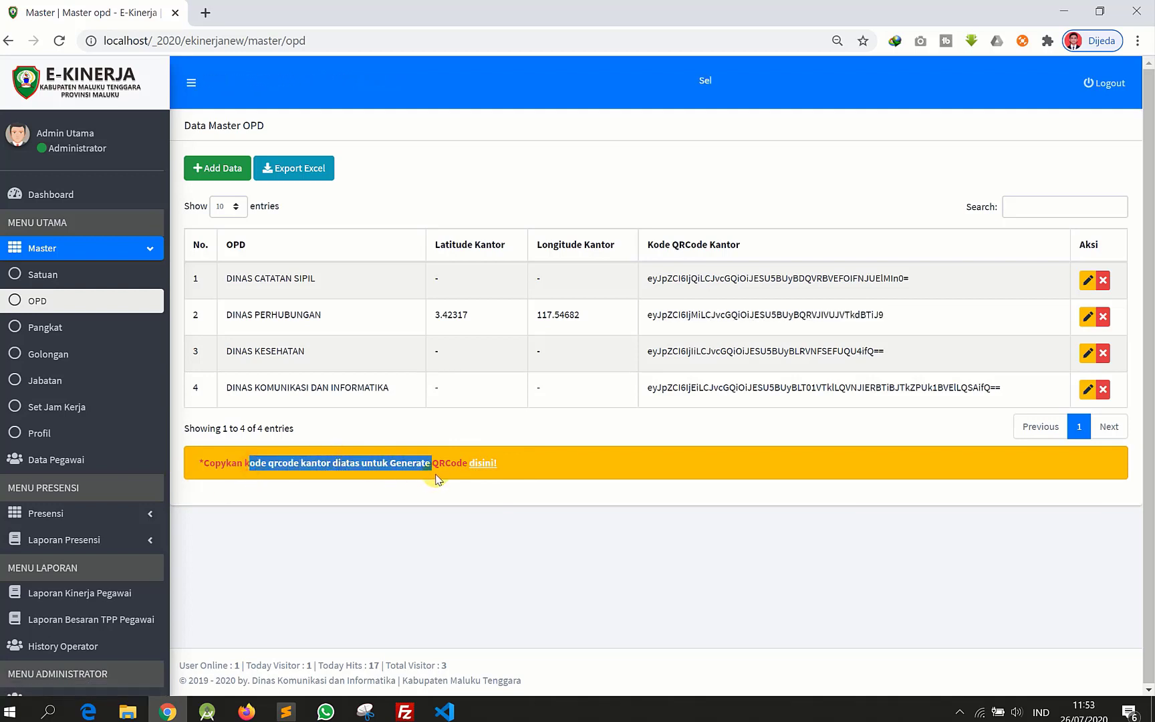
left_click(477, 466)
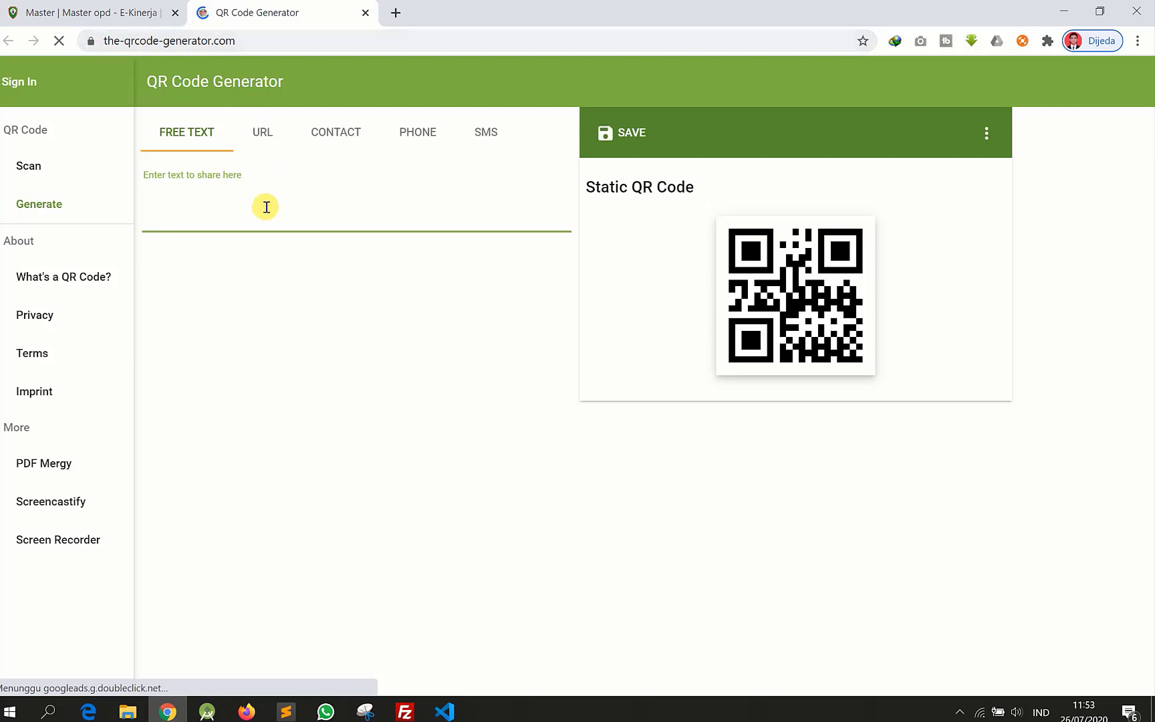
- Paste the DINAS PERHUBUNGAN office code into Free Text, check it against row 2, and return to E-Kinerja
left_click(218, 222)
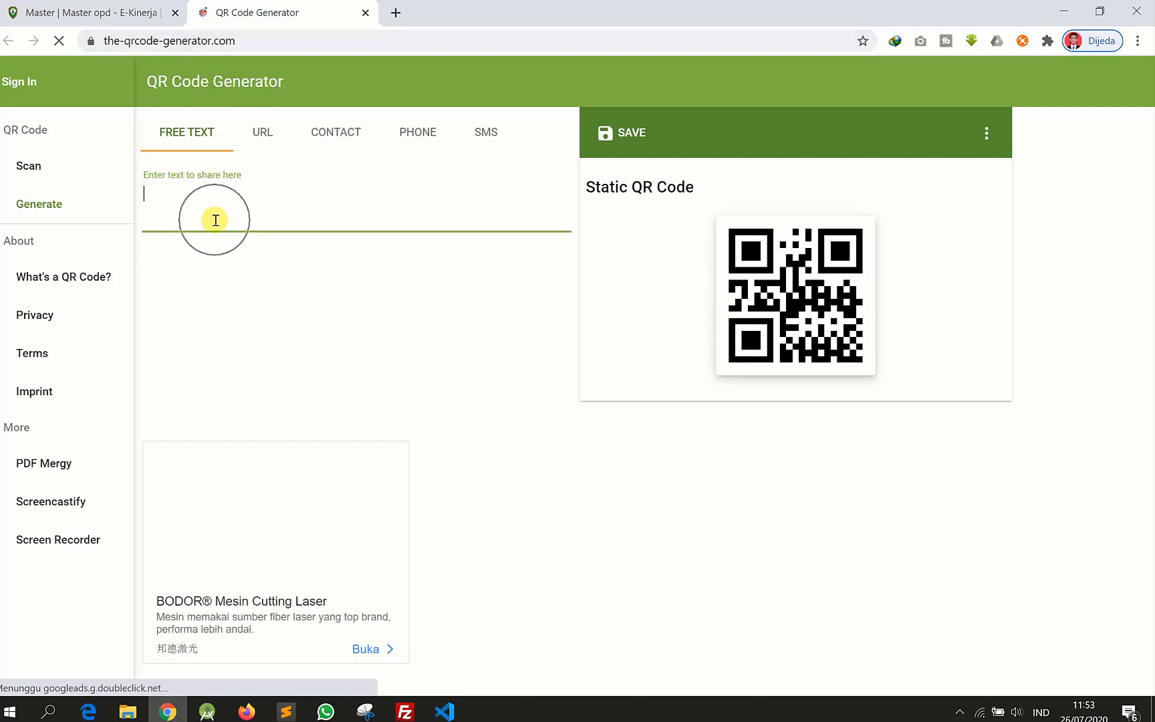
key("ctrl+v")
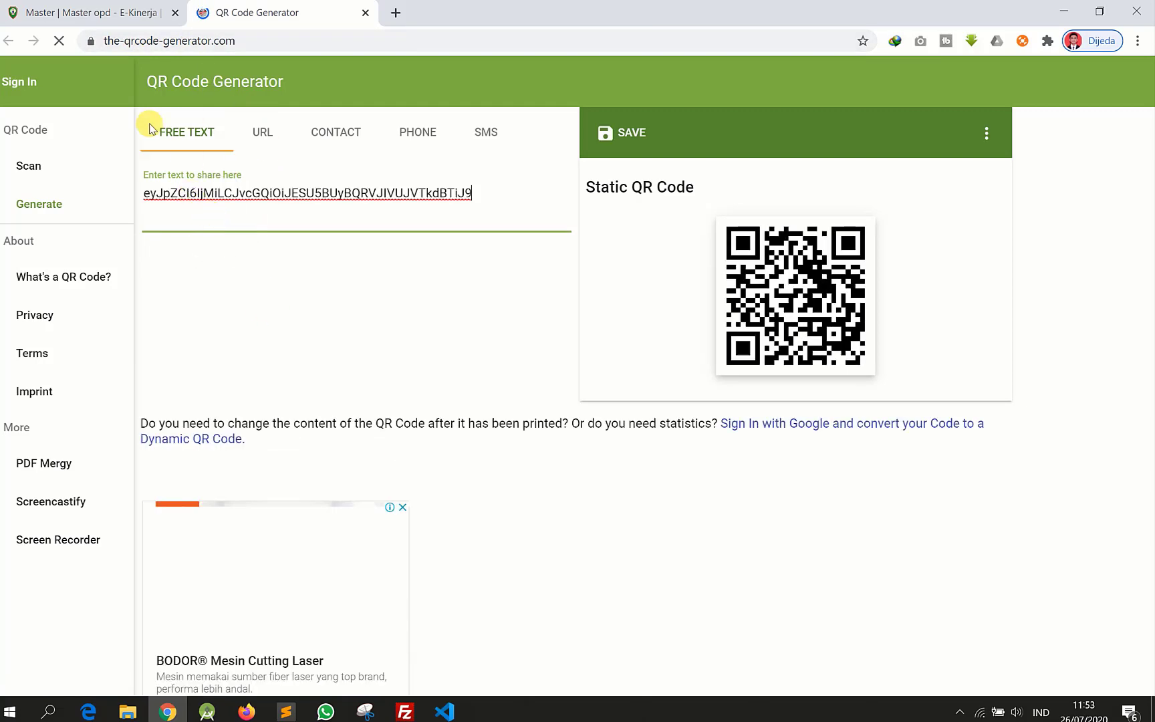
left_click(80, 13)
left_click(739, 329)
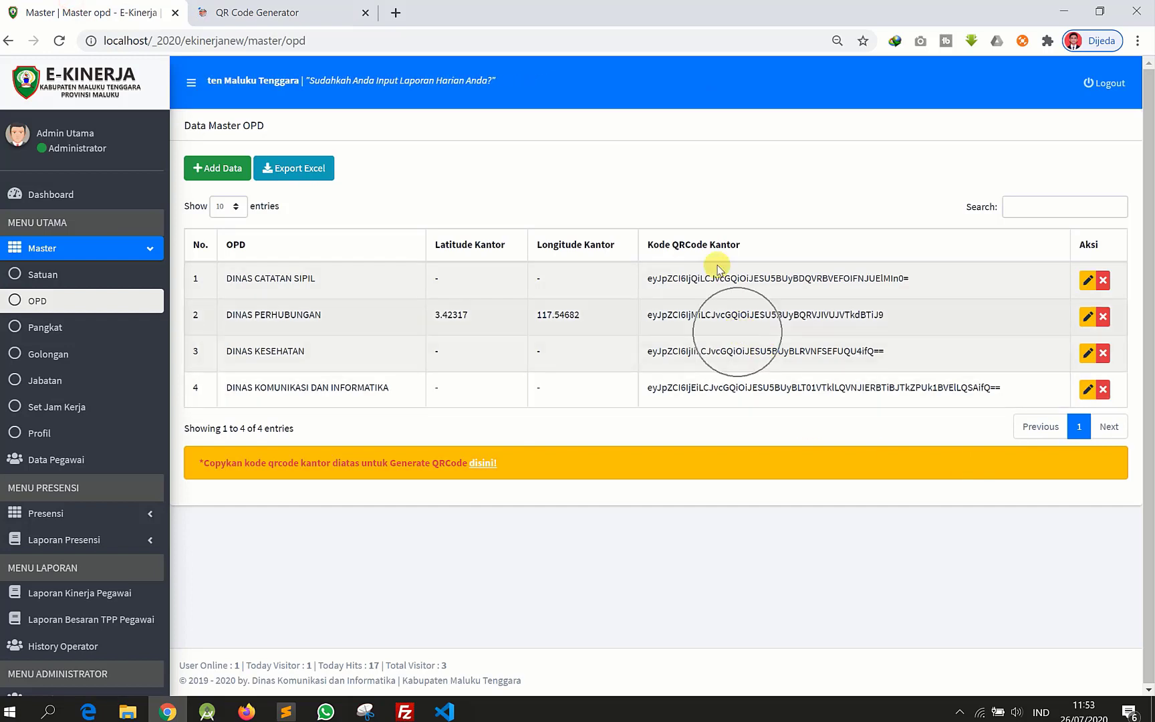
left_click(264, 12)
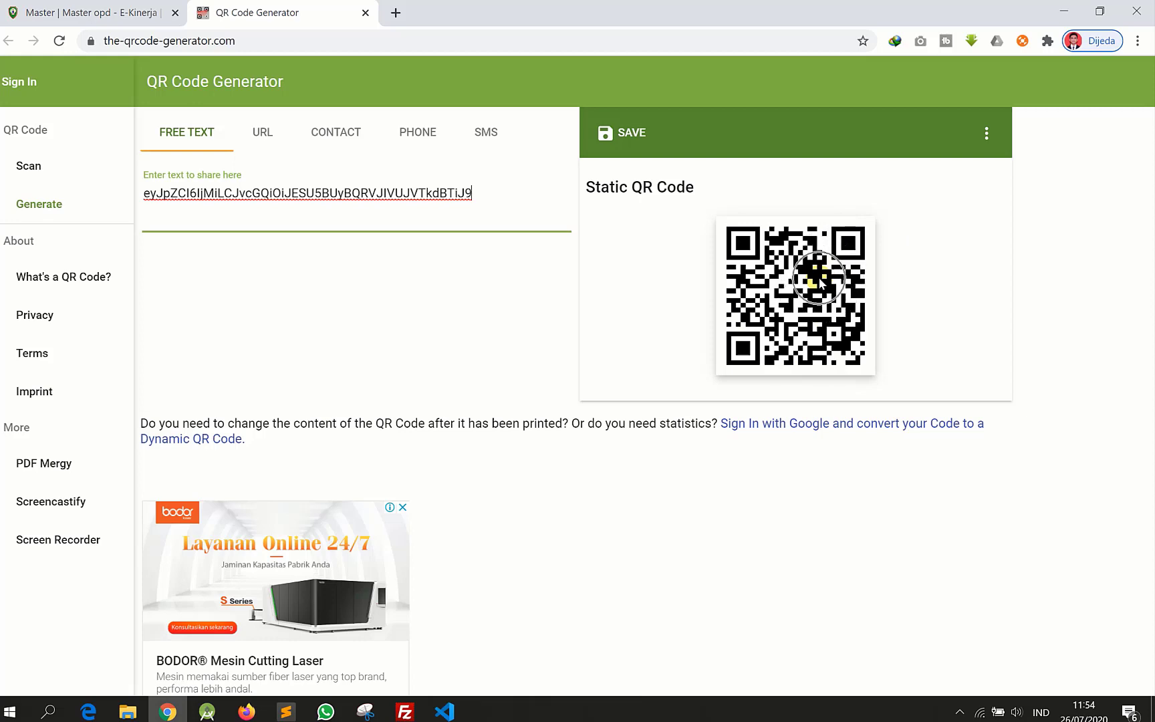
left_click(79, 13)
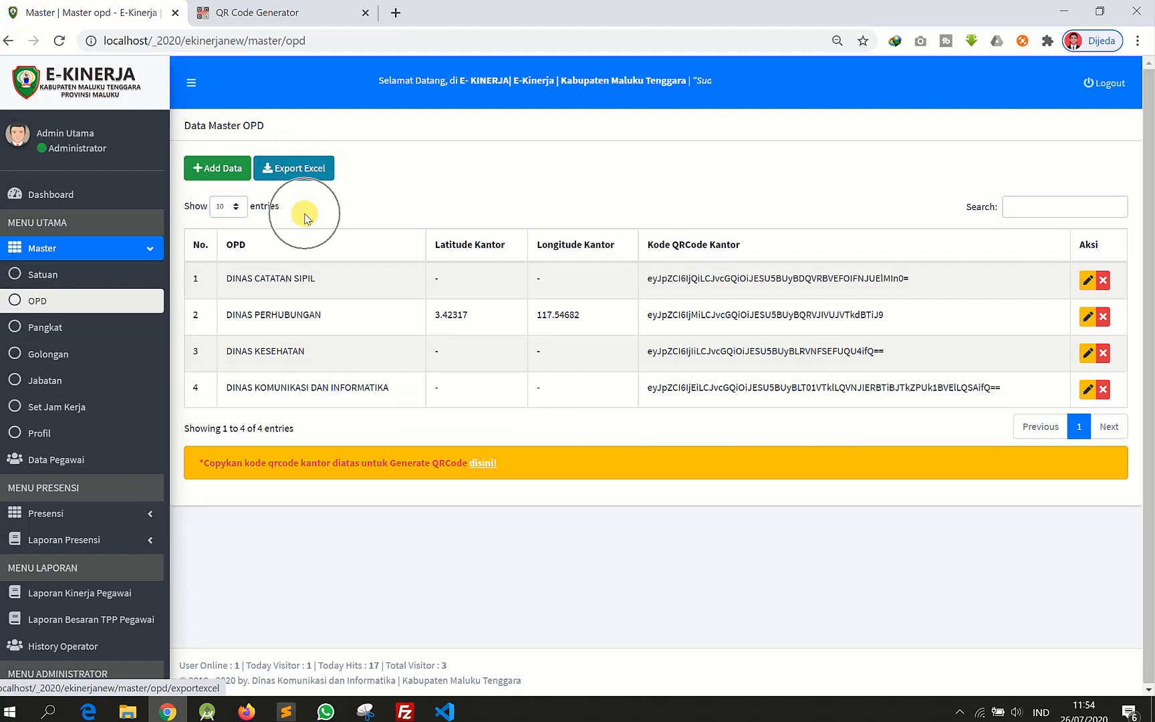
- Review the nine Pangkat ranks, then move on to the Golongan grades list
left_click(47, 329)
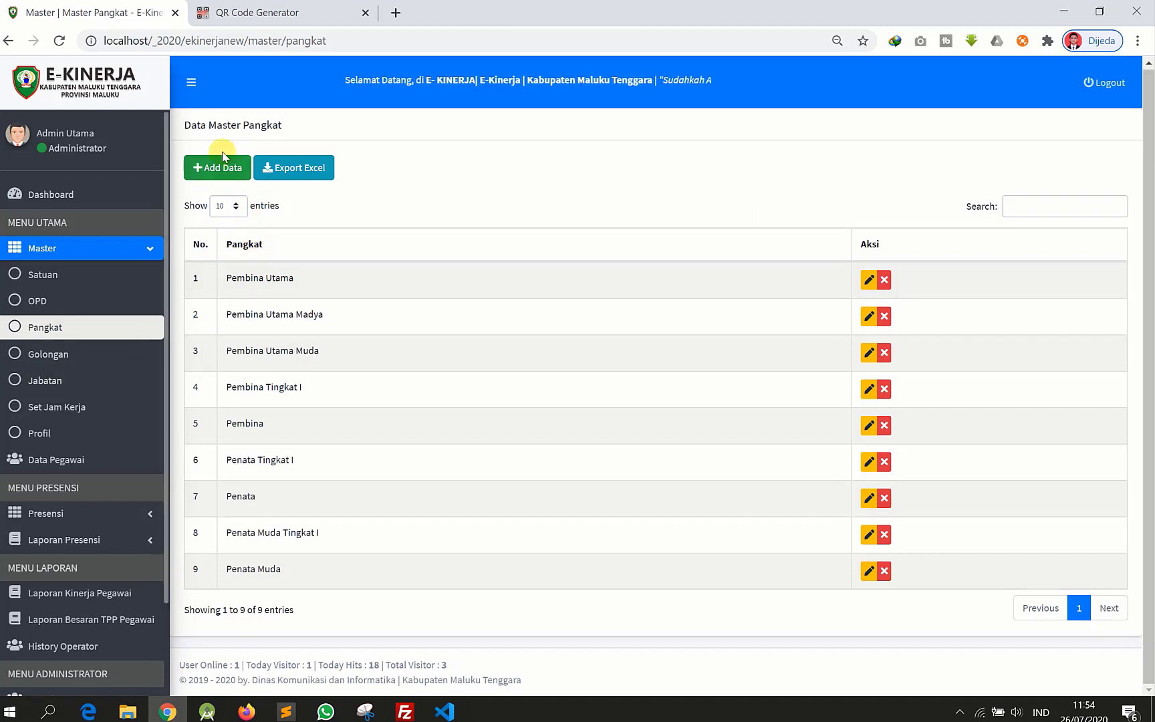
left_click(218, 182)
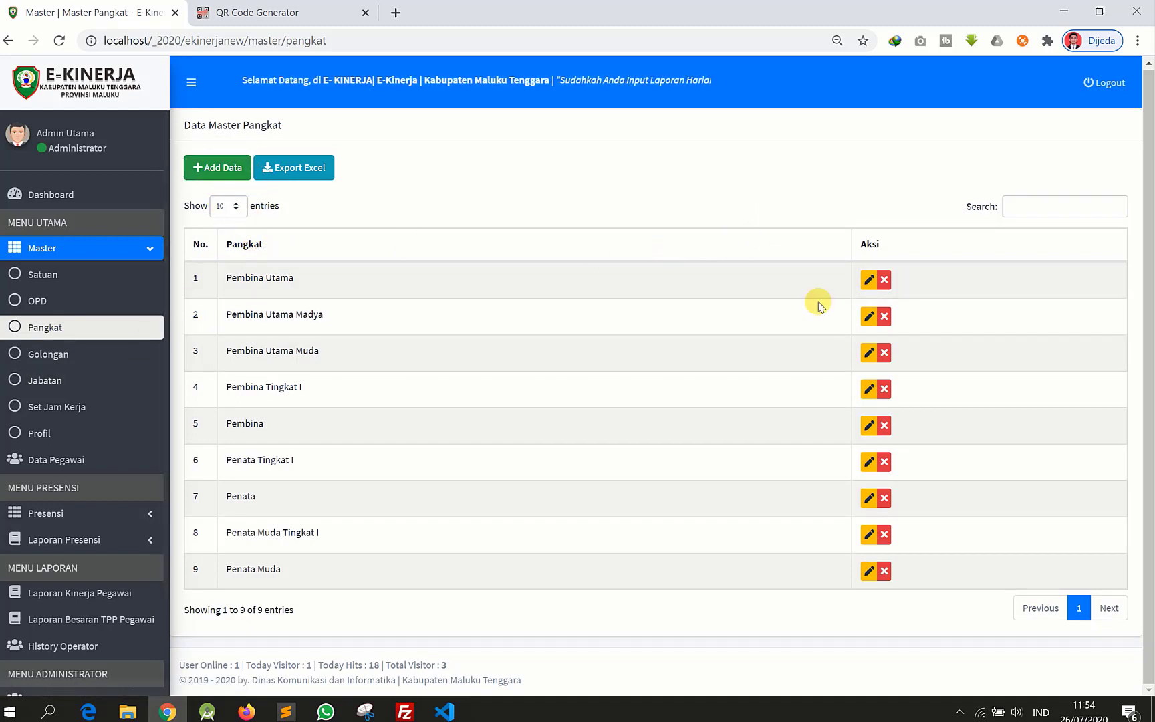
key("ctrl")
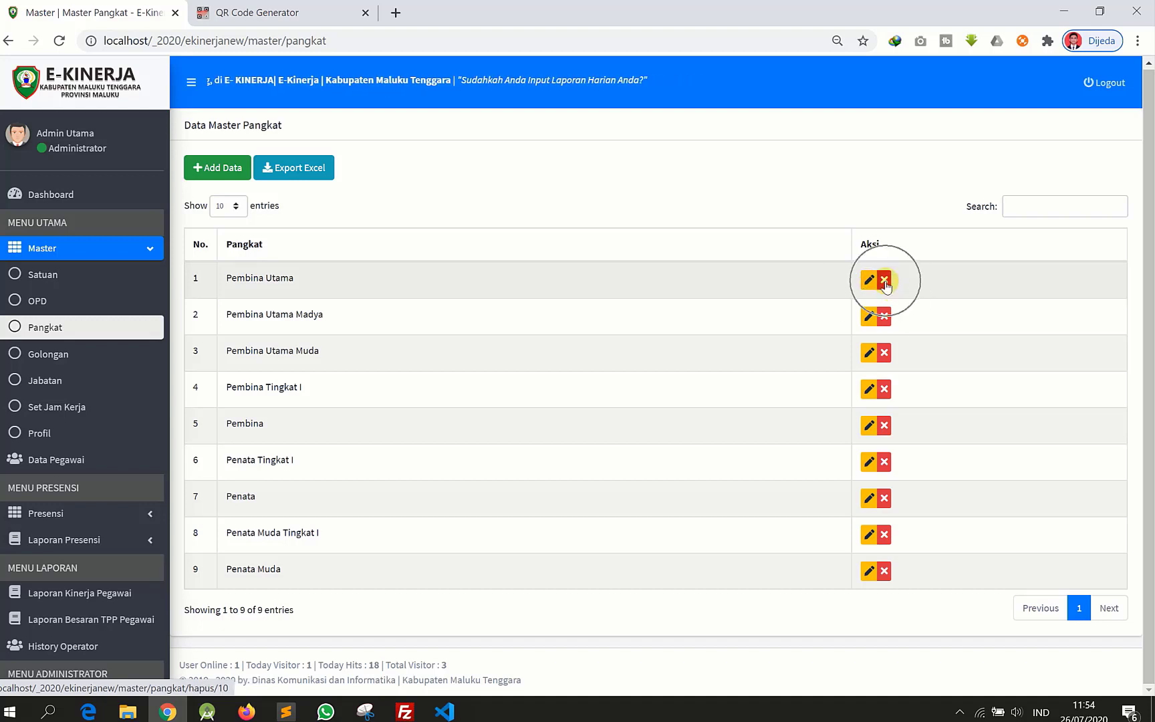
key("ctrl")
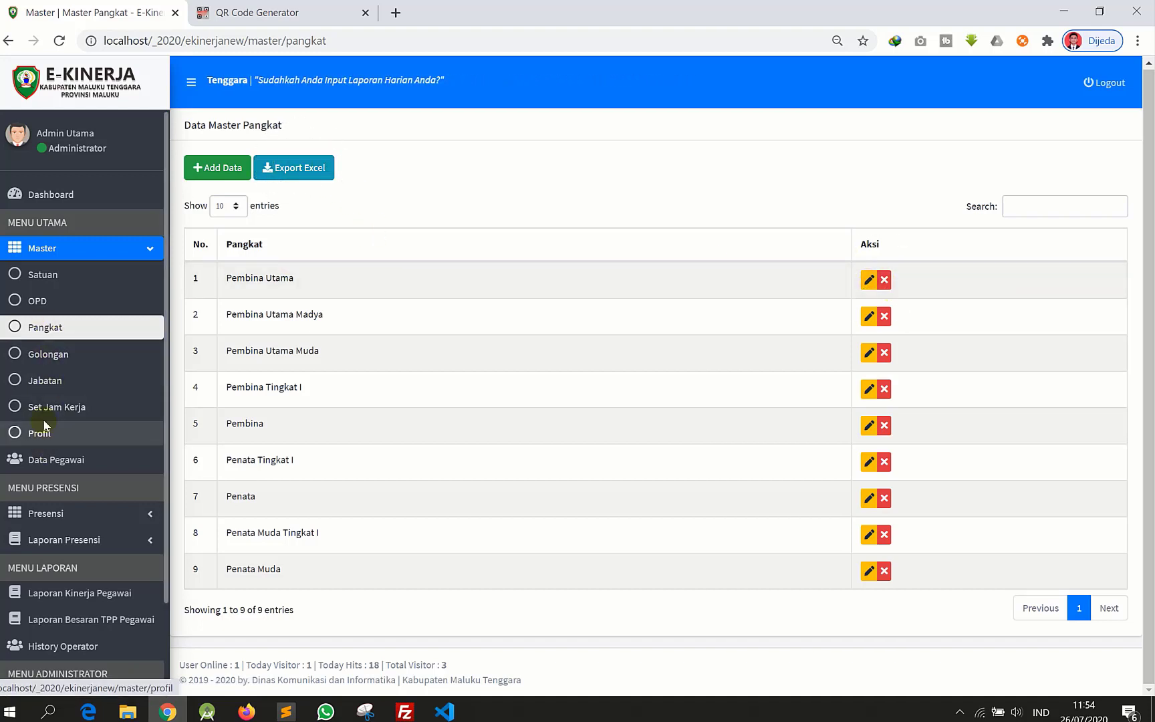
left_click(50, 358)
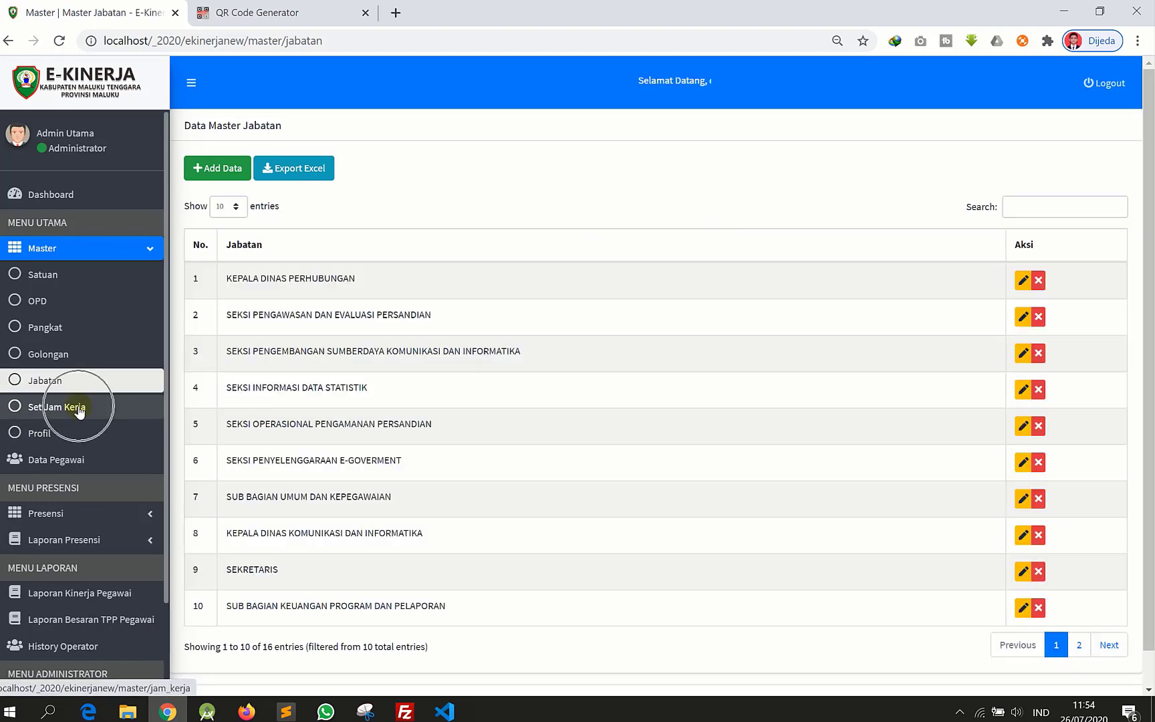
- Review the Set Jam Kerja schedules for Senin-Kamis (ending 16:30:00), Jumat and Sabtu, then go to Profil
left_click(79, 410)
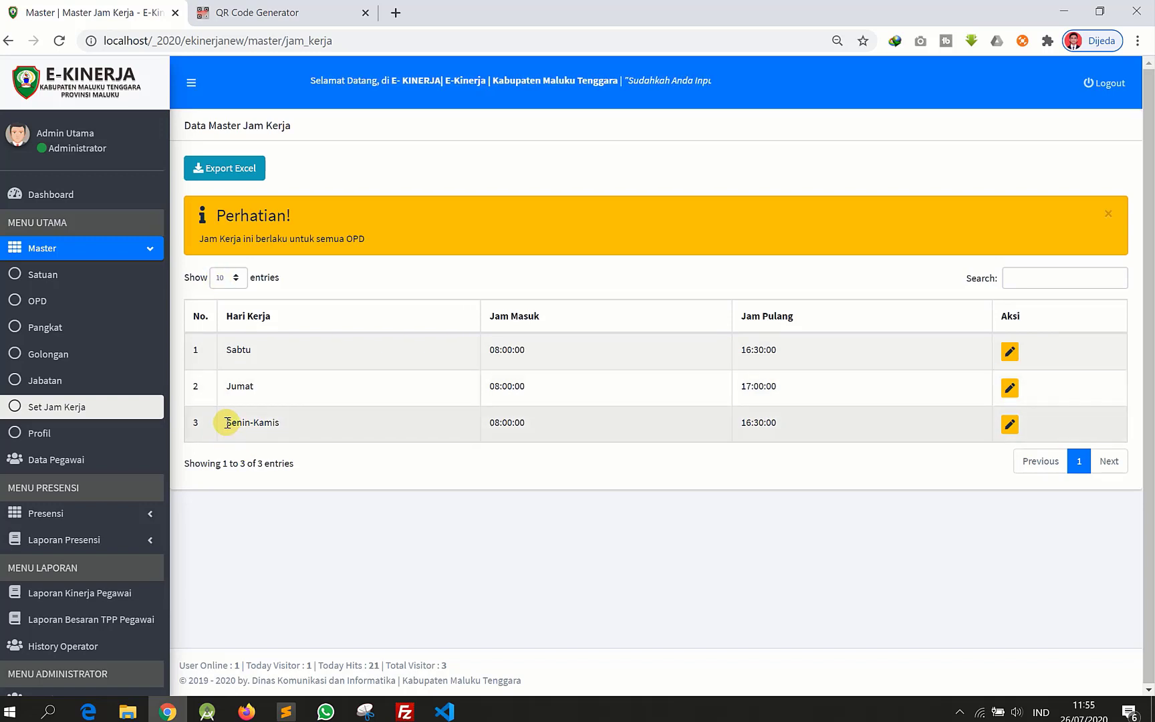
left_click_drag(225, 421, 296, 423)
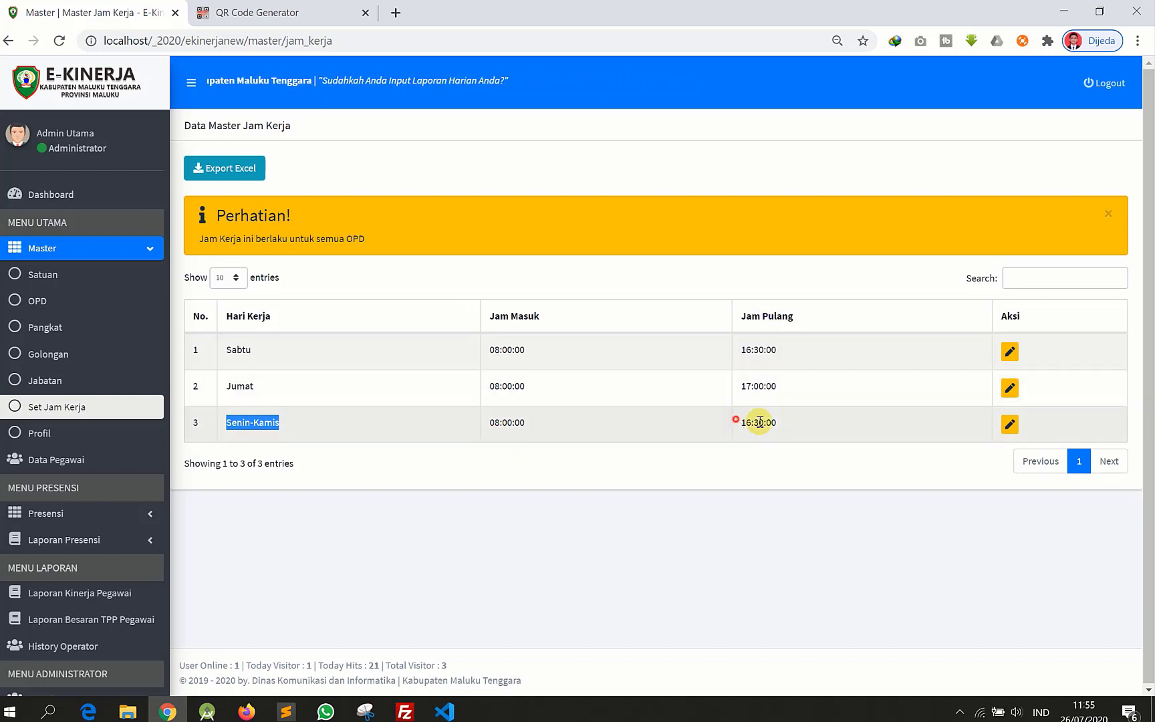
left_click_drag(740, 422, 792, 415)
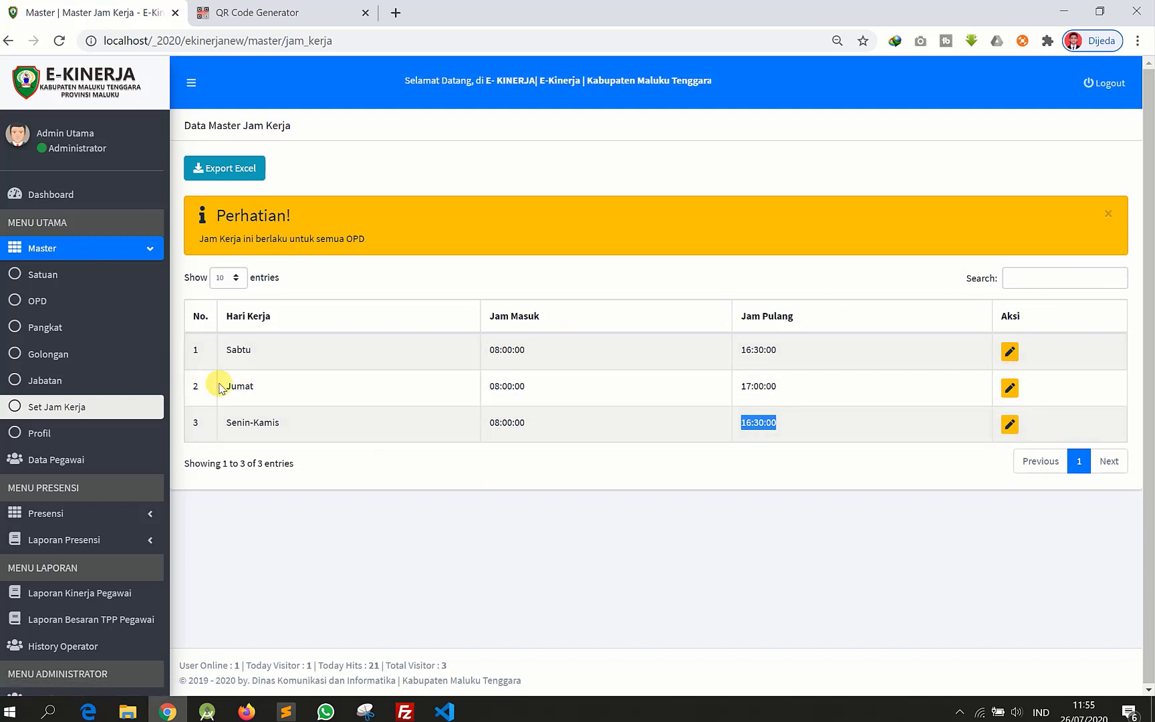
left_click_drag(228, 387, 264, 404)
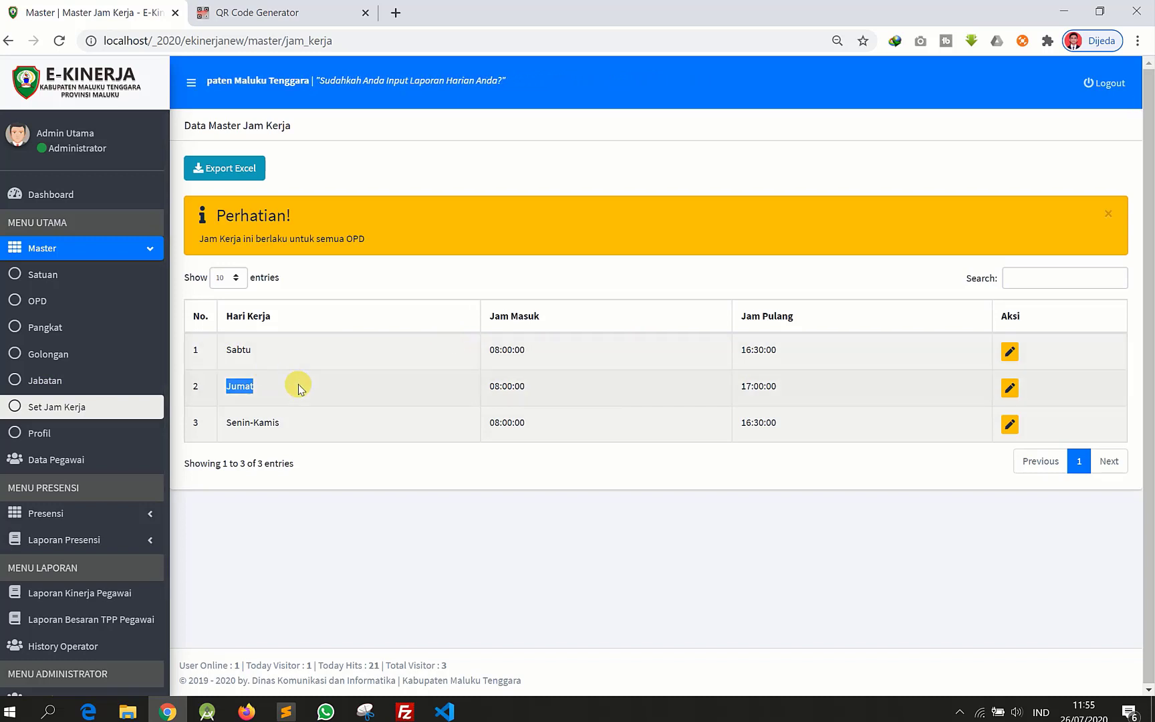
left_click(236, 353)
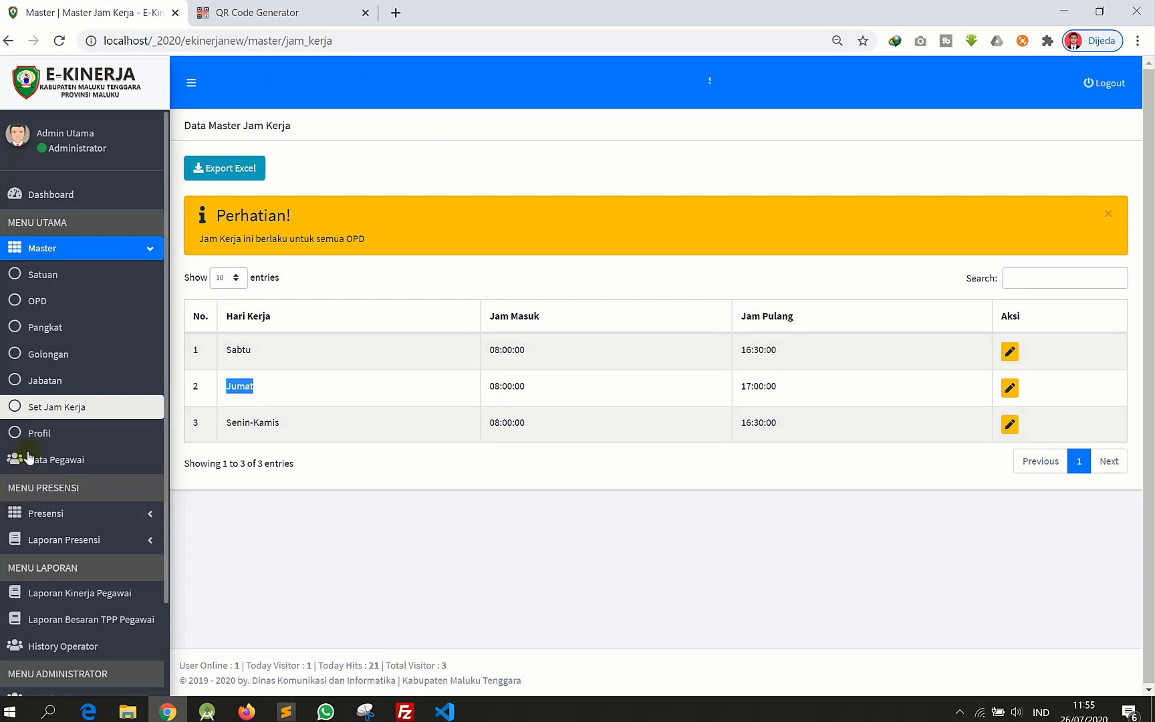
left_click(39, 436)
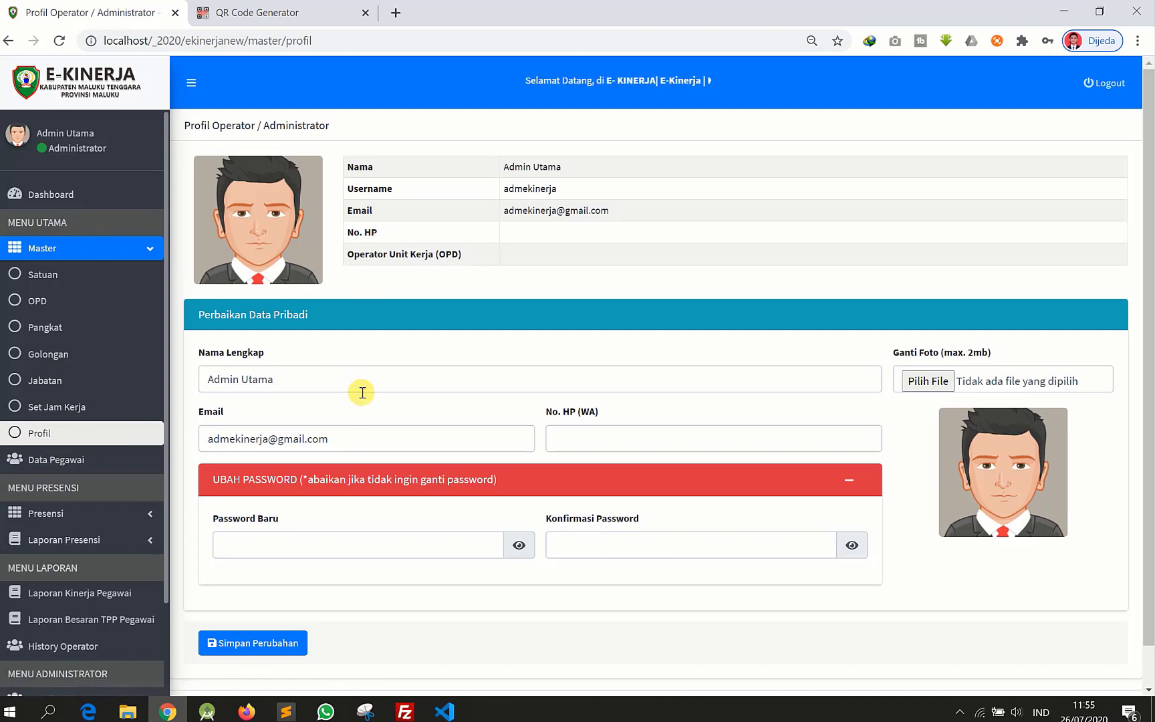
- Replace the profile's Nama Lengkap with Administrator
scroll(333, 418, "down", 1)
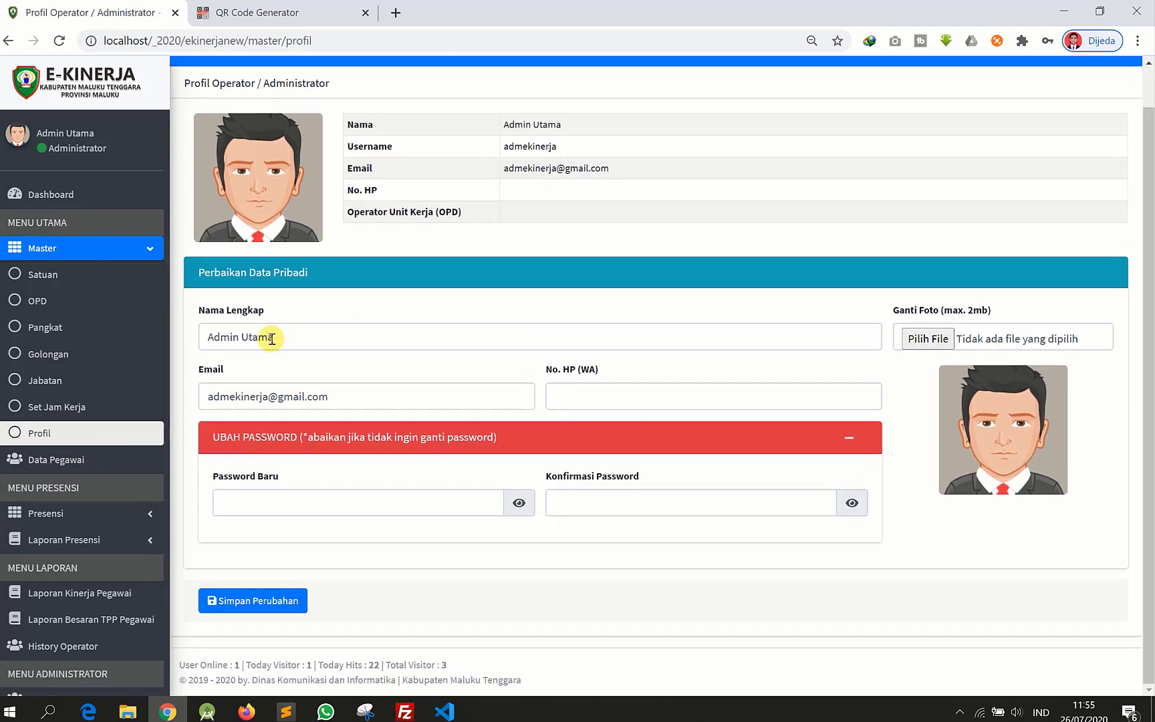
scroll(322, 343, "up", 1)
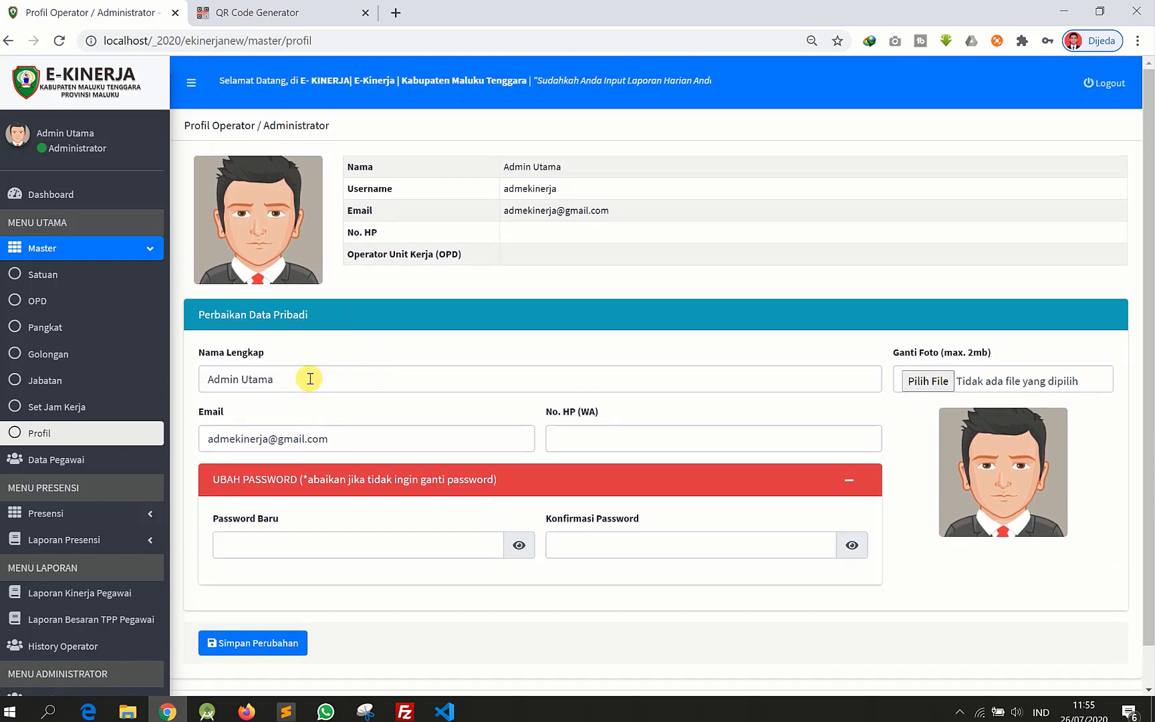
left_click_drag(307, 377, 199, 371)
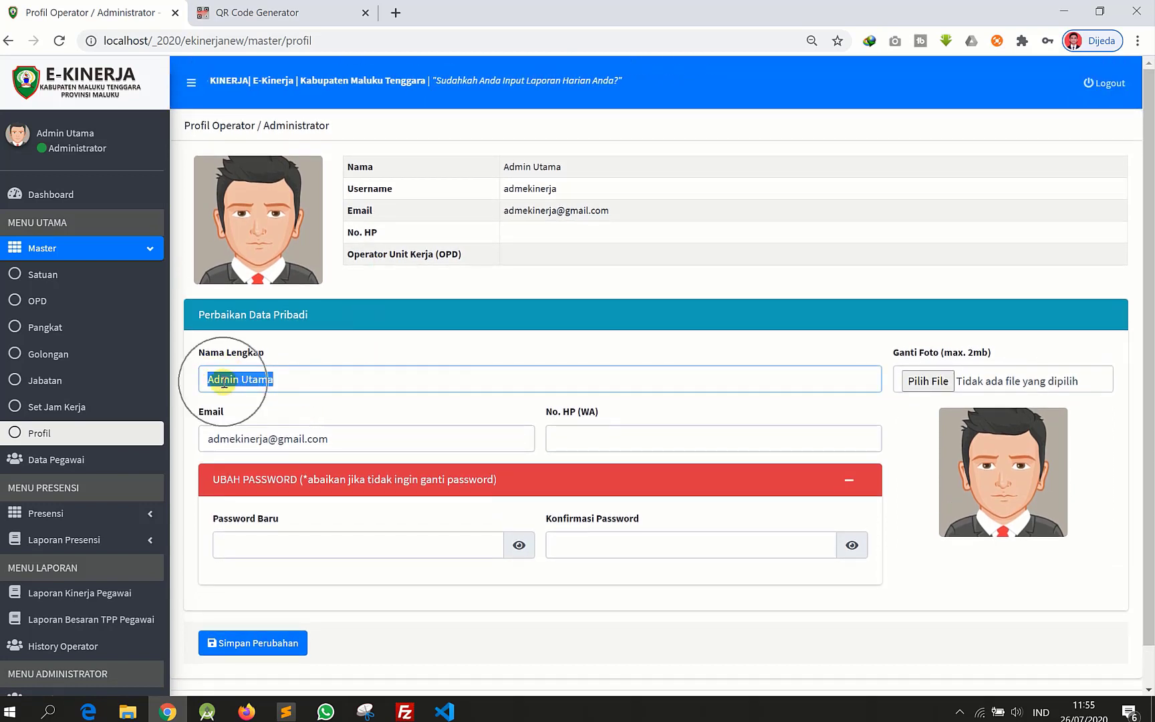
double_click(271, 381)
key("BackSpace")
key("BackSpace")
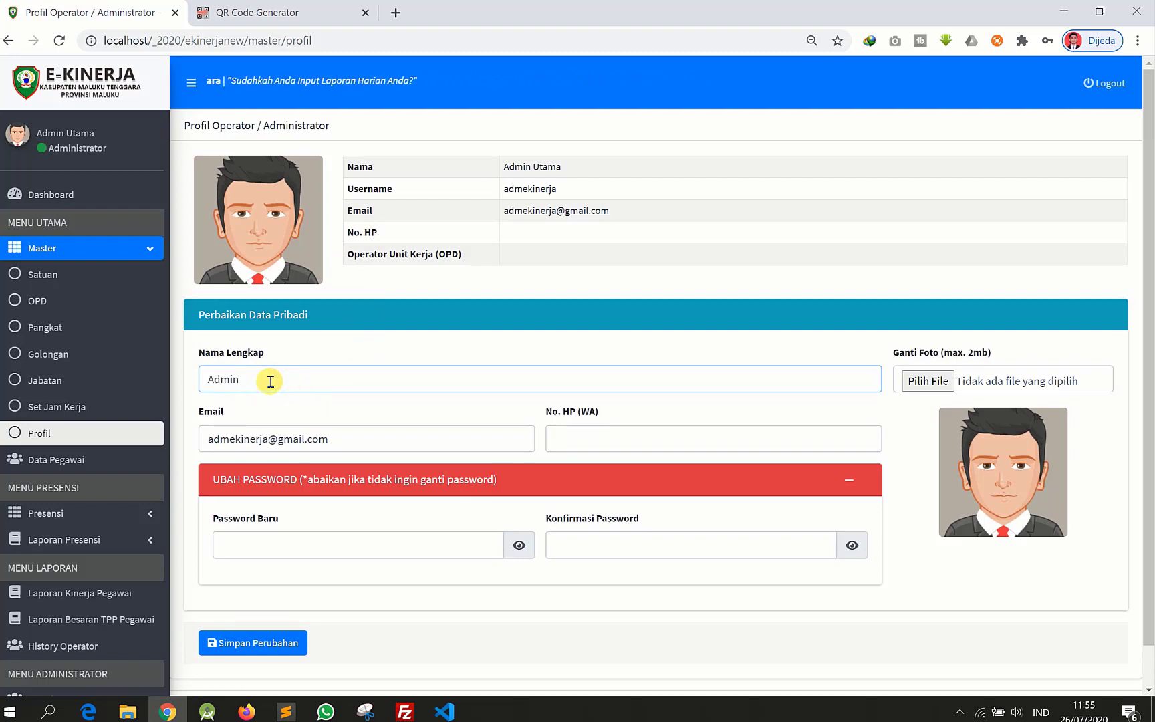
type("IS")
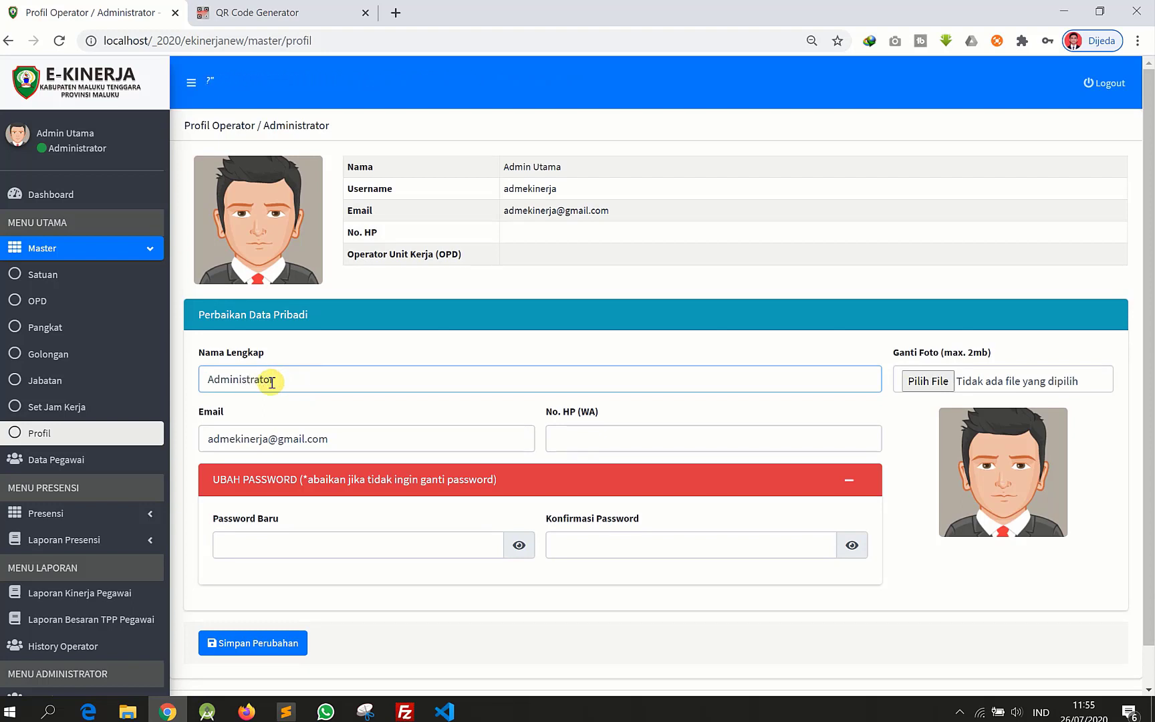
- Enter the administrator's WhatsApp number in the No. HP (WA) field
left_click(690, 440)
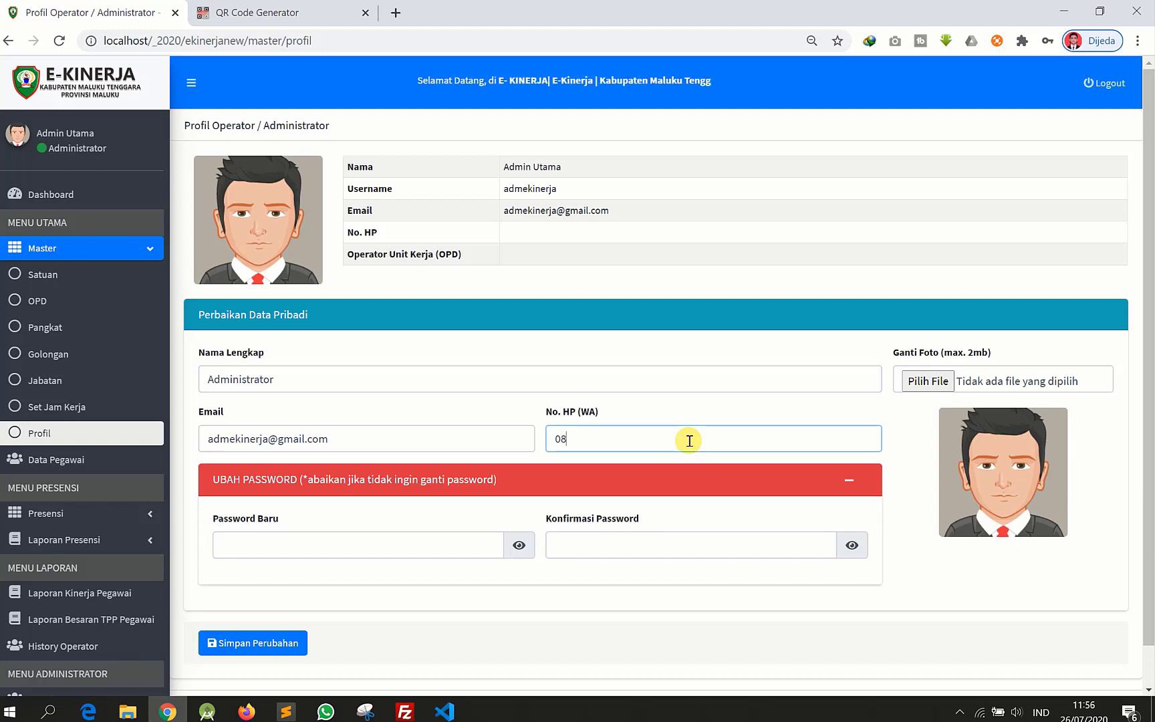
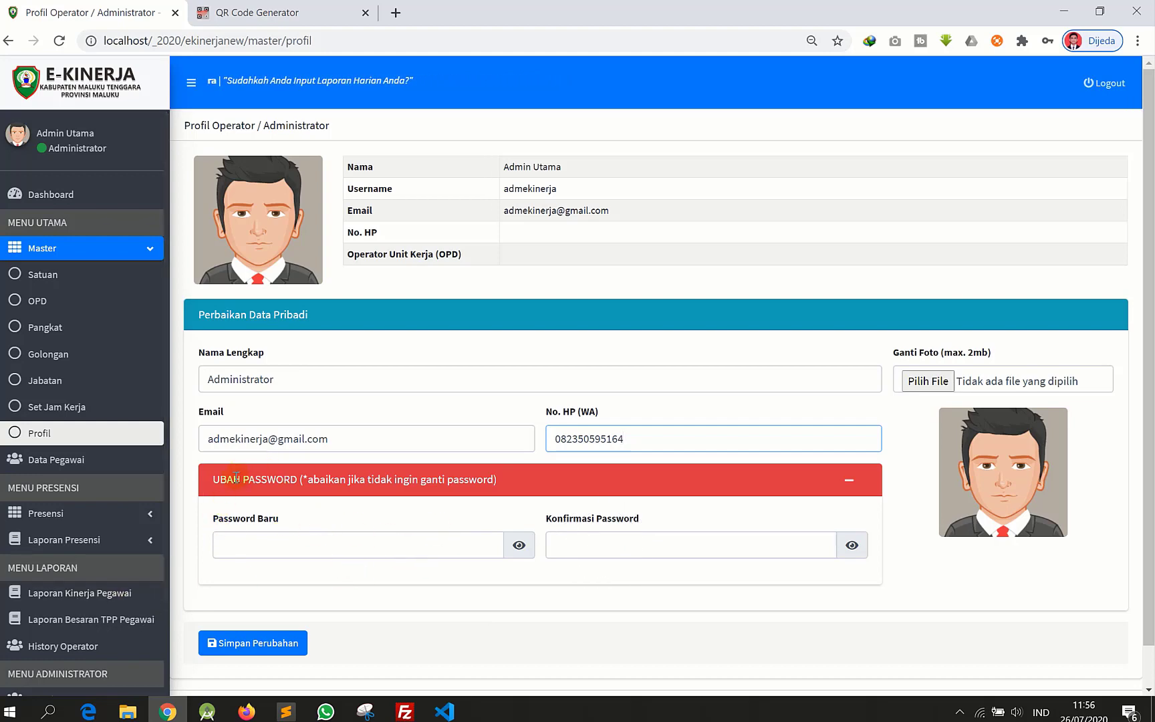
left_click_drag(312, 481, 426, 478)
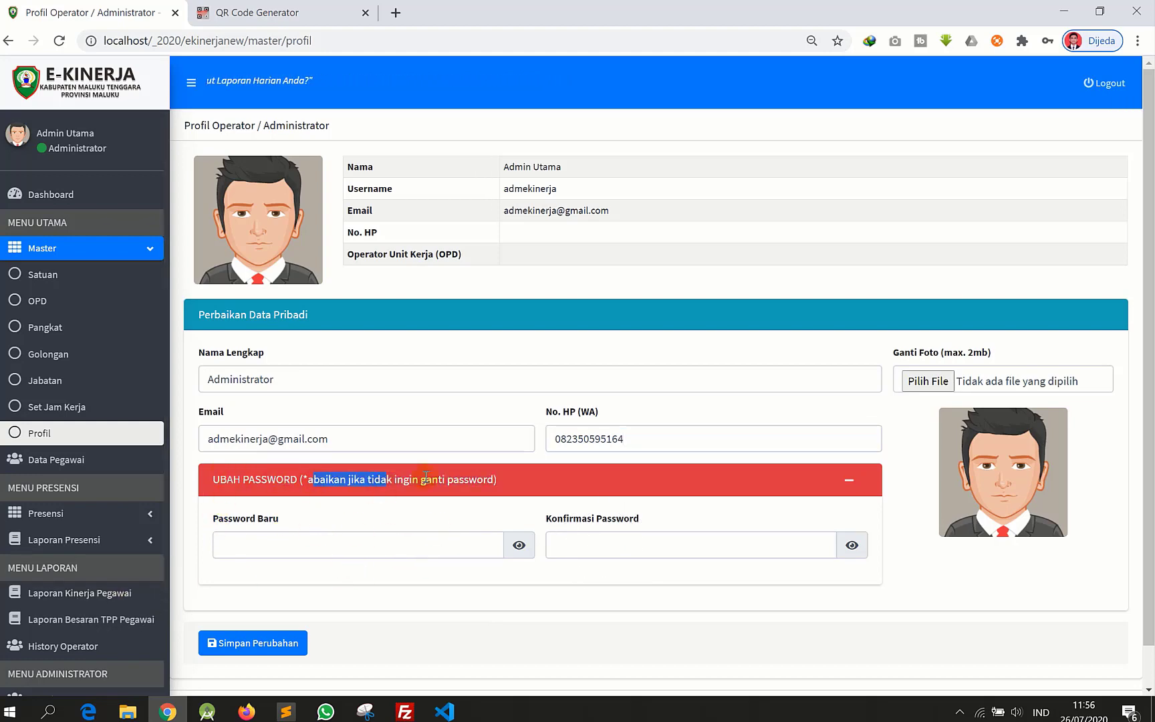
left_click(647, 471)
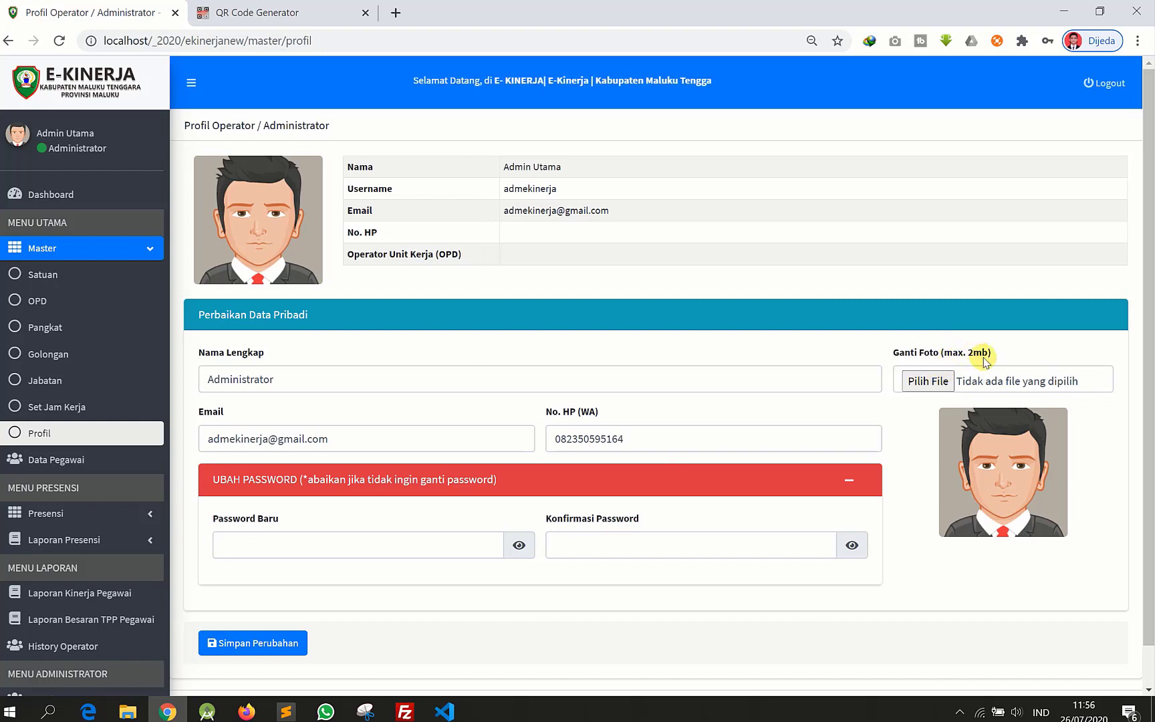
- Save the profile changes and check the updated Profil Operator summary
left_click(286, 643)
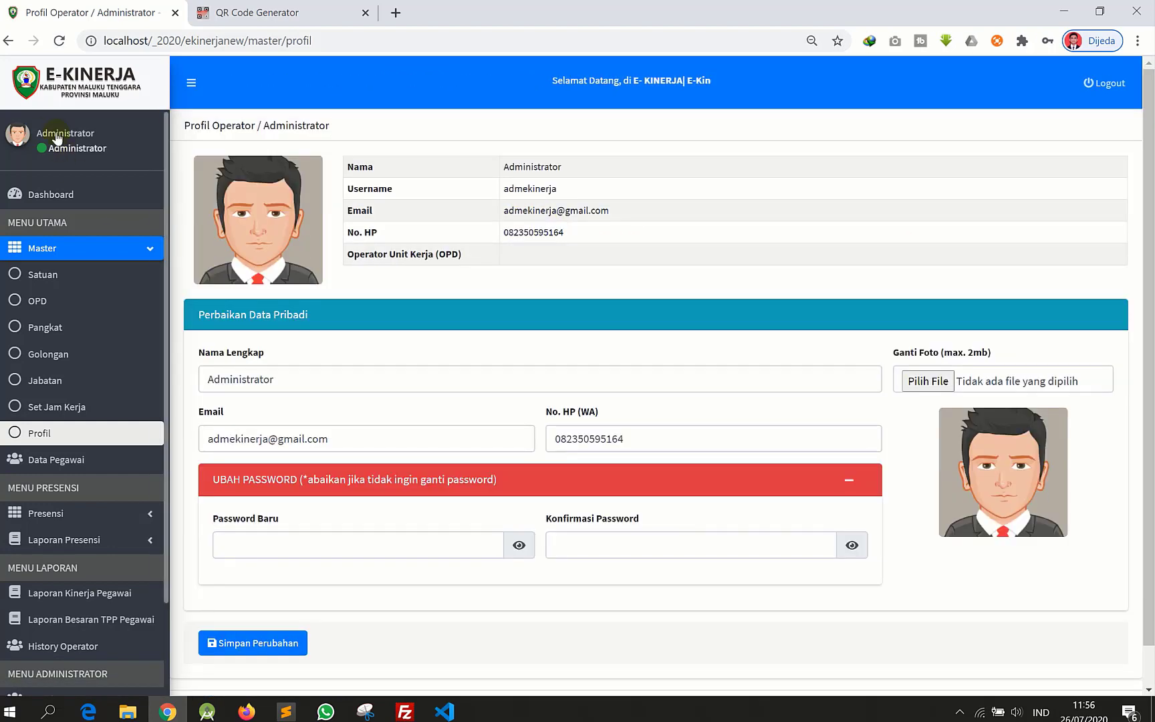
left_click(56, 133)
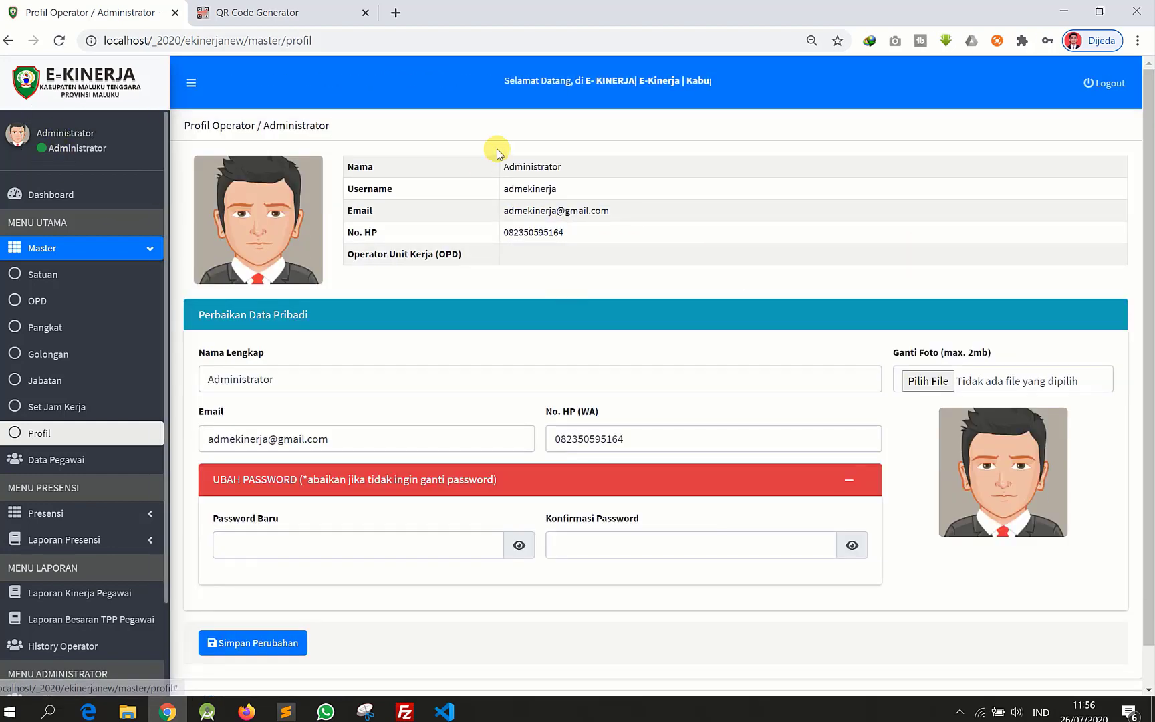
left_click(545, 176)
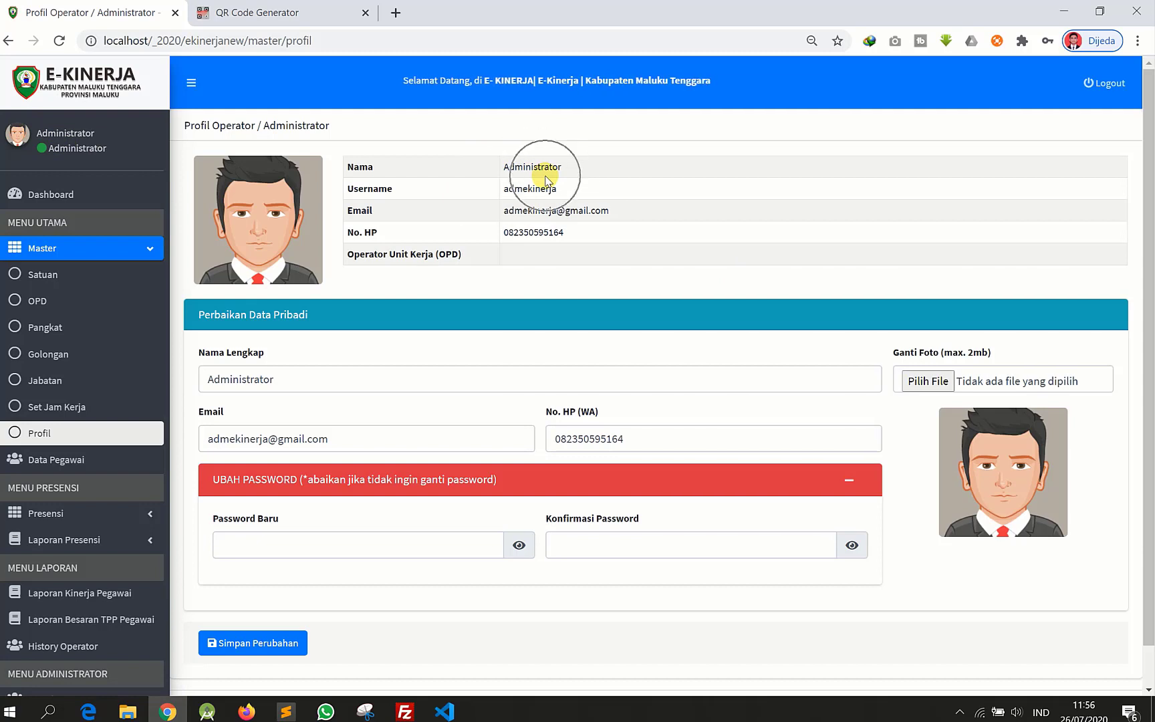
left_click(489, 307)
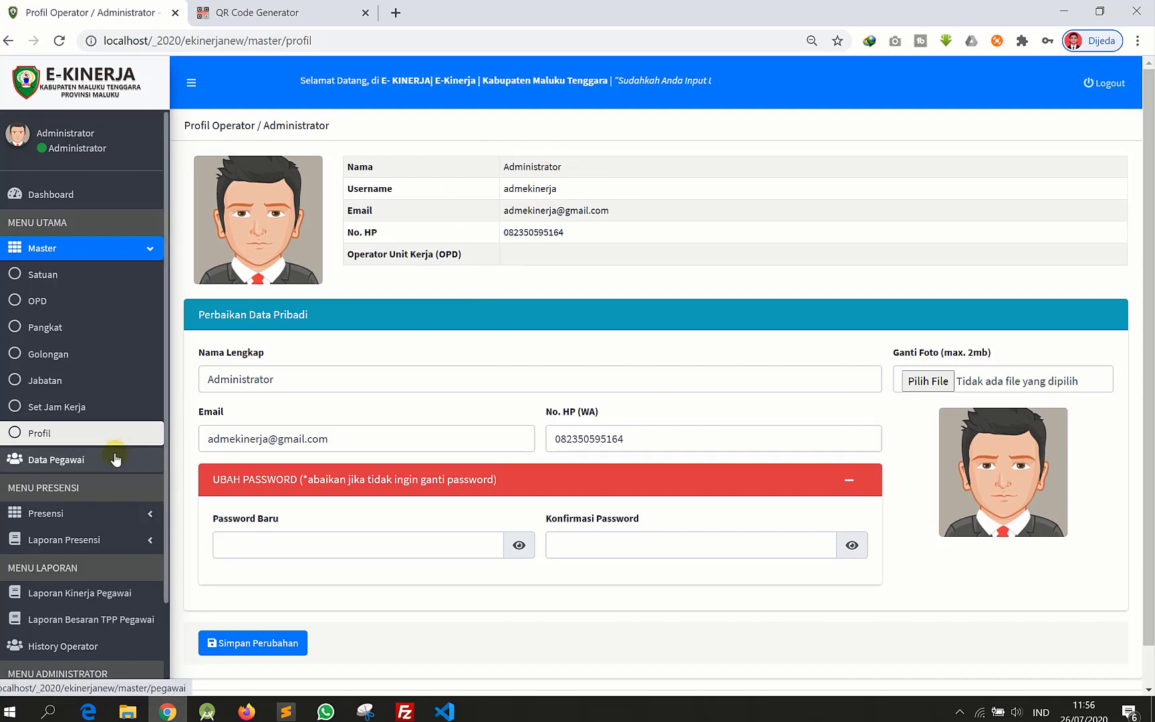
- Toggle the Master submenu and go to the Data Pegawai list
left_click(141, 250)
left_click(136, 250)
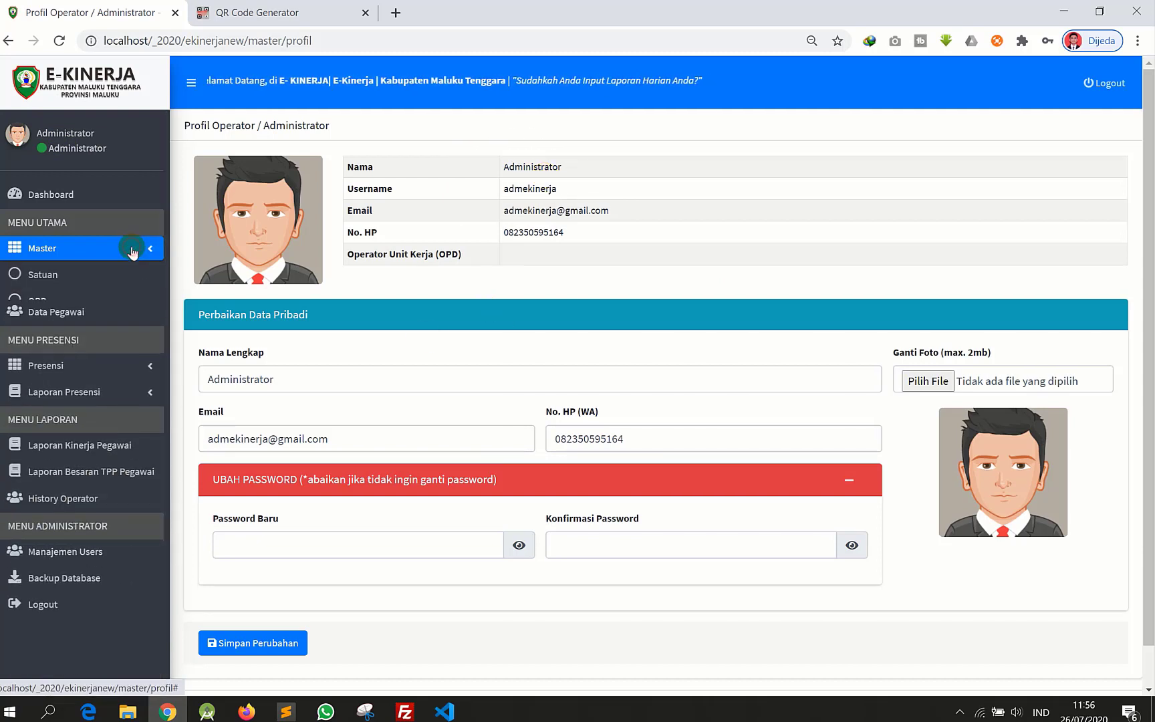
left_click(132, 250)
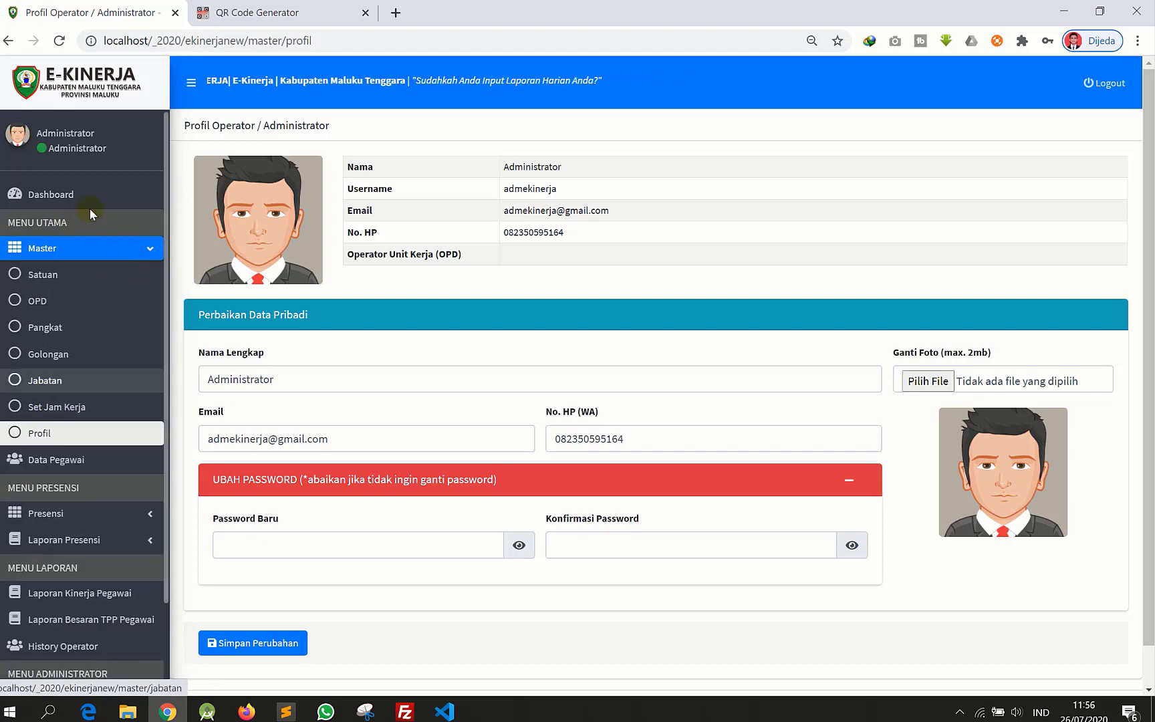
left_click(142, 256)
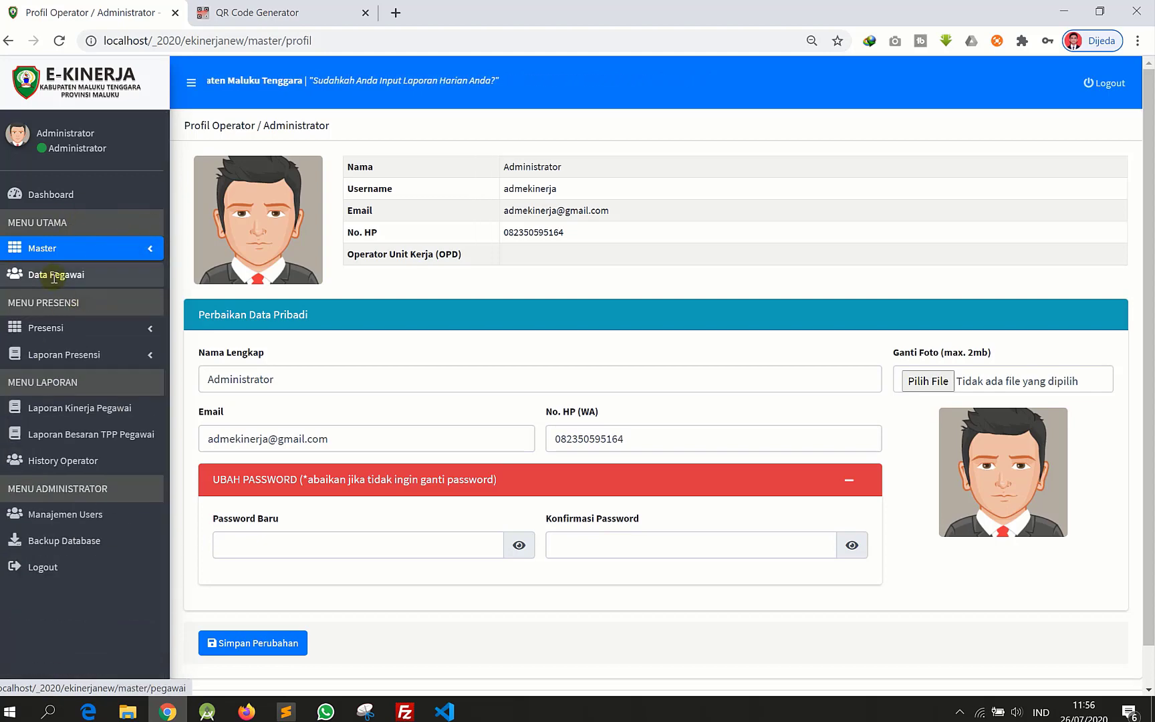
left_click(53, 277)
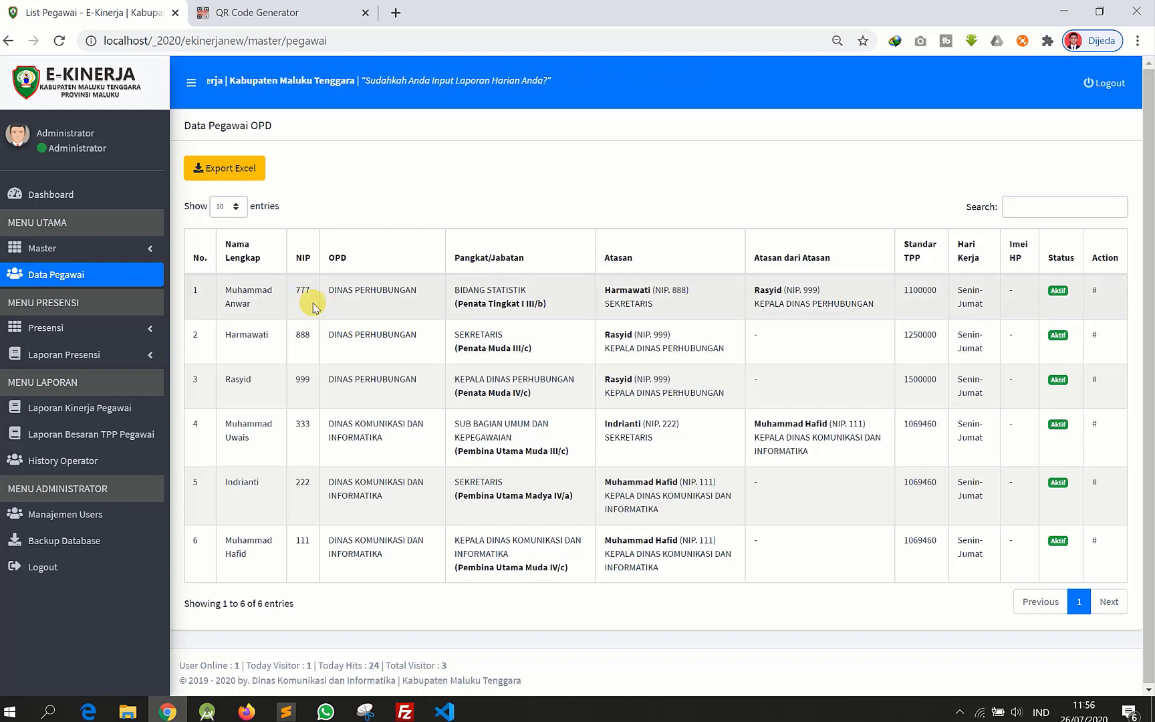
- Export the six-employee Data Pegawai OPD list to Excel, then expand Presensi
left_click_drag(195, 256, 814, 468)
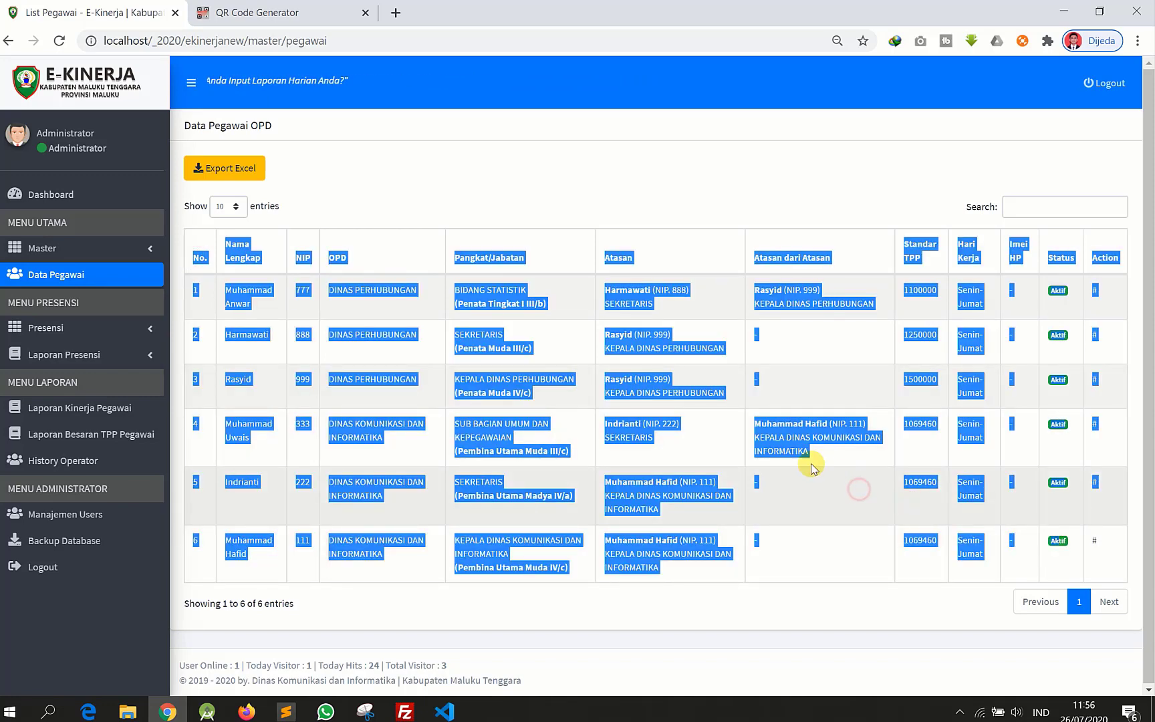
left_click(384, 348)
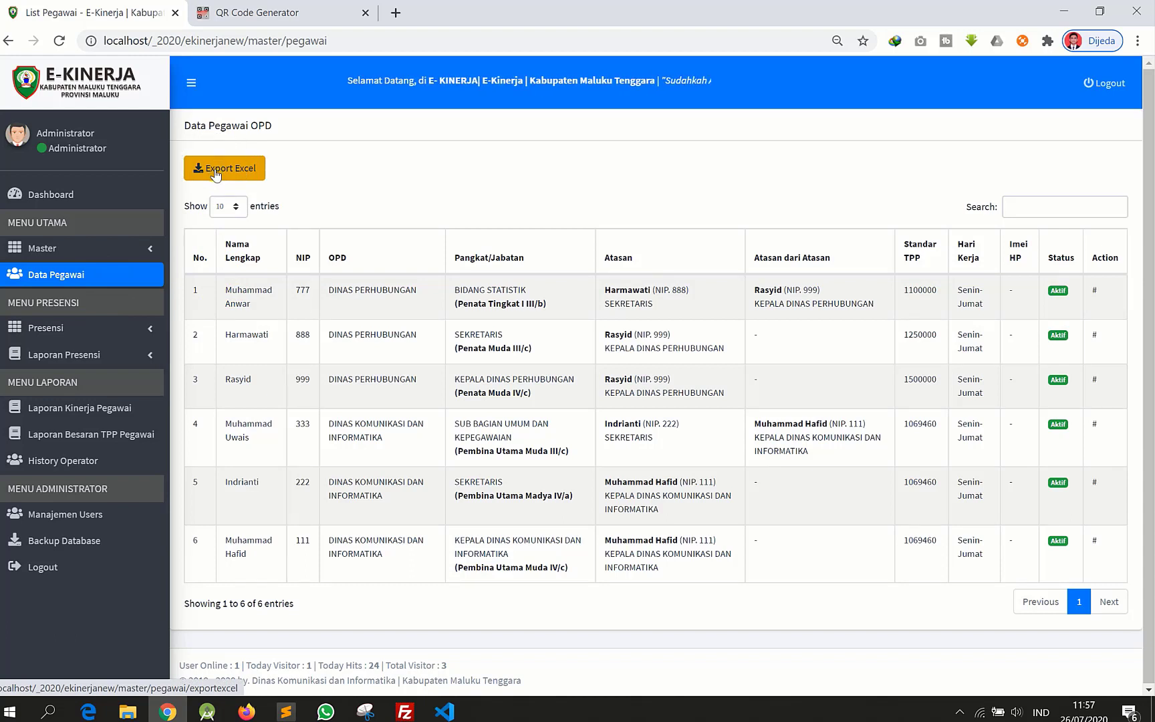
left_click(220, 176)
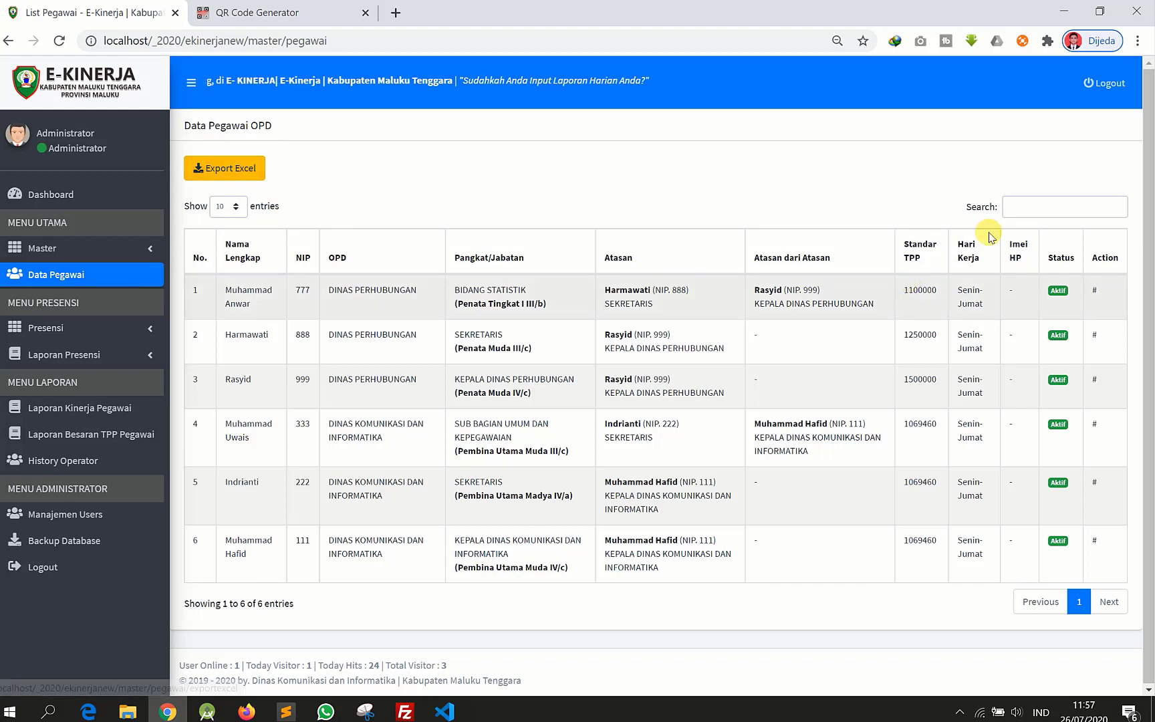
left_click(1064, 292)
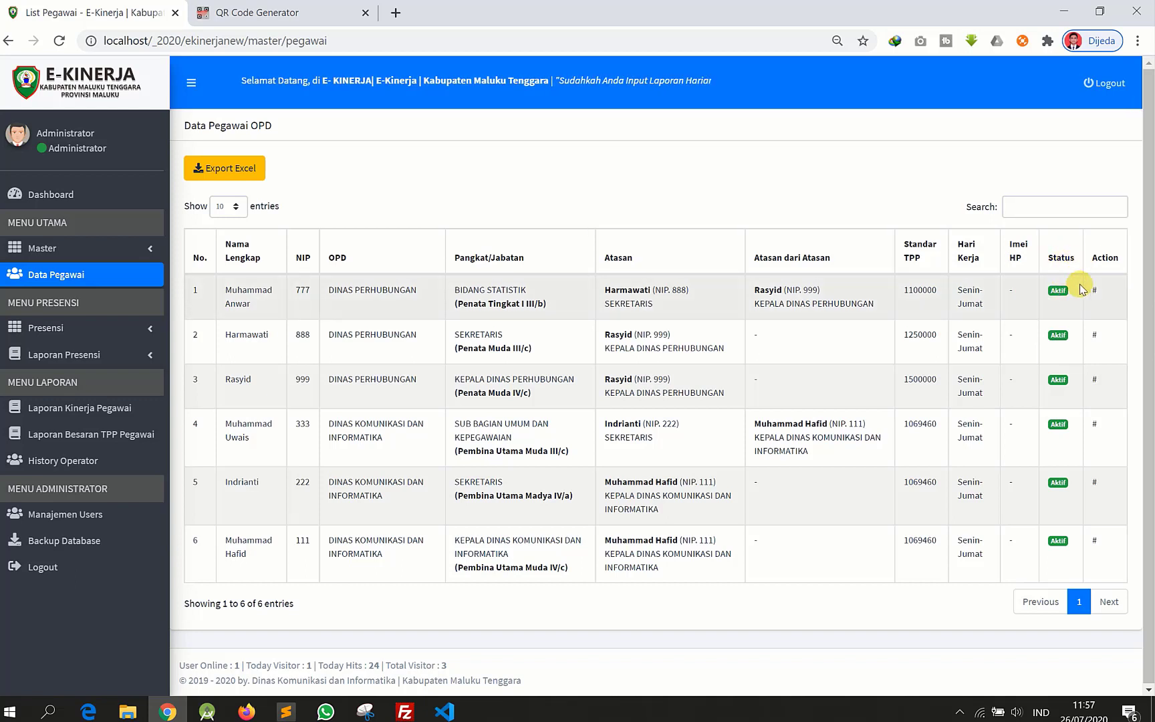
left_click(64, 329)
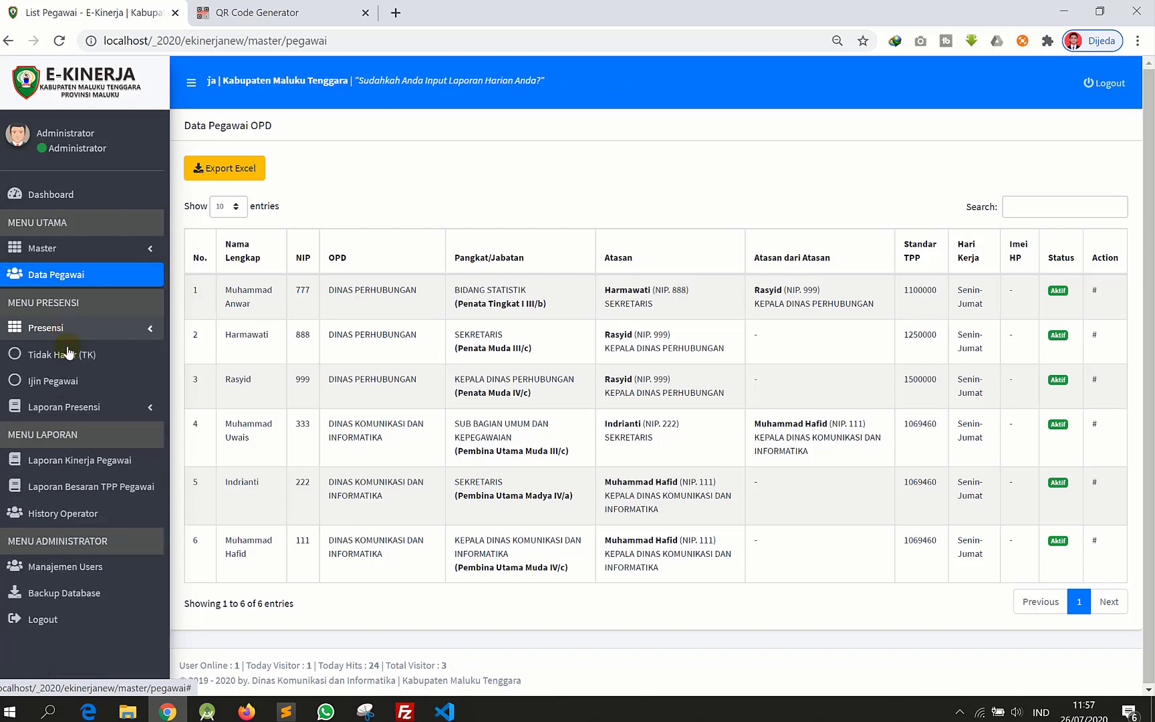
- Open Tidak Hadir (TK) and review the absences dated 2020-07-24 and 2020-07-10
left_click(70, 356)
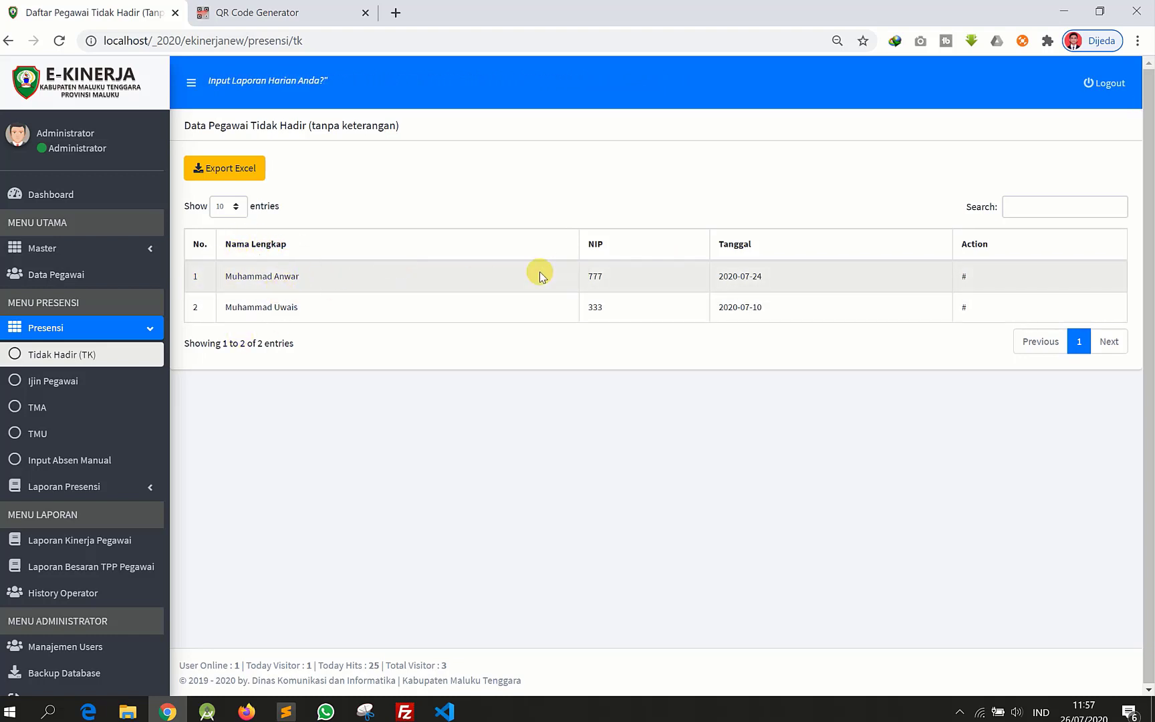
left_click_drag(732, 278, 779, 289)
left_click(910, 262)
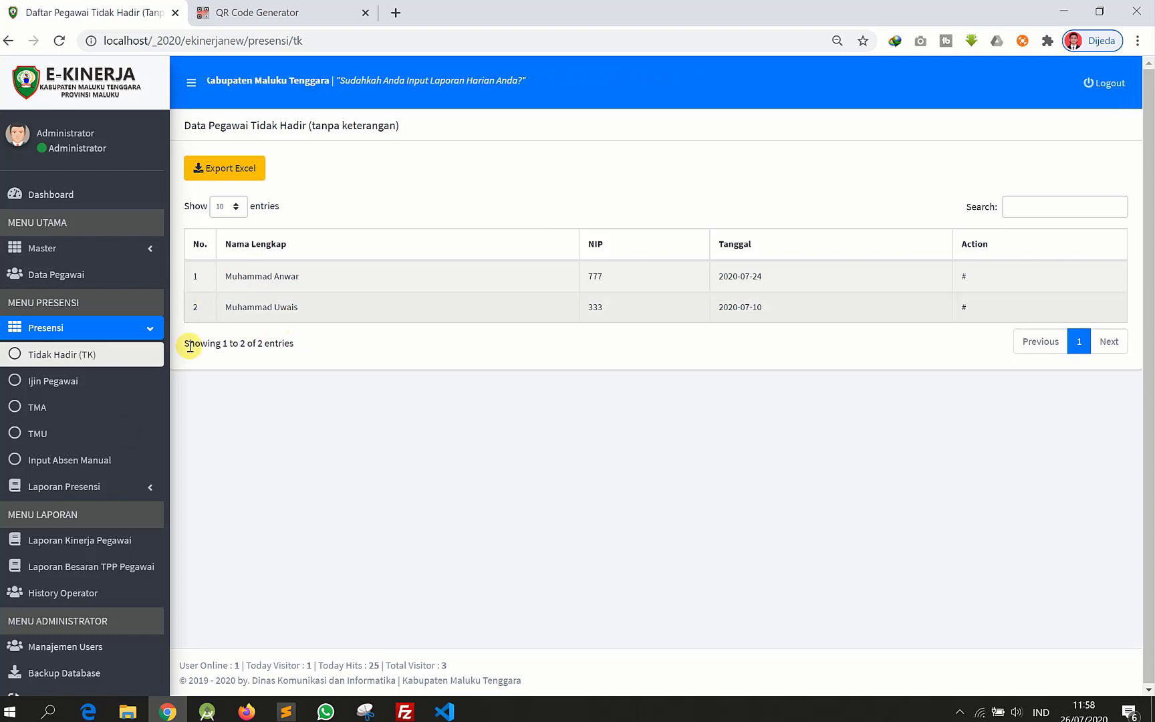
- Review the three Ijin Pegawai permits, then open the empty TMA list
left_click(40, 385)
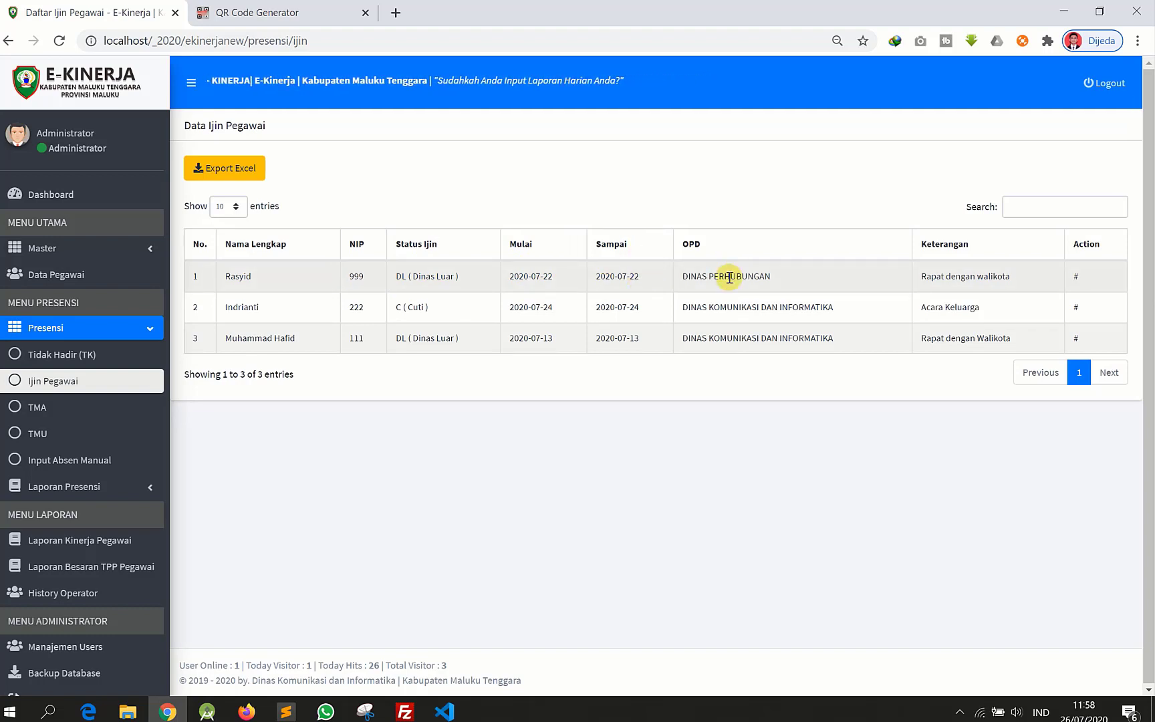
left_click_drag(926, 277, 1005, 279)
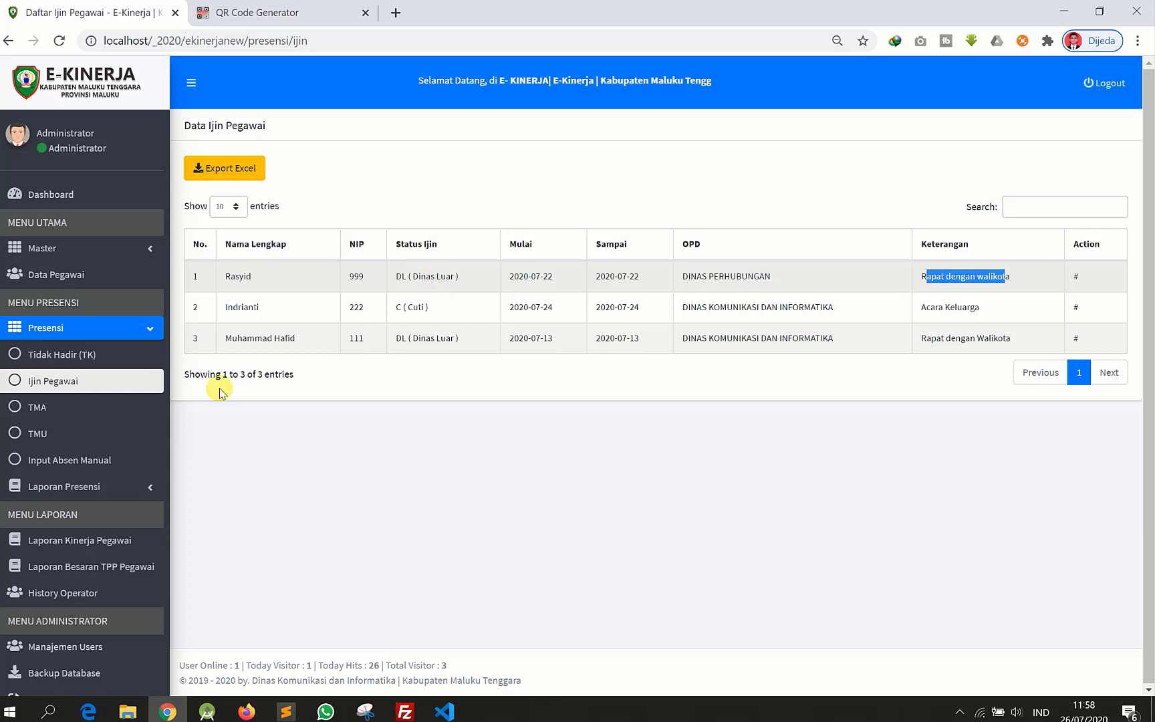
left_click(37, 413)
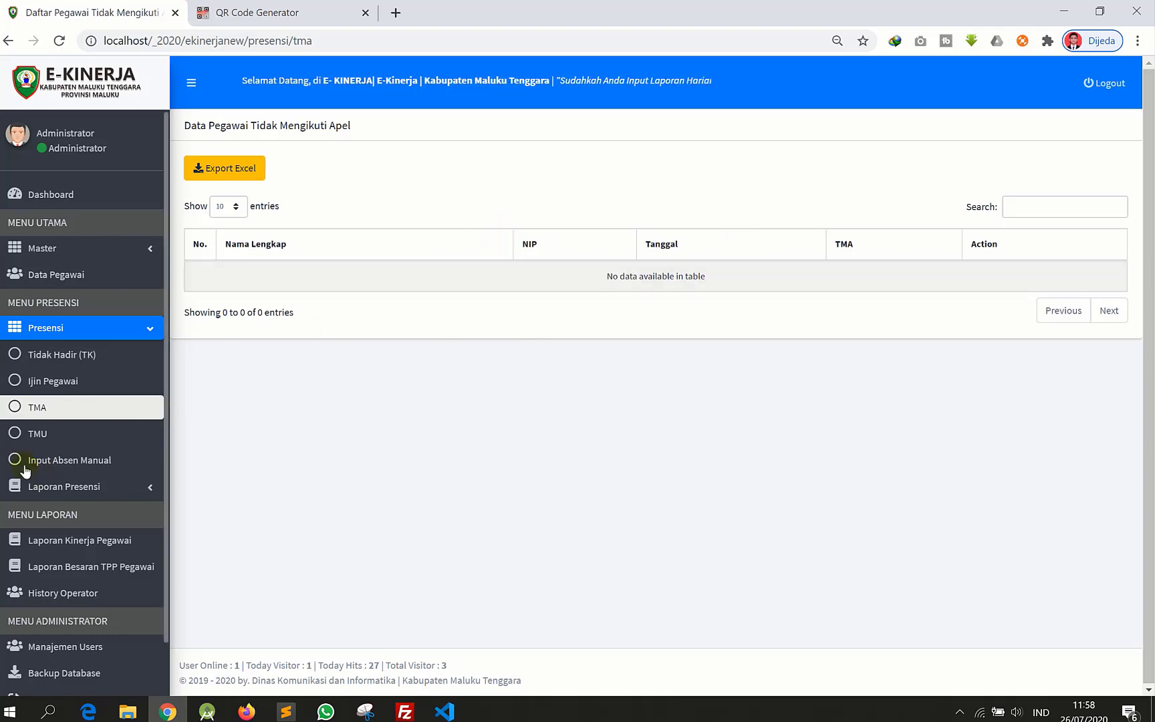
- Open TMU to show Data Absensi Pegawai with 52 check-in/check-out records
left_click(122, 334)
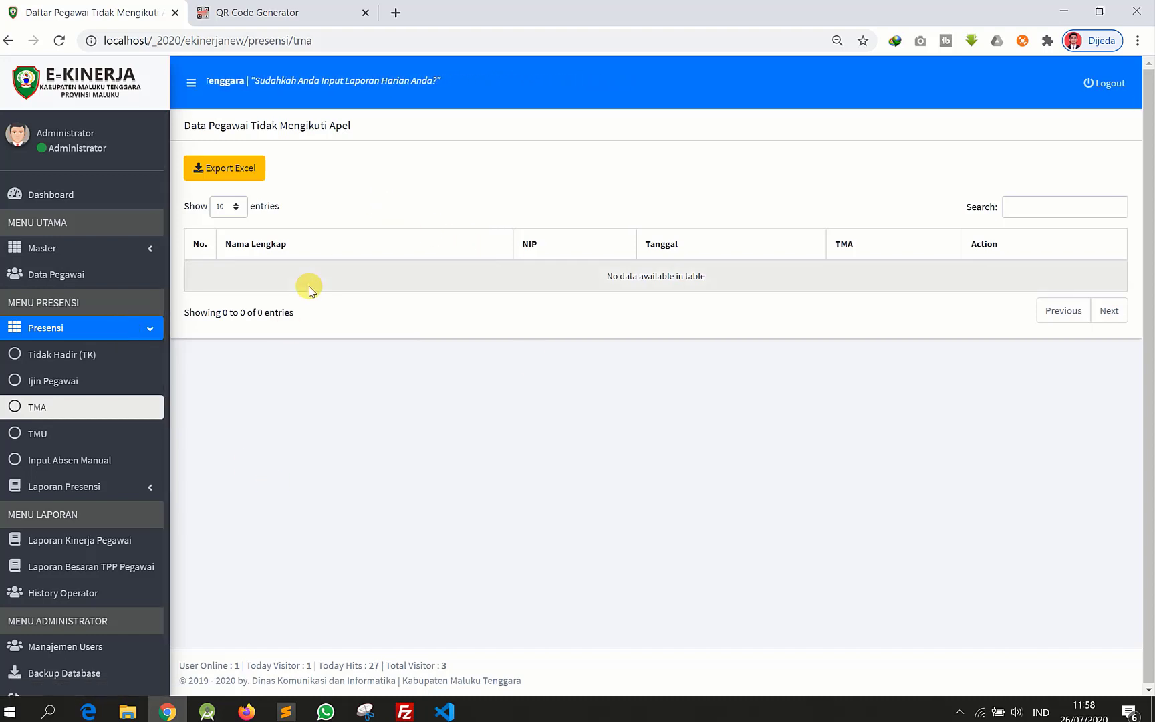
left_click(55, 446)
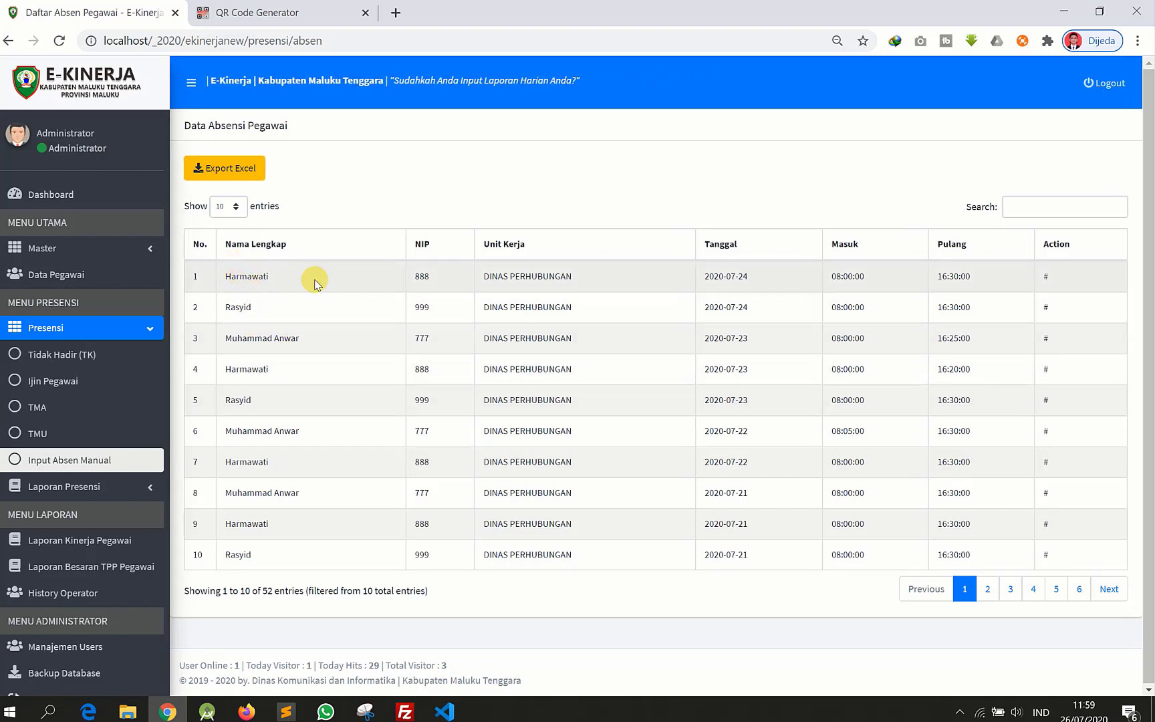
- Page through the attendance records to the last page and back to the first
left_click(425, 277)
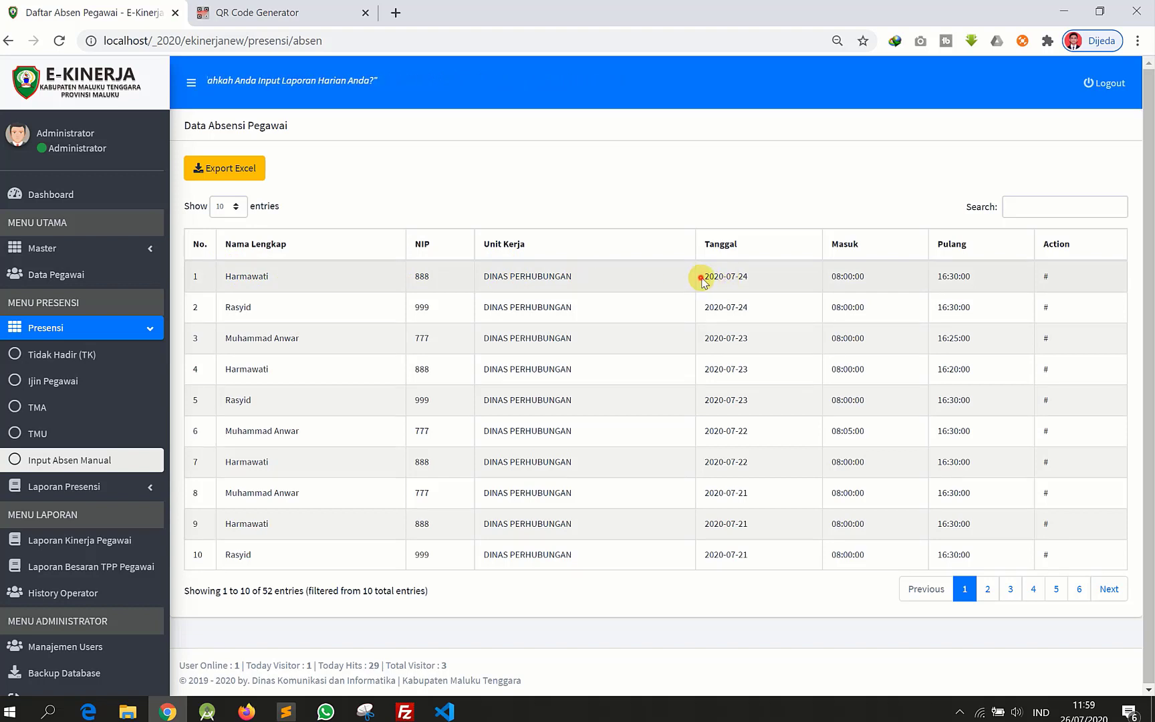
left_click_drag(700, 280, 765, 278)
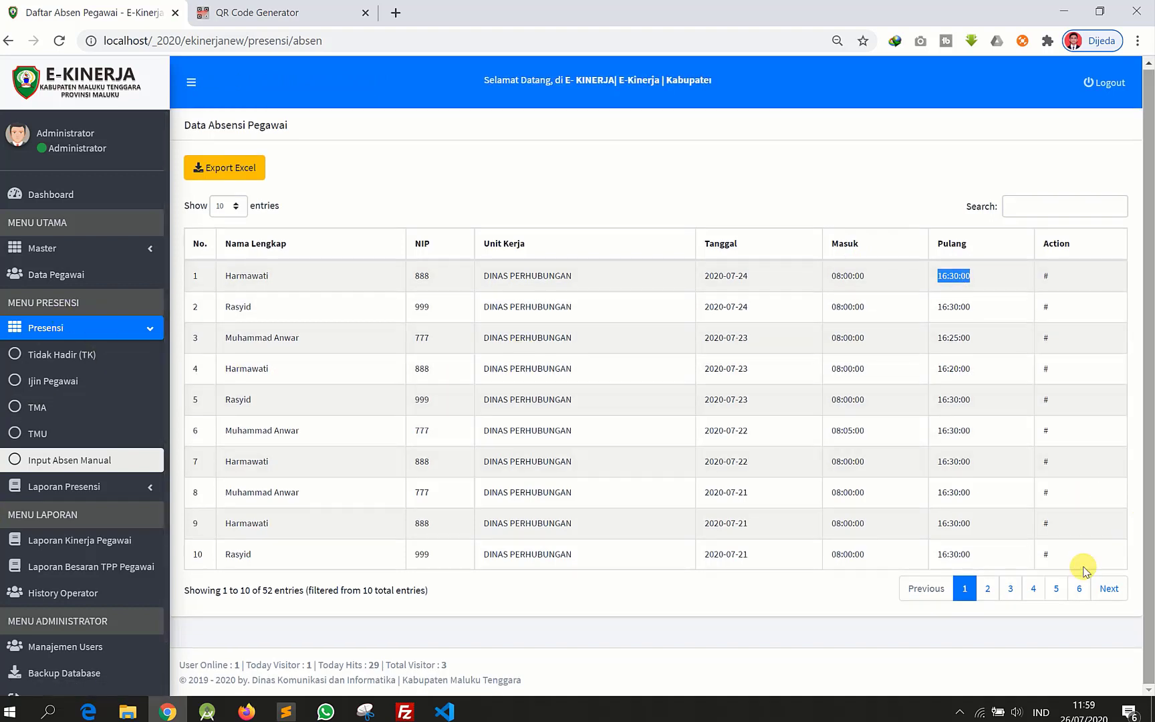
left_click(1079, 589)
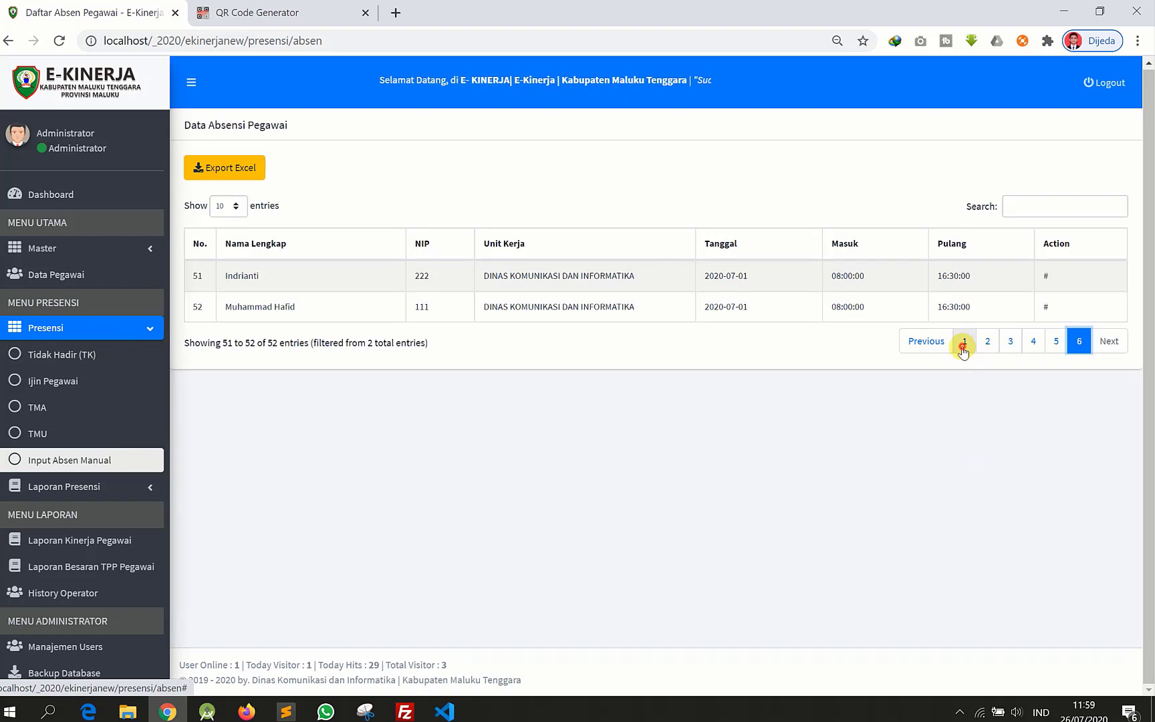
left_click(964, 341)
- Search the records for an employee's name, then expand the Laporan Presensi menu
left_click(1022, 205)
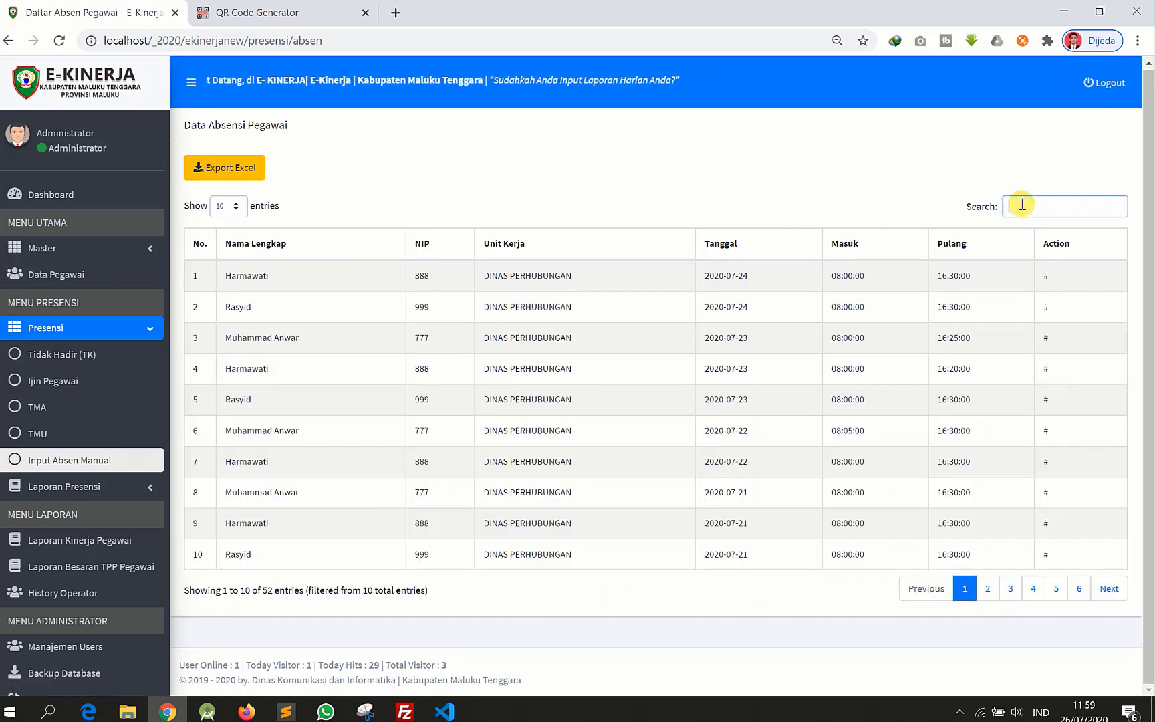
type("uwais")
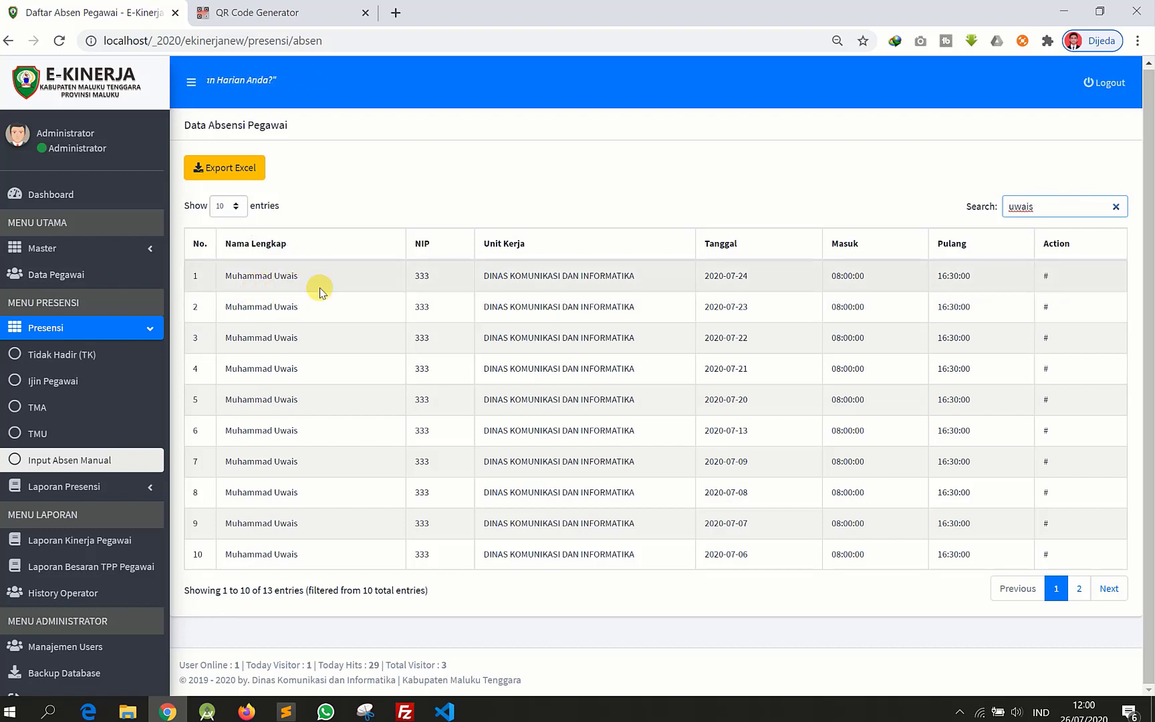
left_click(151, 486)
left_click(111, 330)
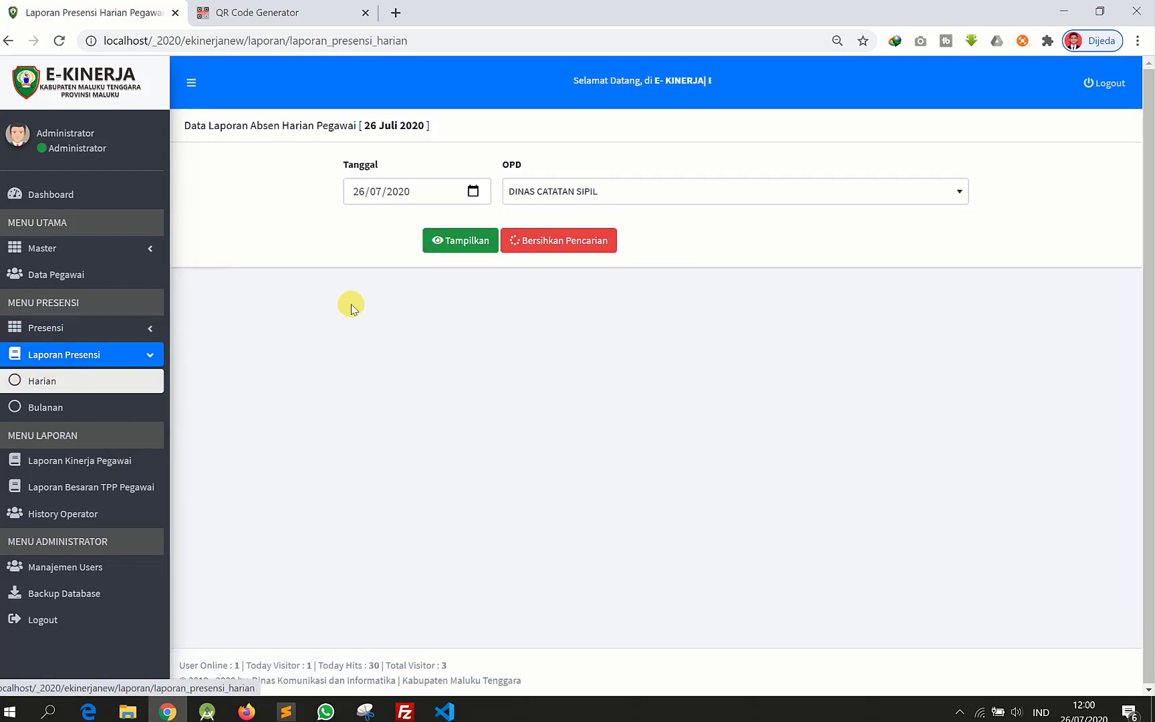
- Show the 20/07/2020 daily attendance report for DINAS CATATAN SIPIL
left_click(471, 192)
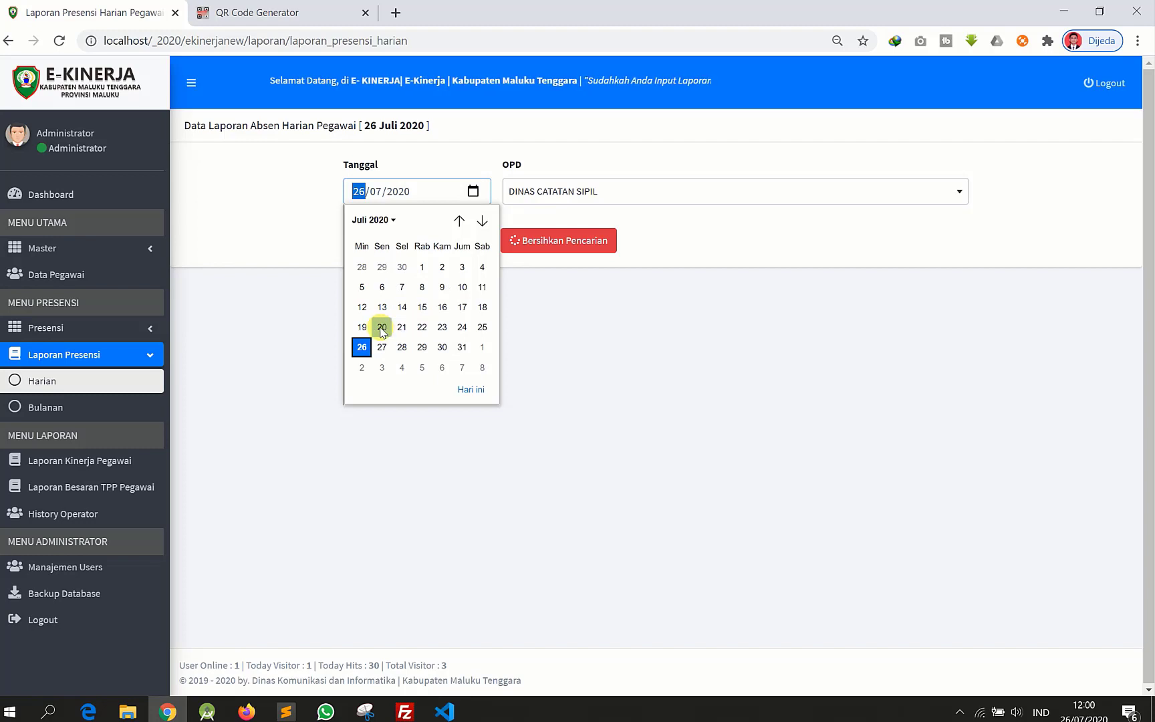
left_click(382, 327)
left_click(579, 196)
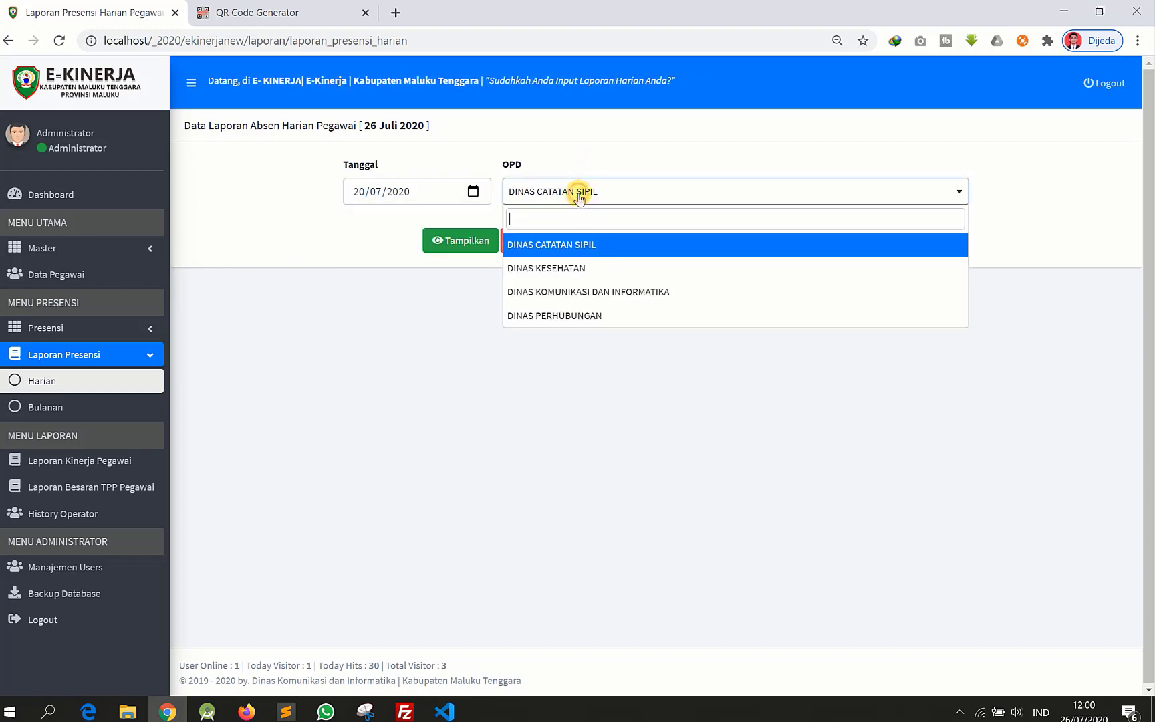
left_click(579, 195)
left_click(456, 243)
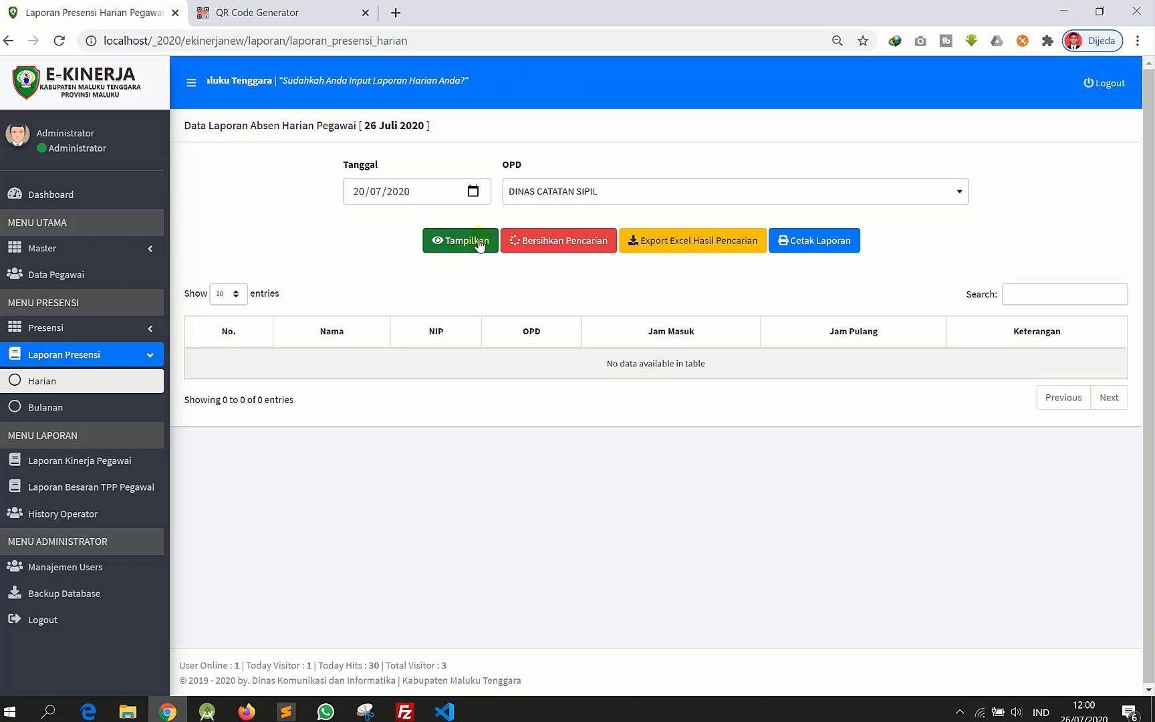
- Switch the OPD to DINAS KOMUNIKASI DAN INFORMATIKA and review its three employees' 08:00:00–16:30:00 records
left_click(574, 195)
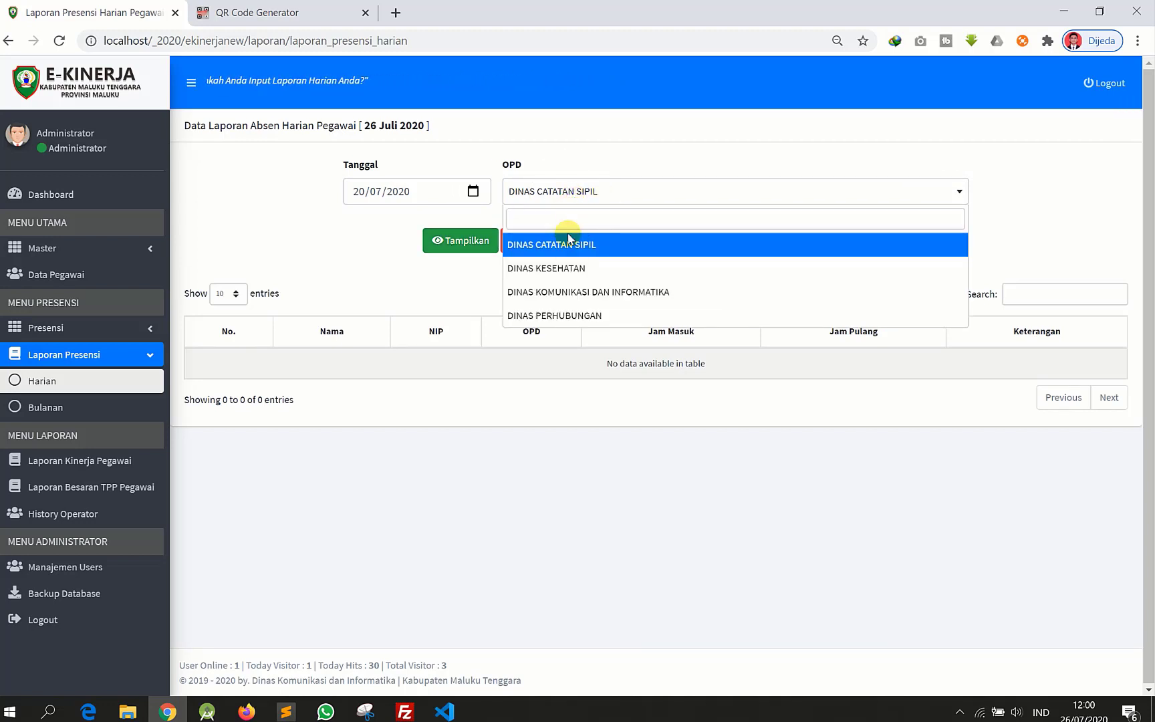
left_click(575, 293)
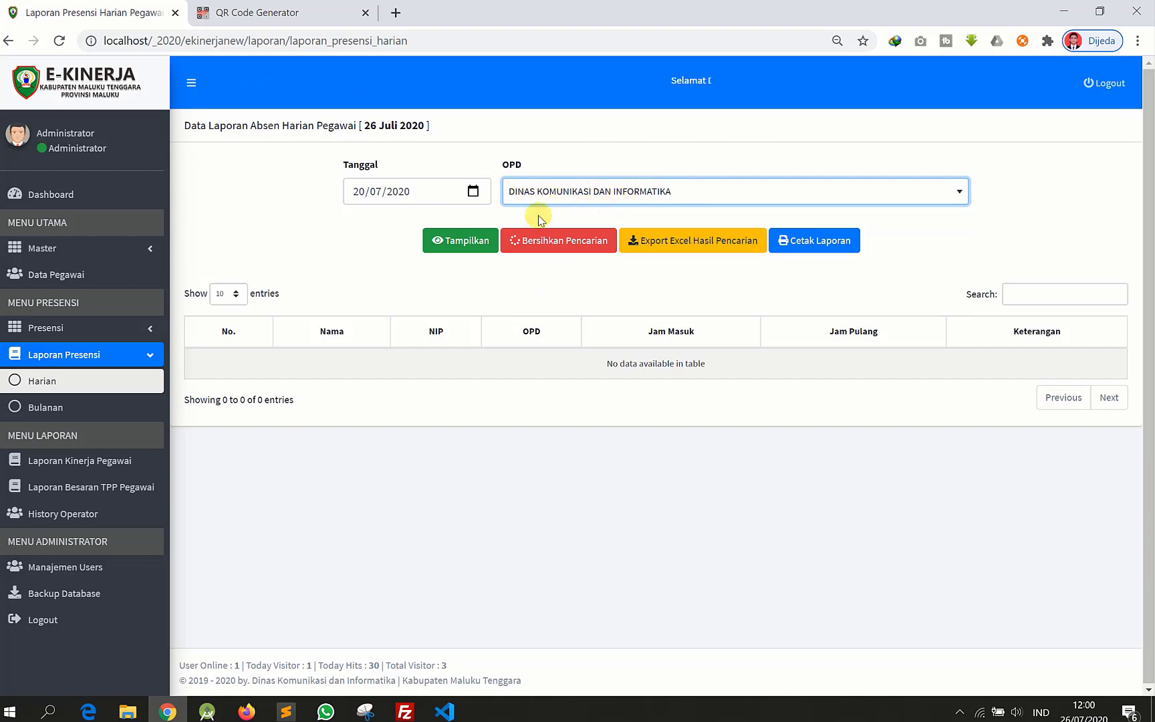
left_click(467, 246)
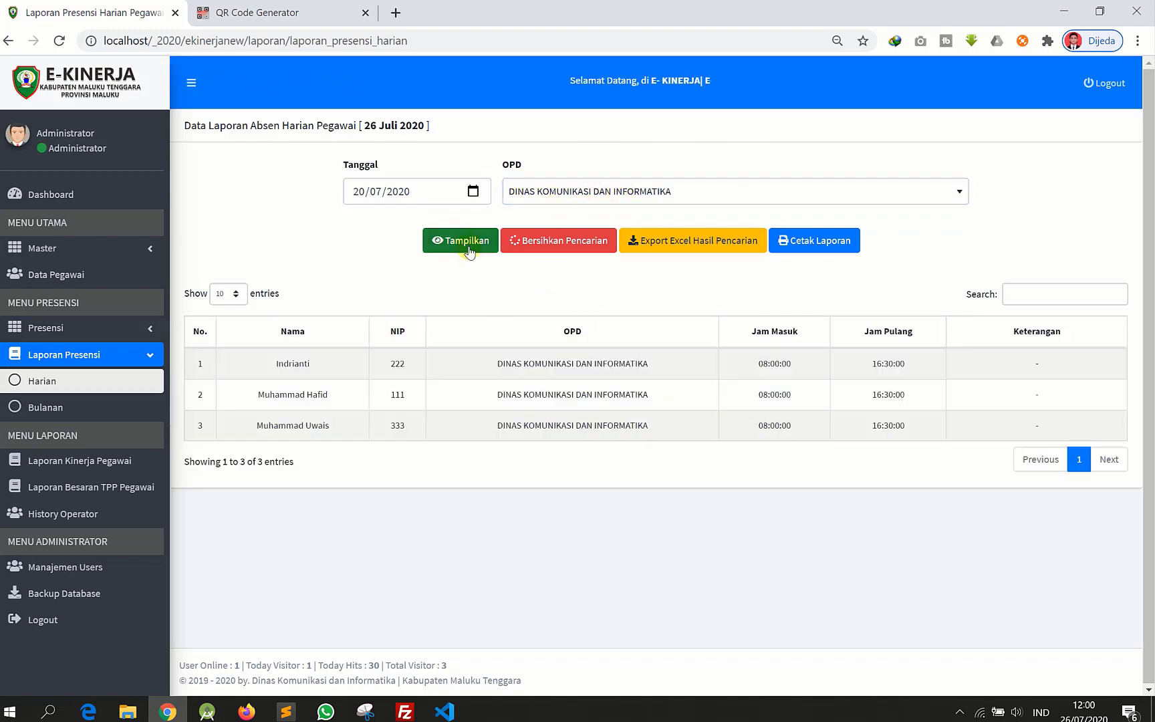
left_click_drag(199, 367, 967, 382)
left_click(619, 421)
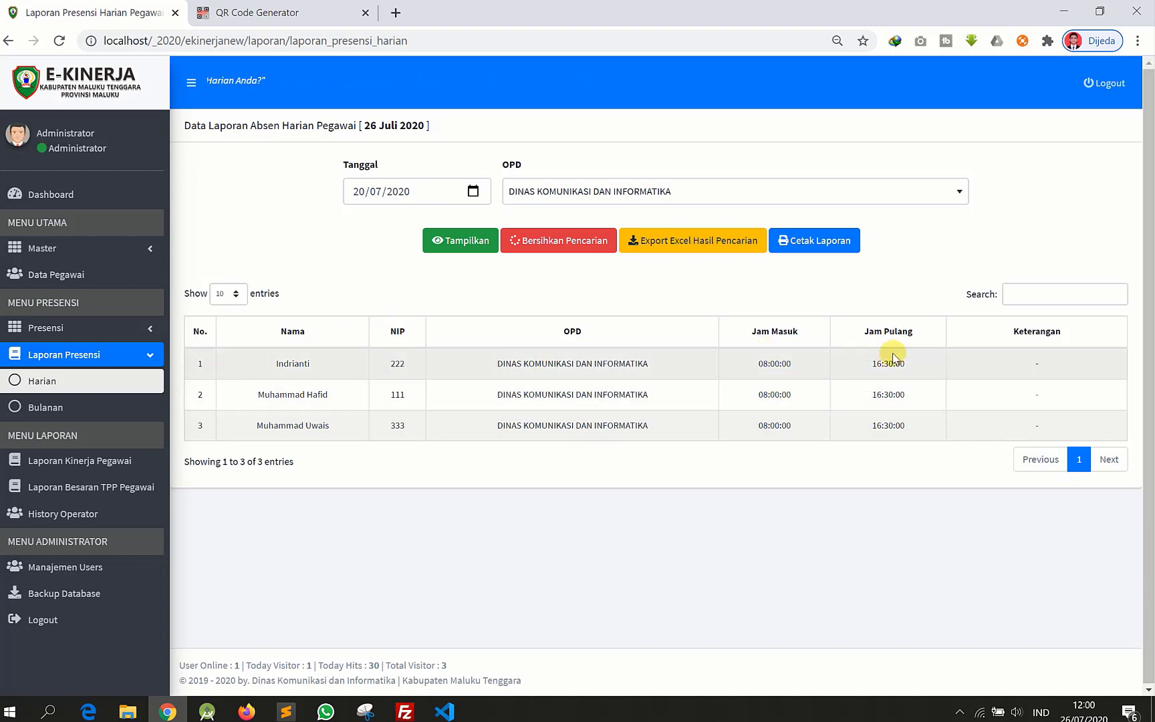
left_click(1040, 360)
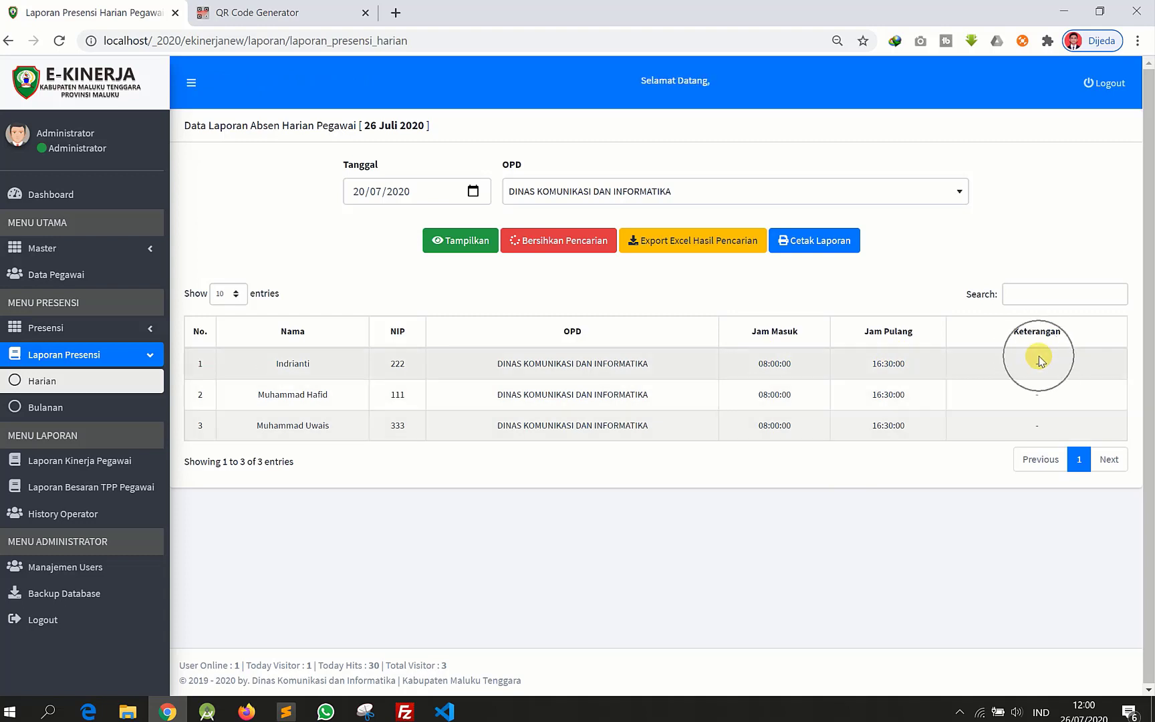
left_click(474, 192)
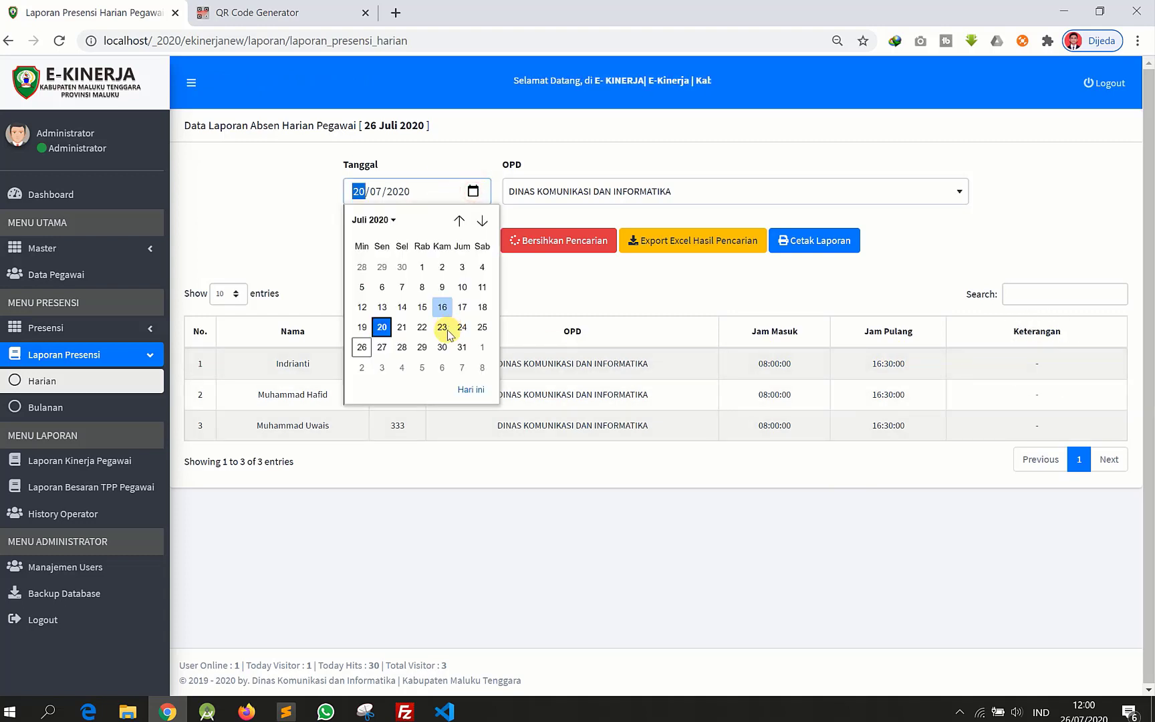
left_click(426, 268)
left_click(467, 240)
left_click(473, 192)
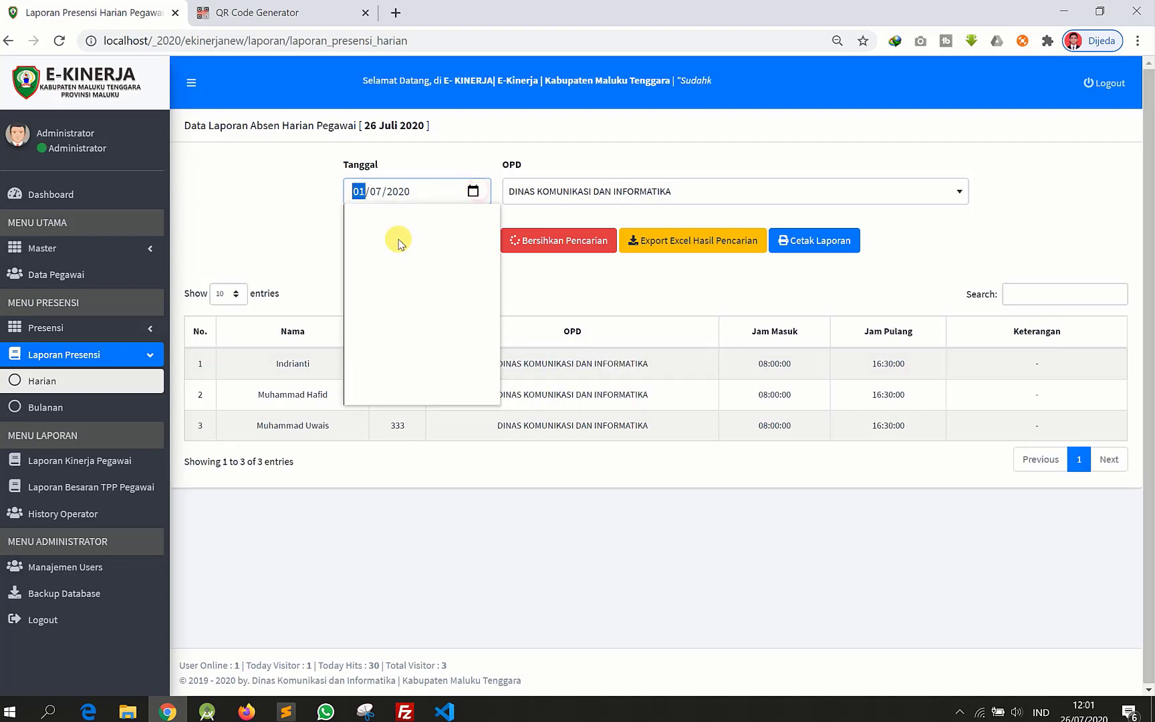
left_click(442, 267)
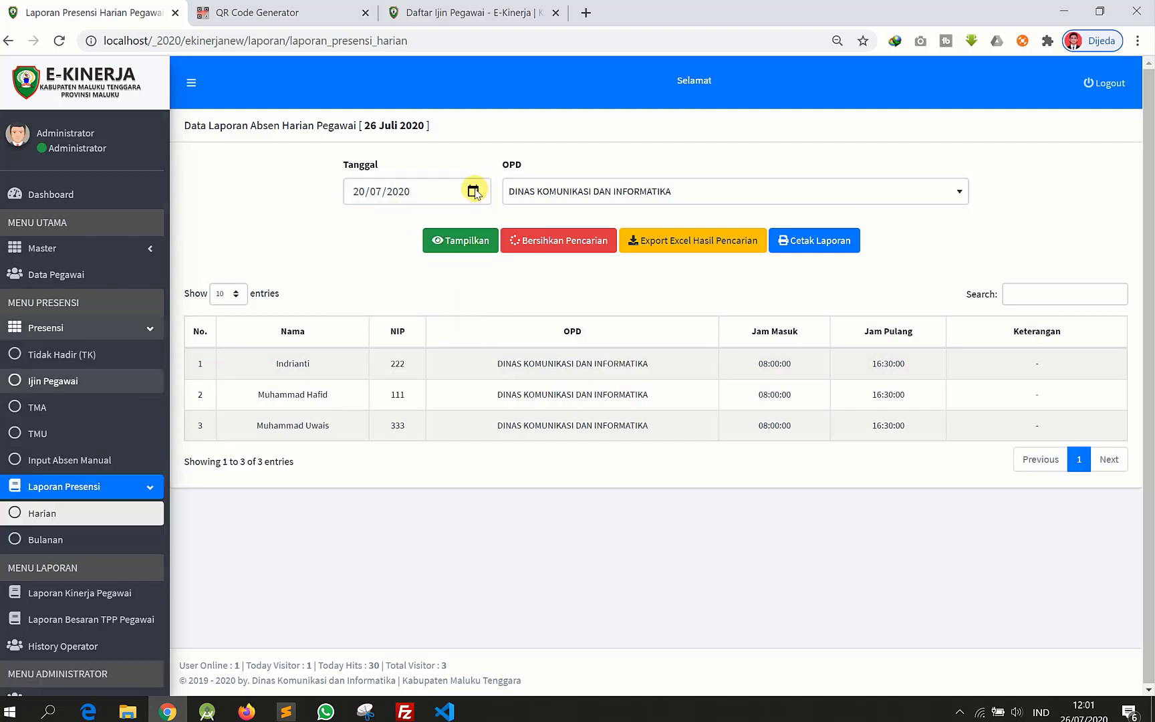
left_click(473, 191)
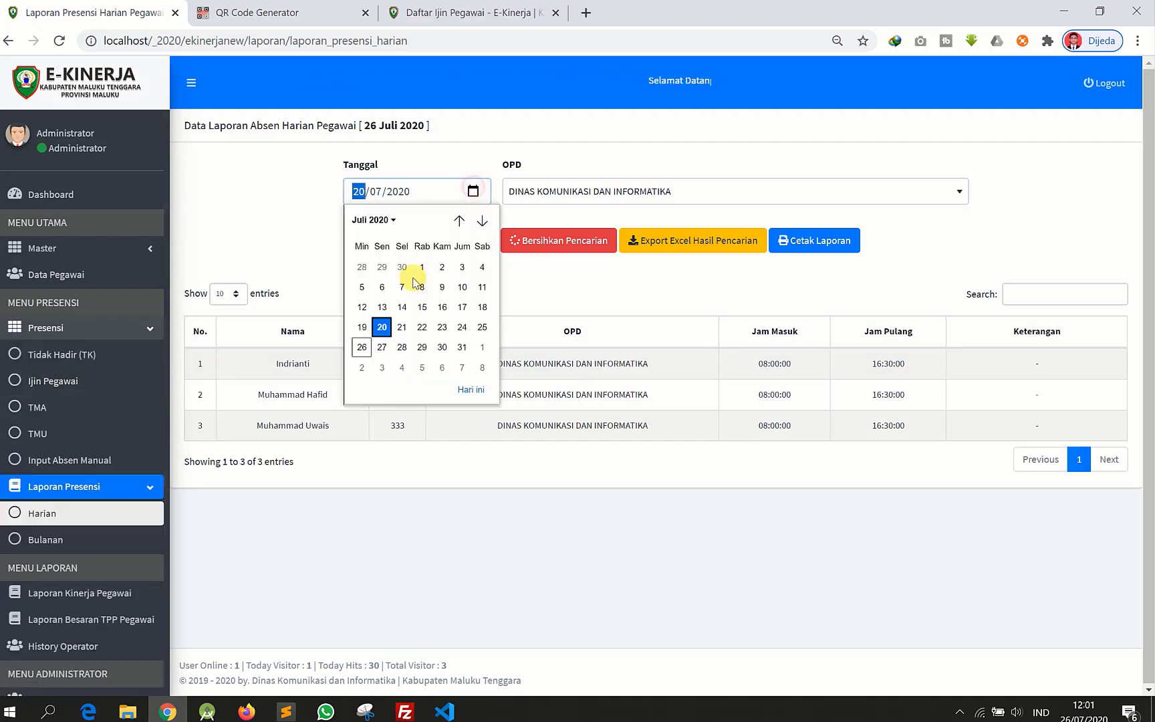
left_click(422, 327)
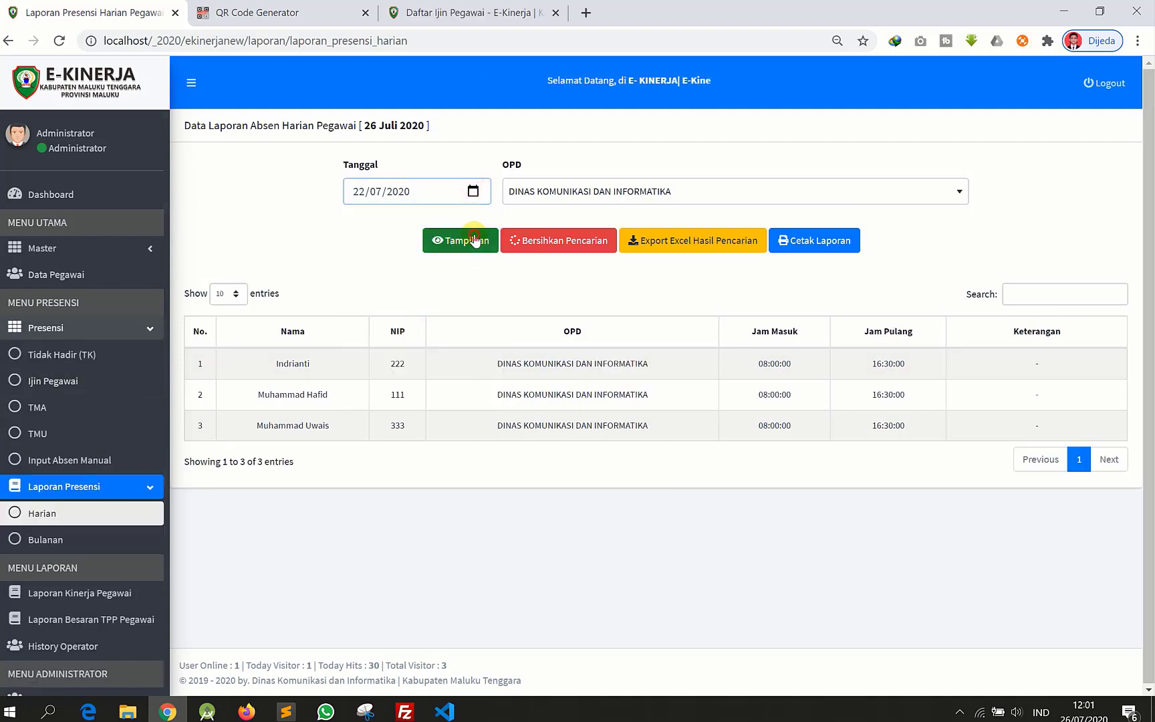
left_click(460, 240)
left_click(601, 191)
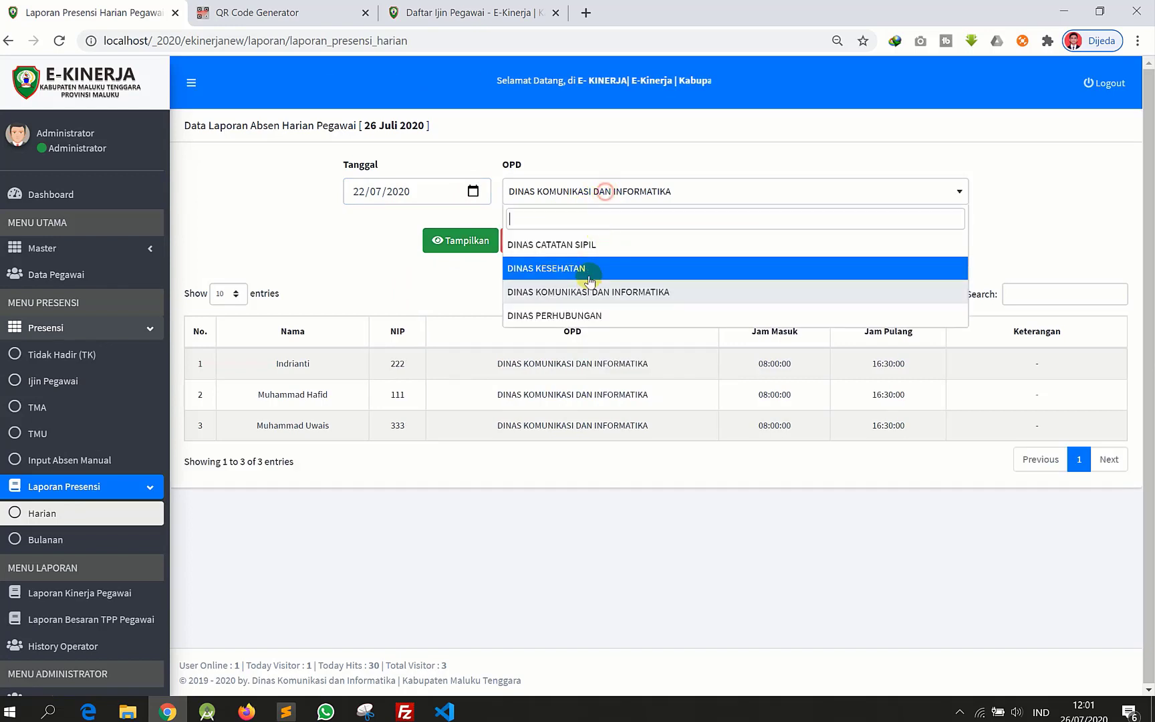
left_click(574, 315)
left_click(471, 248)
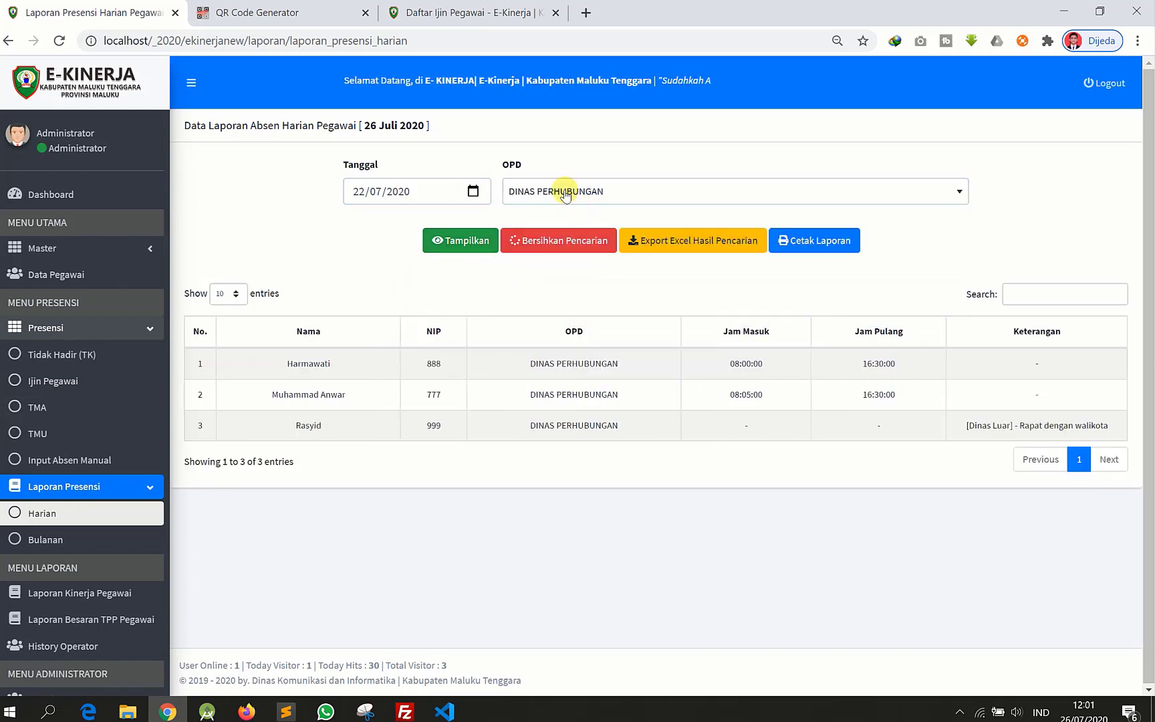
left_click(475, 193)
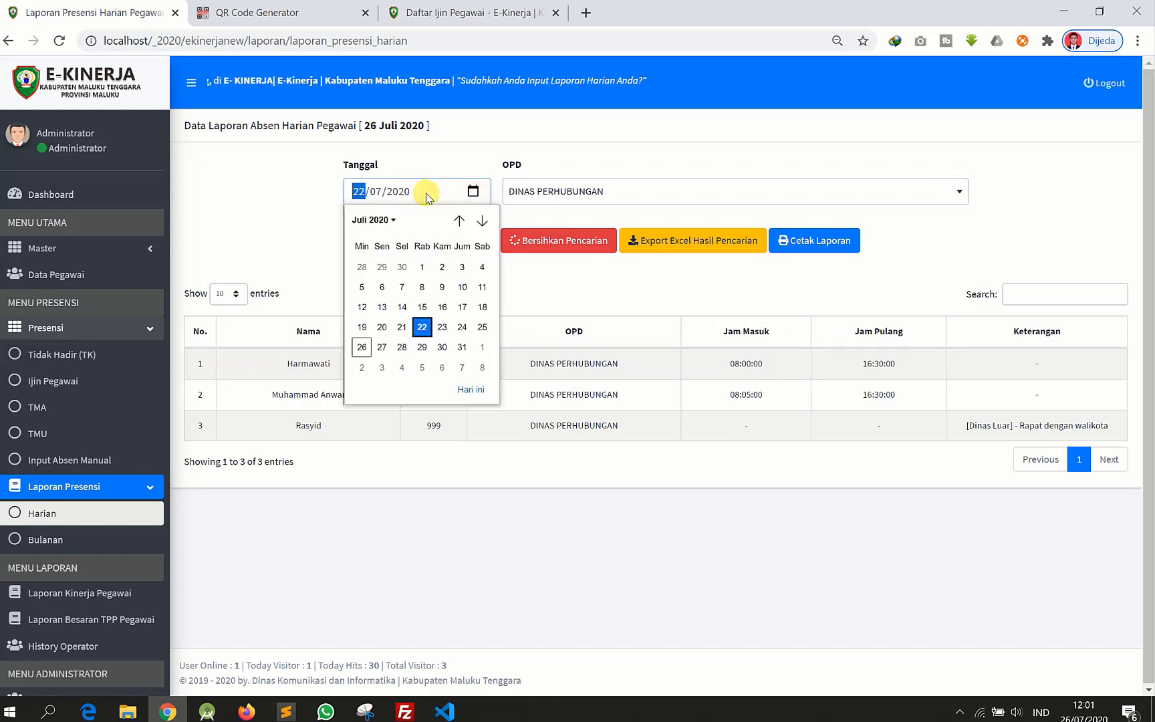
left_click(525, 195)
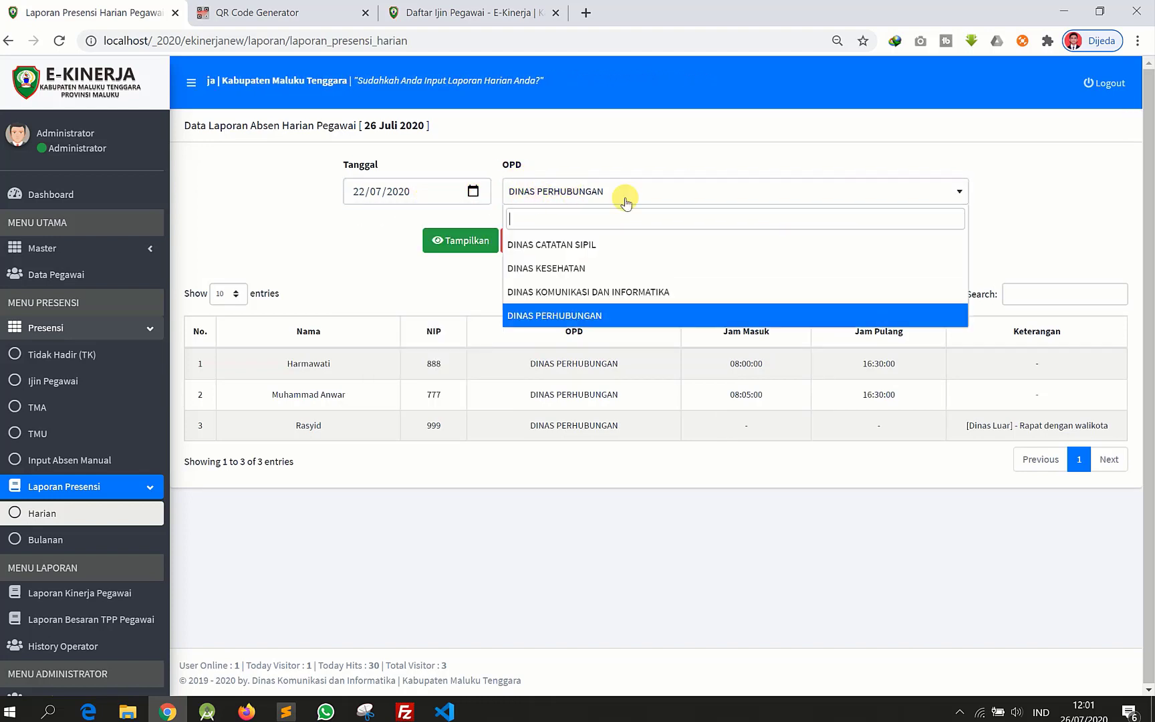
left_click(433, 258)
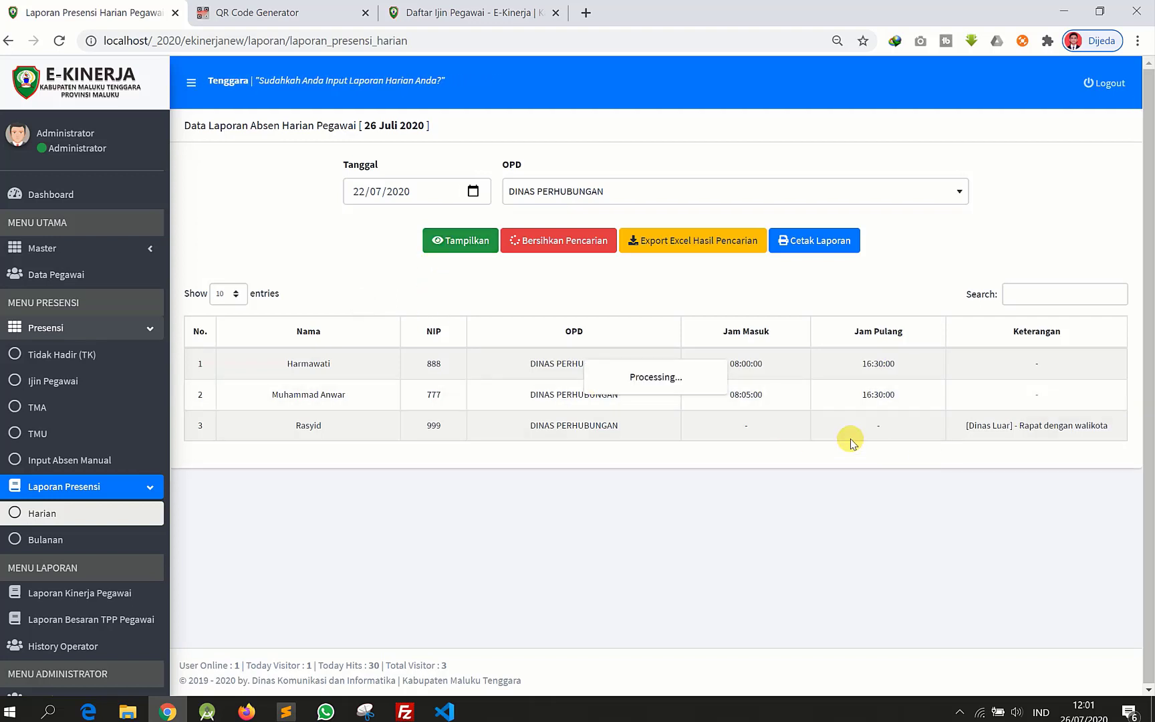
left_click_drag(397, 385, 825, 431)
left_click(364, 358)
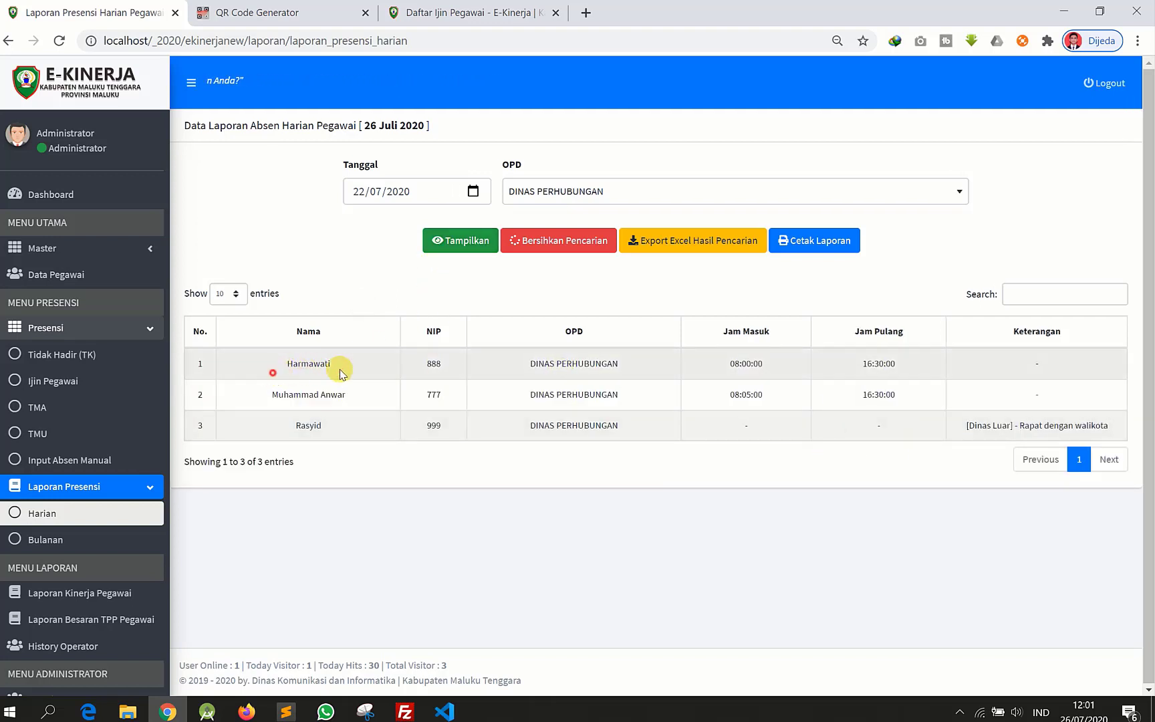
double_click(341, 372)
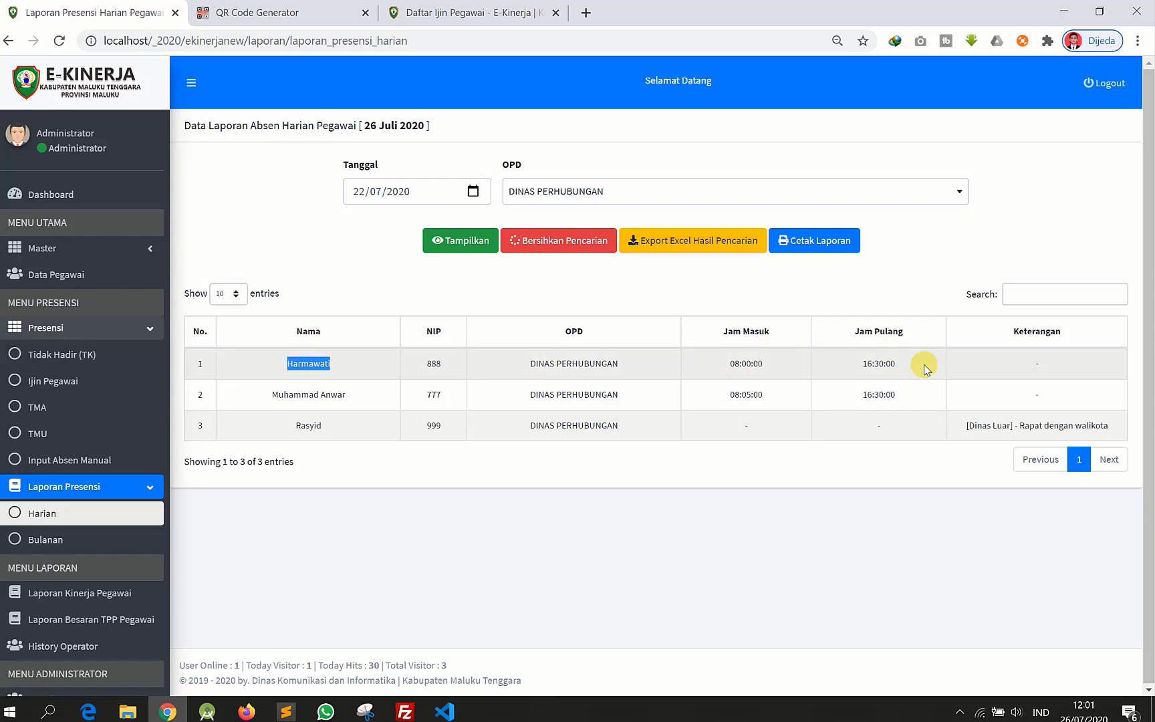
key("super")
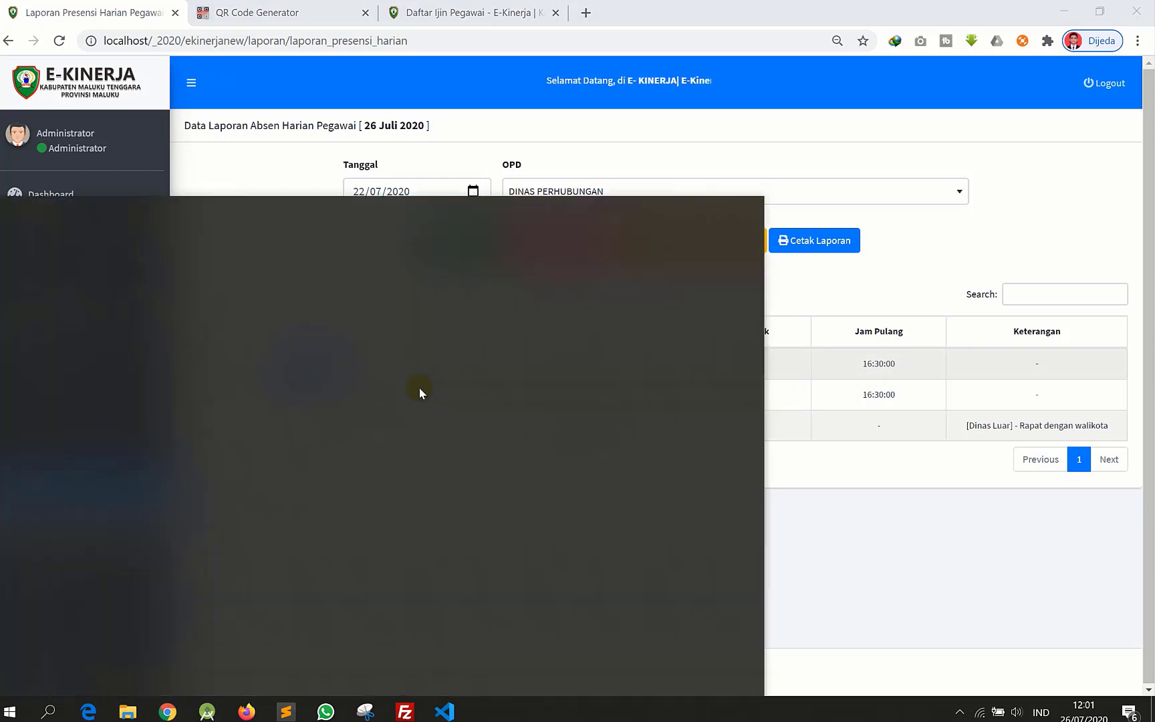
left_click(341, 444)
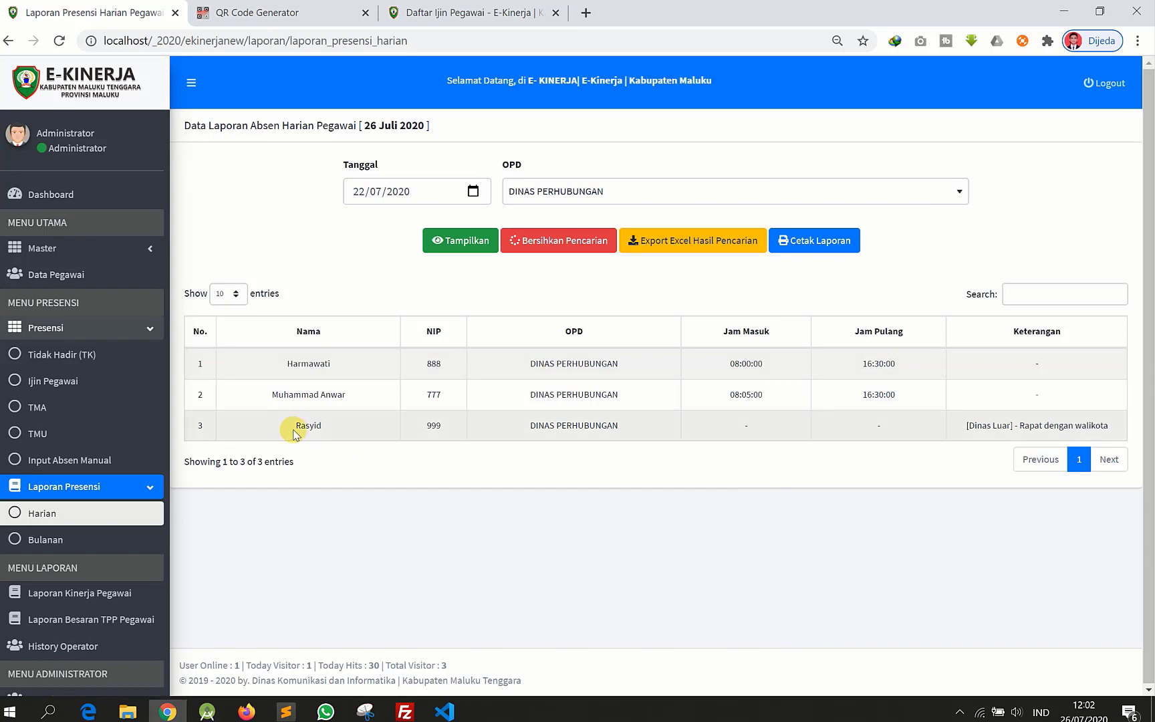
key("super")
key("super")
key("super")
key("super")
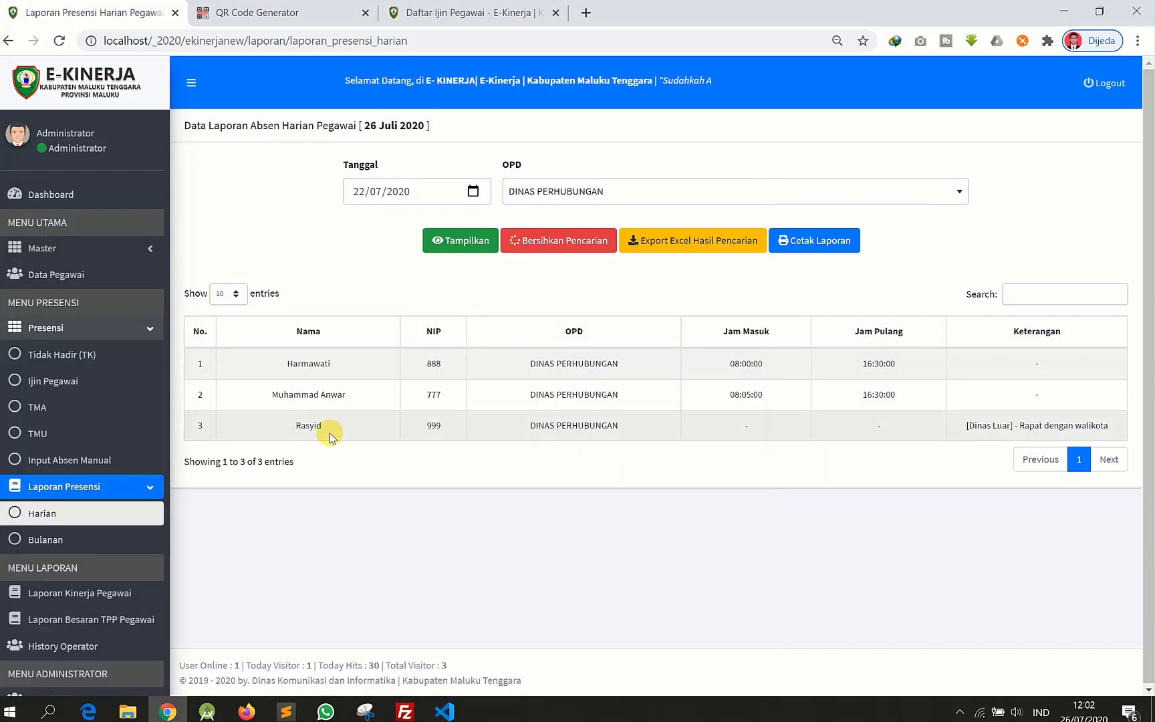
left_click_drag(527, 429, 652, 422)
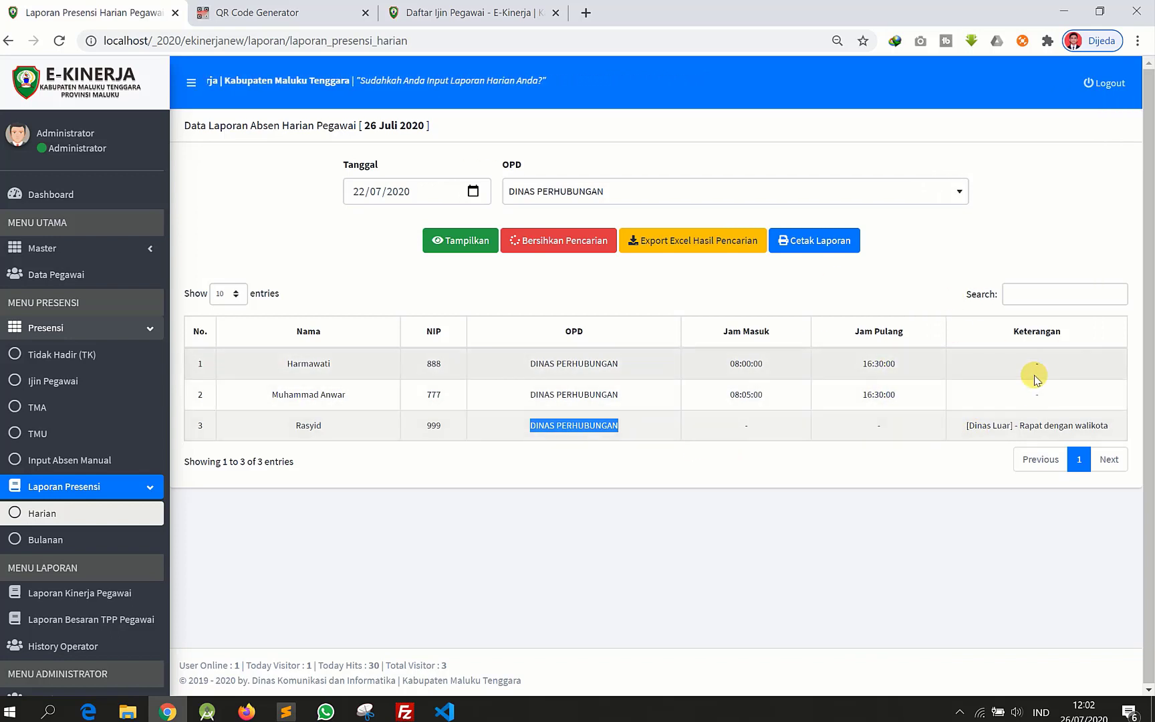
left_click_drag(963, 427, 1108, 430)
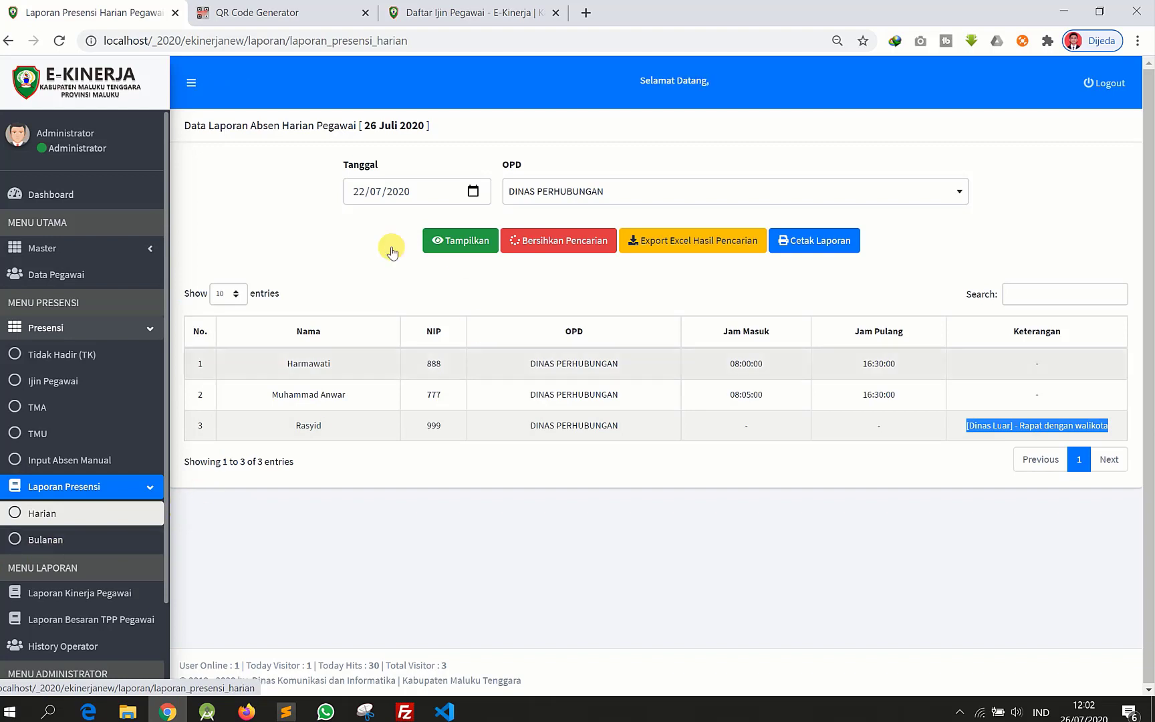
left_click(507, 191)
left_click(568, 189)
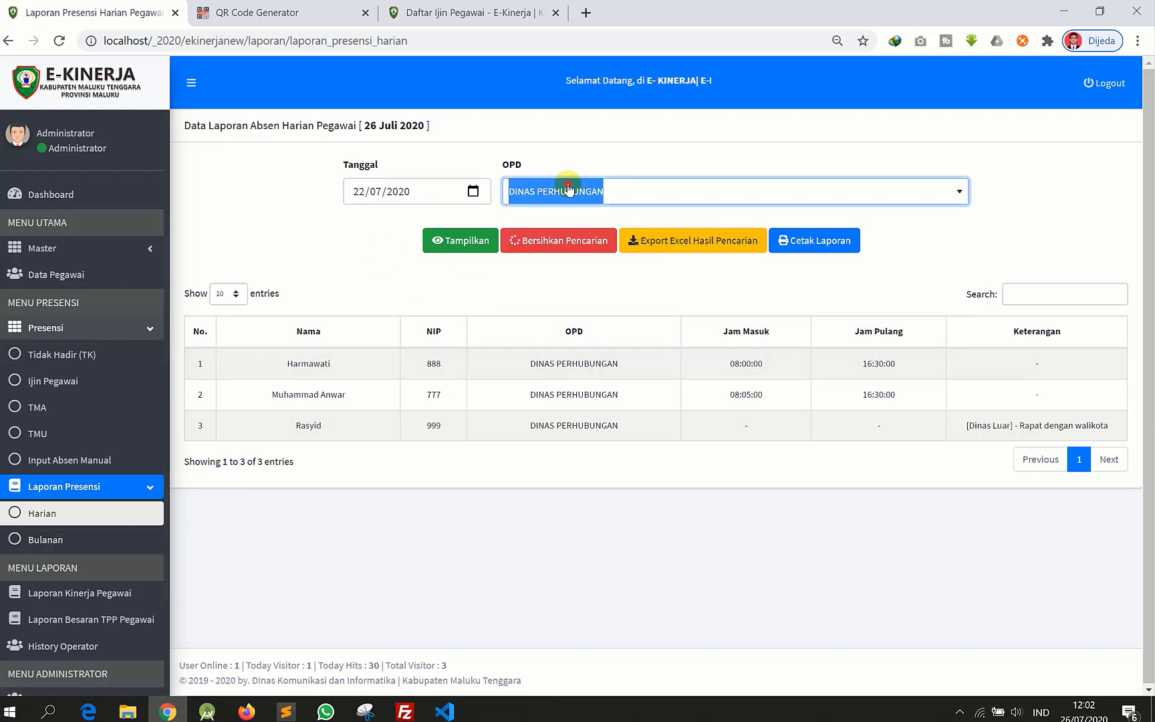
left_click(473, 191)
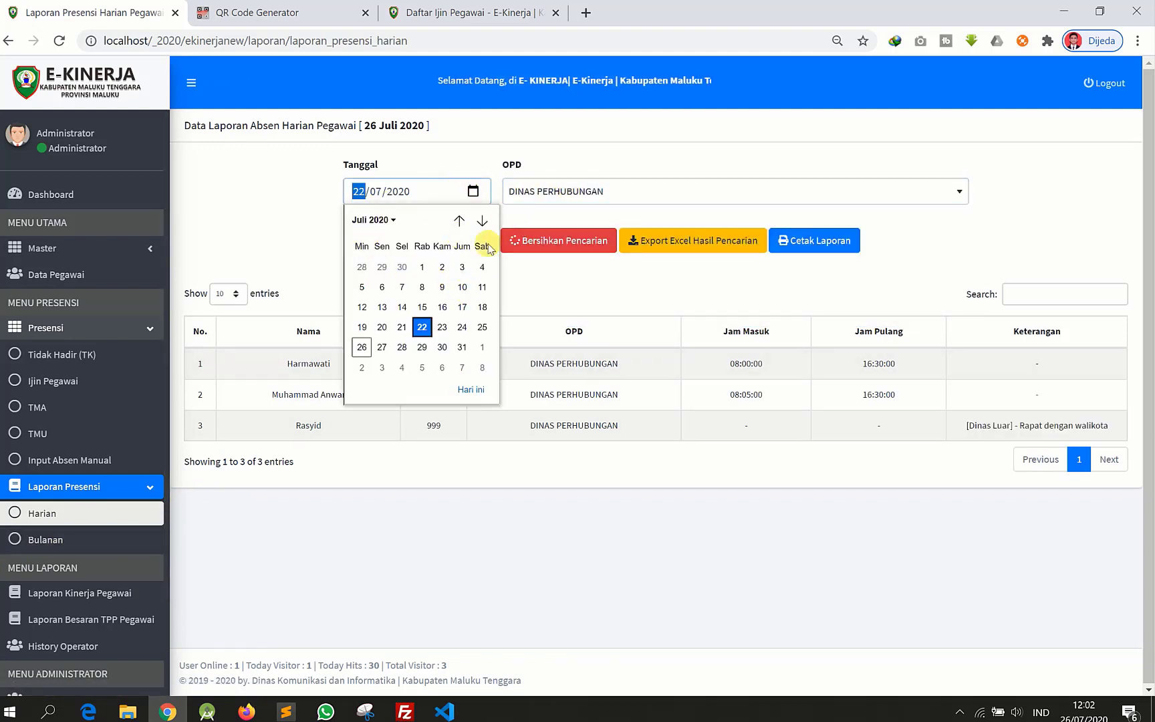
left_click(601, 157)
left_click(583, 190)
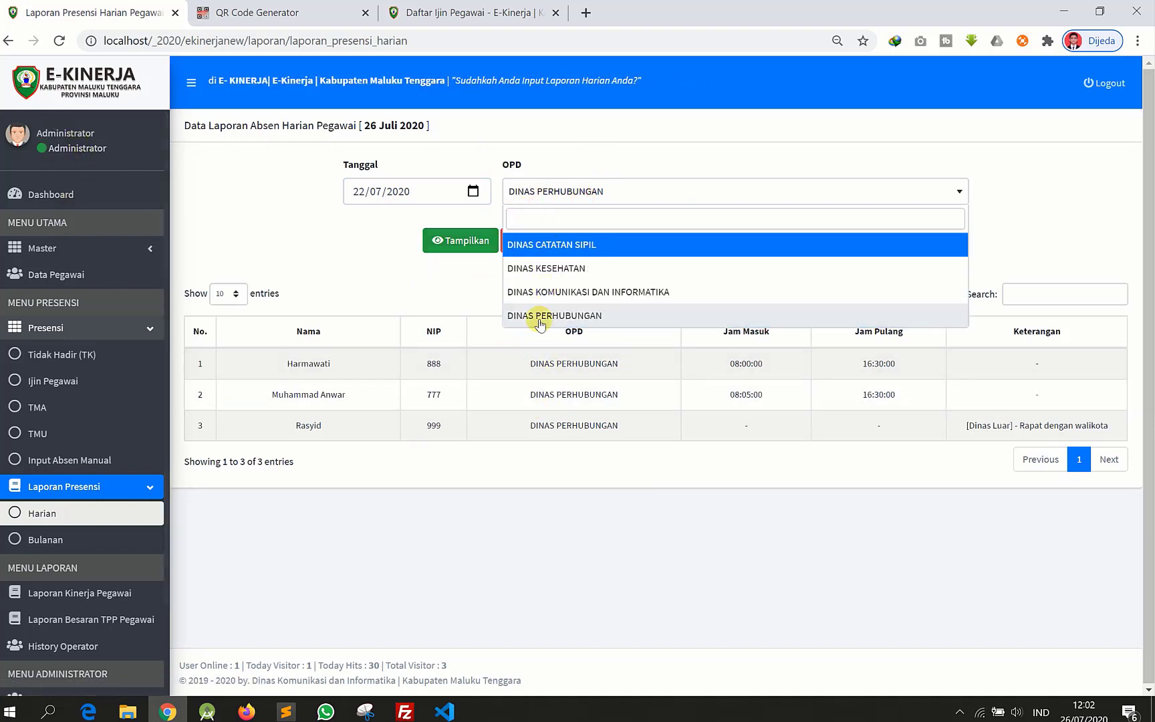
left_click(556, 191)
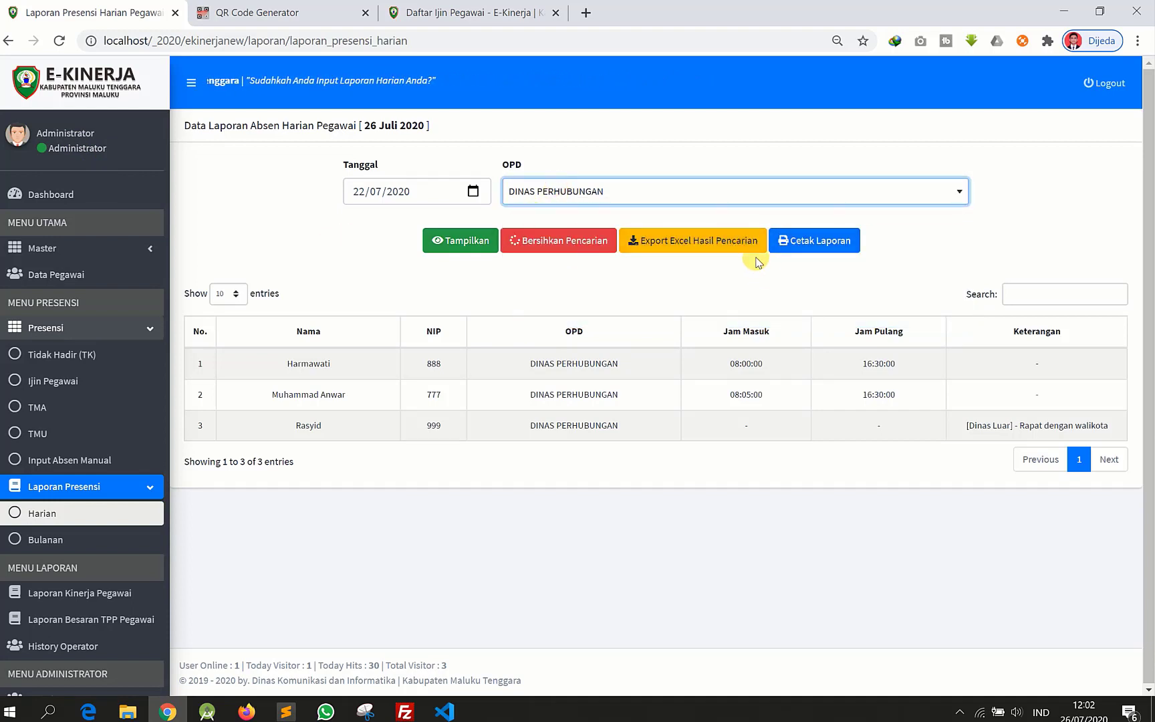
left_click(704, 244)
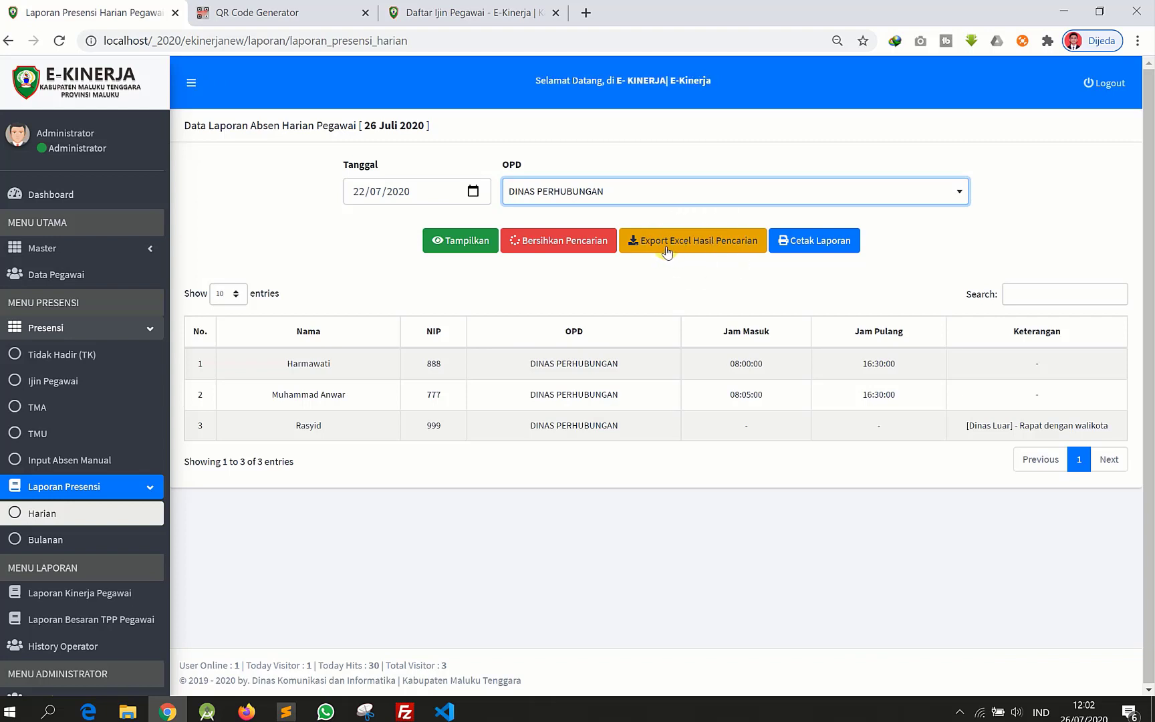
- Open the printable daily attendance report for Rabu, 22 Juli 2020 in a new tab
left_click(797, 247)
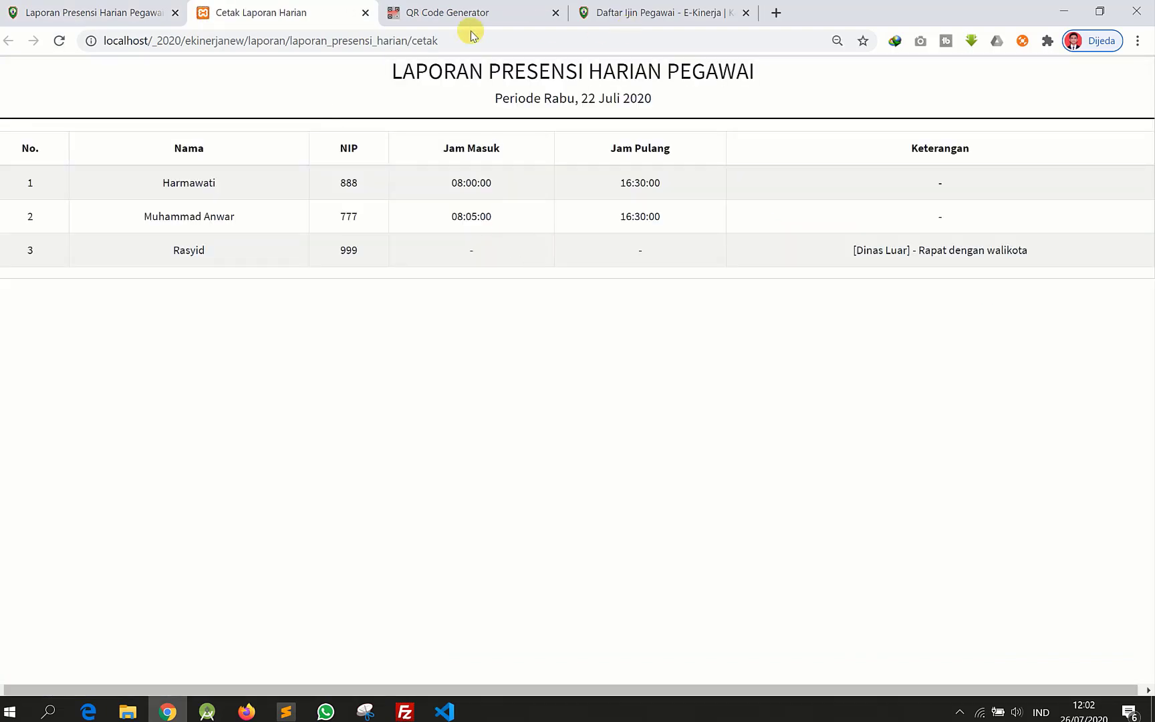
left_click_drag(387, 72, 1059, 250)
left_click(999, 321)
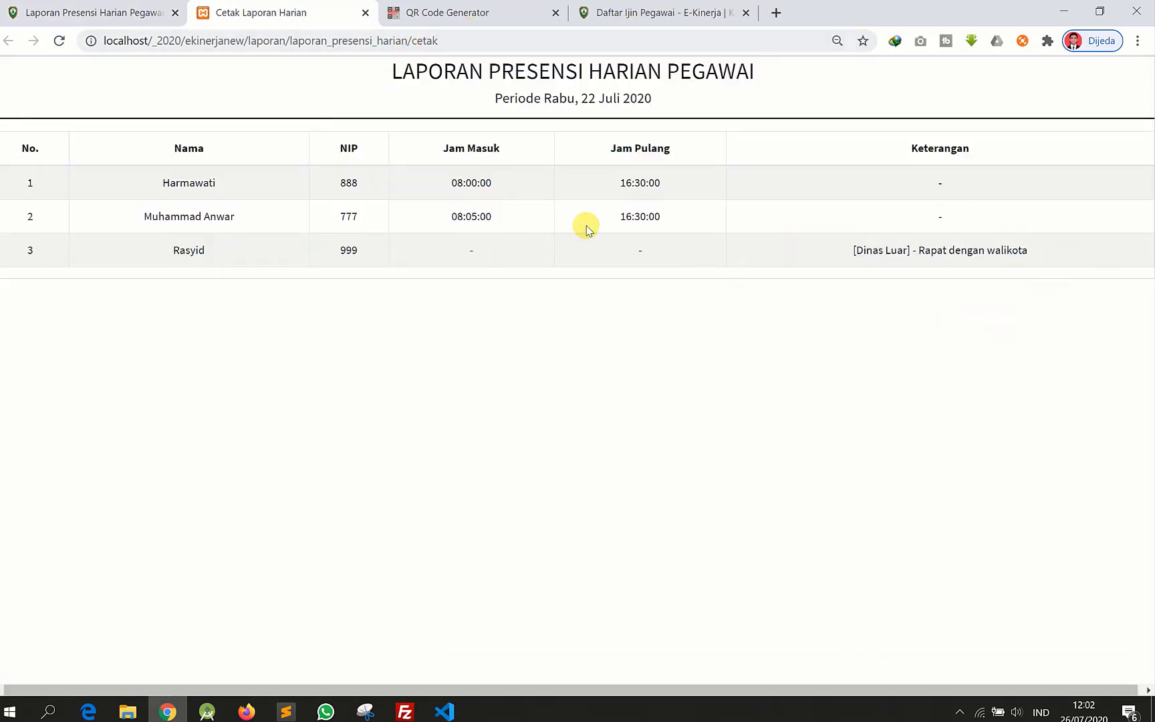
- Start printing the report, cancel the print dialog, and go back to the first tab
key("ctrl+p")
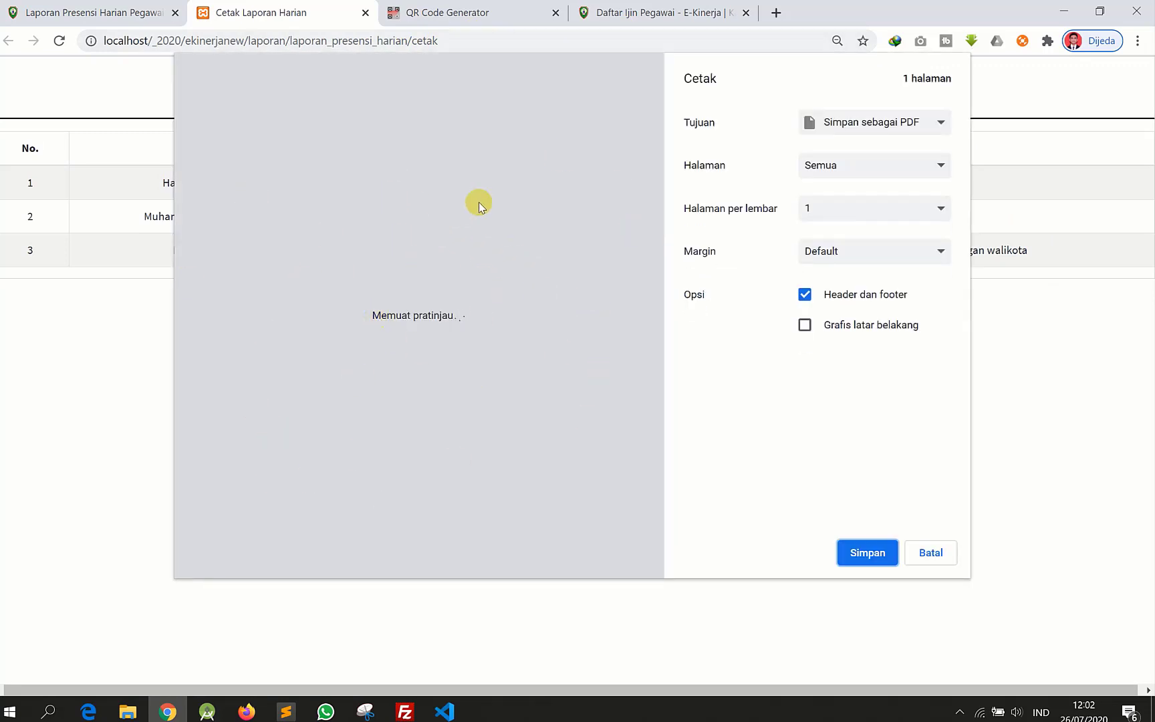
left_click(436, 236)
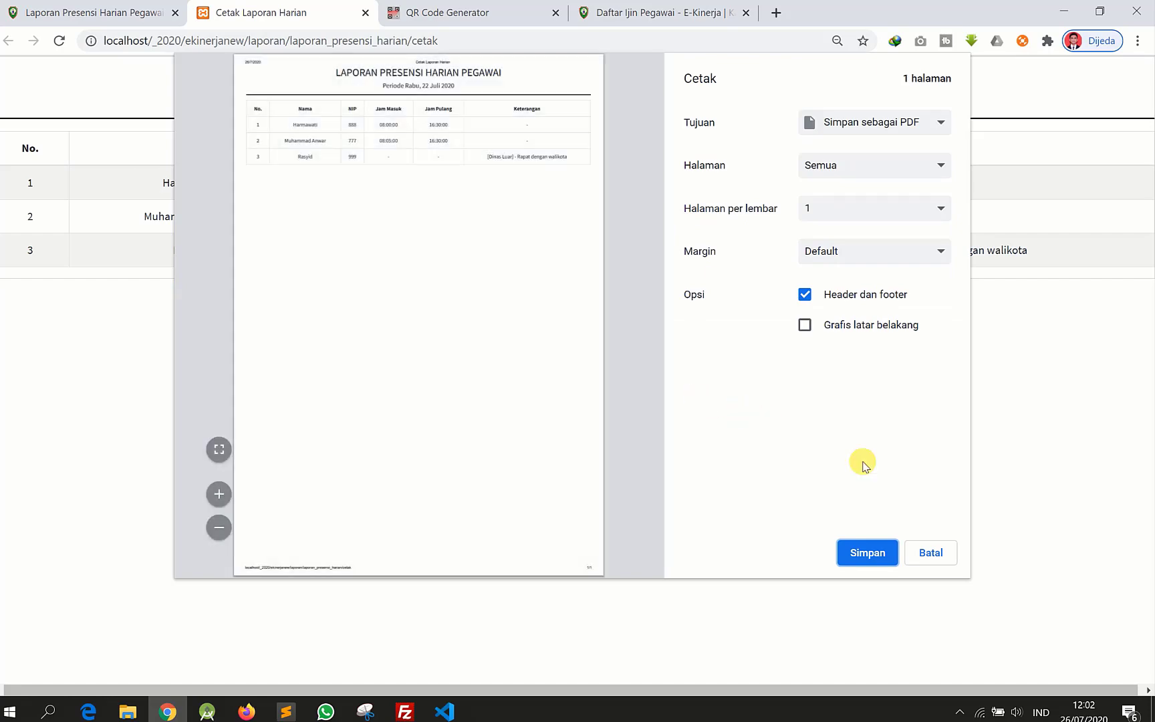
left_click(988, 582)
left_click(957, 566)
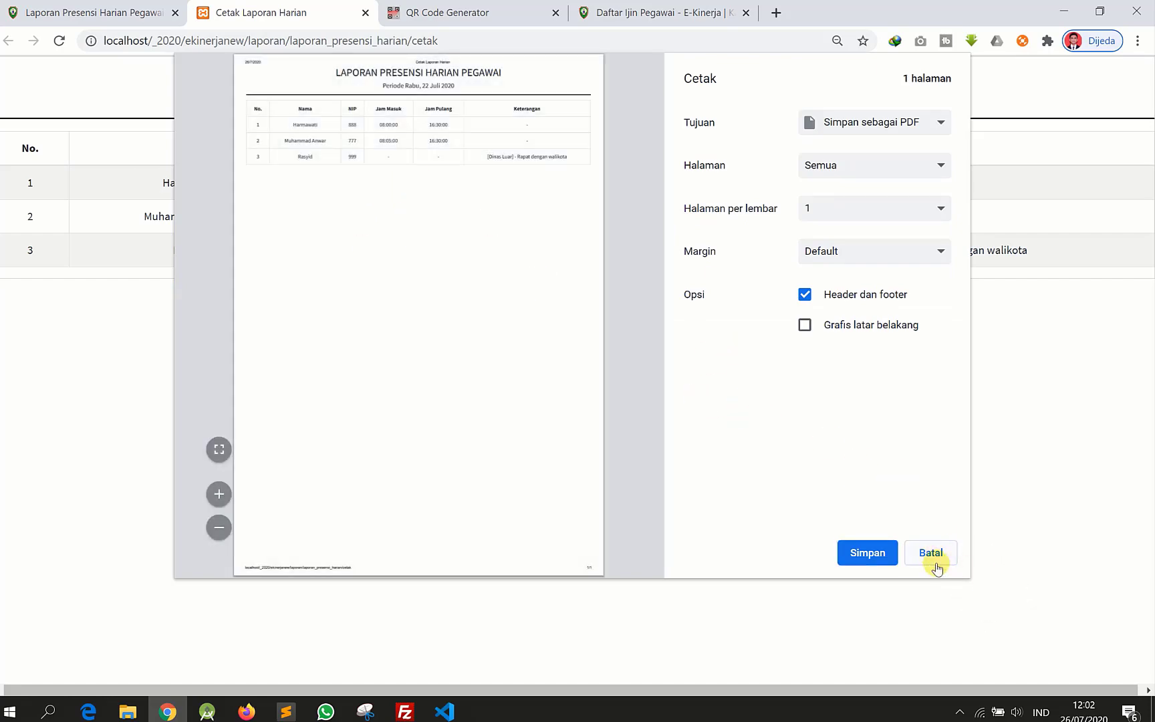
left_click(93, 12)
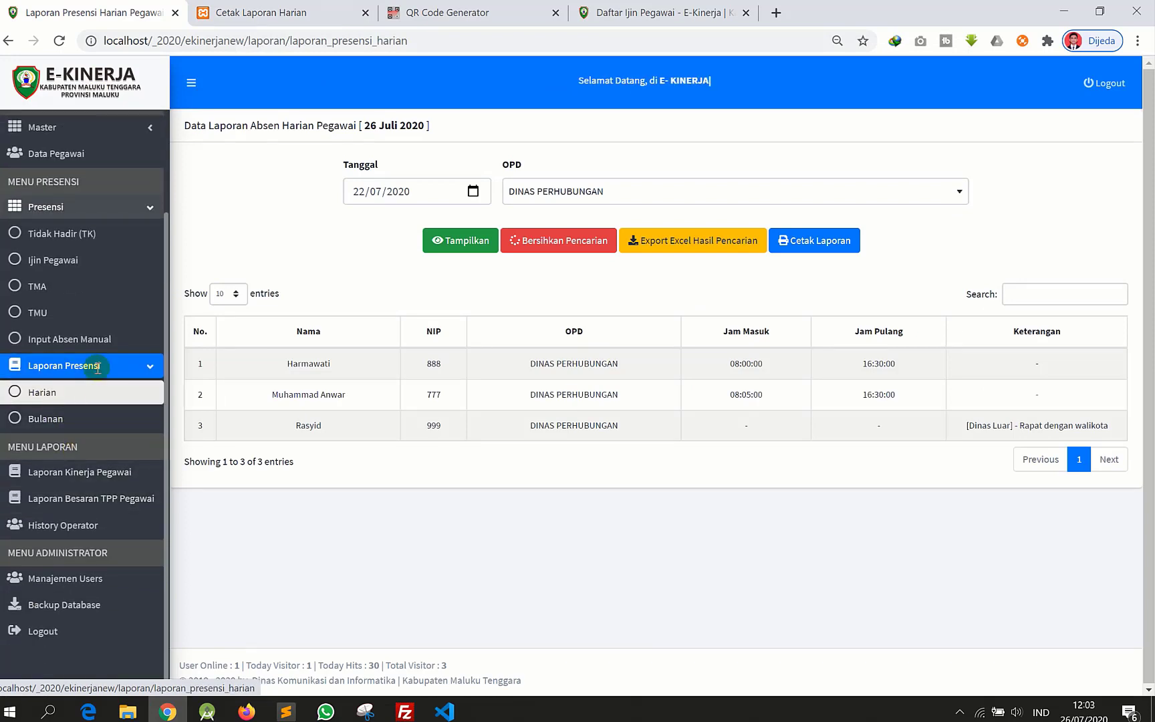
- Show the Juli 2020 monthly attendance report for the first listed employee, the SEKRETARIS
left_click(57, 421)
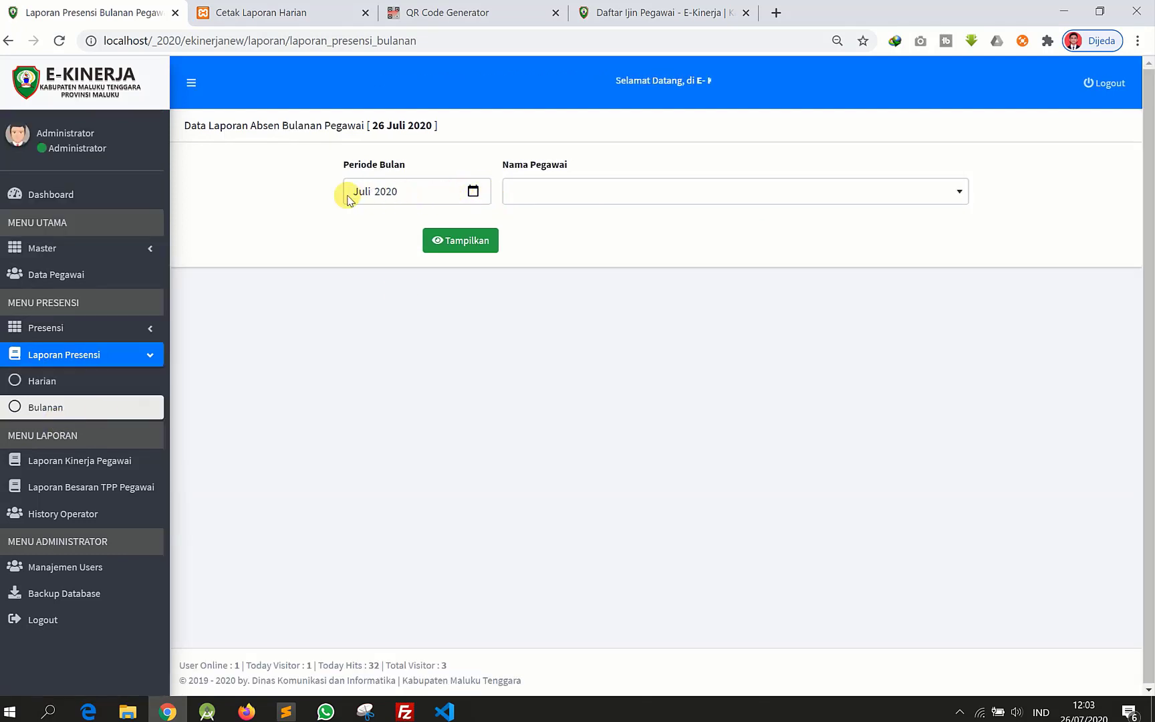
left_click(472, 191)
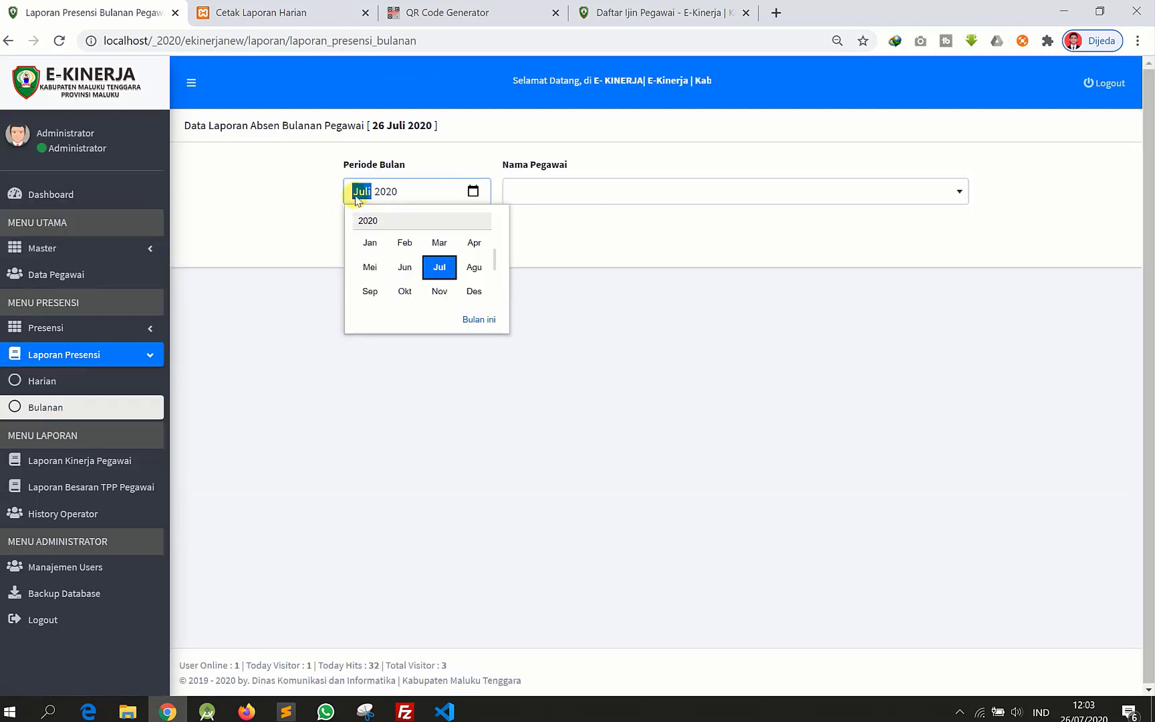
left_click(619, 261)
left_click(582, 192)
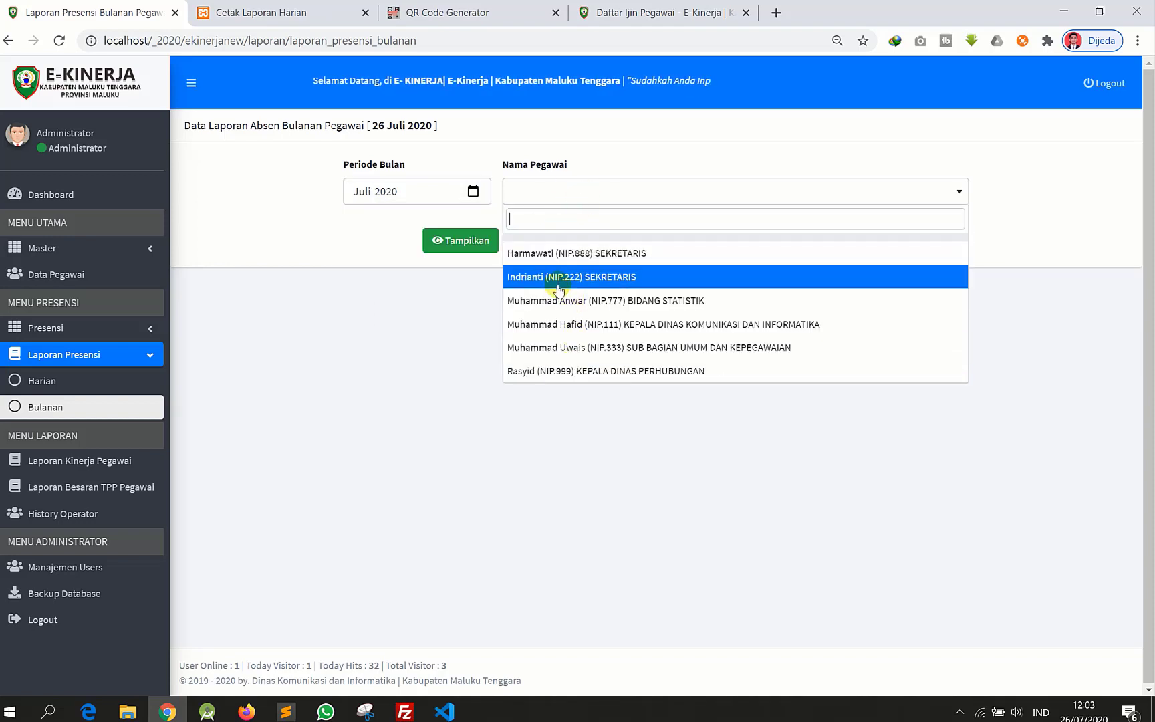
left_click(551, 253)
left_click(461, 245)
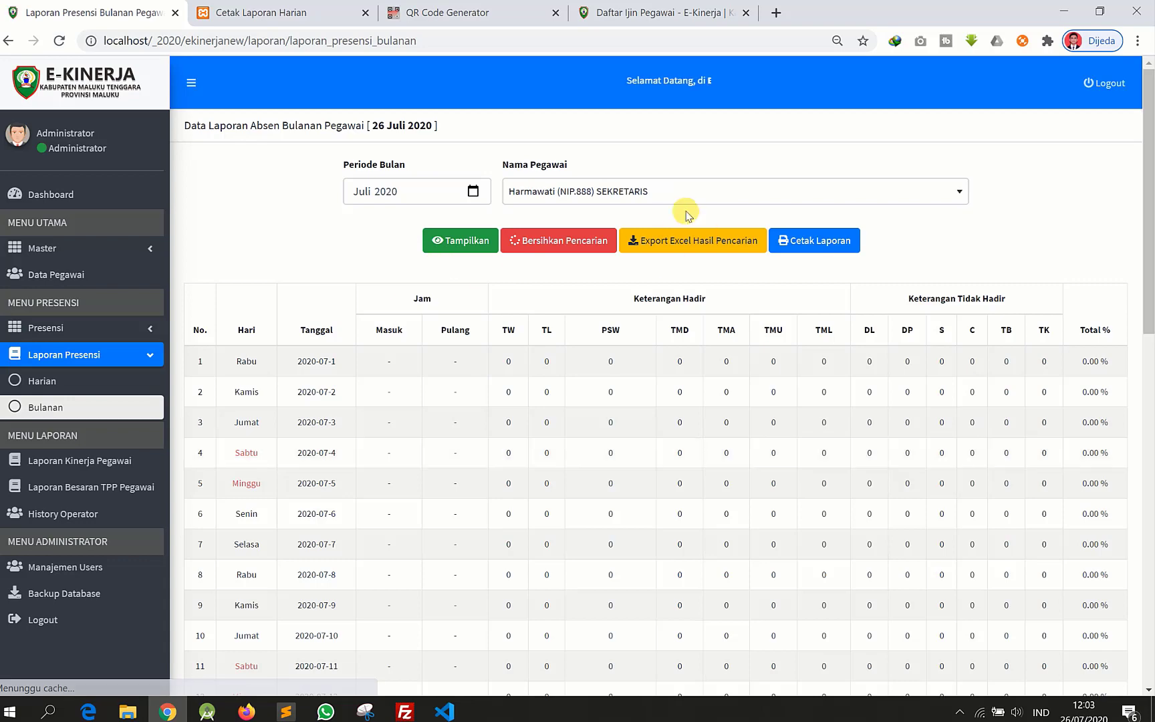
scroll(280, 354, "down", 1)
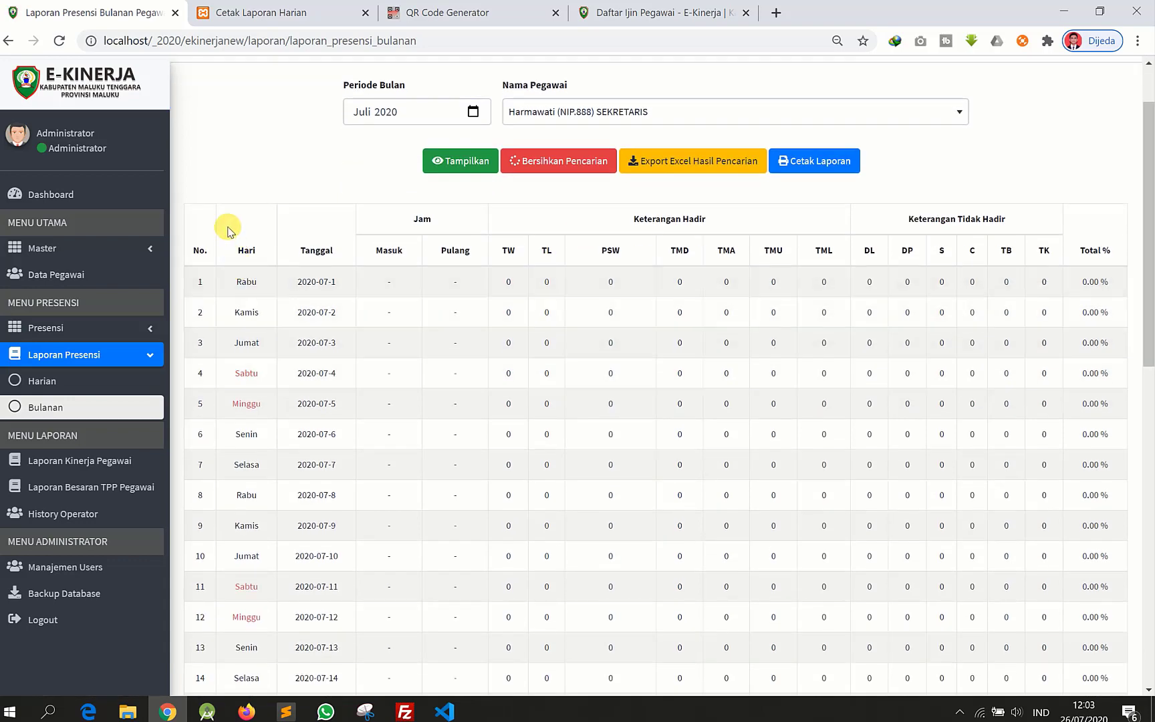
scroll(230, 266, "down", 2)
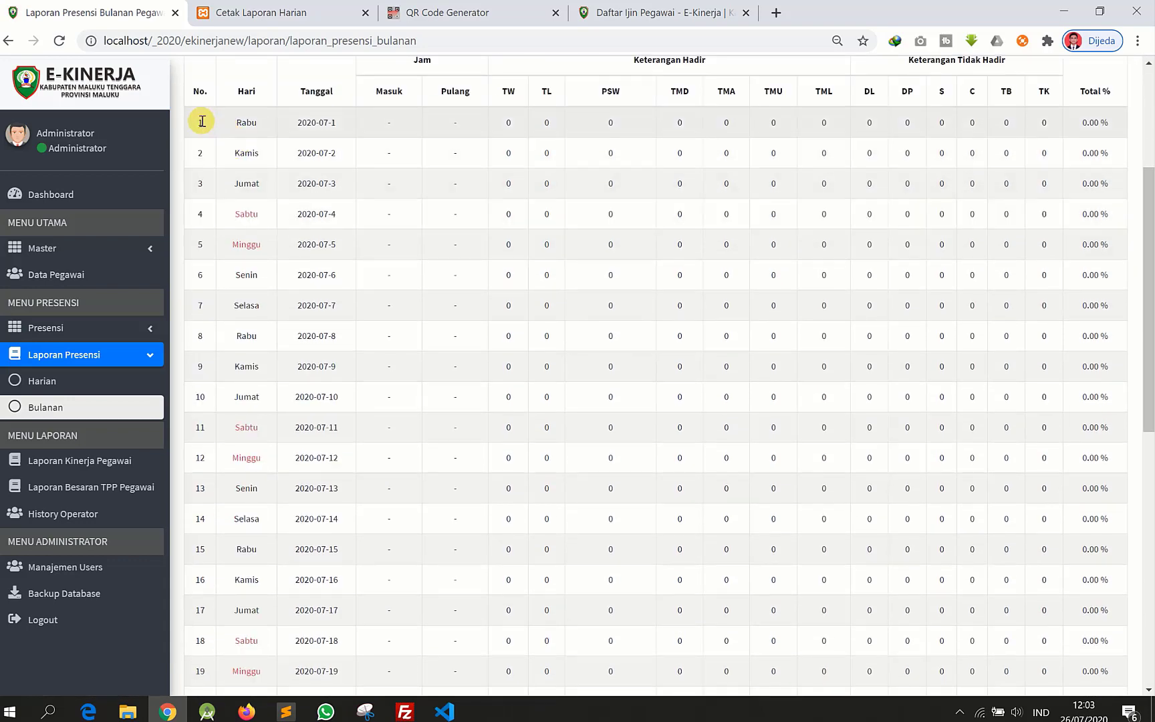
scroll(335, 312, "down", 8)
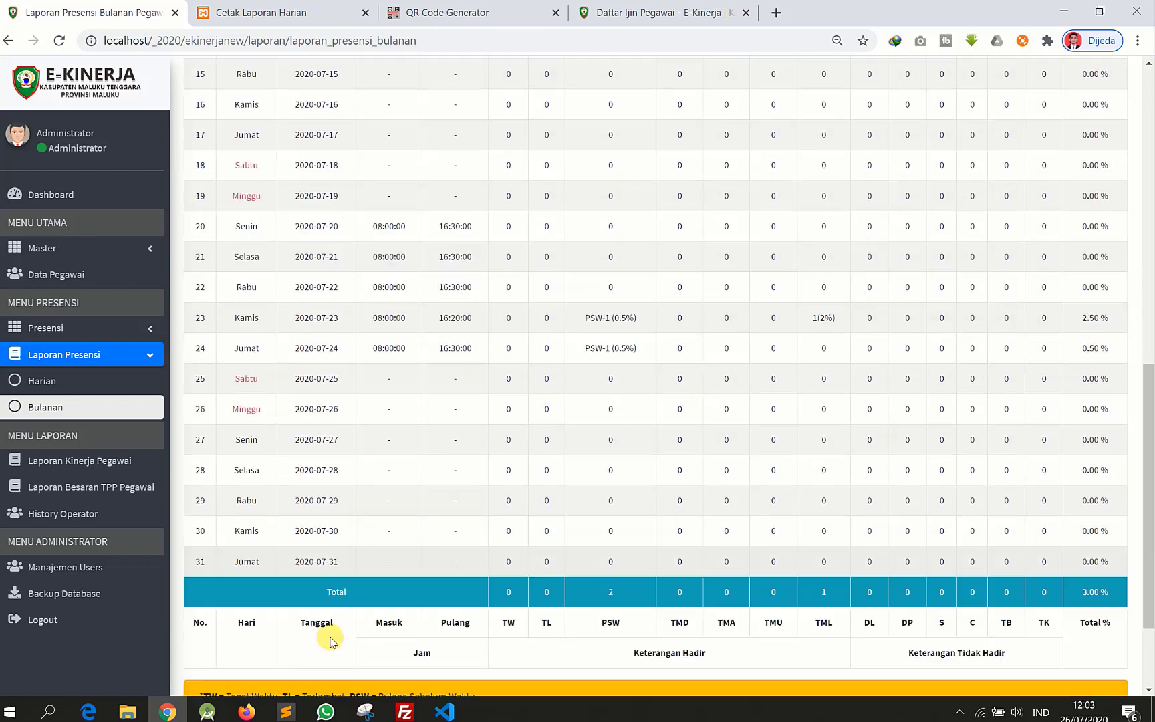
scroll(321, 434, "up", 6)
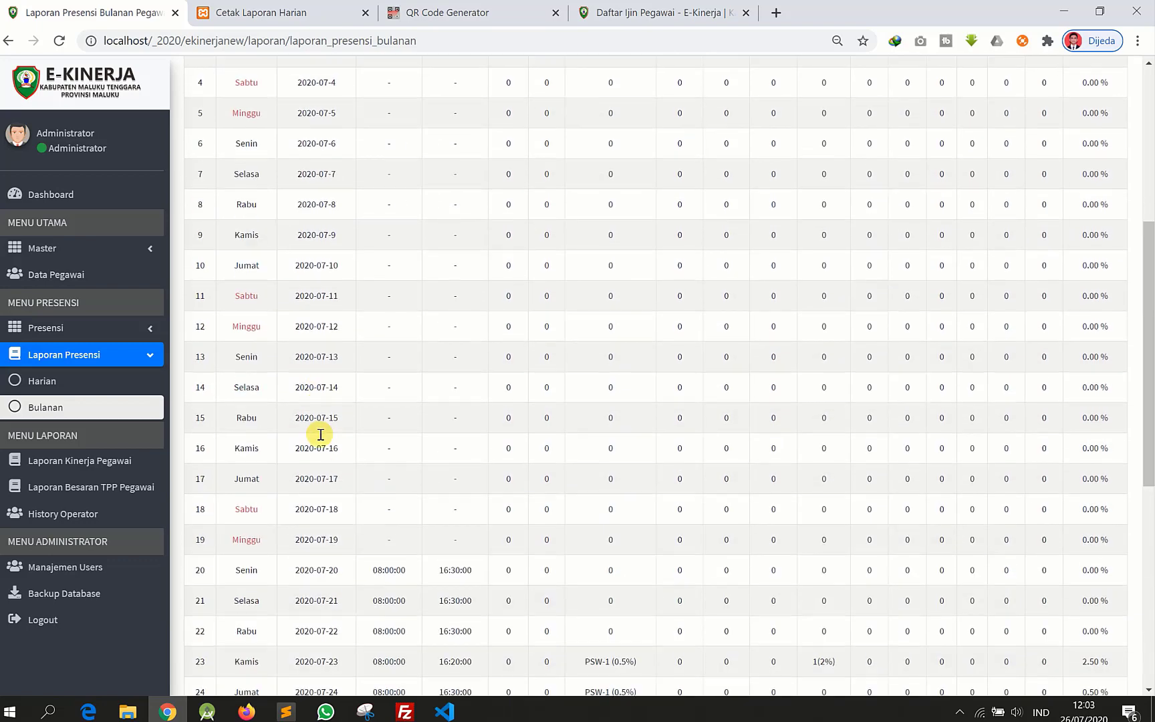
scroll(314, 431, "up", 5)
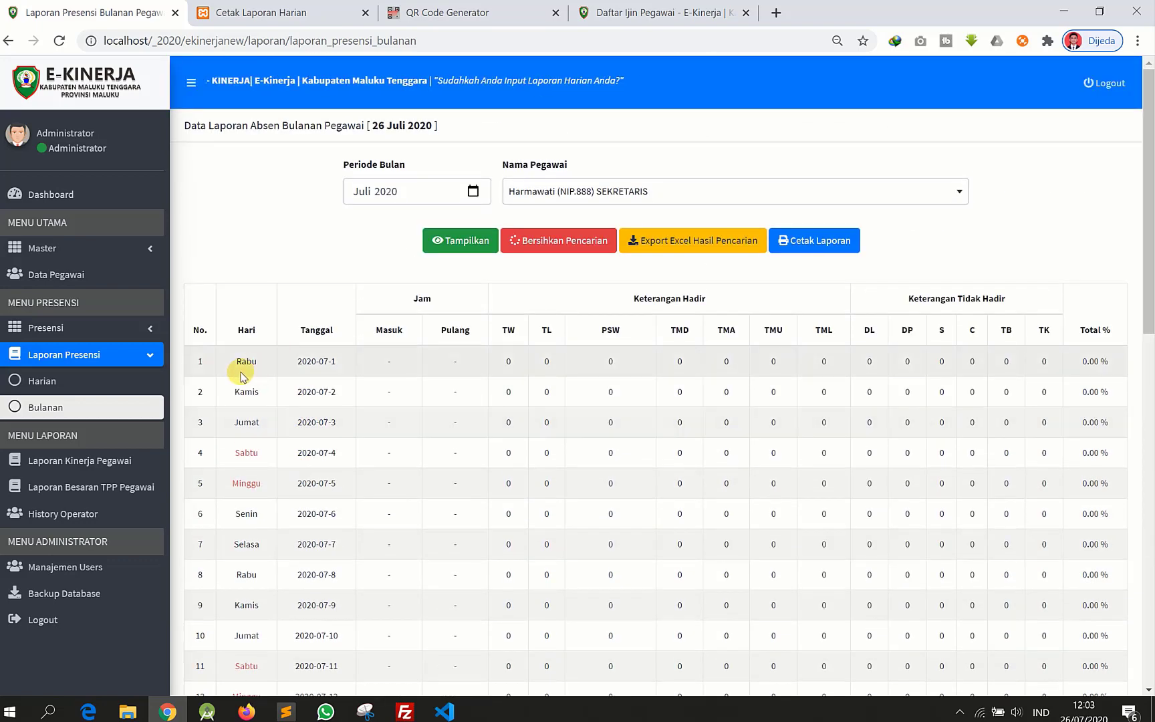
left_click_drag(236, 360, 343, 361)
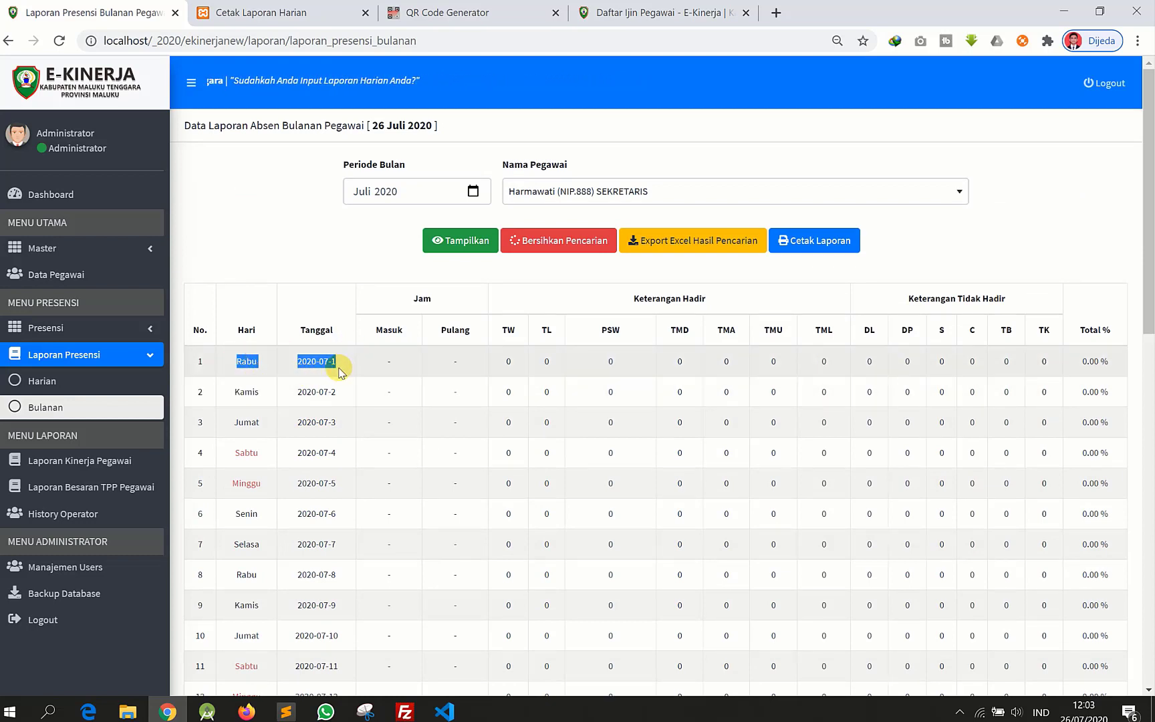
left_click(236, 366)
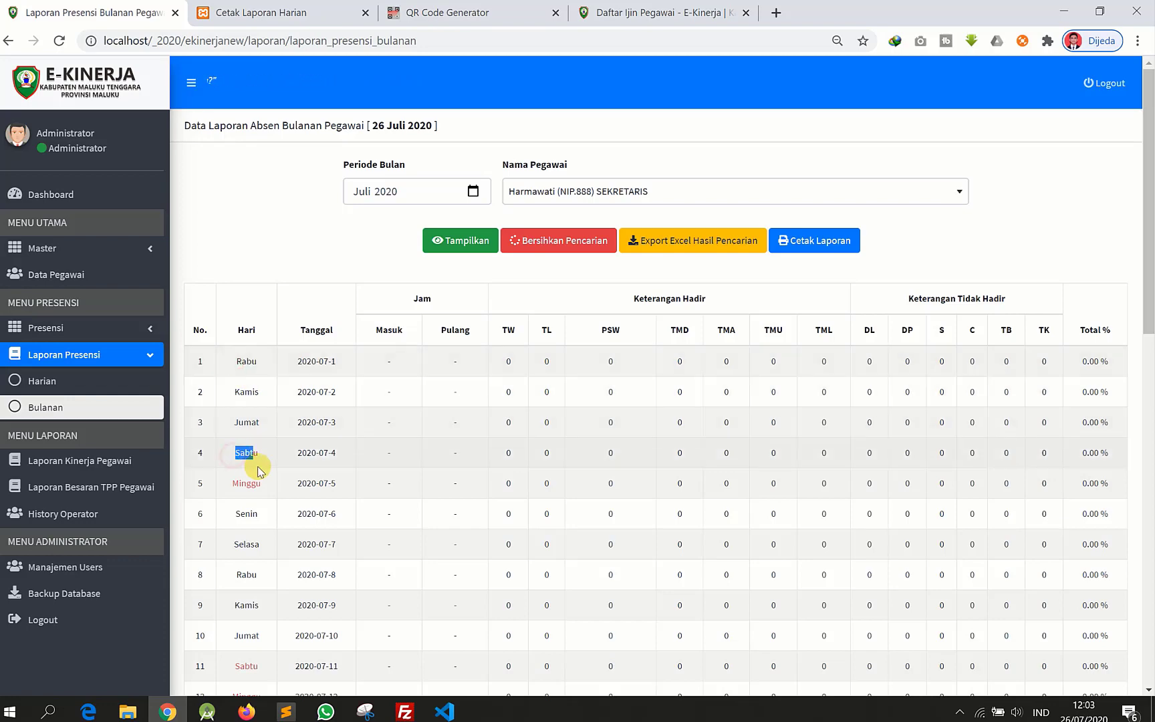
key("super")
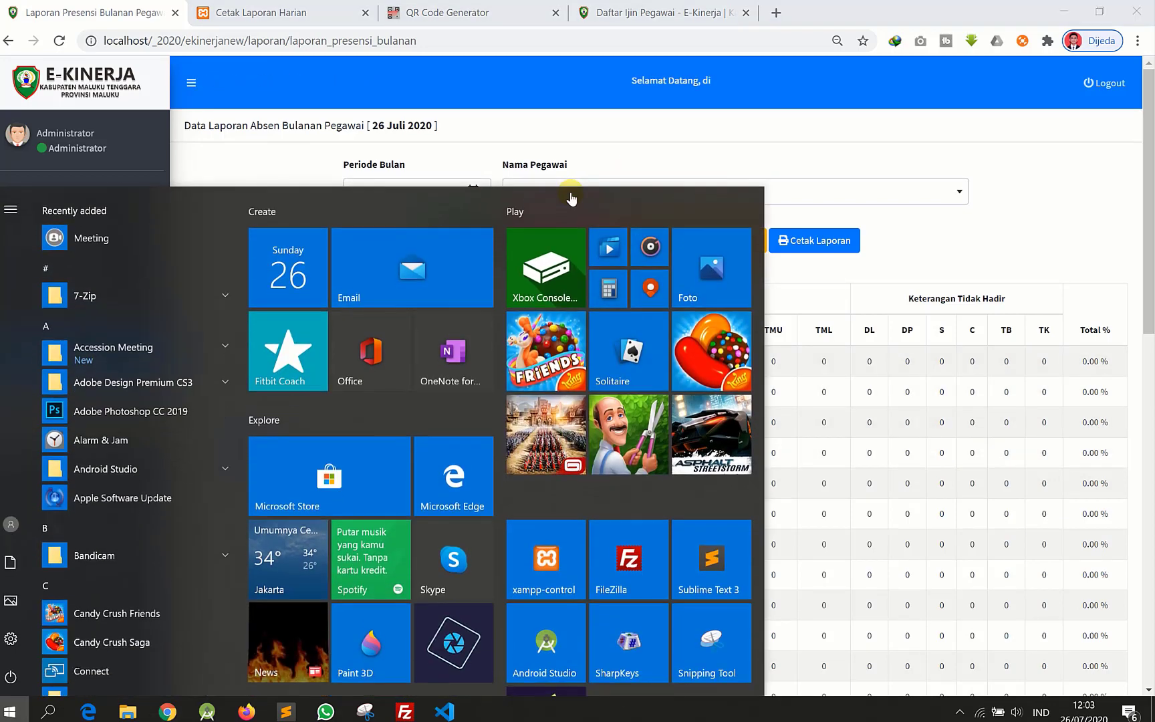
key("super")
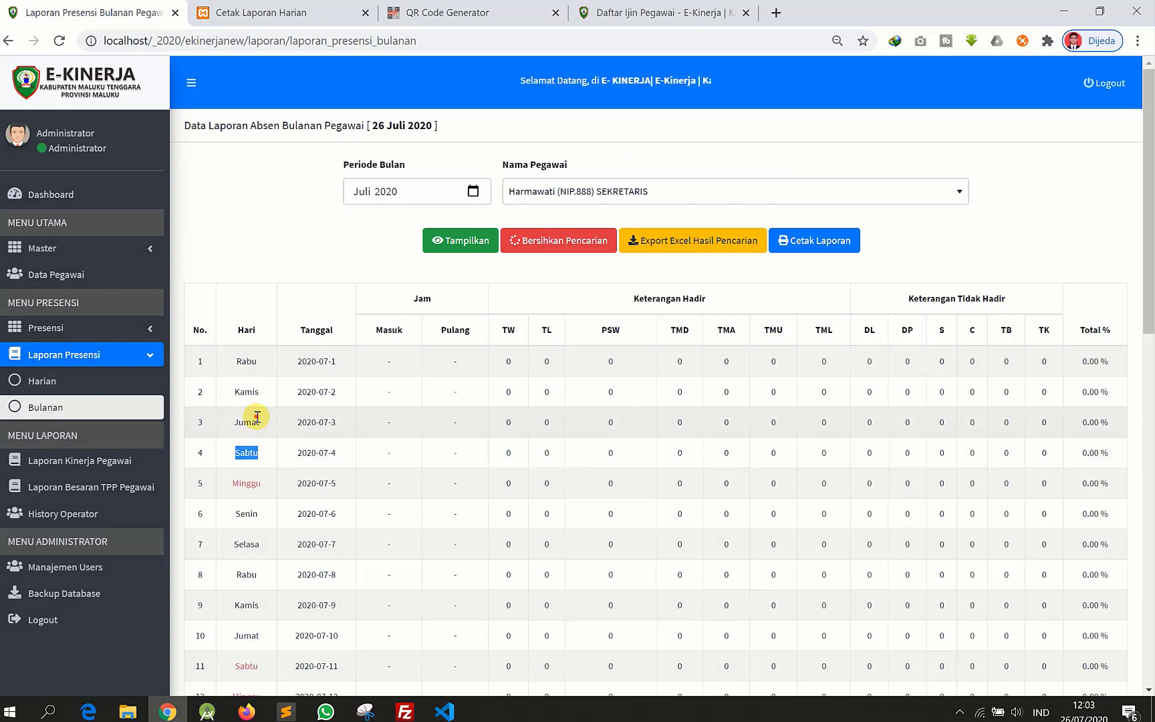
left_click(238, 361)
double_click(237, 361)
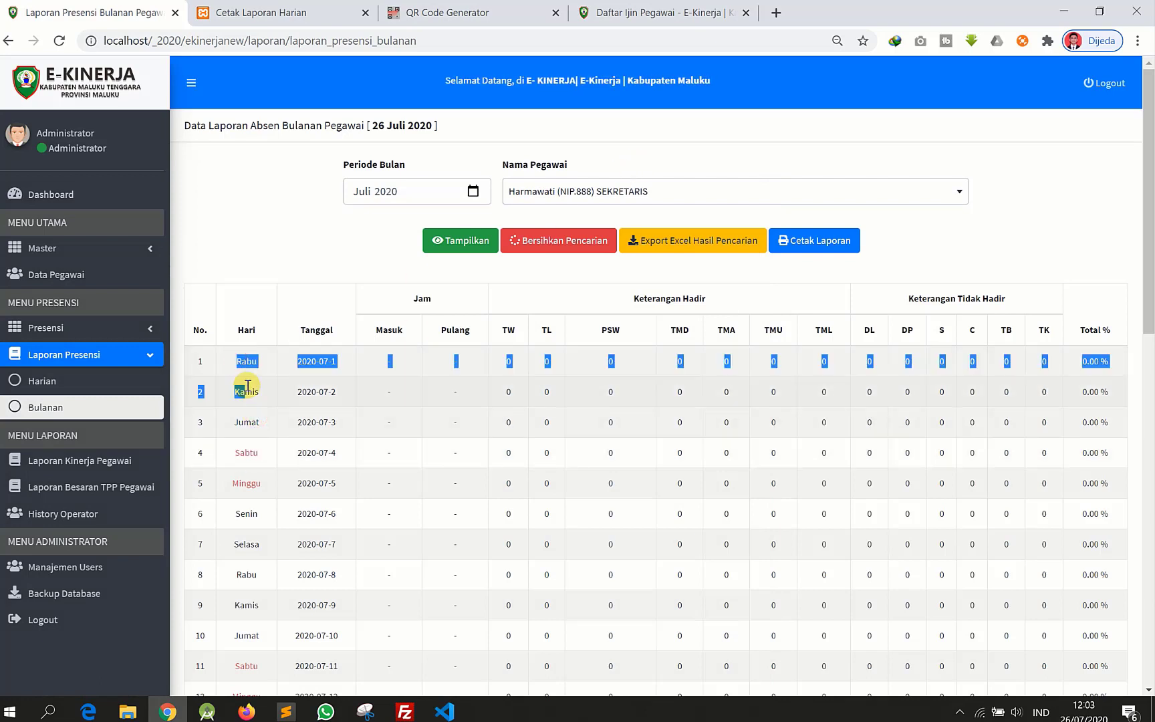
double_click(247, 454)
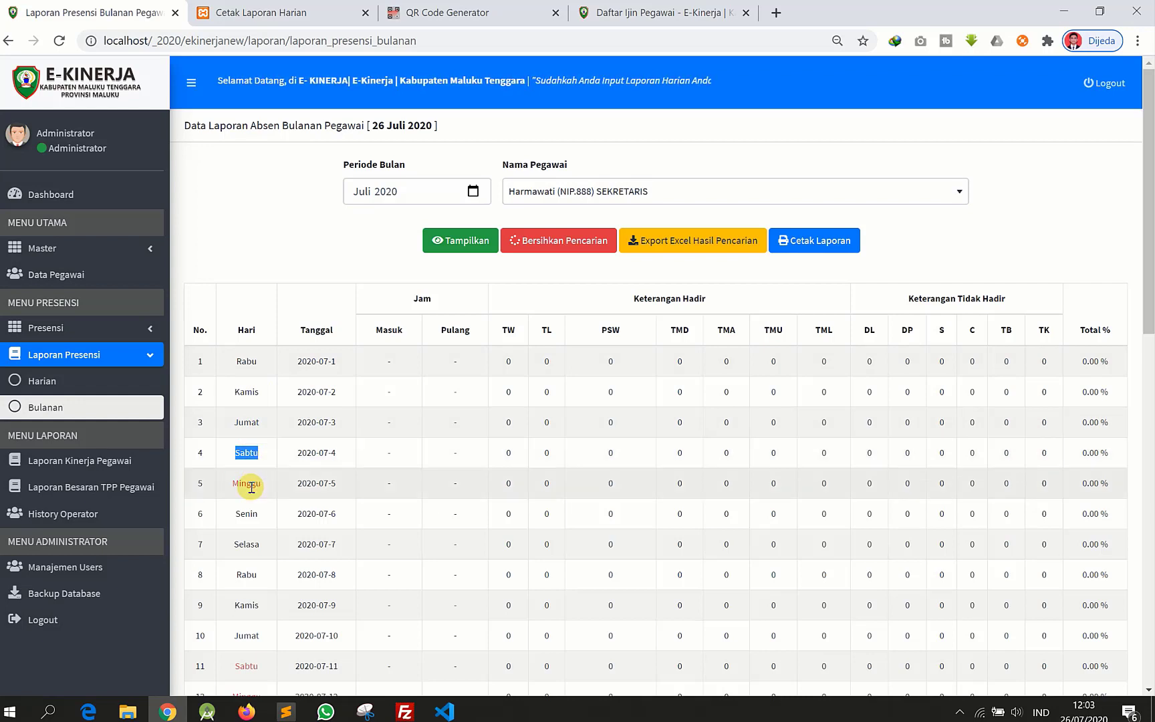
left_click(335, 453)
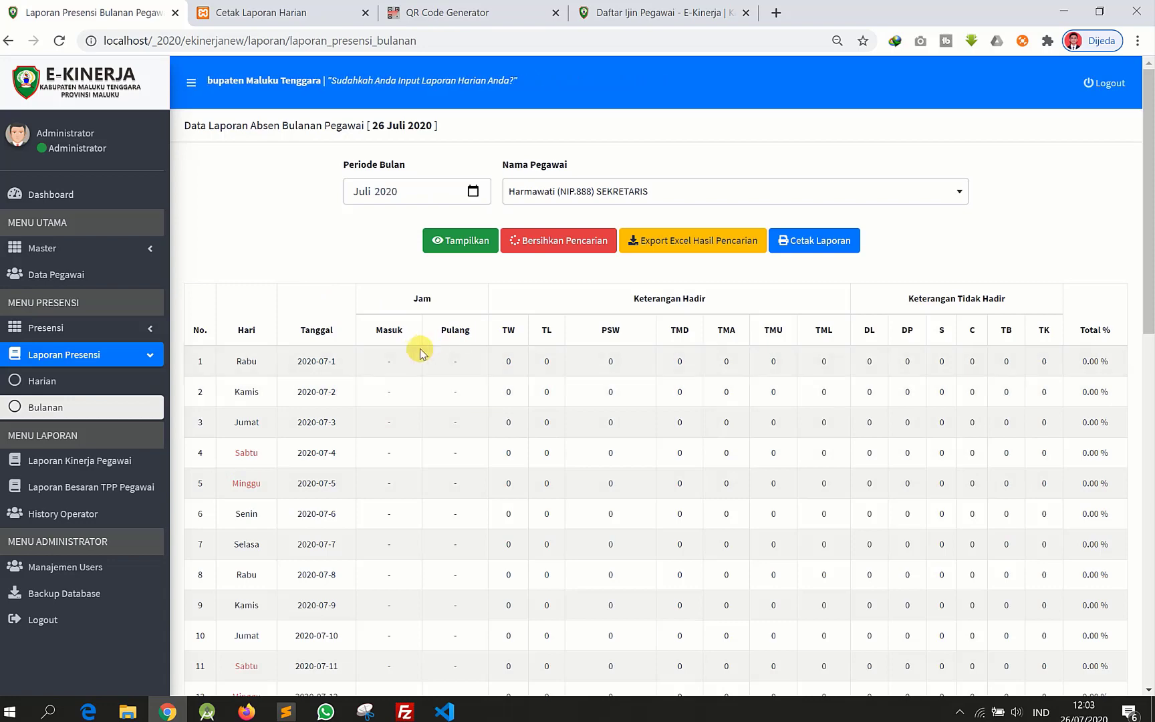
scroll(401, 382, "down", 3)
scroll(406, 396, "down", 6)
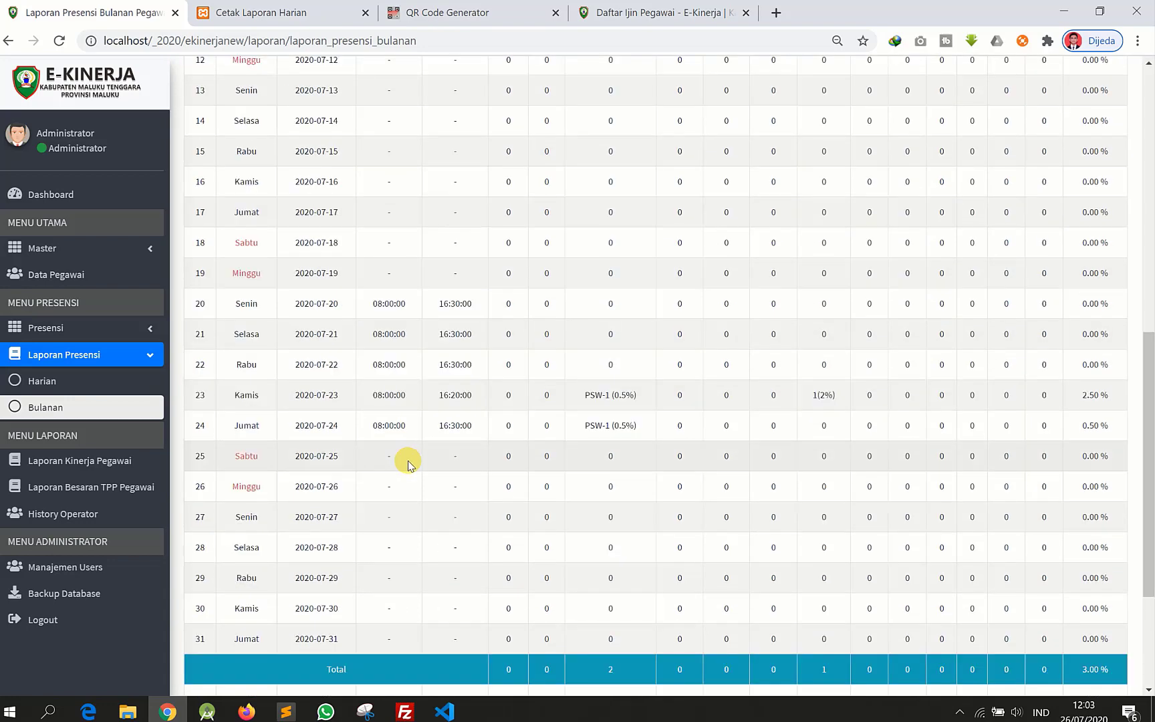
scroll(407, 460, "up", 8)
scroll(334, 478, "down", 3)
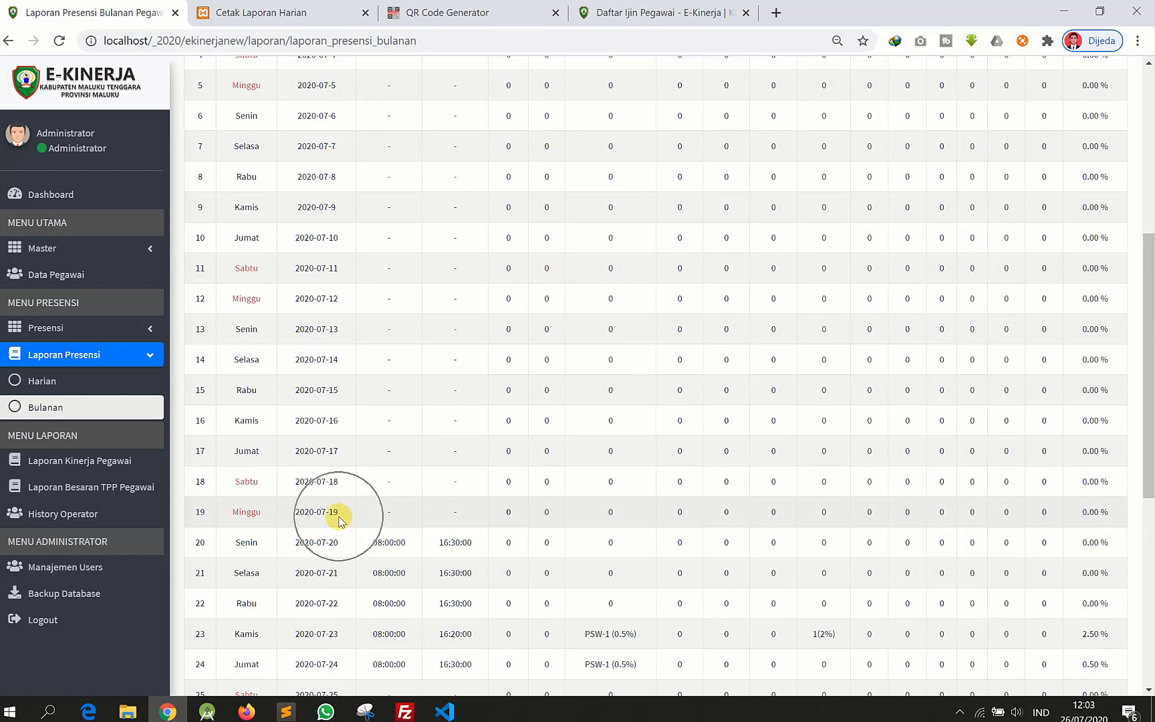
scroll(401, 321, "up", 4)
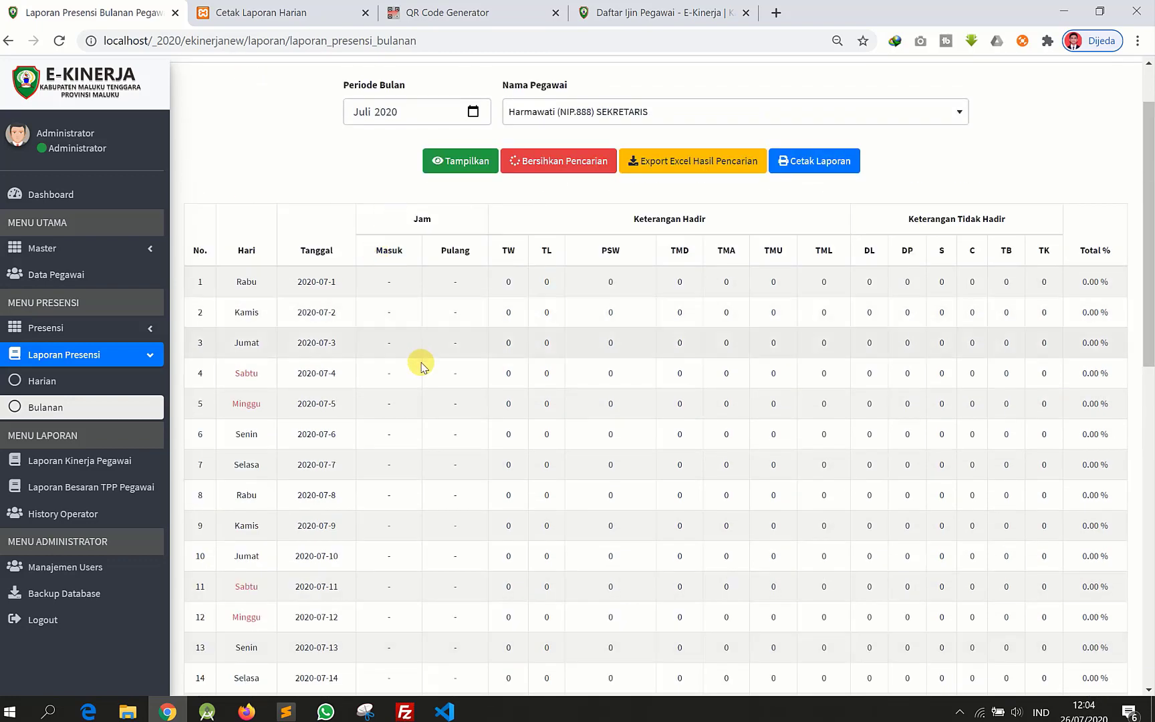
scroll(422, 364, "down", 6)
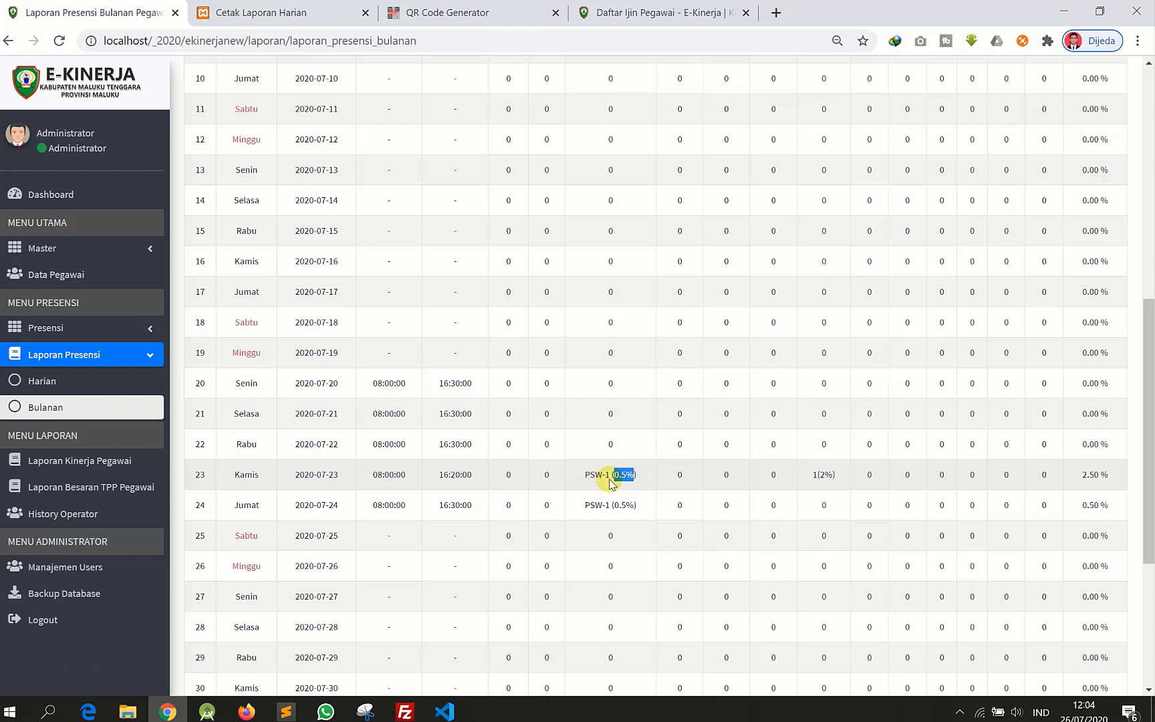
left_click(634, 476)
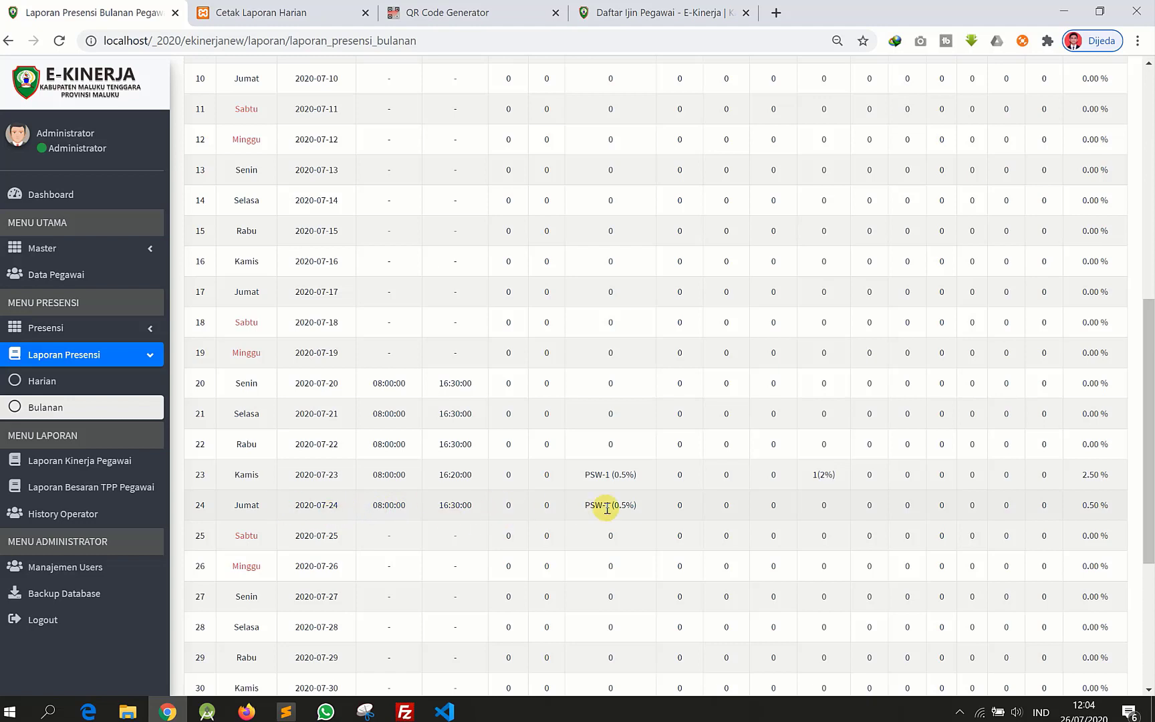
left_click(622, 472)
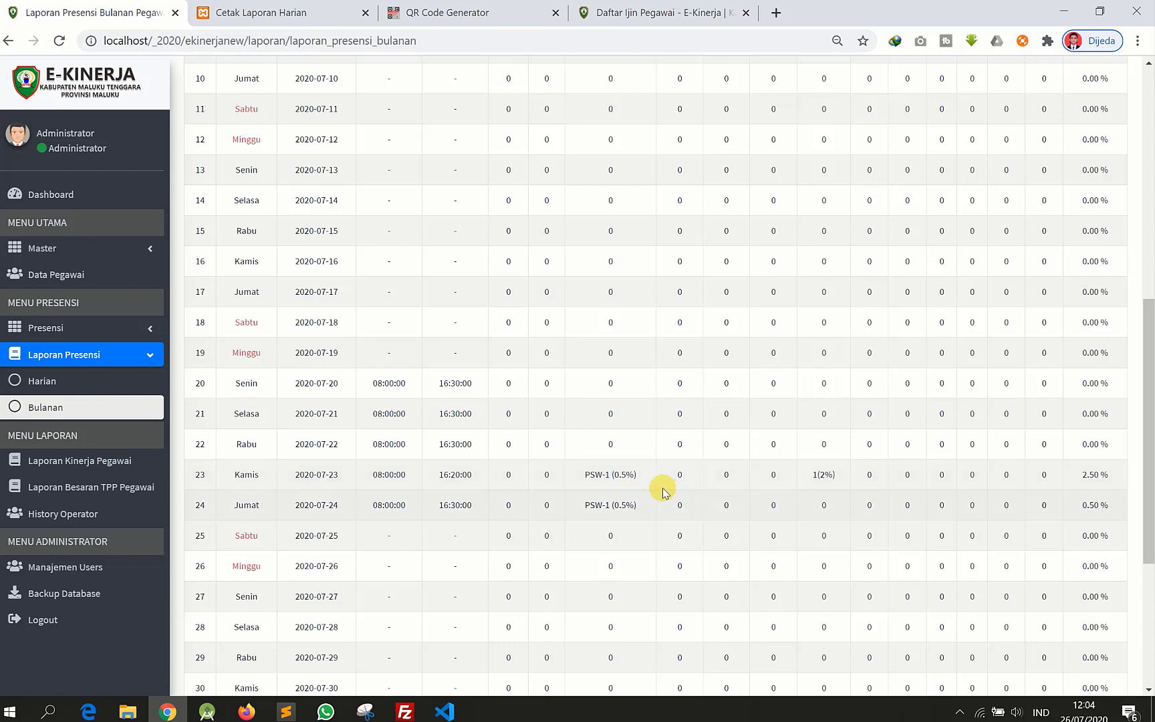
scroll(847, 512, "up", 10)
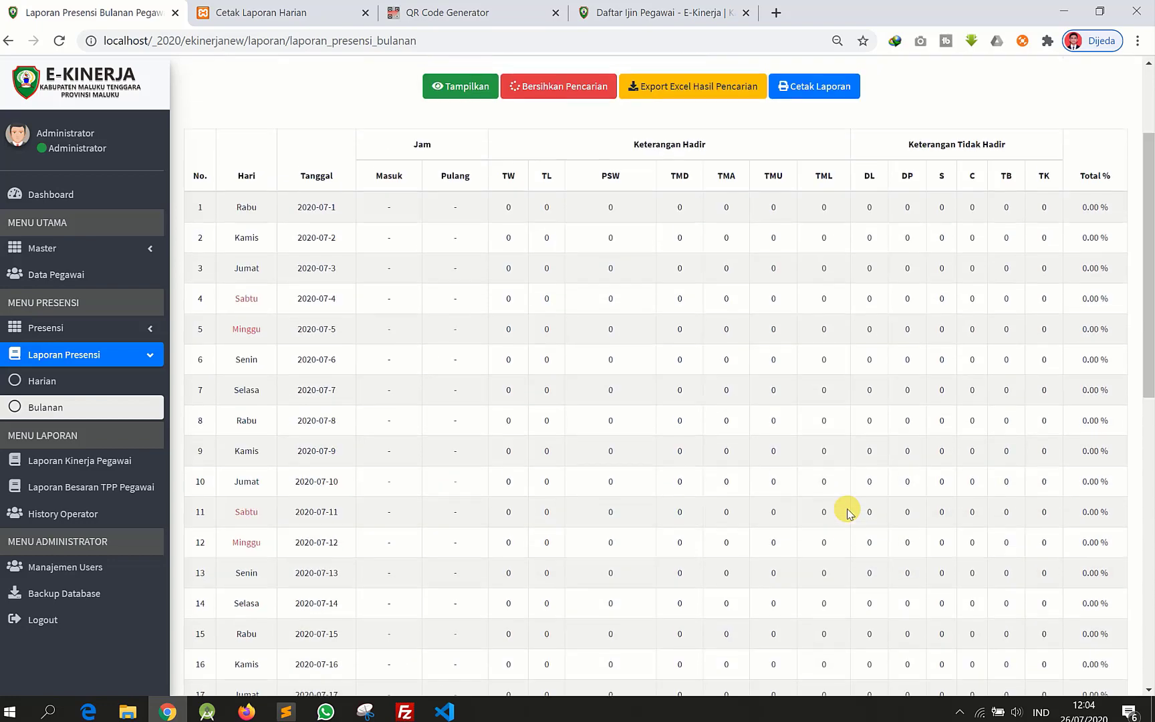
scroll(846, 343, "down", 8)
scroll(844, 433, "down", 5)
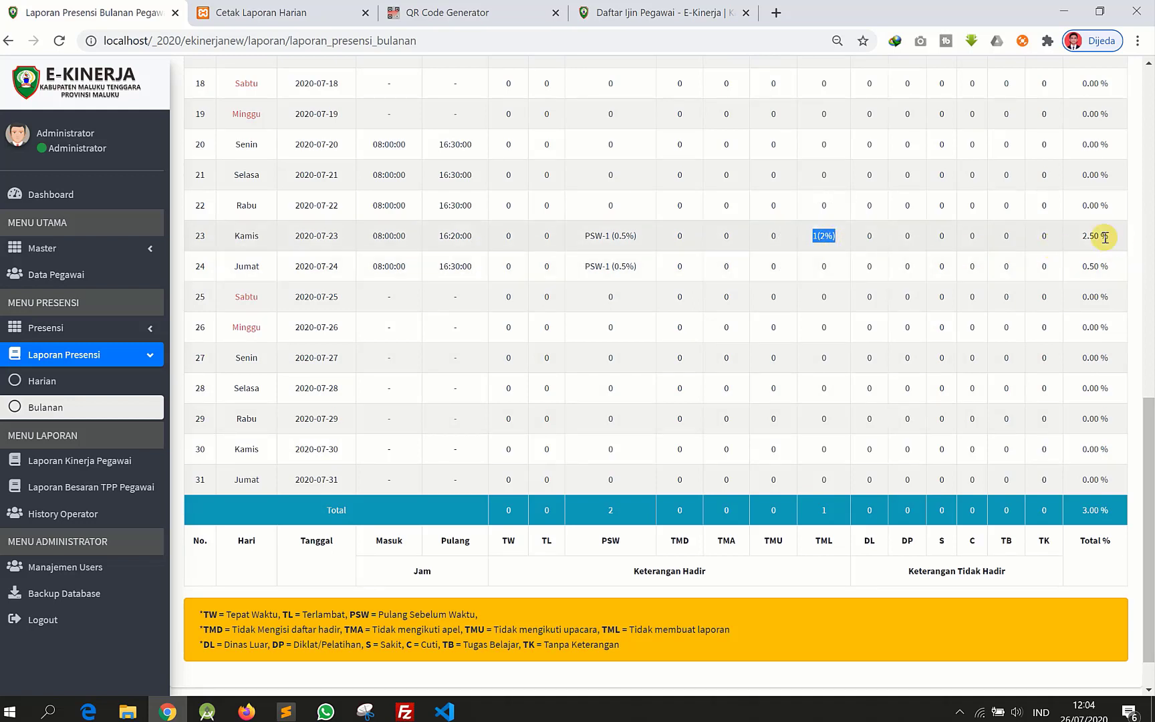
scroll(1095, 503, "up", 10)
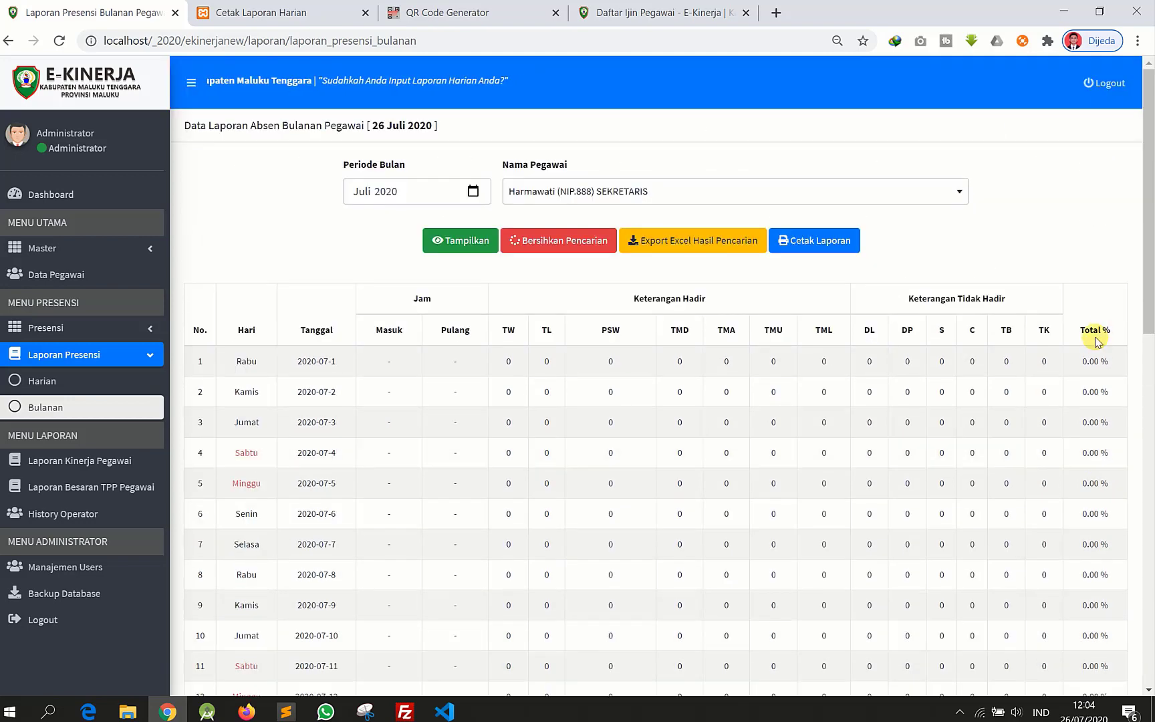
scroll(1094, 335, "down", 7)
scroll(1070, 524, "down", 5)
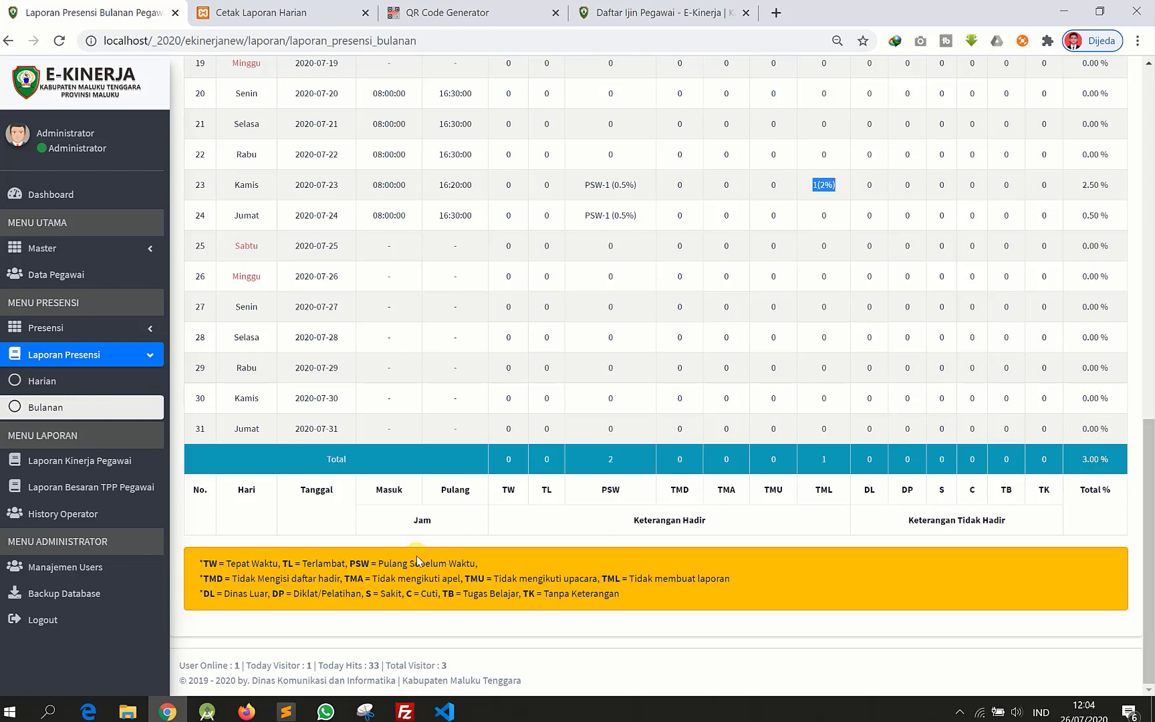
scroll(416, 557, "up", 12)
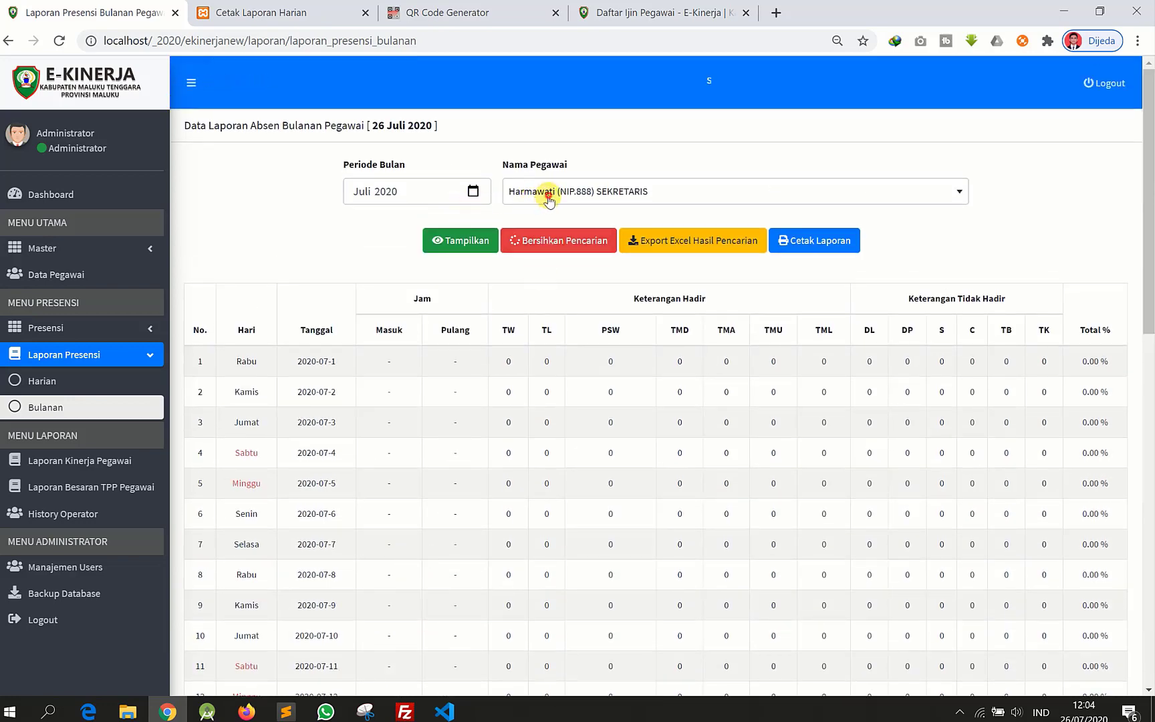
- Load another employee's Juli 2020 monthly attendance report and scroll through it
left_click(548, 194)
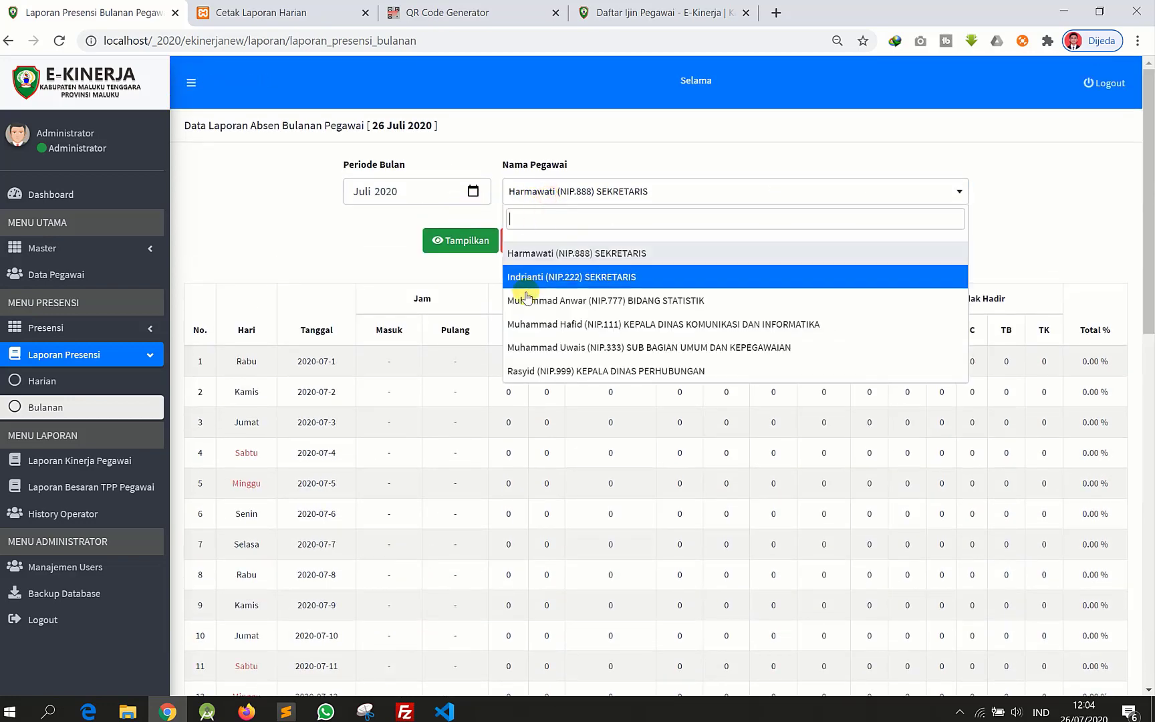
left_click(565, 348)
left_click(472, 252)
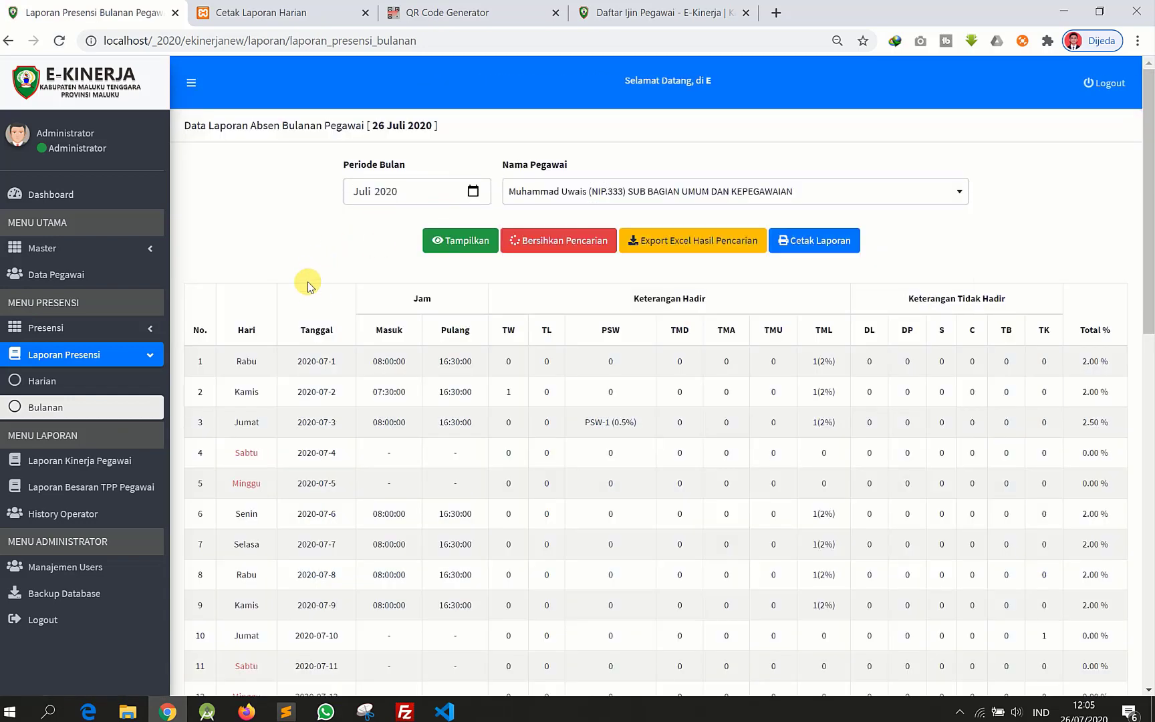
scroll(483, 286, "down", 2)
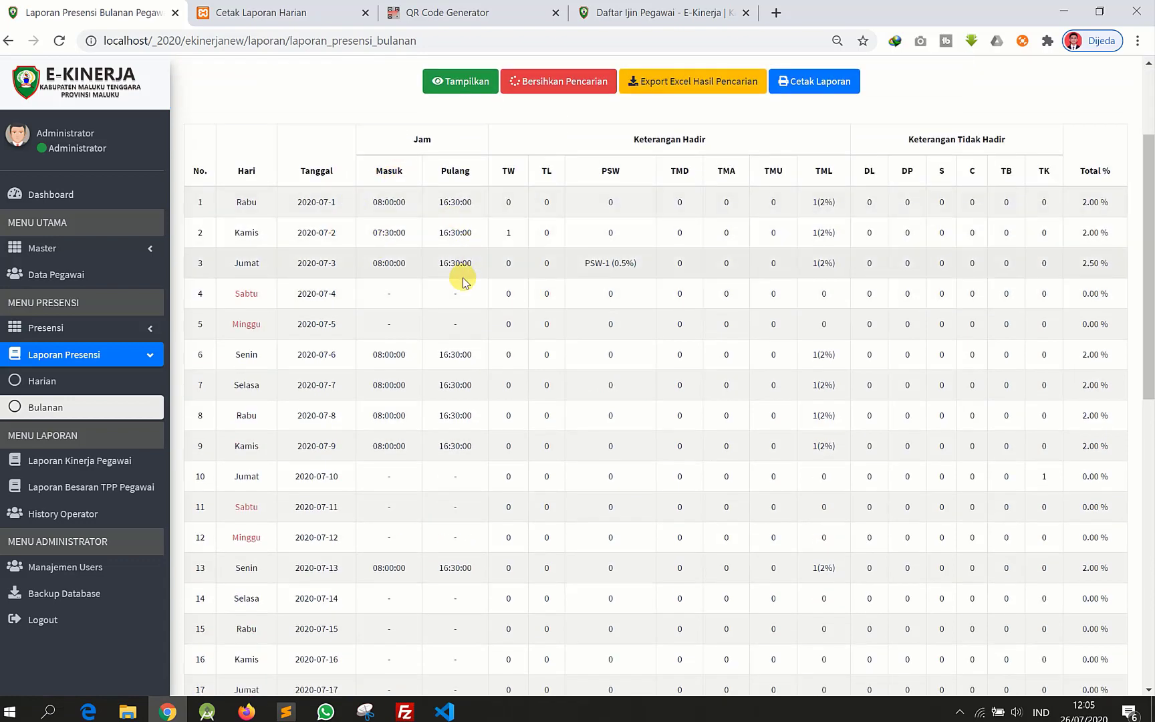
scroll(456, 301, "down", 7)
scroll(454, 374, "up", 9)
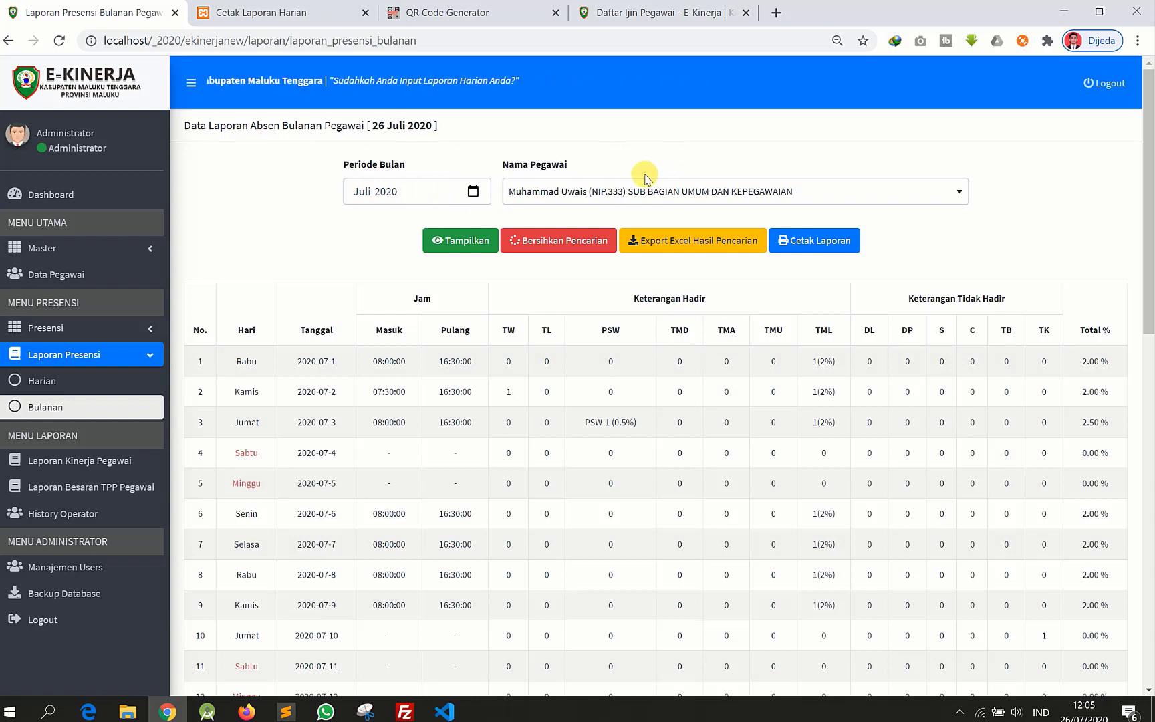
- Export the attendance results to Excel, then go to the Laporan Kinerja Pegawai page
left_click(657, 242)
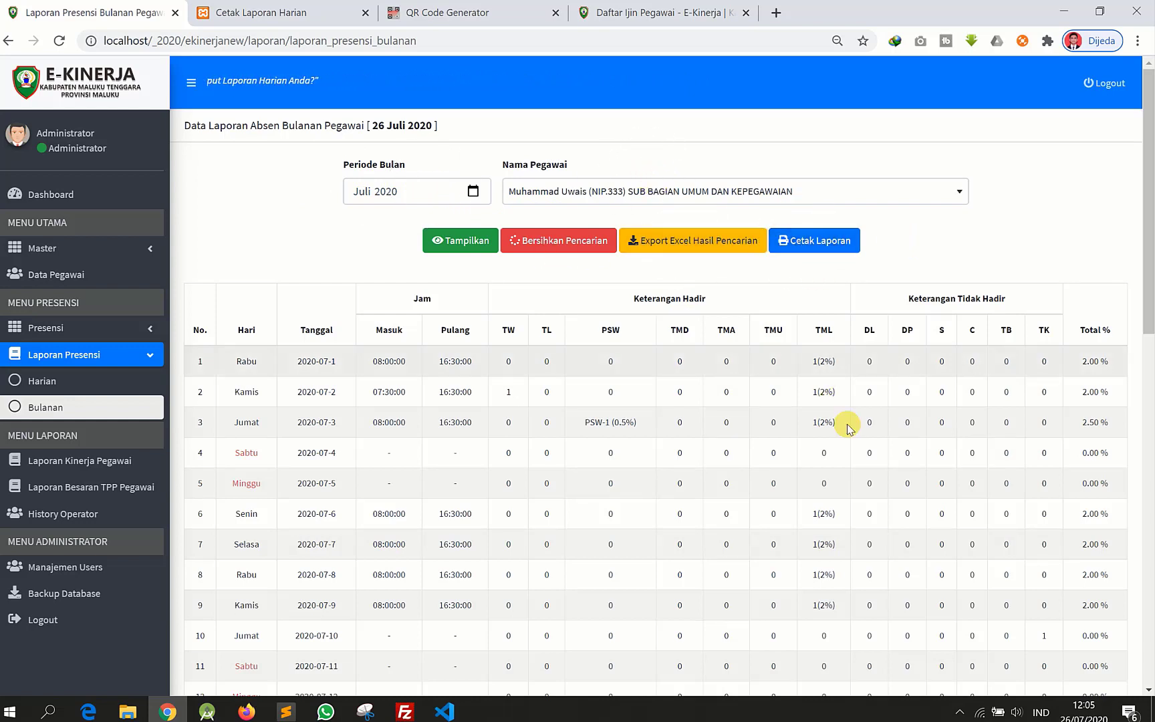
scroll(852, 432, "down", 5)
scroll(853, 434, "down", 4)
left_click(72, 468)
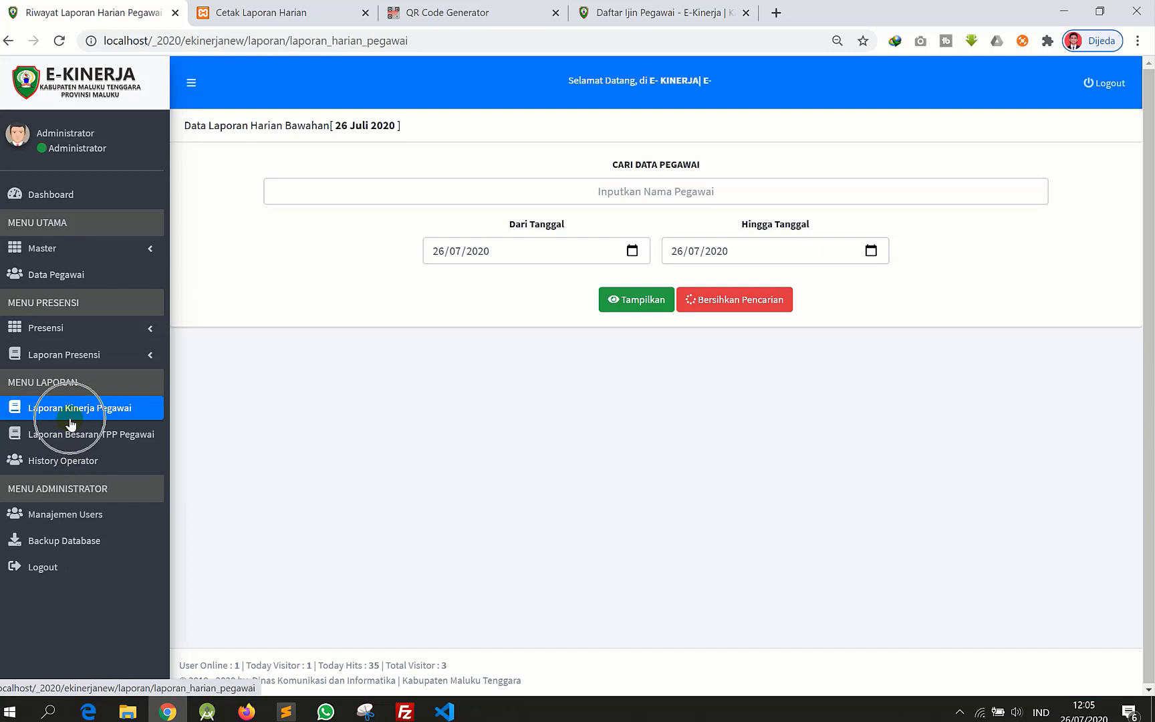
- List the daily performance reports of the employee found by 'uwa' from 01/07/2020 to 26/07/2020
left_click(48, 413)
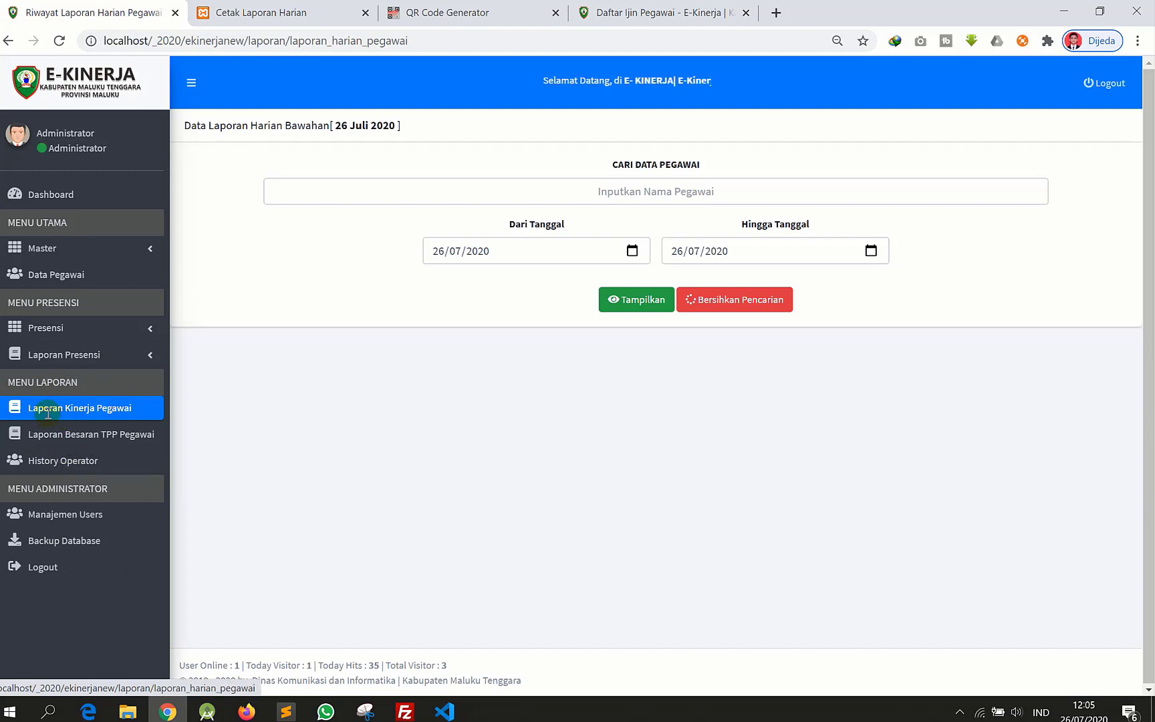
left_click(632, 180)
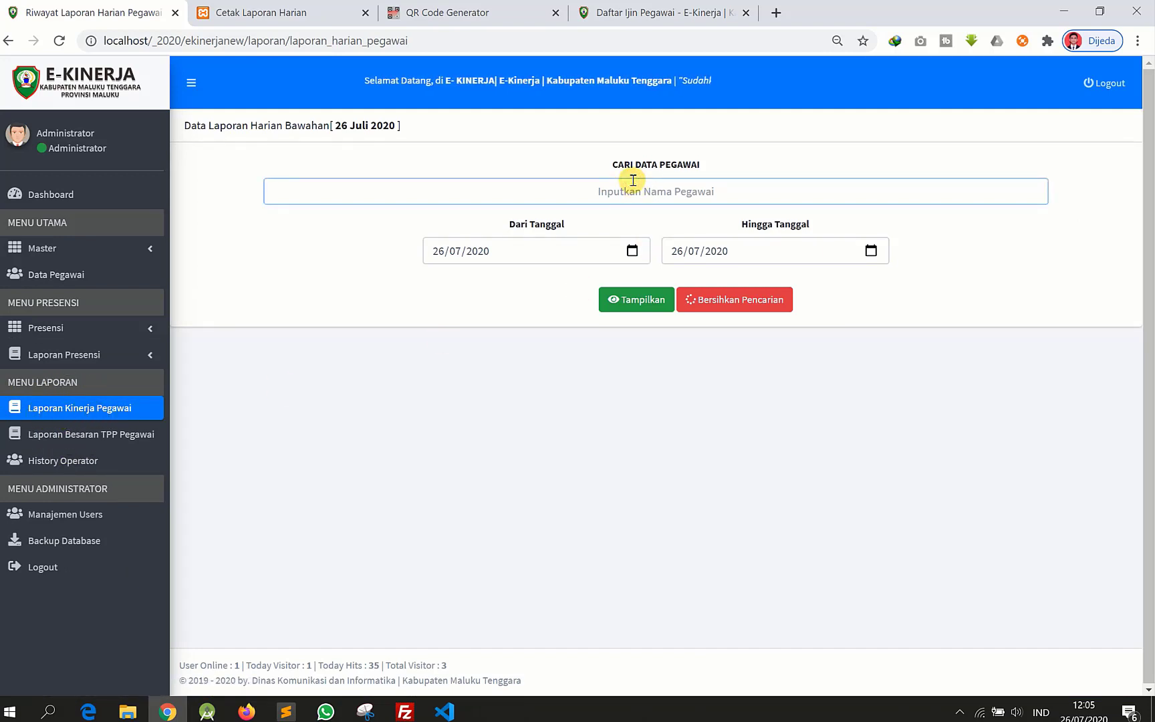
type("uwa")
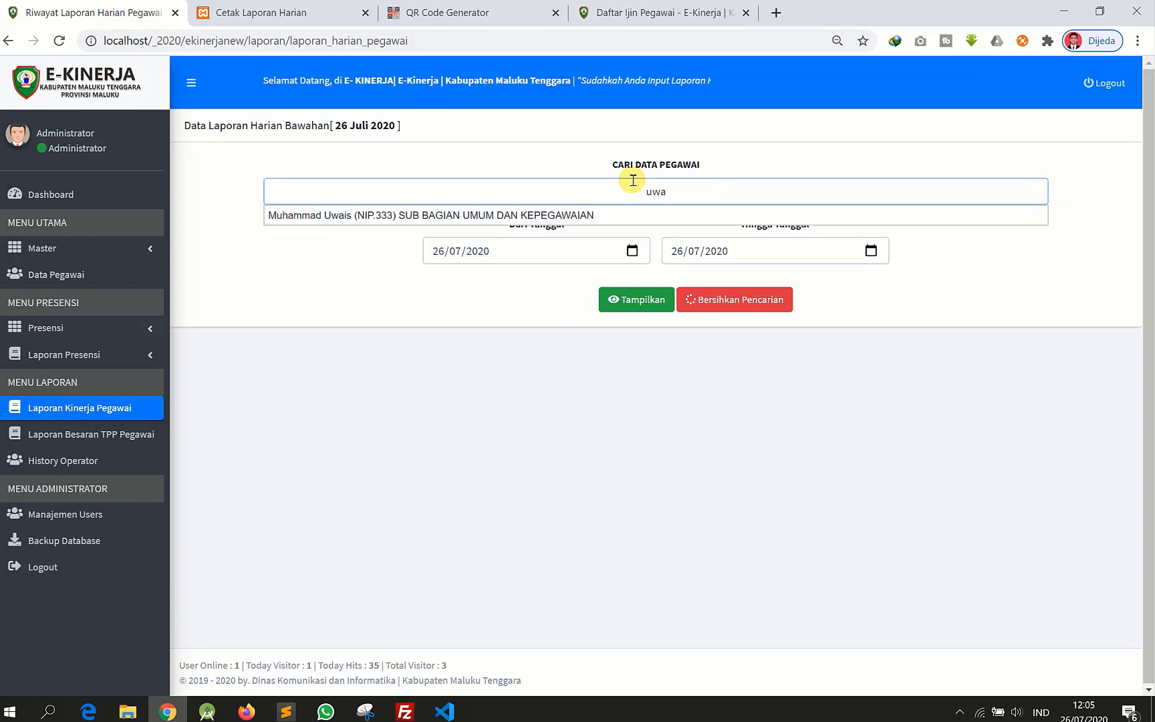
left_click(610, 215)
left_click(630, 250)
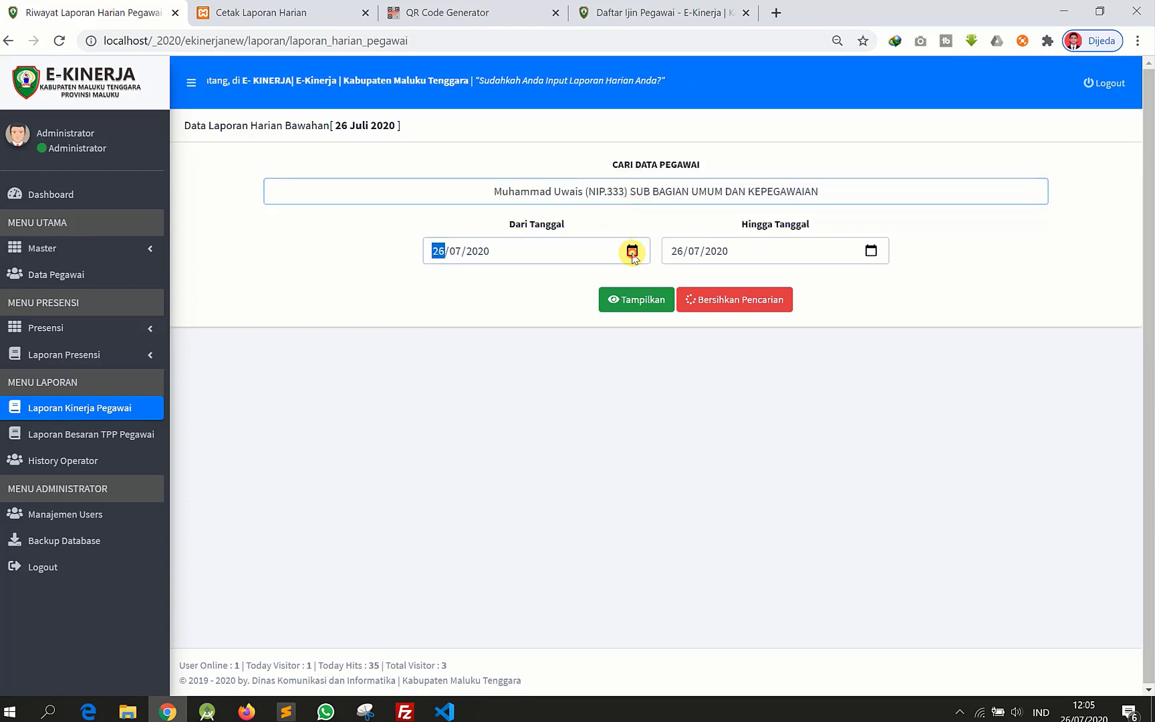
left_click(501, 329)
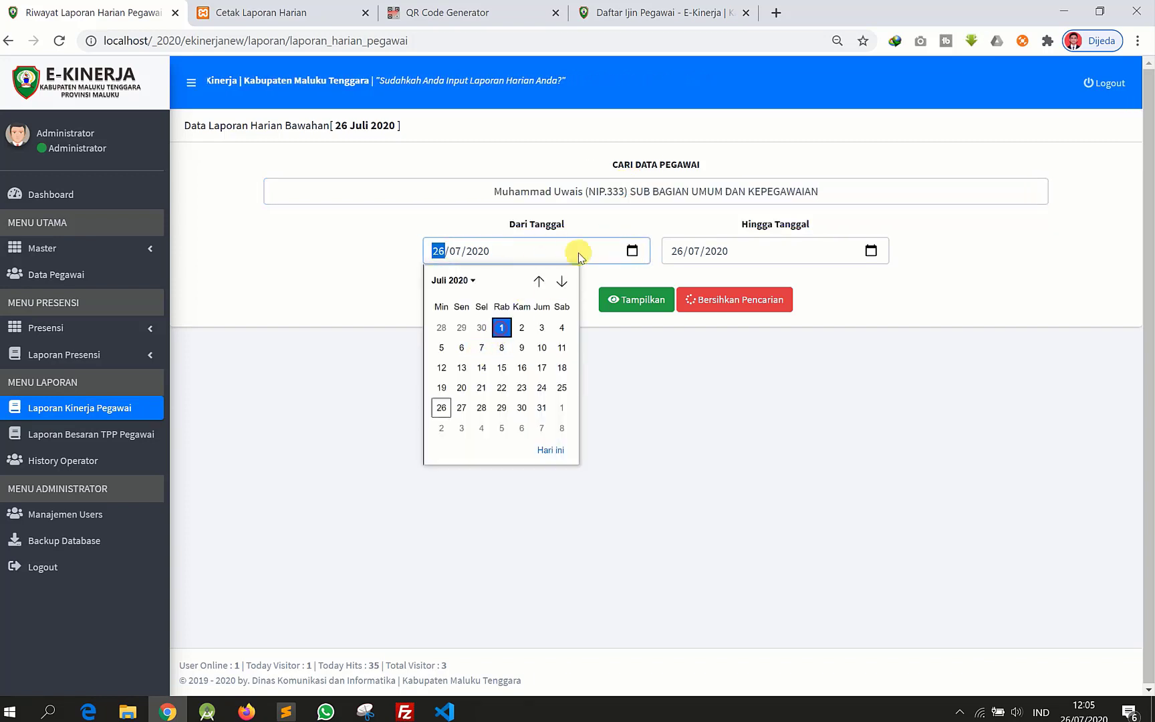
left_click(646, 306)
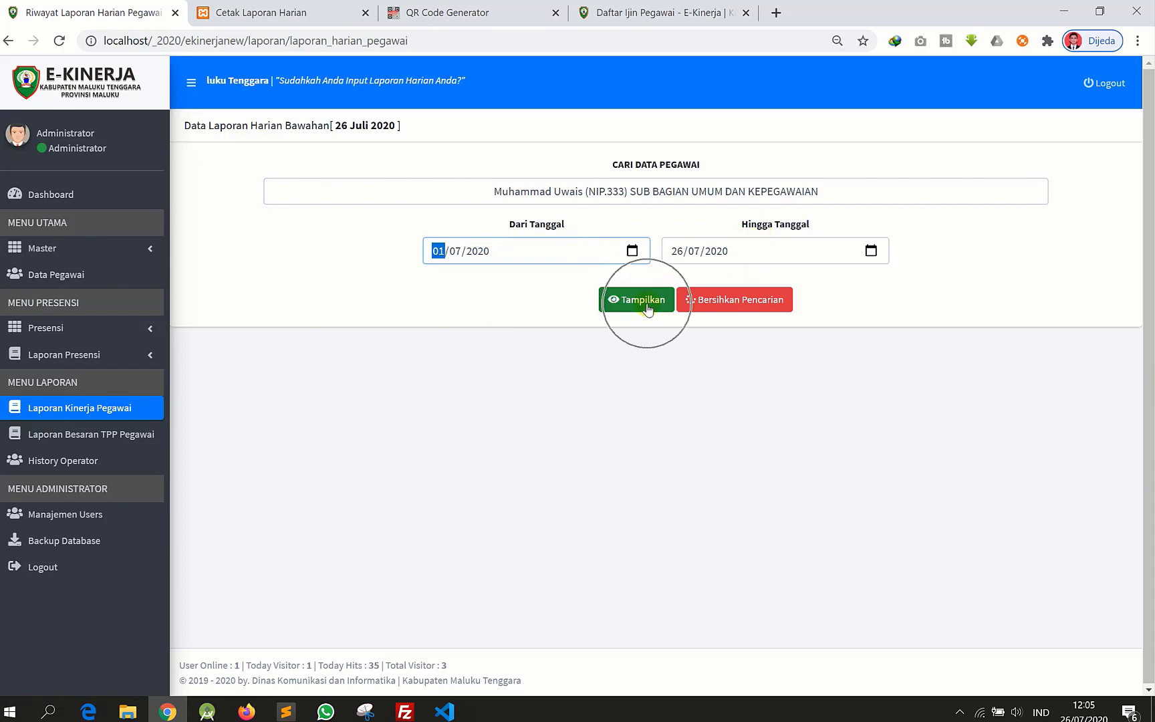
scroll(794, 432, "down", 2)
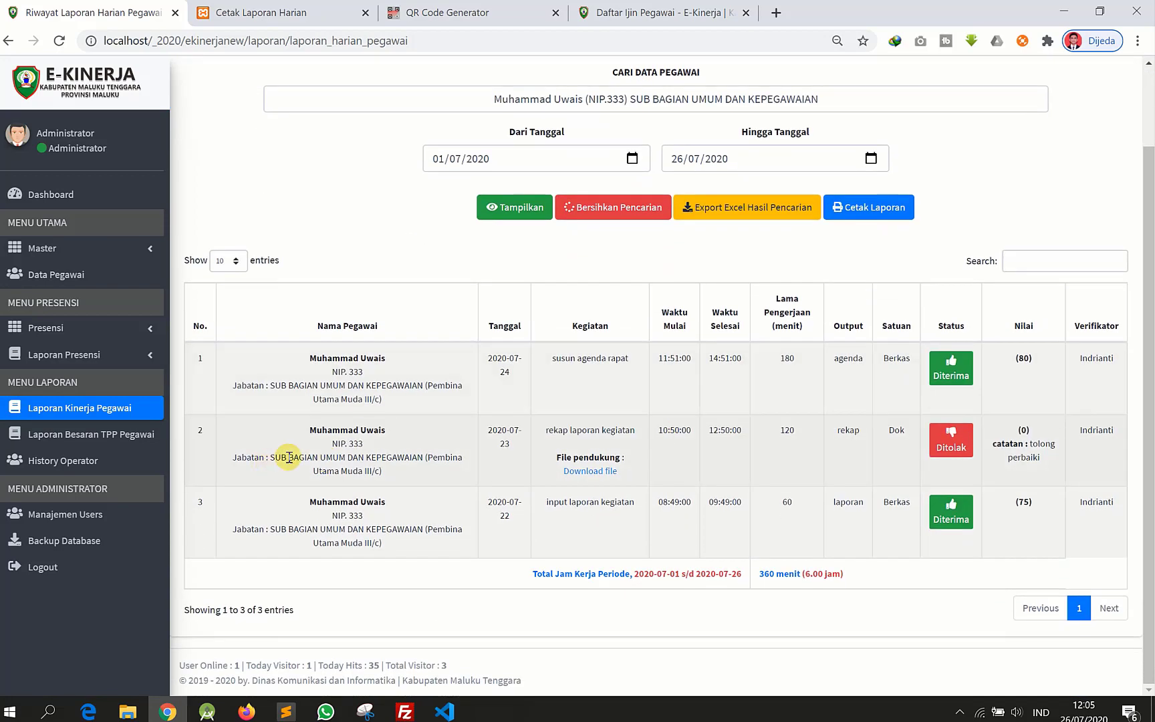
scroll(619, 417, "up", 2)
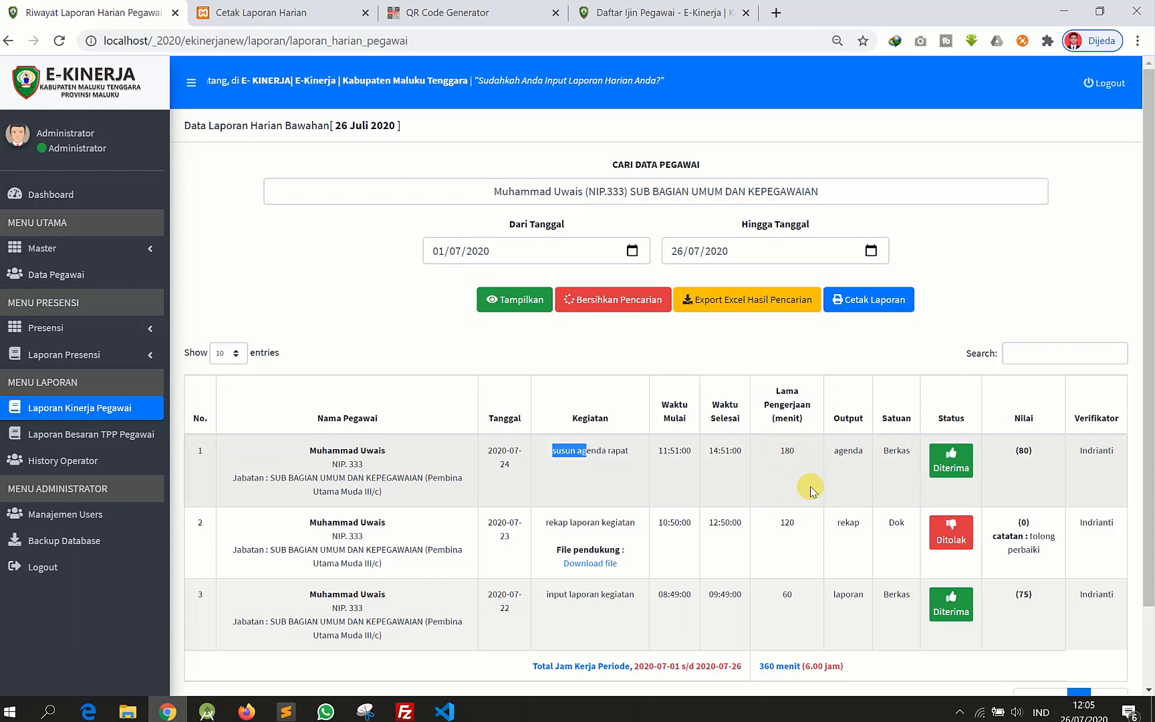
left_click(900, 456)
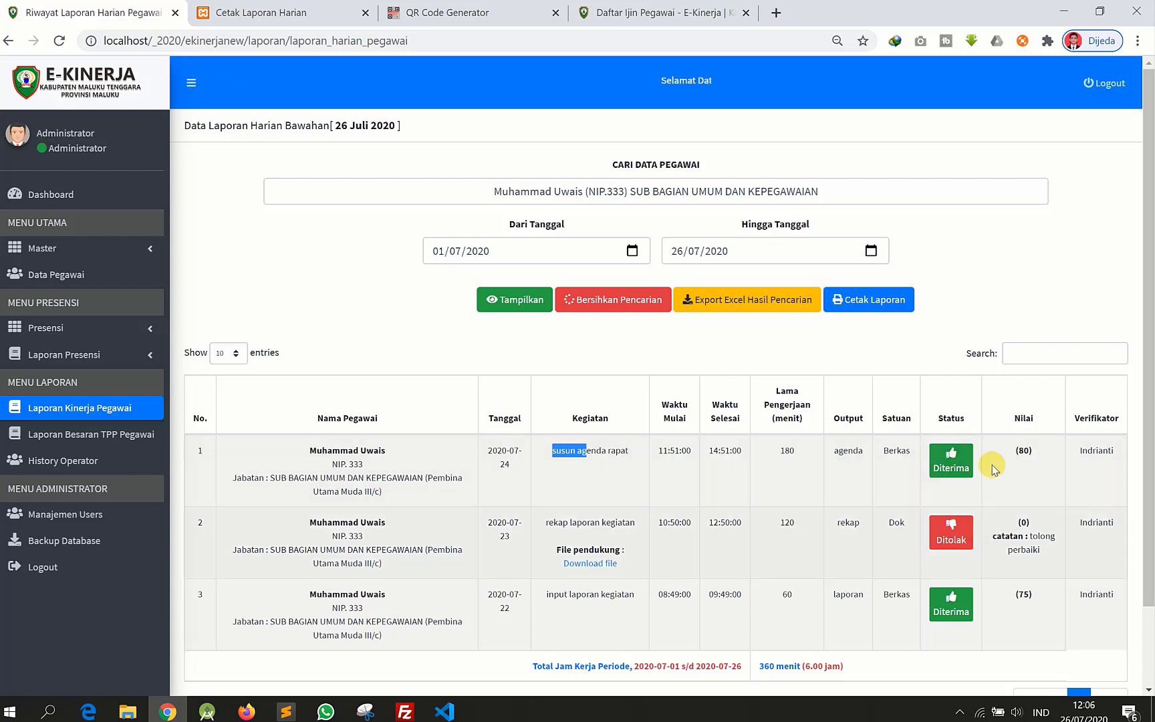
scroll(969, 478, "down", 1)
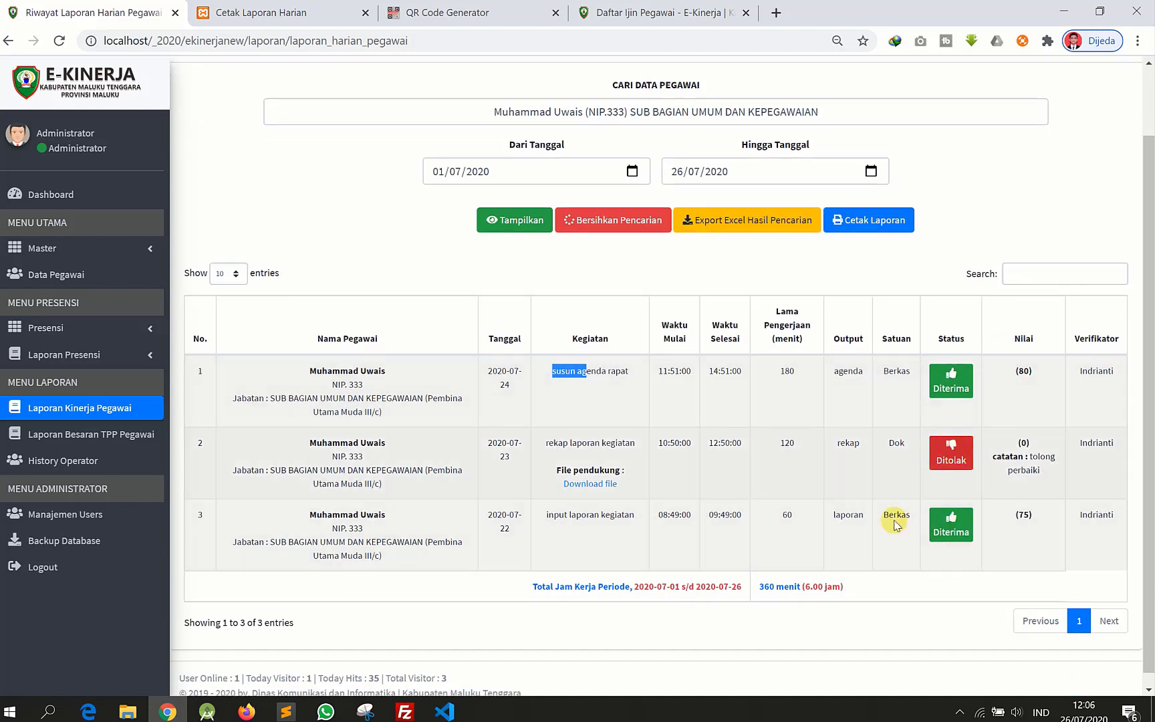
left_click(946, 462)
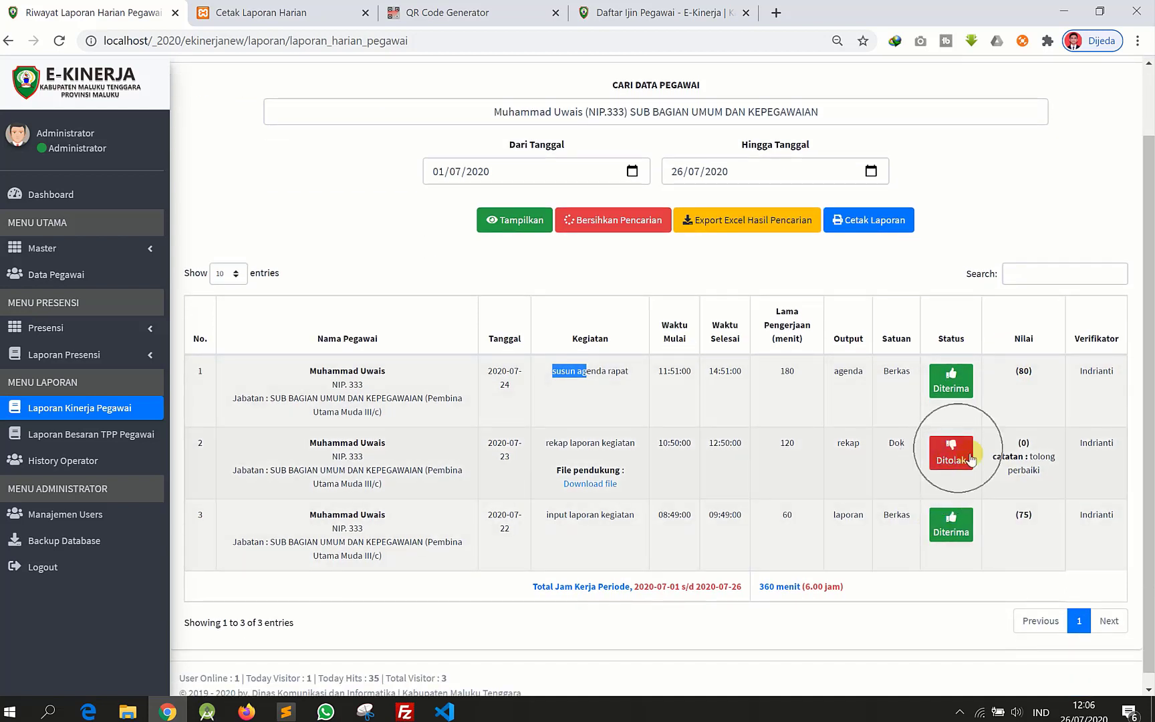
left_click_drag(1031, 459, 1043, 476)
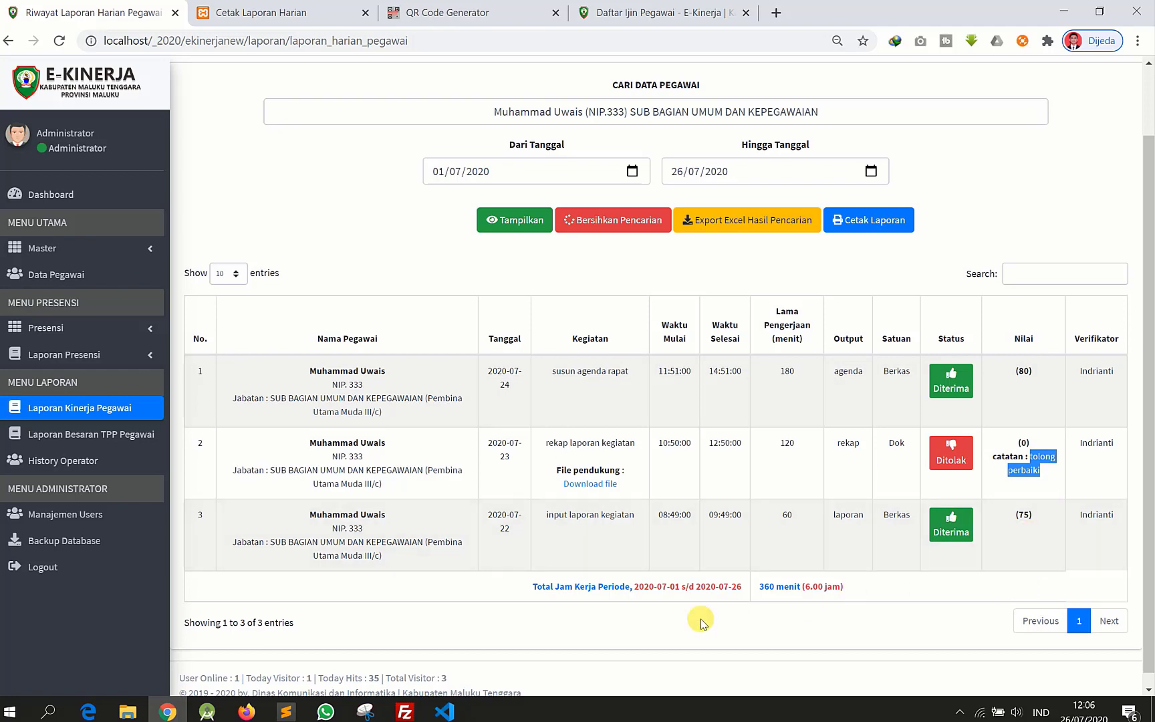
scroll(561, 620, "up", 1)
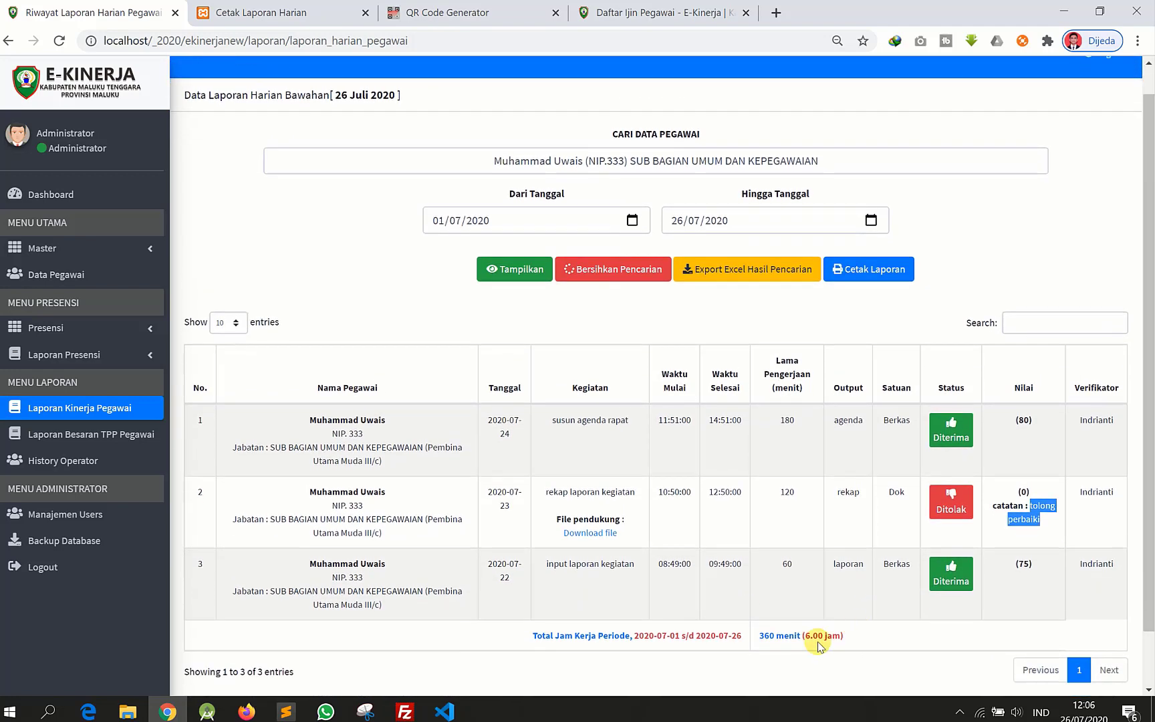
scroll(549, 577, "down", 1)
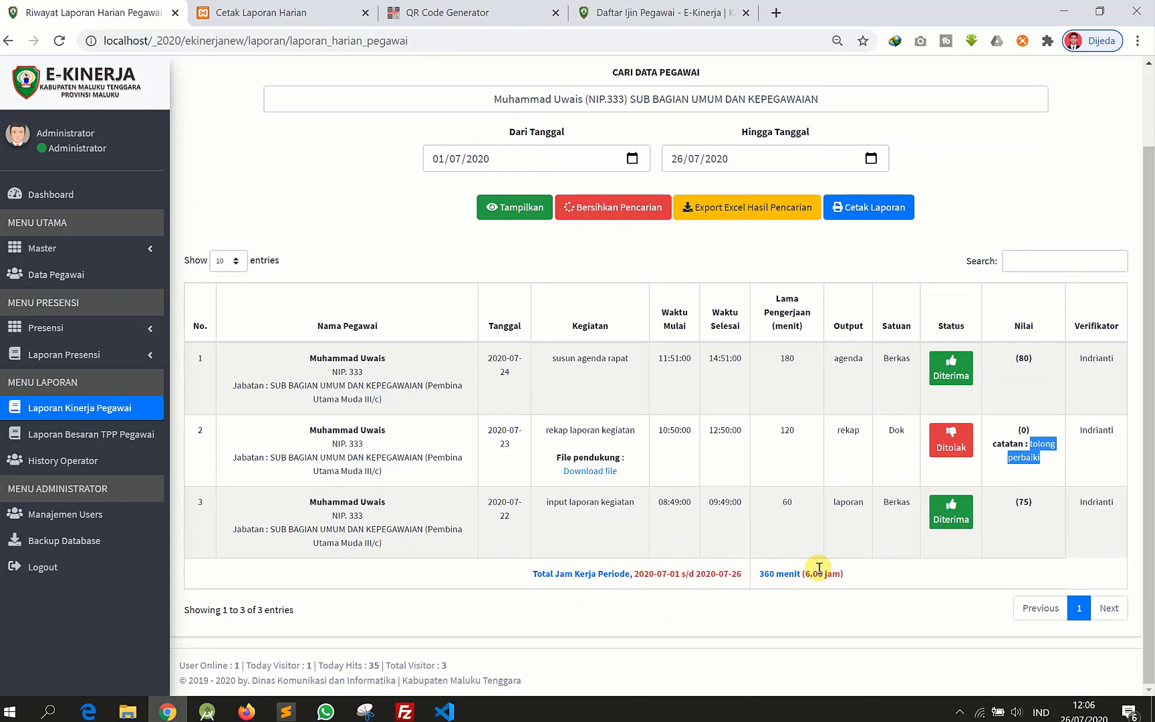
left_click_drag(758, 579, 786, 579)
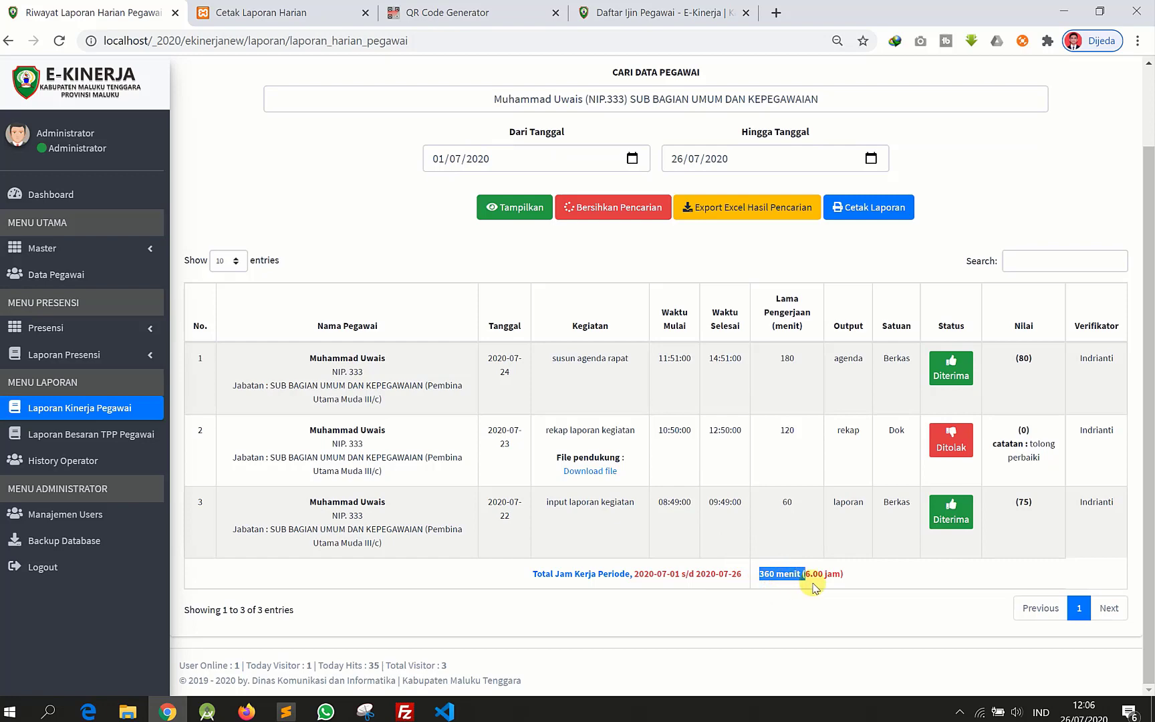
left_click(842, 579)
scroll(672, 370, "up", 2)
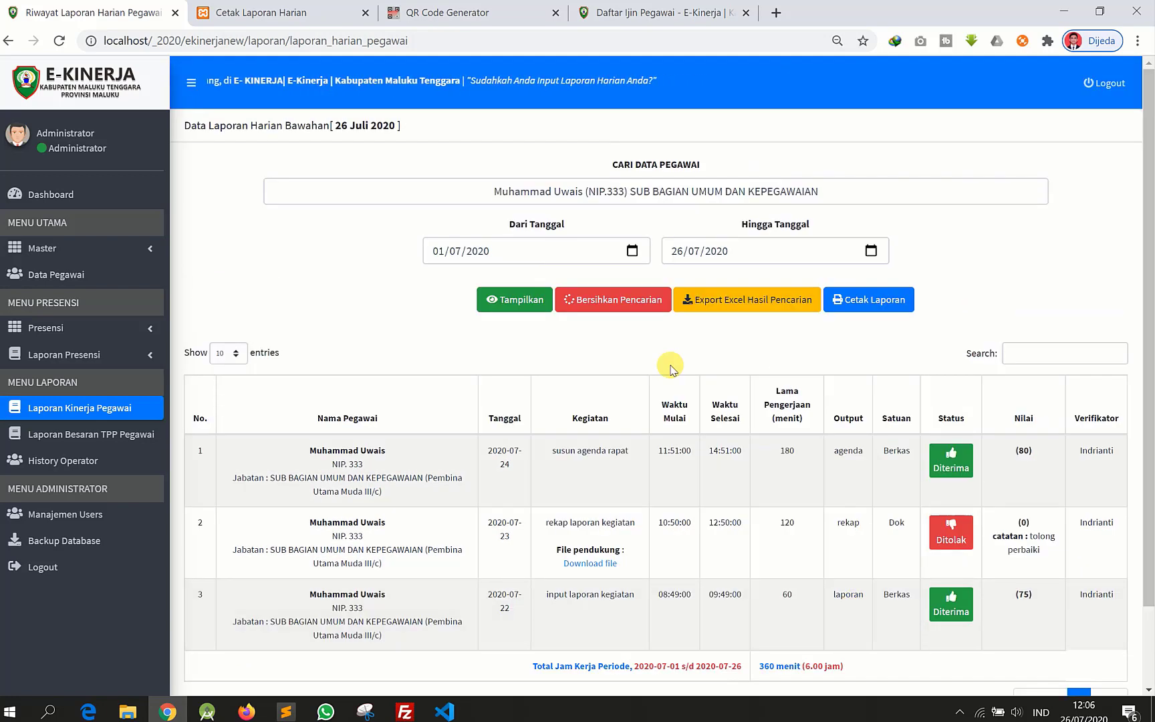
- Generate the printable LAPORAN KINERJA HARIAN PEGAWAI for 01–26 Juli 2020, then return to the list
left_click(881, 298)
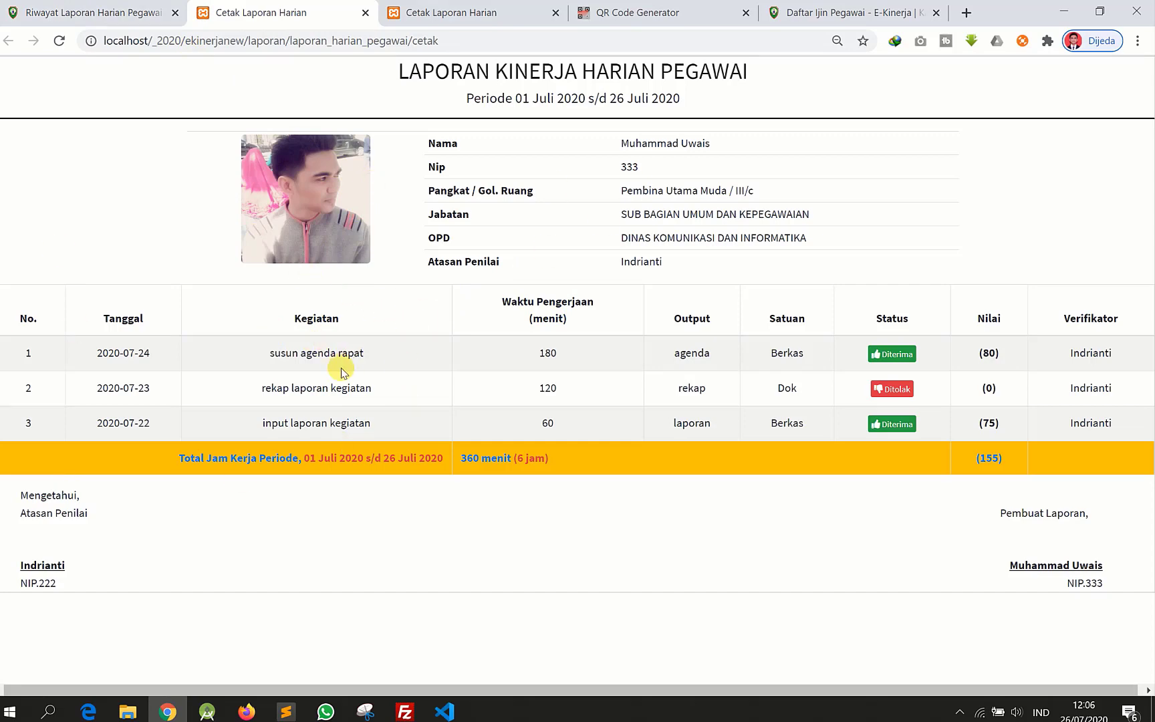
left_click(132, 8)
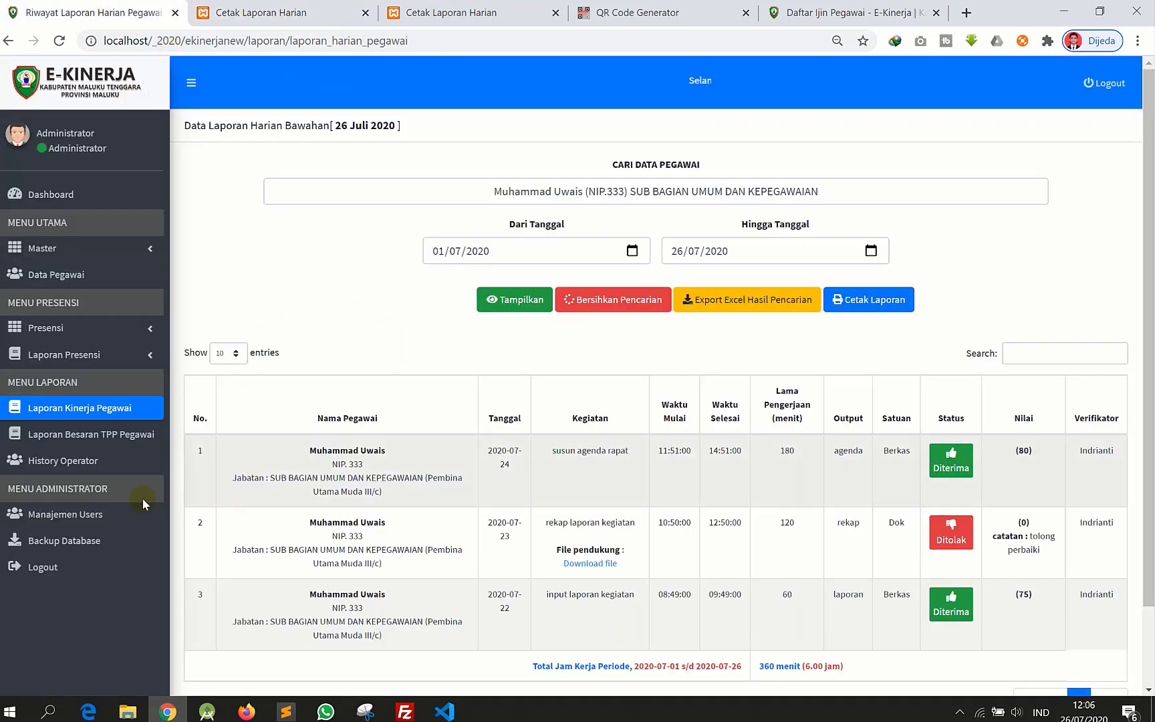
- Open Laporan Besaran TPP Pegawai and show Juli 2020 for DINAS KOMUNIKASI DAN INFORMATIKA
left_click(92, 432)
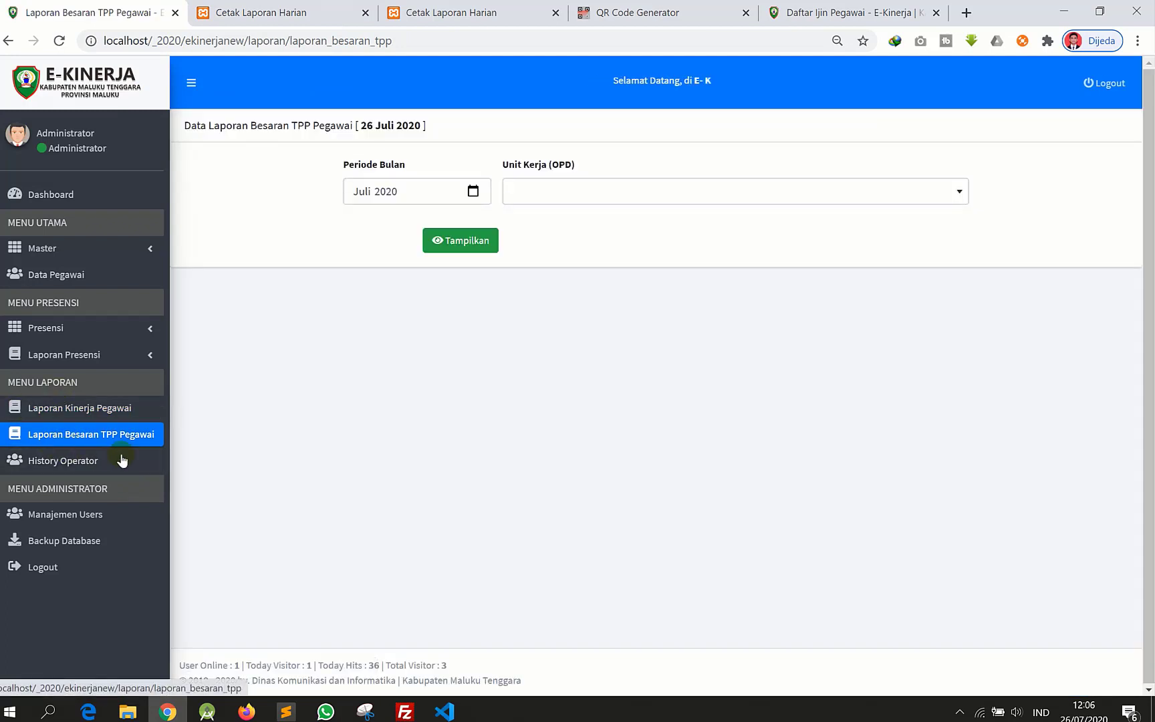
left_click(133, 439)
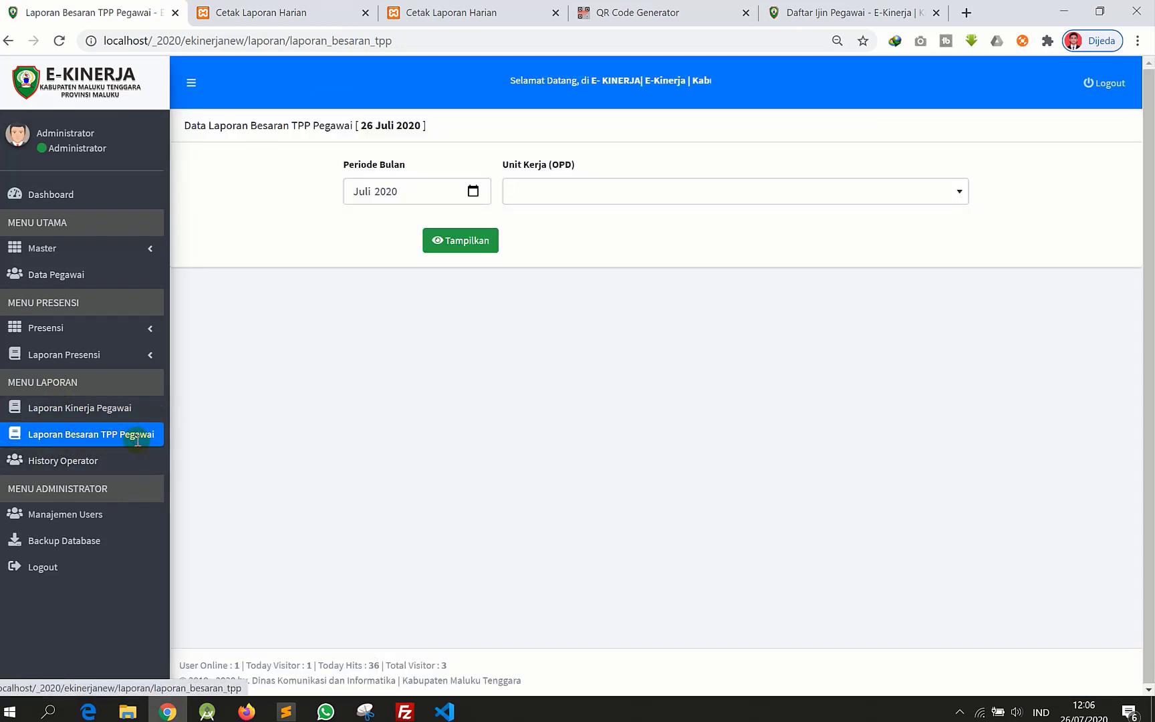
left_click(137, 442)
left_click(137, 442)
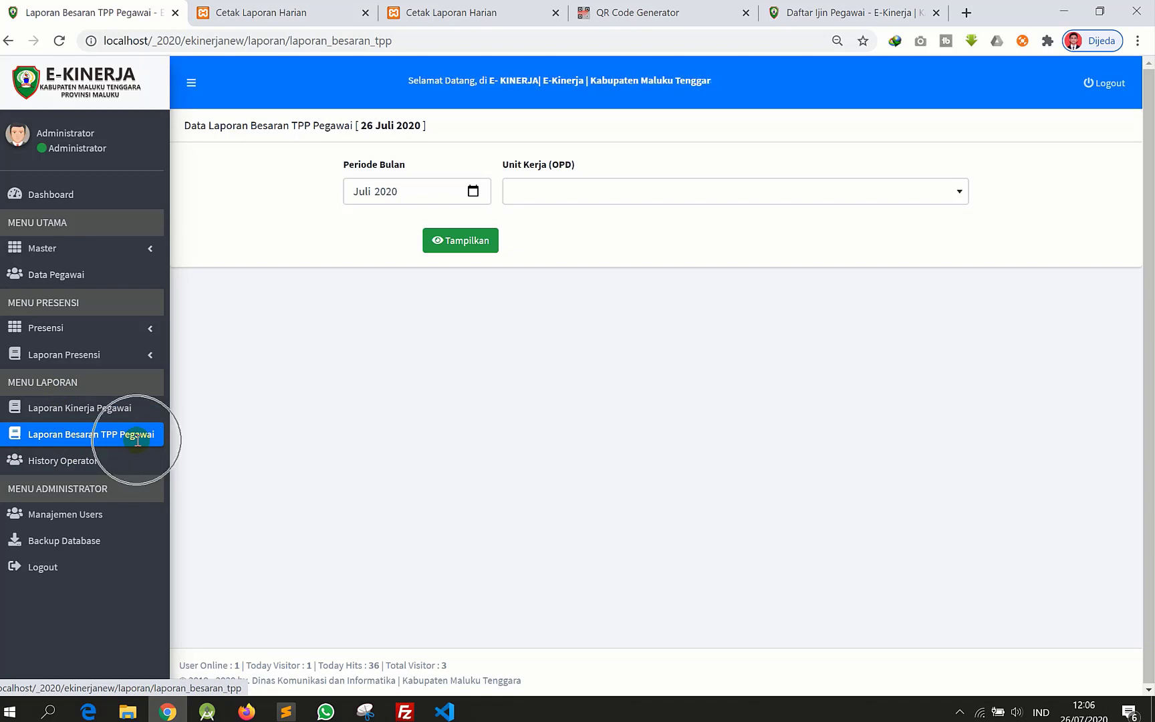
left_click(137, 441)
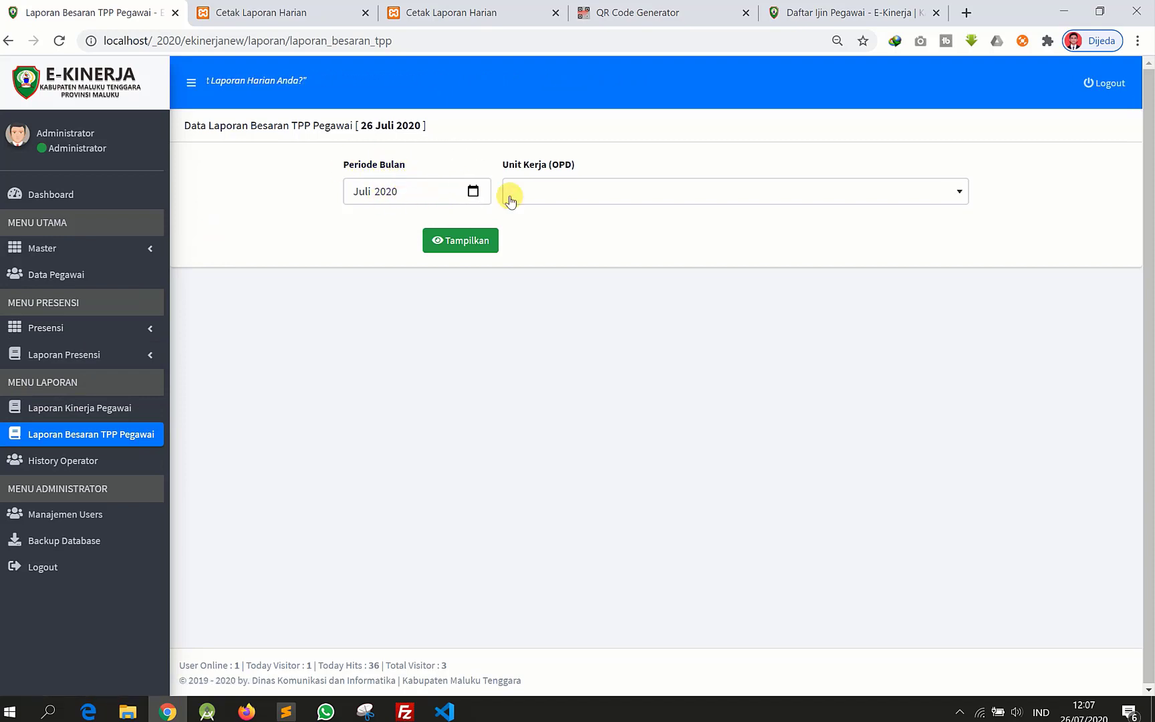
left_click(586, 186)
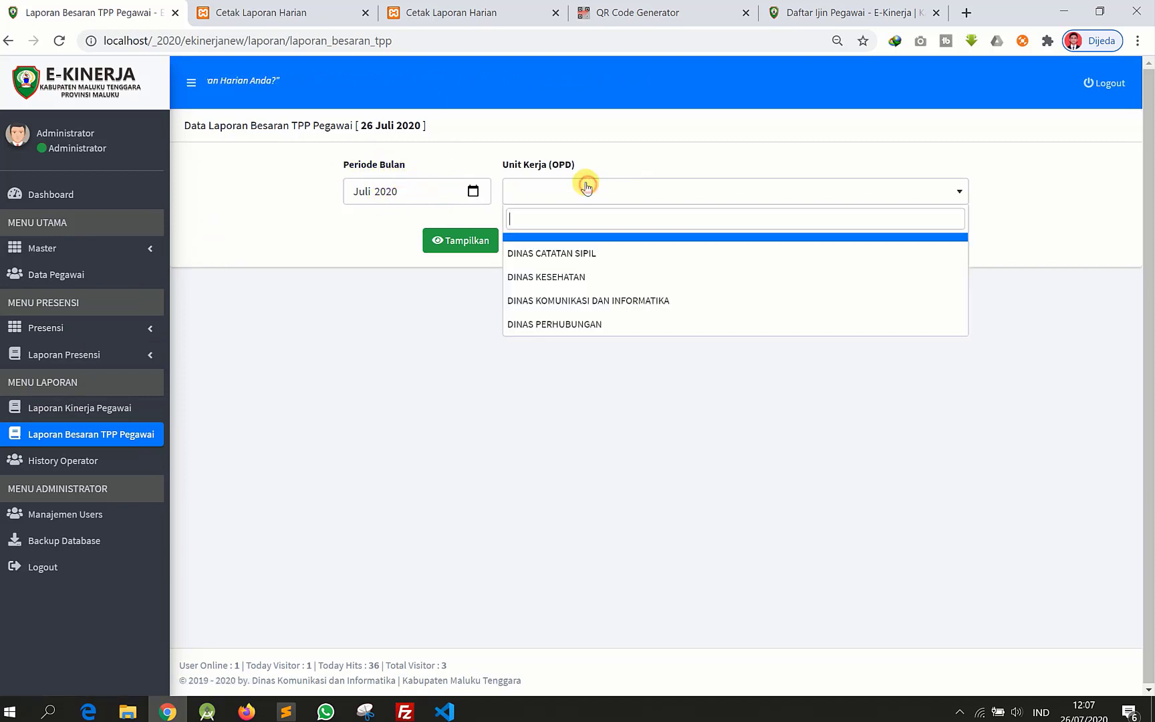
left_click(591, 302)
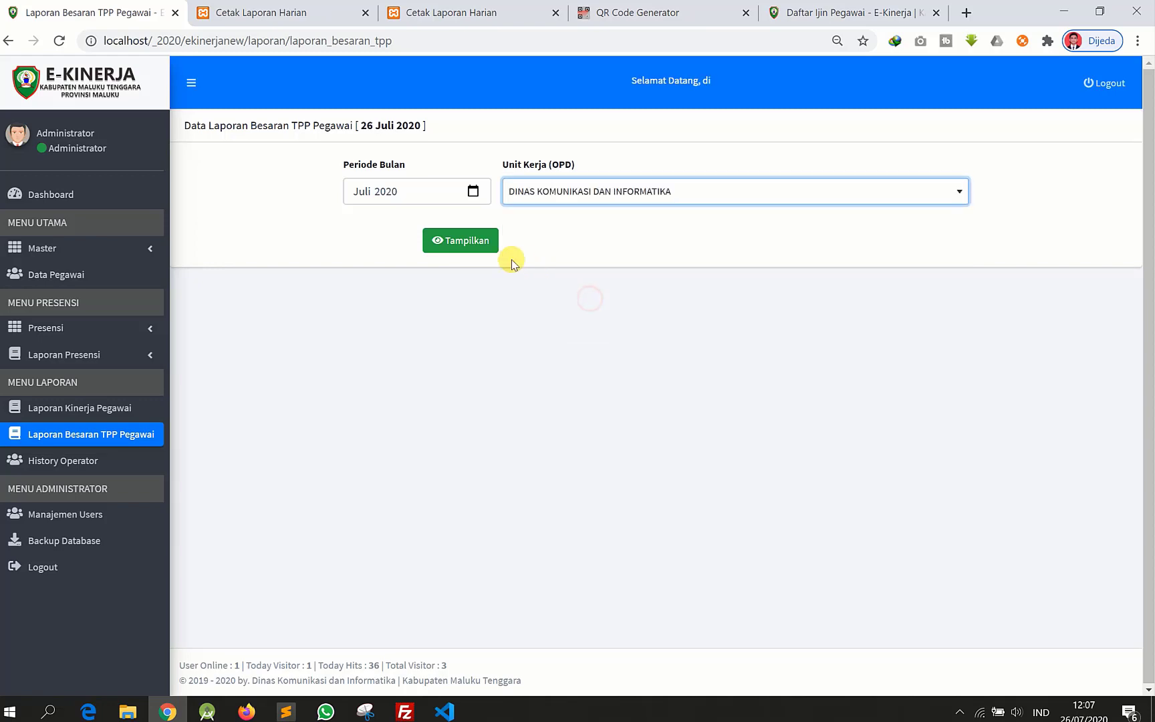
left_click(466, 249)
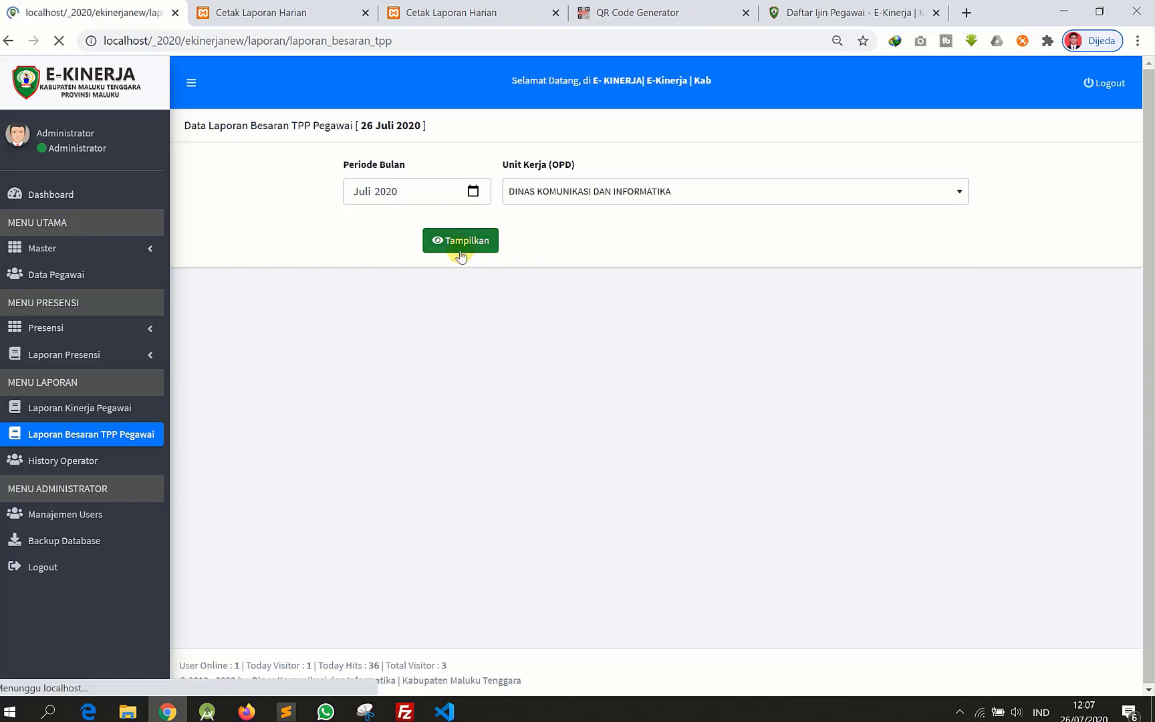
- Review the three employees' TPP: 1.069.460 set, 748.622 payable, productivity 23%, 6%, 11%
scroll(374, 472, "down", 3)
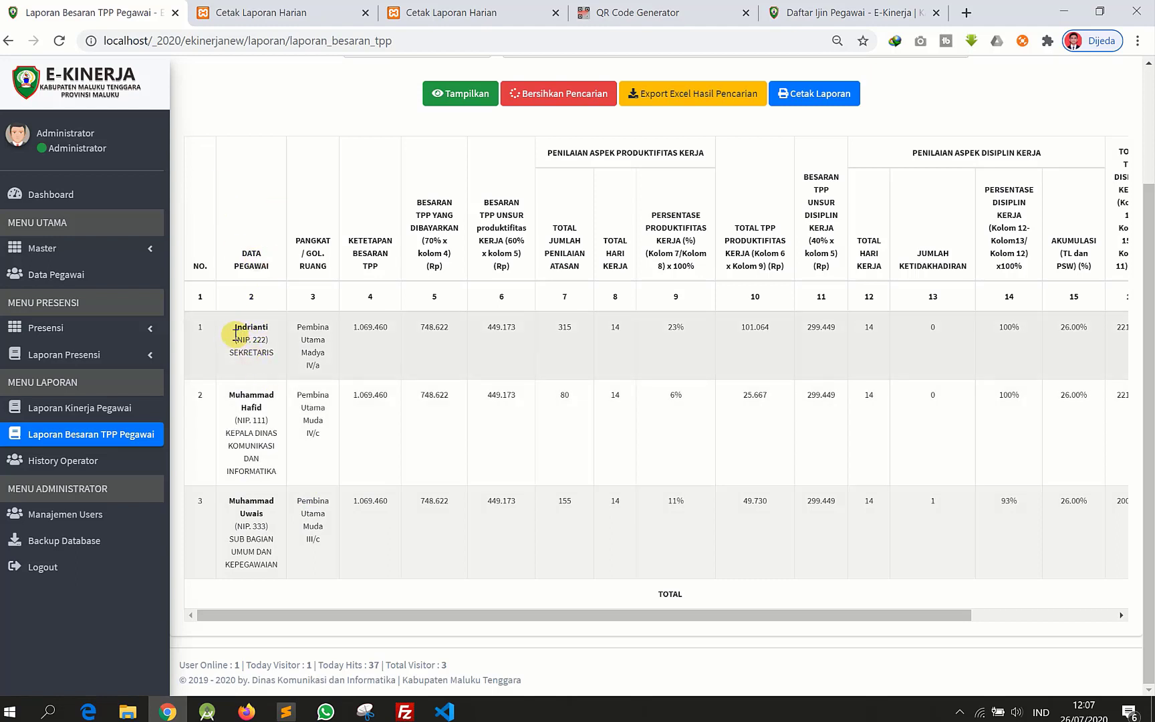
left_click_drag(238, 329, 270, 354)
left_click_drag(379, 323, 315, 252)
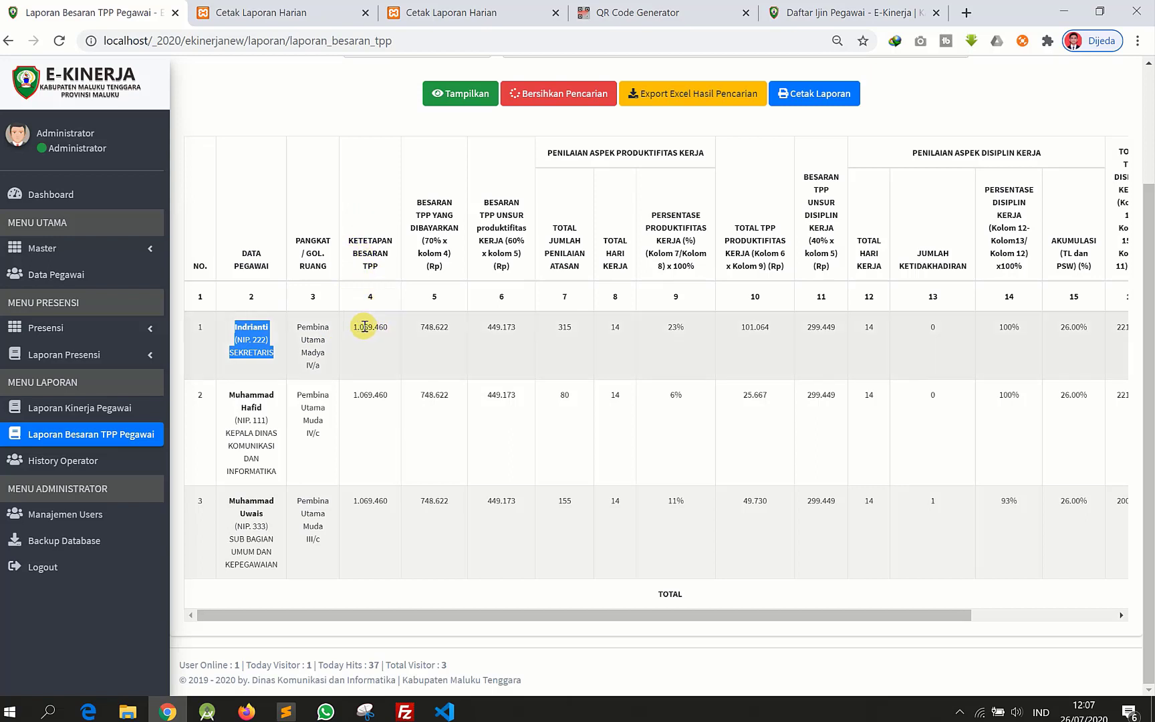
mouse_move(383, 328)
left_mouse_down()
mouse_move(353, 329)
mouse_move(397, 338)
left_mouse_up()
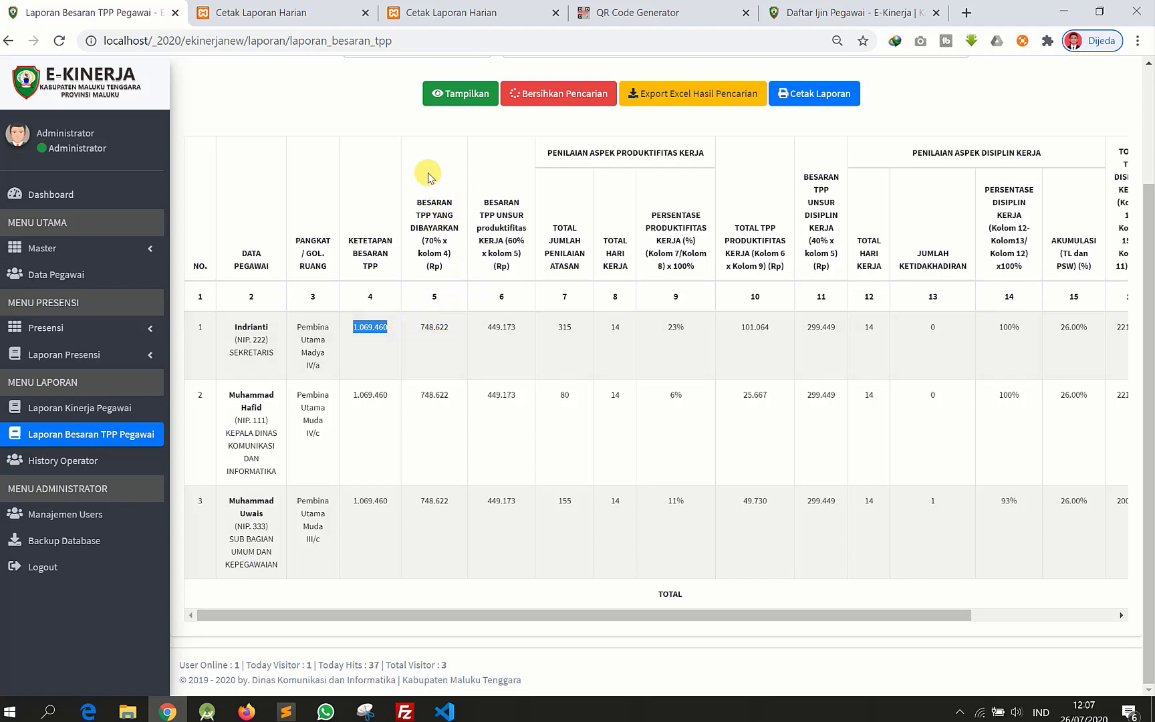
left_click_drag(428, 214, 439, 328)
left_click(446, 324)
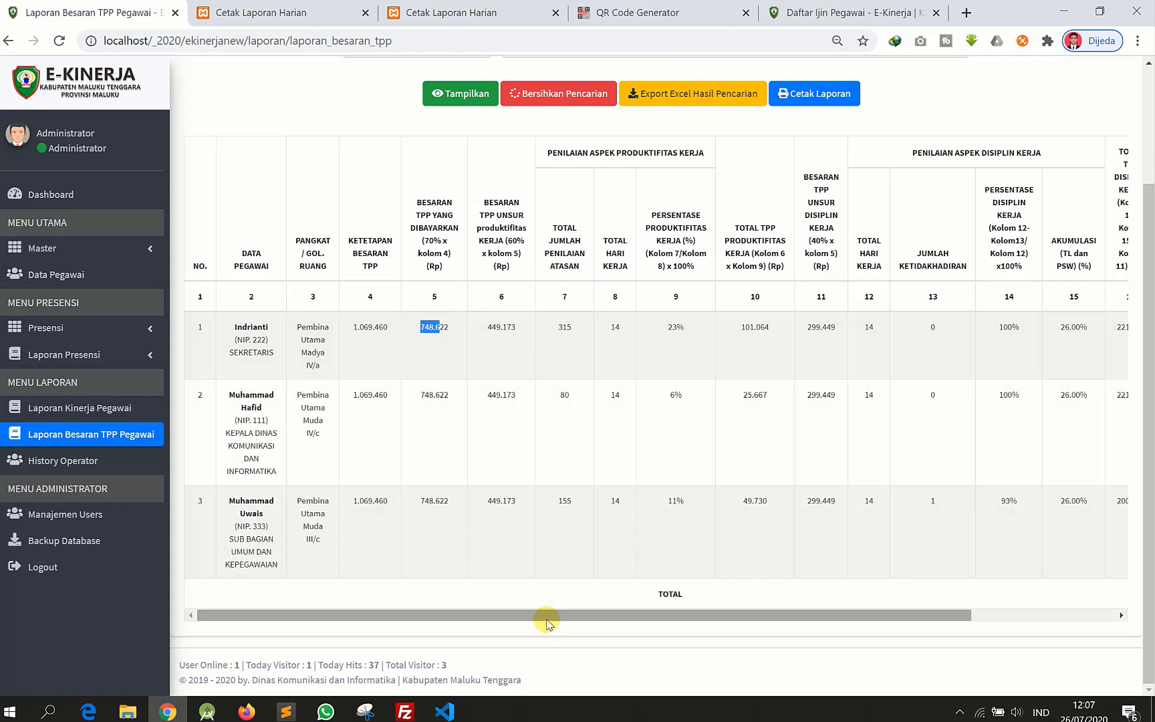
left_click_drag(547, 619, 506, 528)
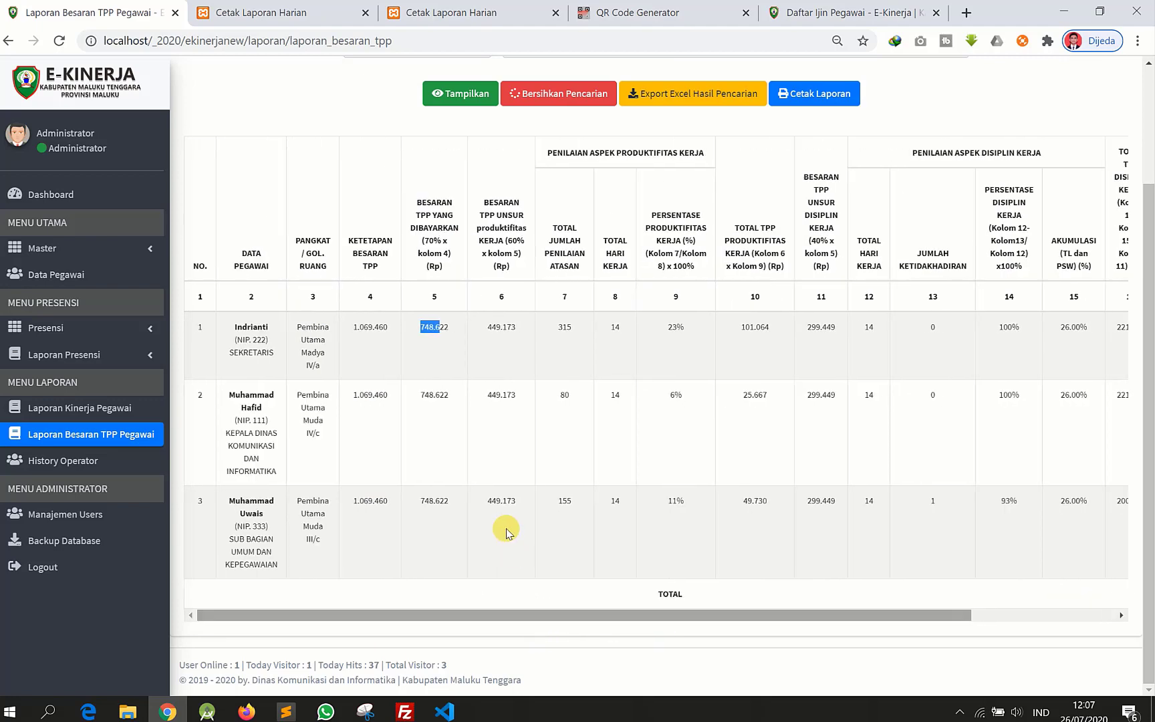
scroll(506, 529, "up", 2)
scroll(506, 528, "down", 1)
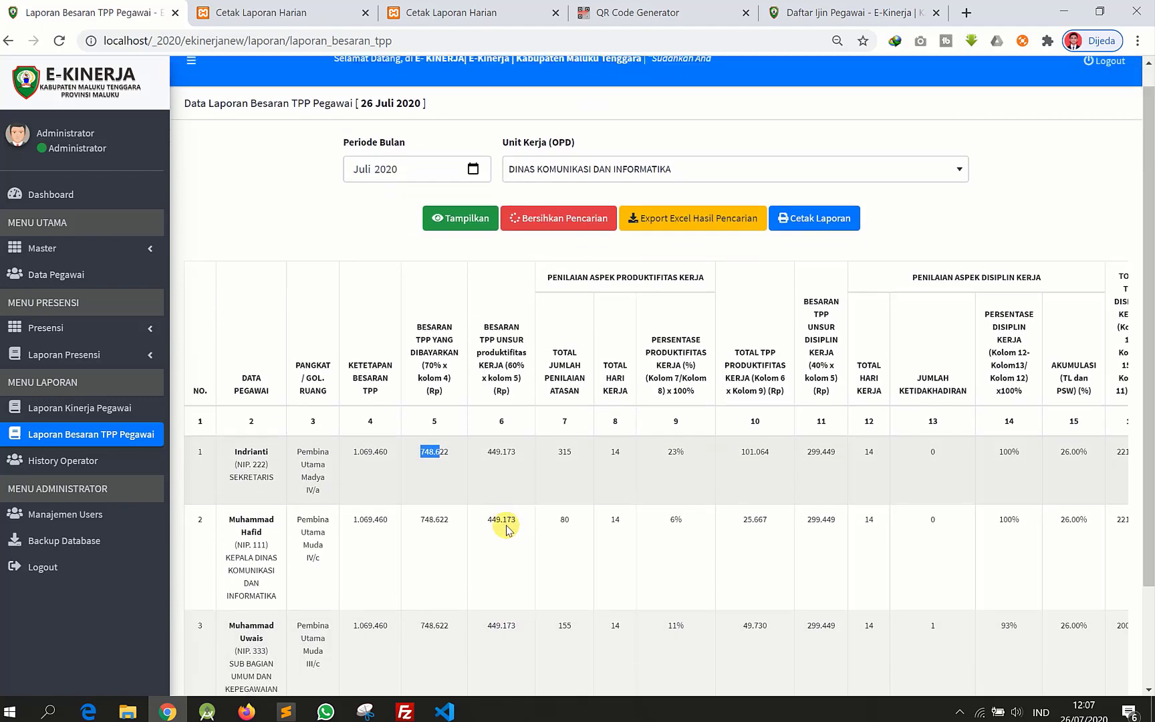
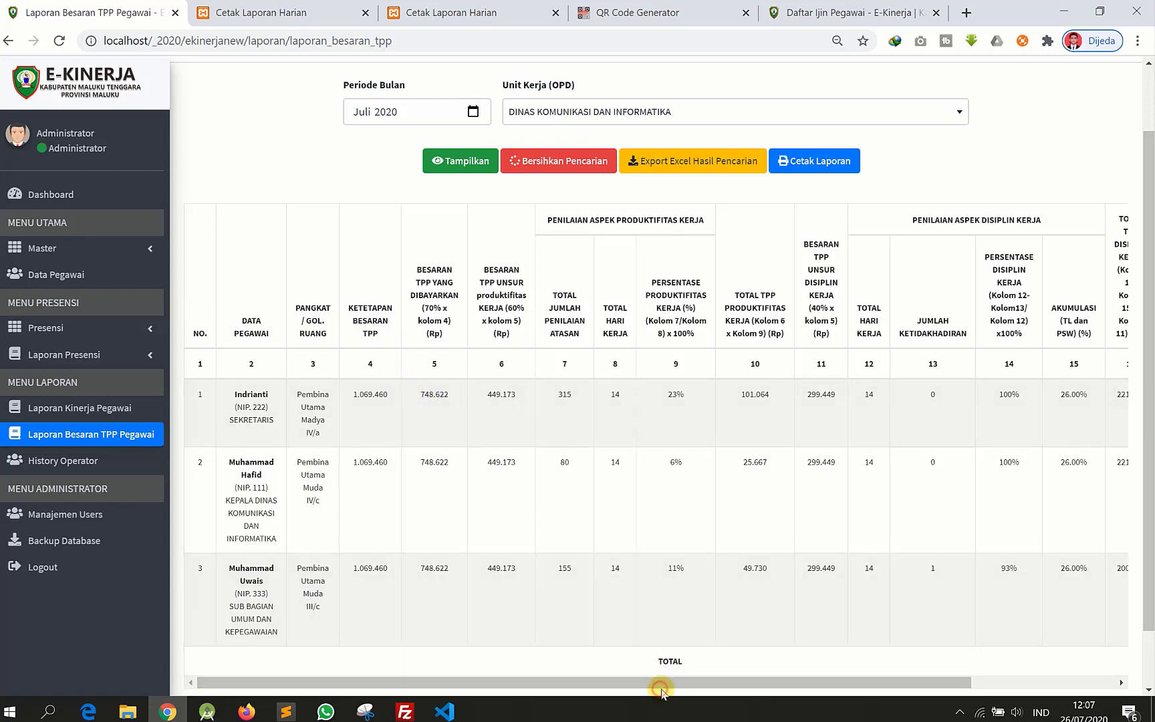
- Open History Operator and review the log entries, marking the Operator Diskominfo name in row 8
left_click_drag(660, 682, 940, 682)
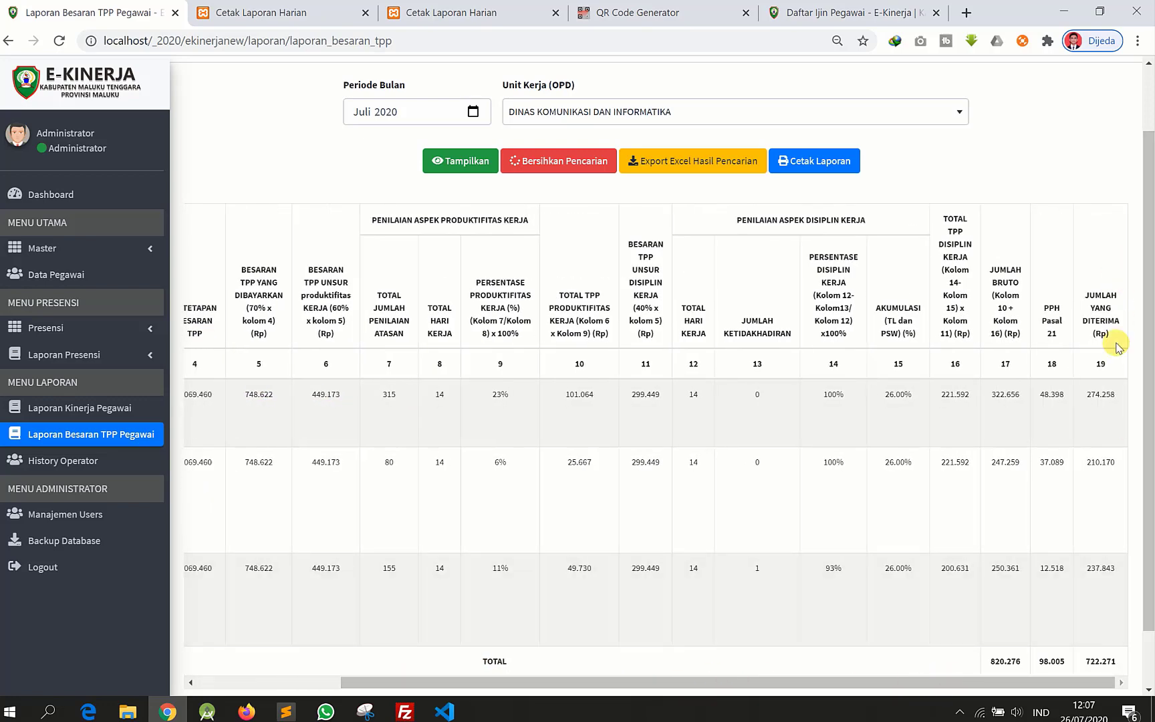
left_click(1107, 318)
scroll(848, 529, "down", 1)
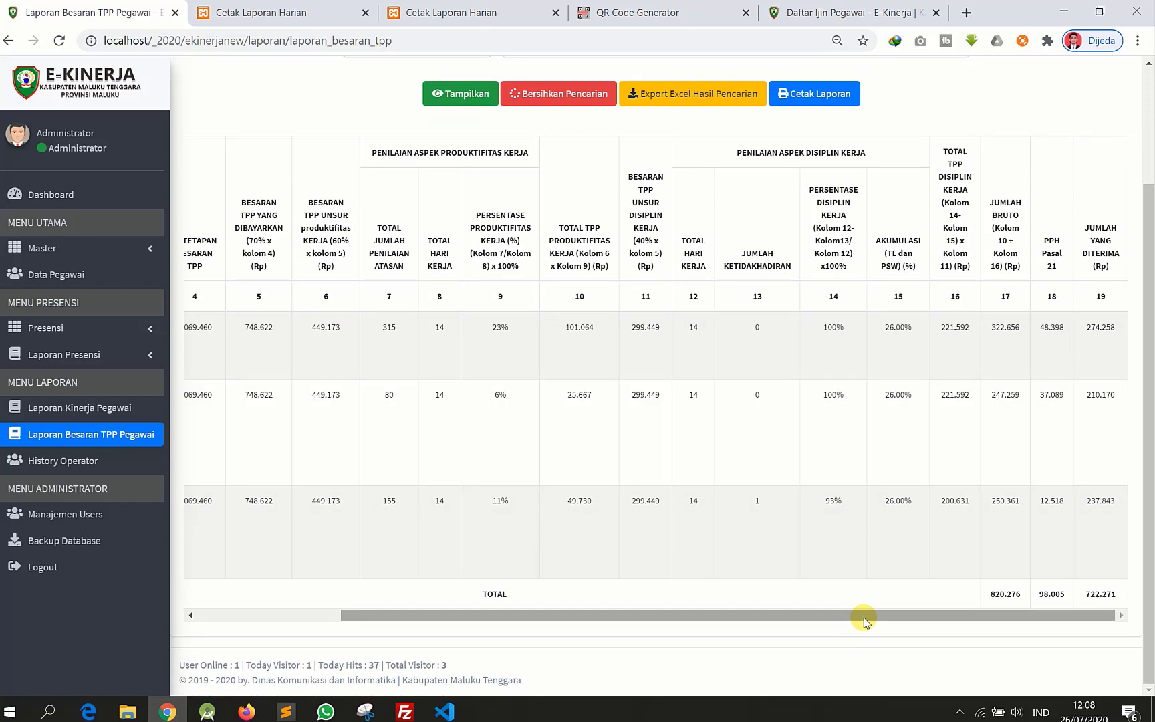
left_click_drag(865, 622, 578, 635)
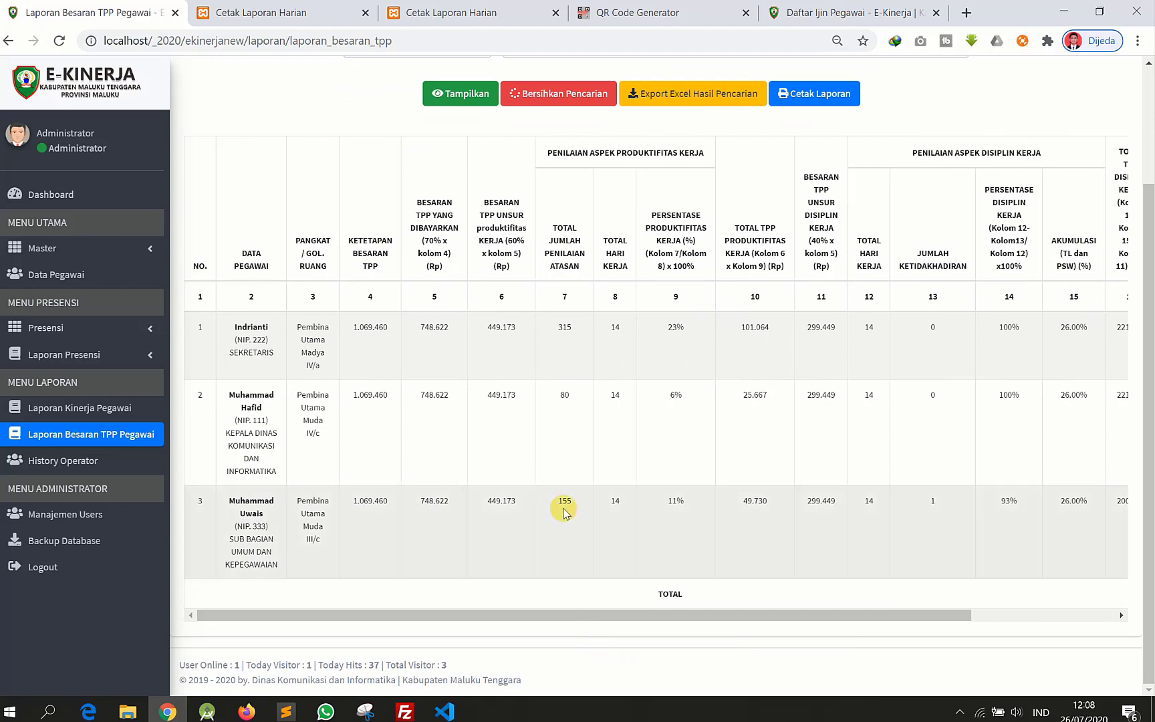
scroll(564, 512, "up", 2)
scroll(566, 507, "down", 2)
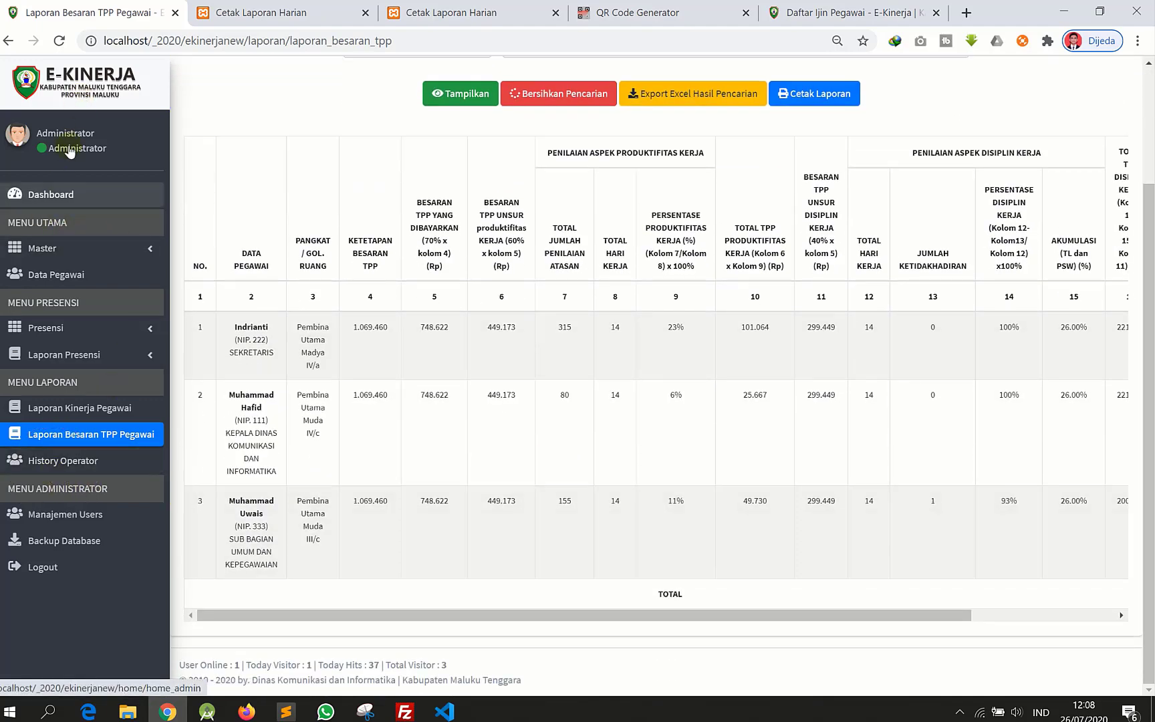
left_click(70, 471)
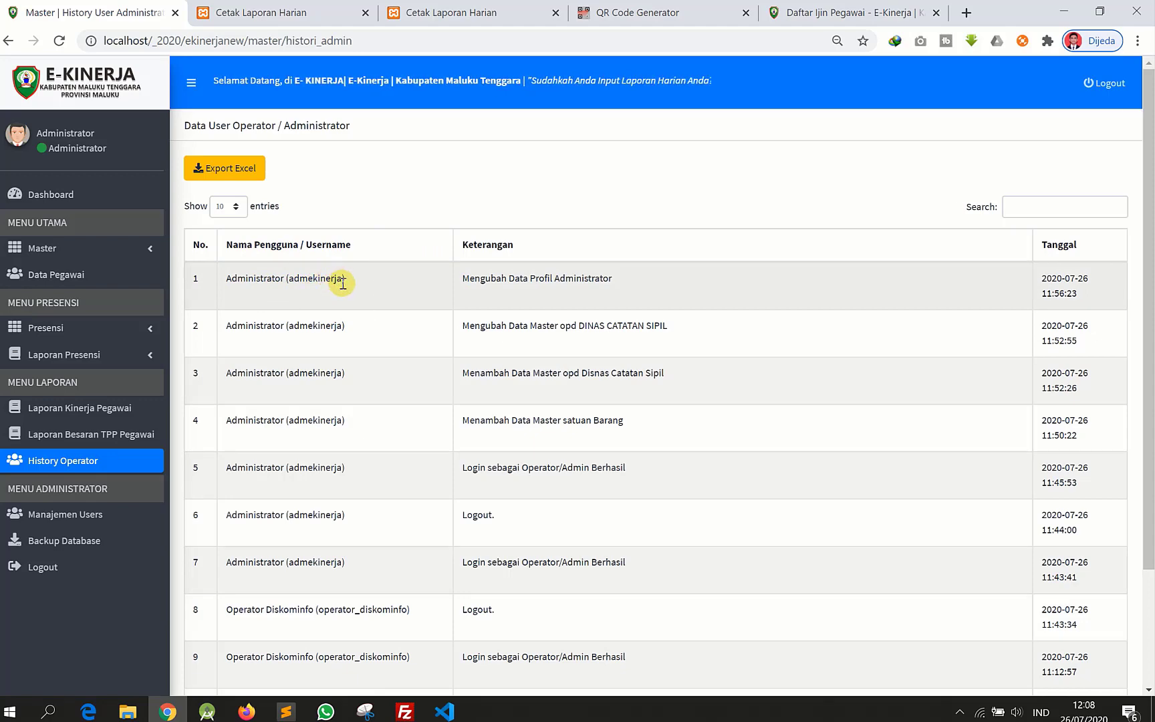
scroll(375, 428, "down", 2)
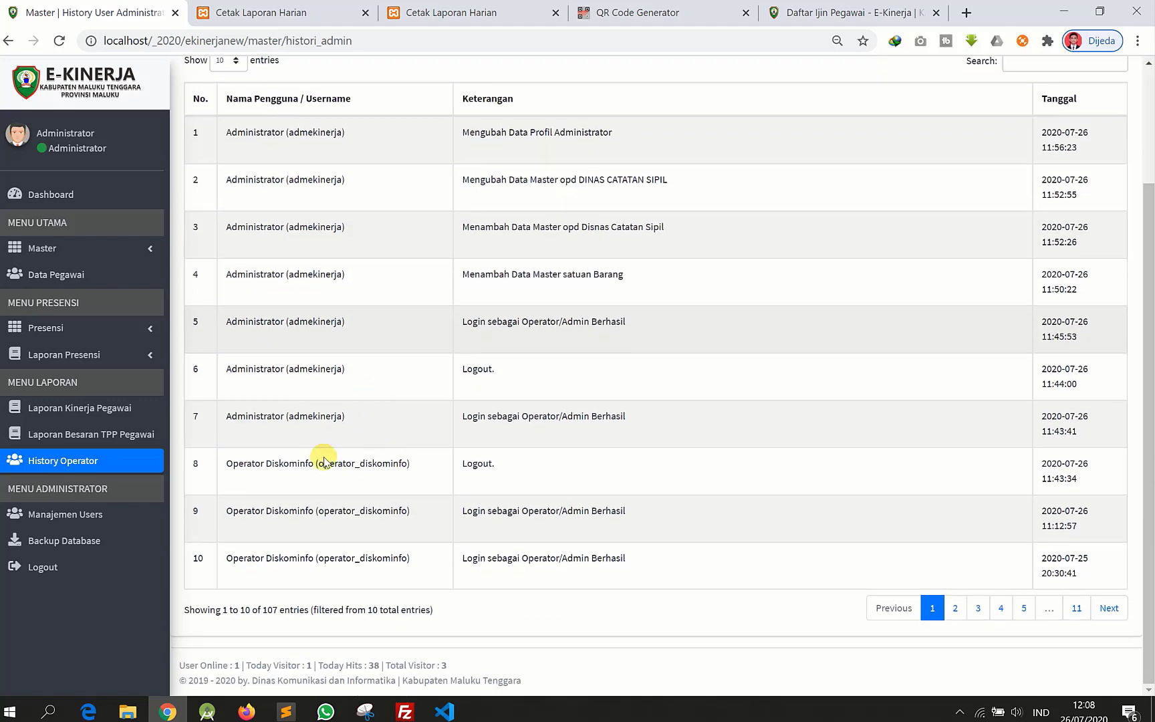
left_click_drag(244, 466, 352, 459)
left_click(466, 466)
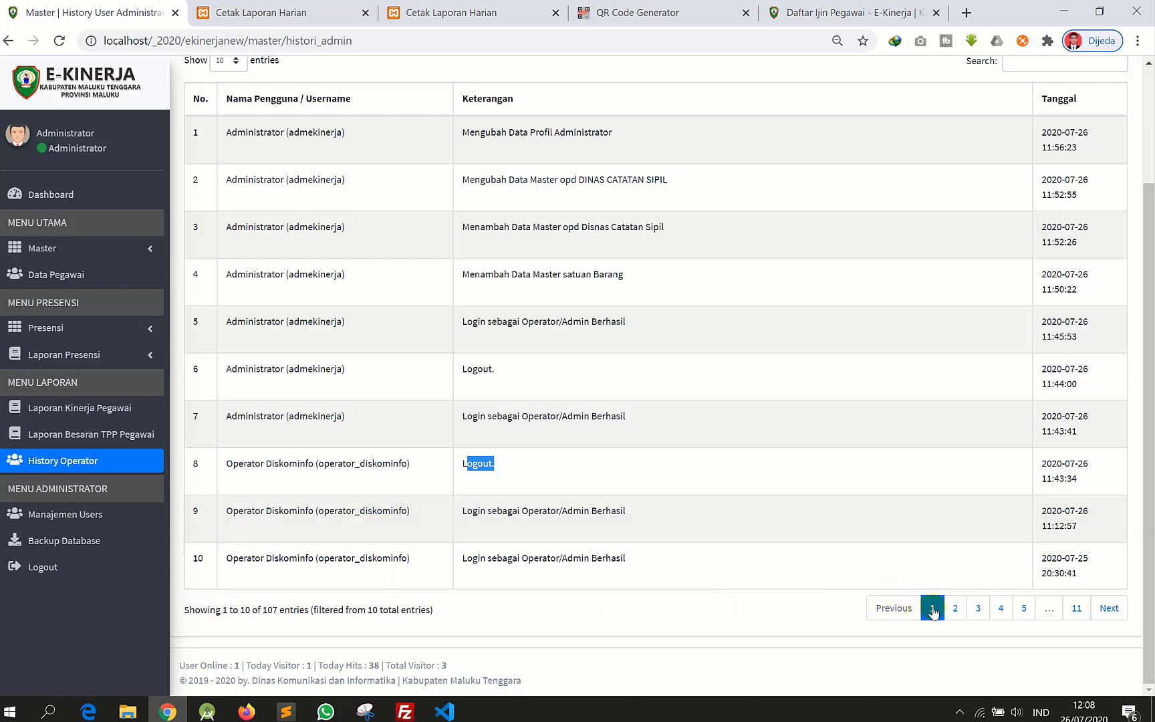
- Show page 2 of the history and mark row 18's Operator Dinas Perhubungan entry, change and time
left_click(956, 608)
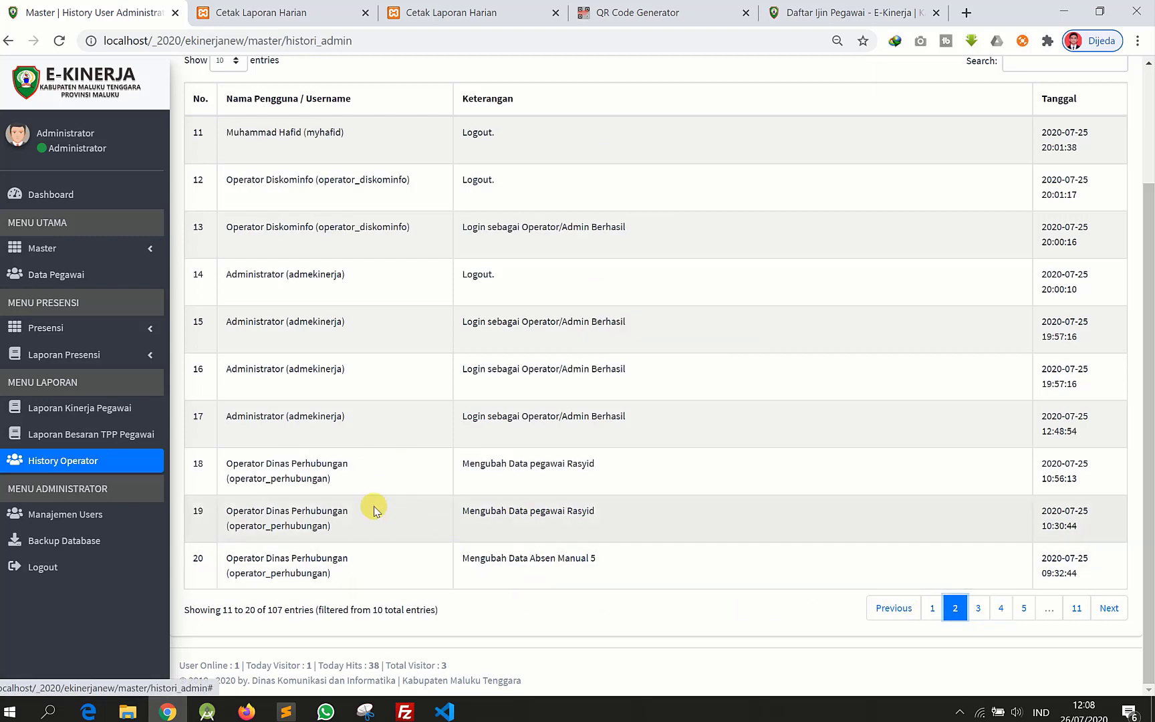
left_click_drag(238, 463, 361, 468)
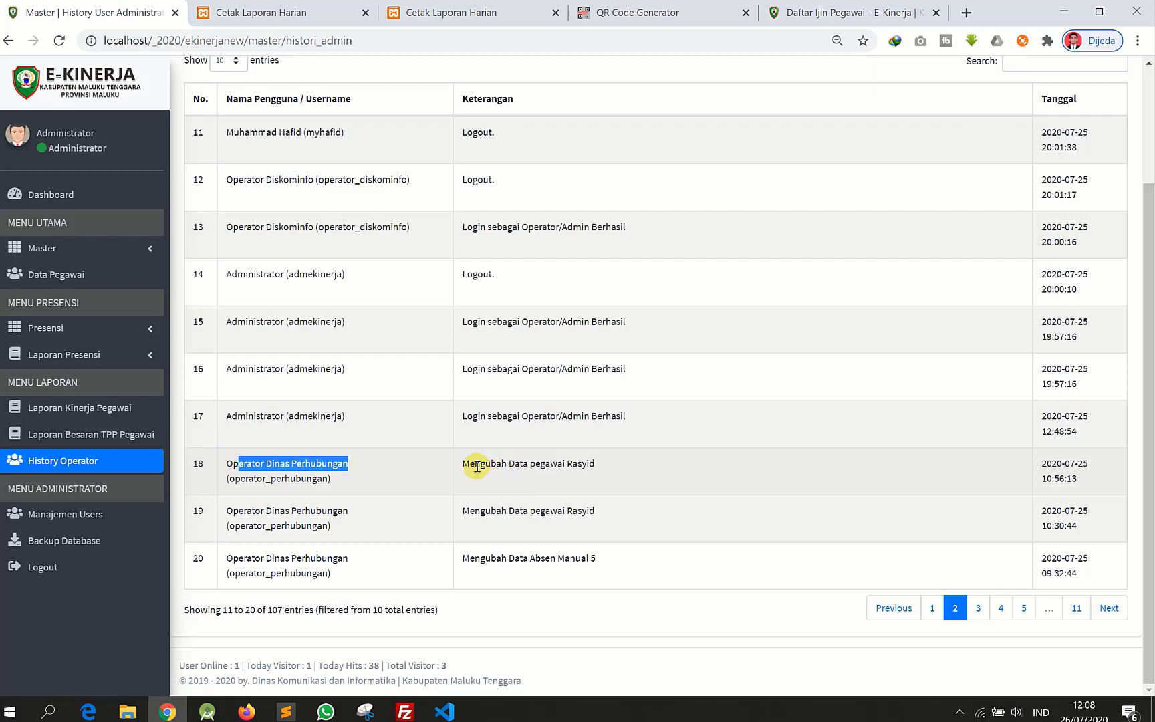
left_click_drag(475, 463, 614, 469)
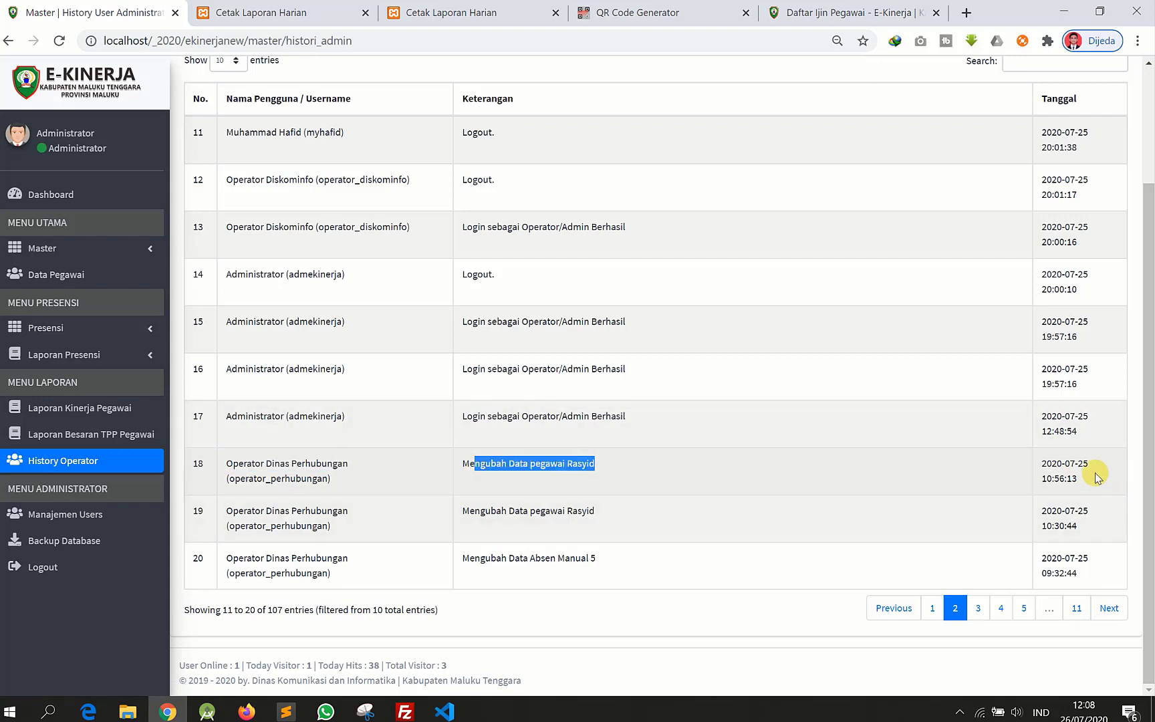
left_click_drag(1095, 466, 1063, 490)
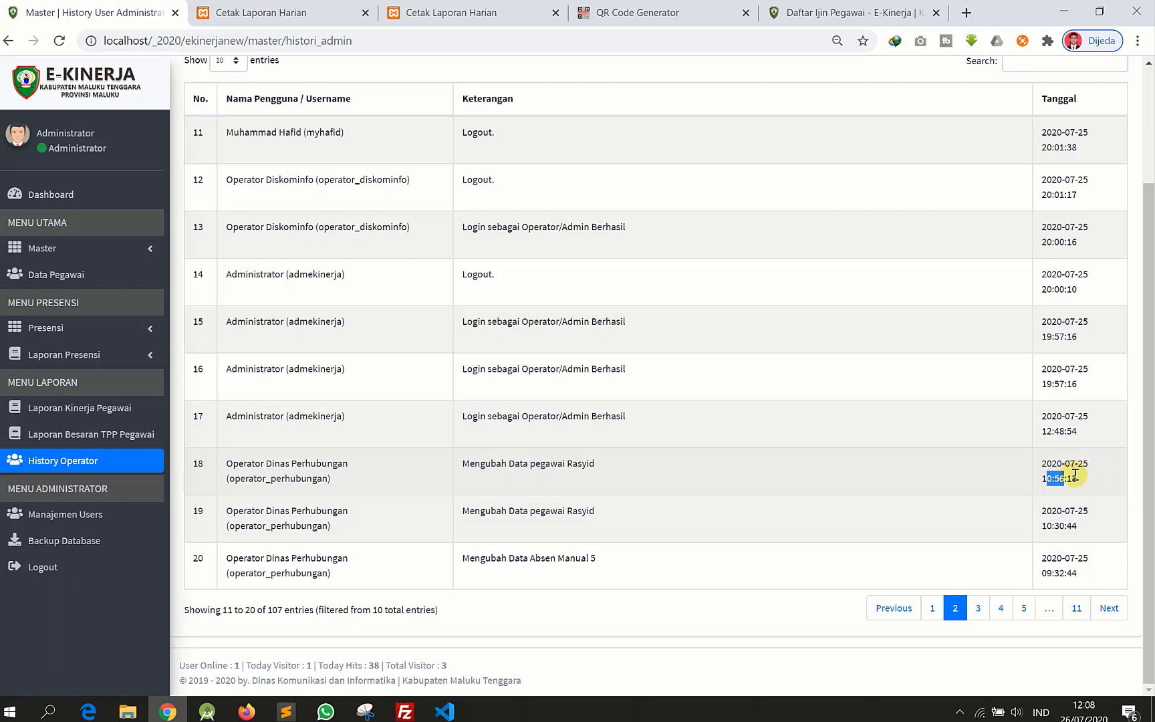
left_click(1057, 482)
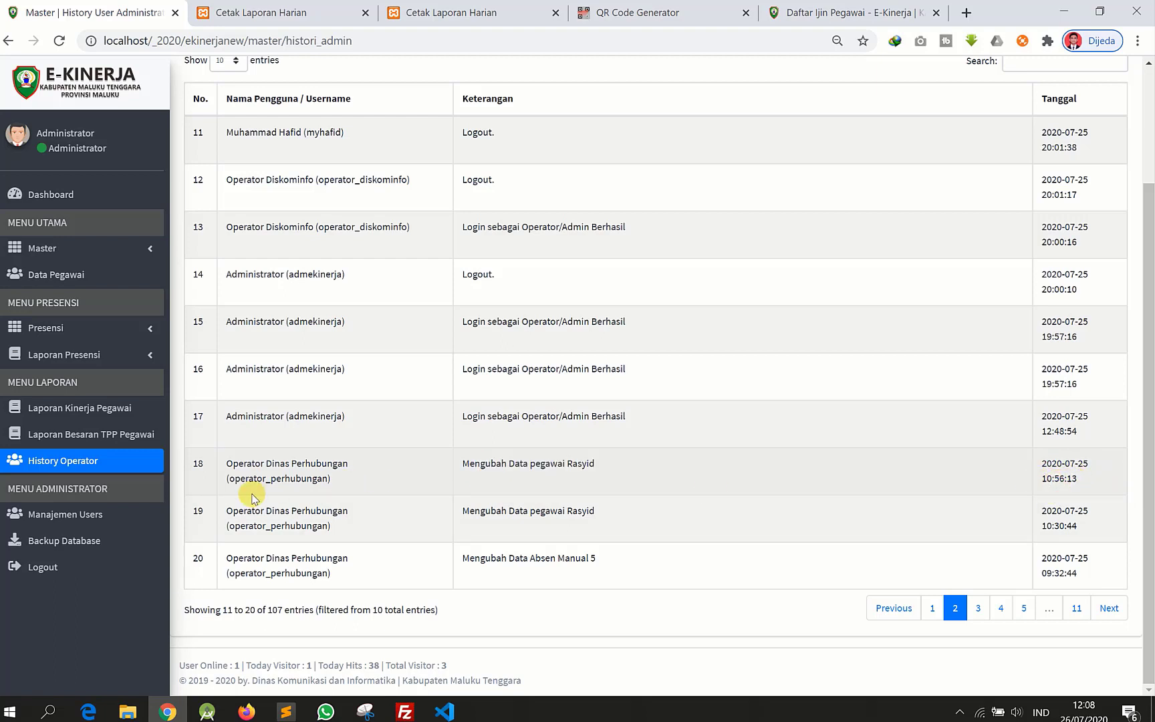
scroll(250, 490, "up", 3)
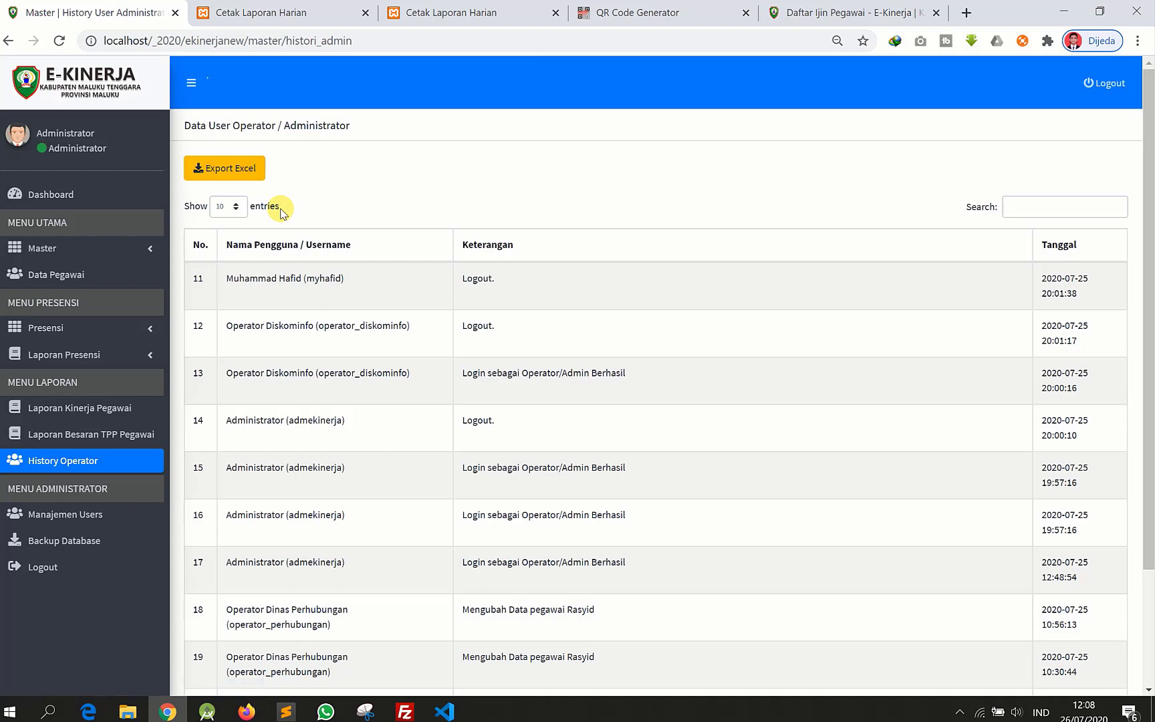
- Open Manajemen Users and look over the three accounts, marking the admin's username and full name
left_click(79, 517)
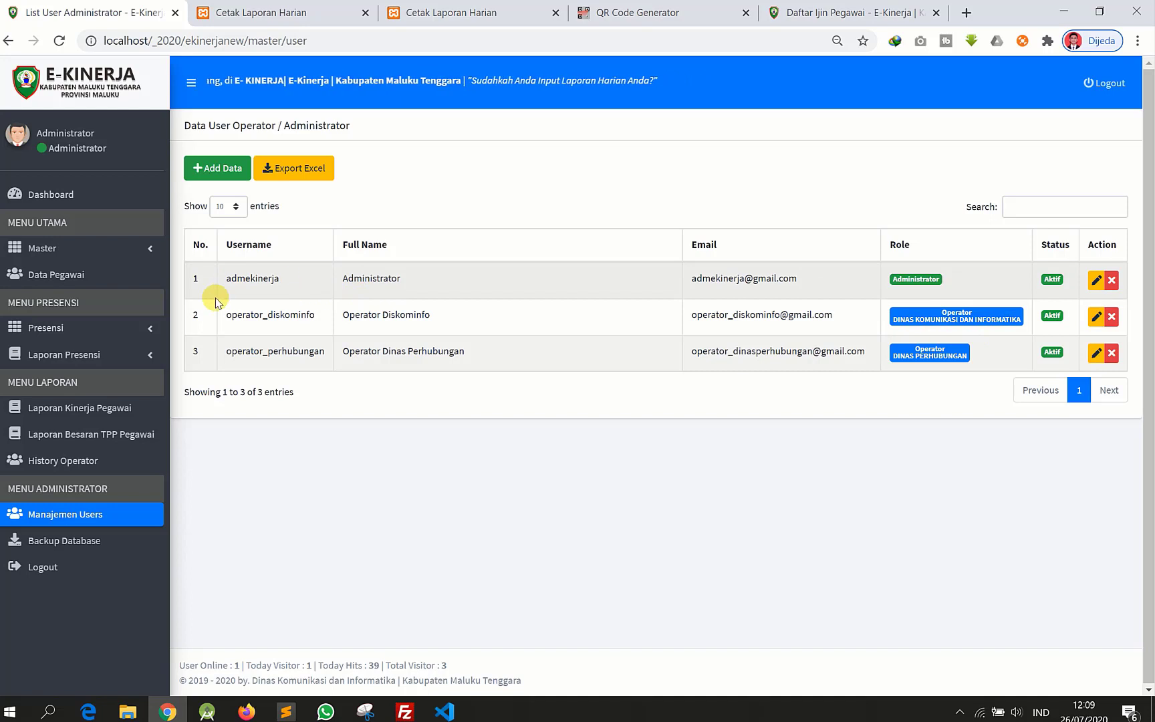
left_click_drag(227, 280, 695, 446)
left_click(695, 447)
left_click_drag(237, 278, 458, 276)
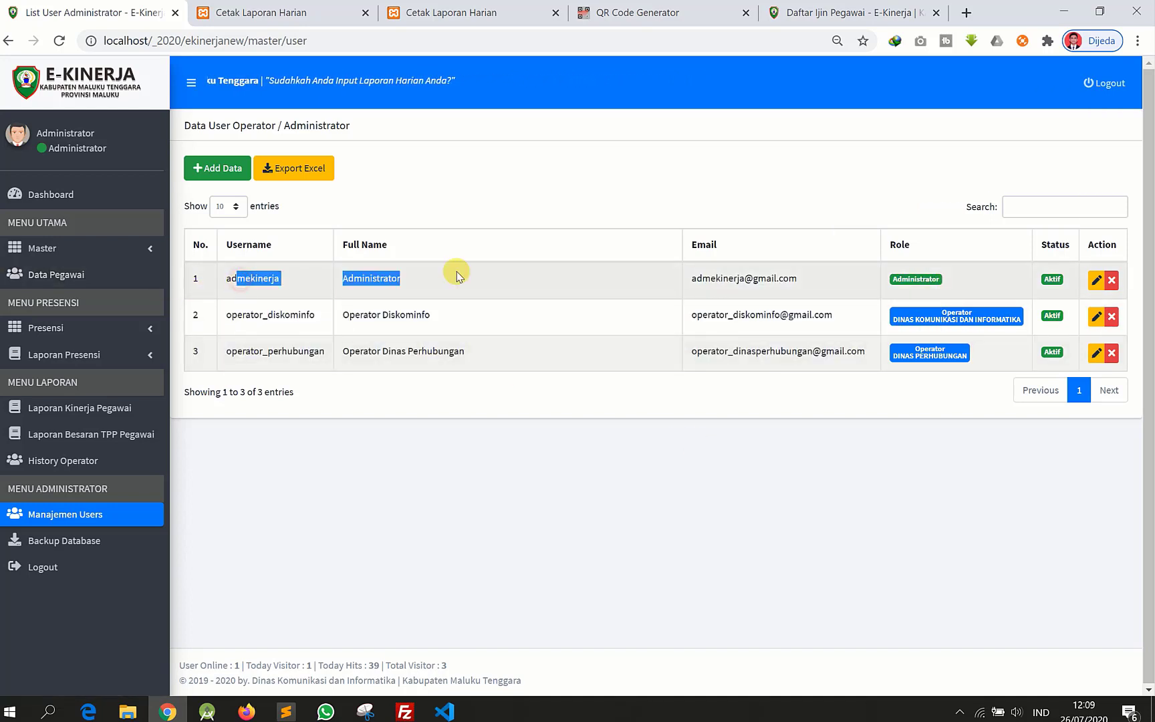
left_click(939, 319)
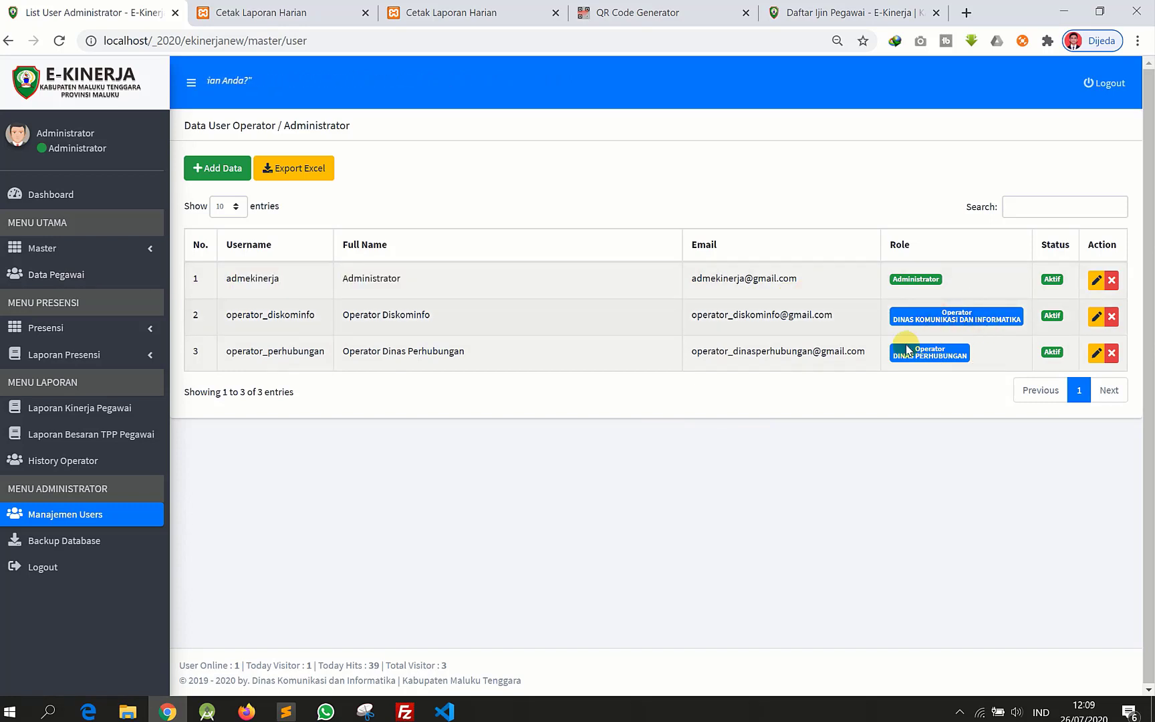
left_click(940, 358)
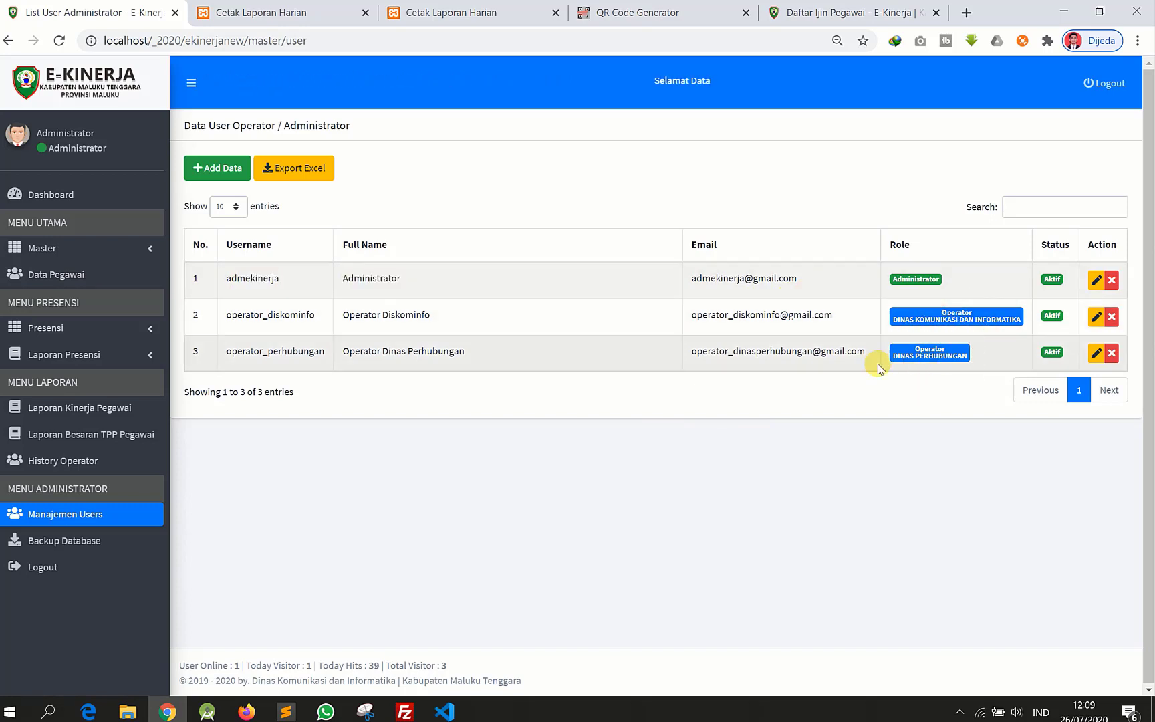
left_click(217, 176)
- Replace the autofilled username with operator_capil in the new user form
left_click(217, 175)
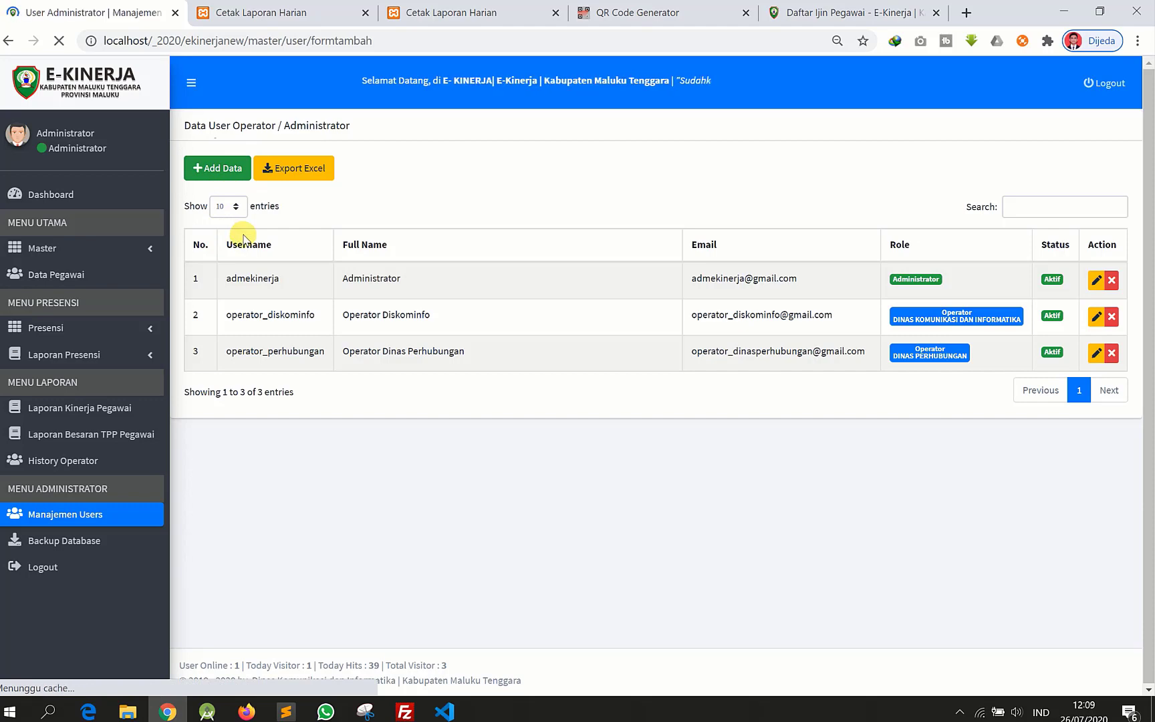
scroll(308, 276, "down", 1)
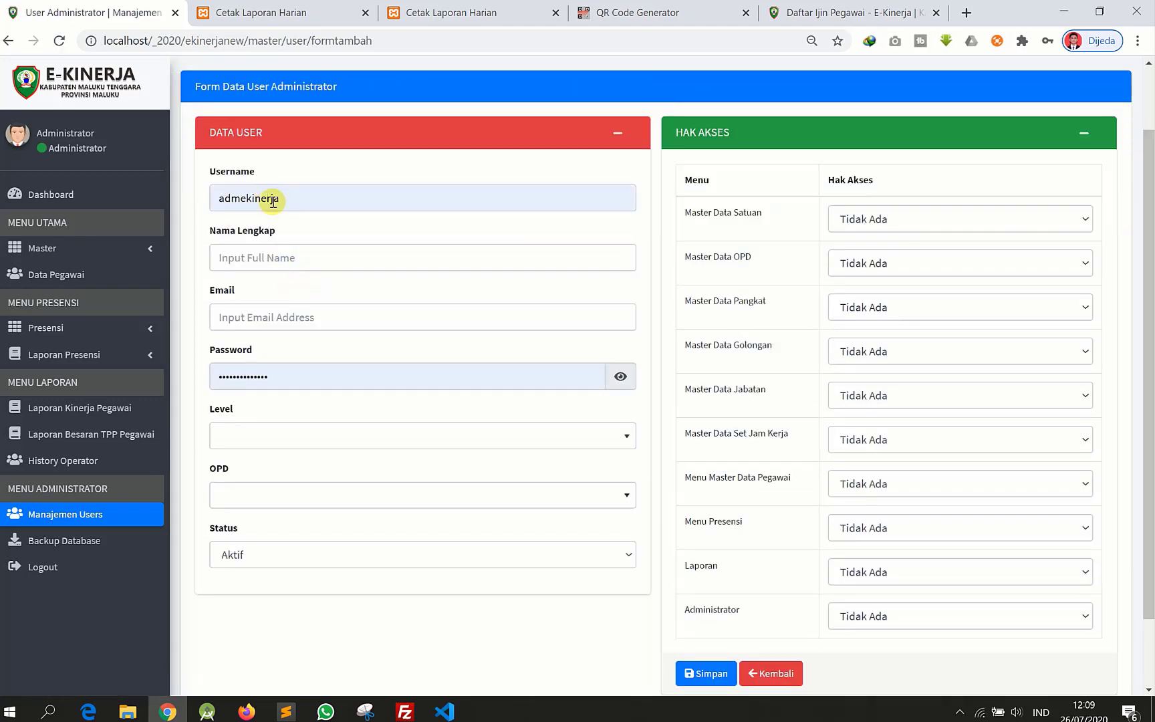
double_click(226, 196)
left_click(430, 207)
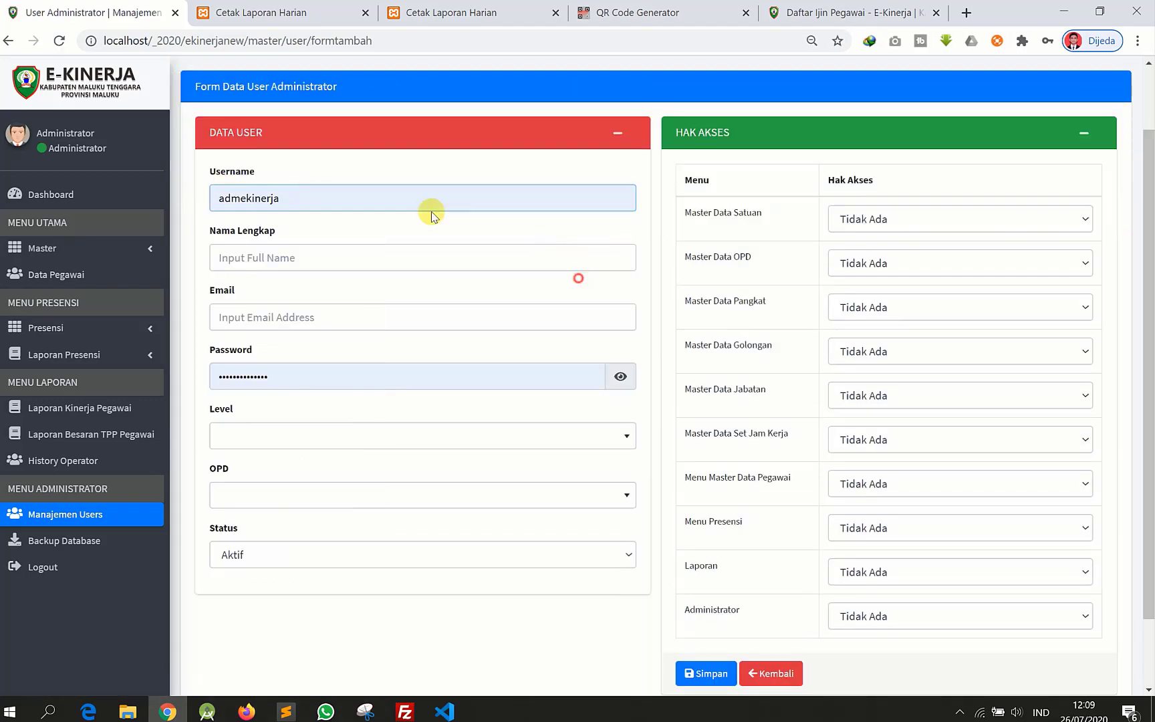
double_click(343, 198)
type("Operato")
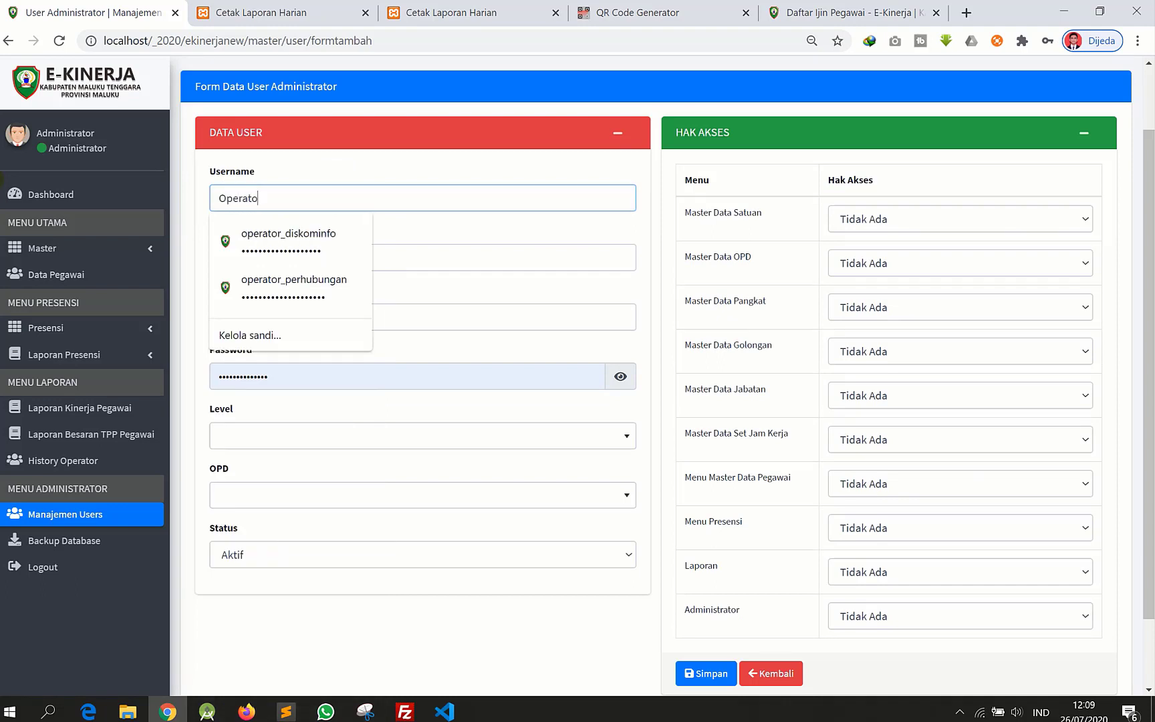
type("r")
key("BackSpace")
key("BackSpace")
key("BackSpace")
key("BackSpace")
key("BackSpace")
type("operator_cap")
key("Tab")
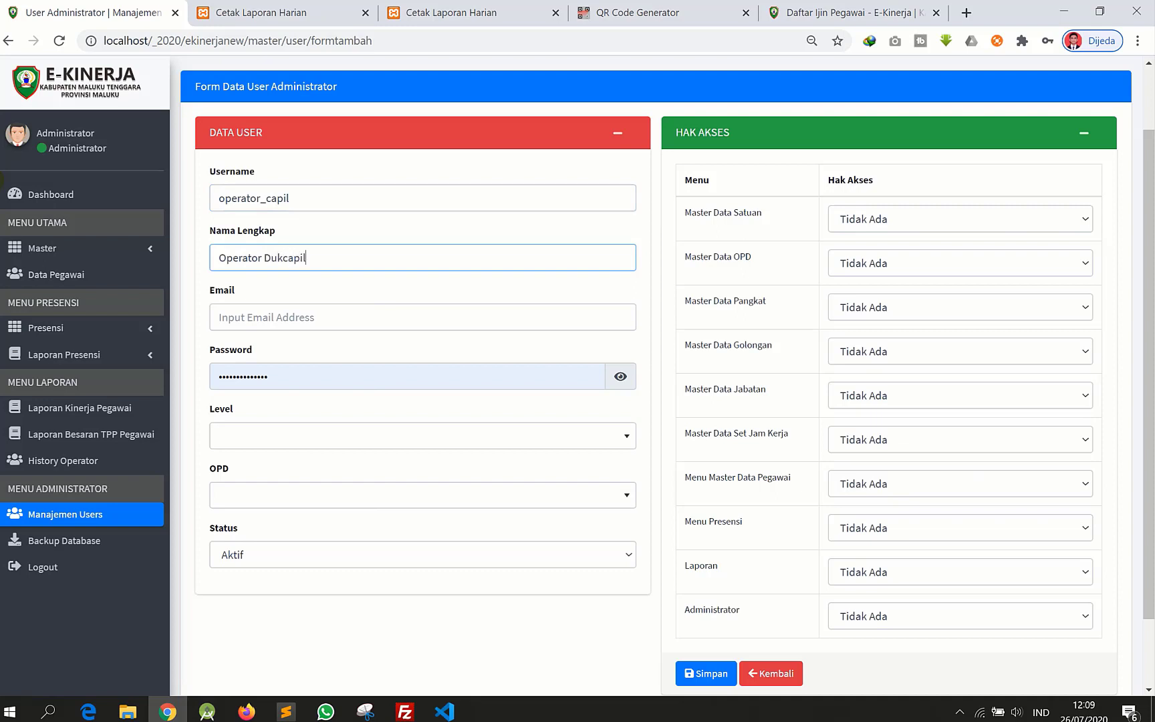
- Fill in full name Operator Dukcapil, the e-mail address and the account password
left_click(280, 312)
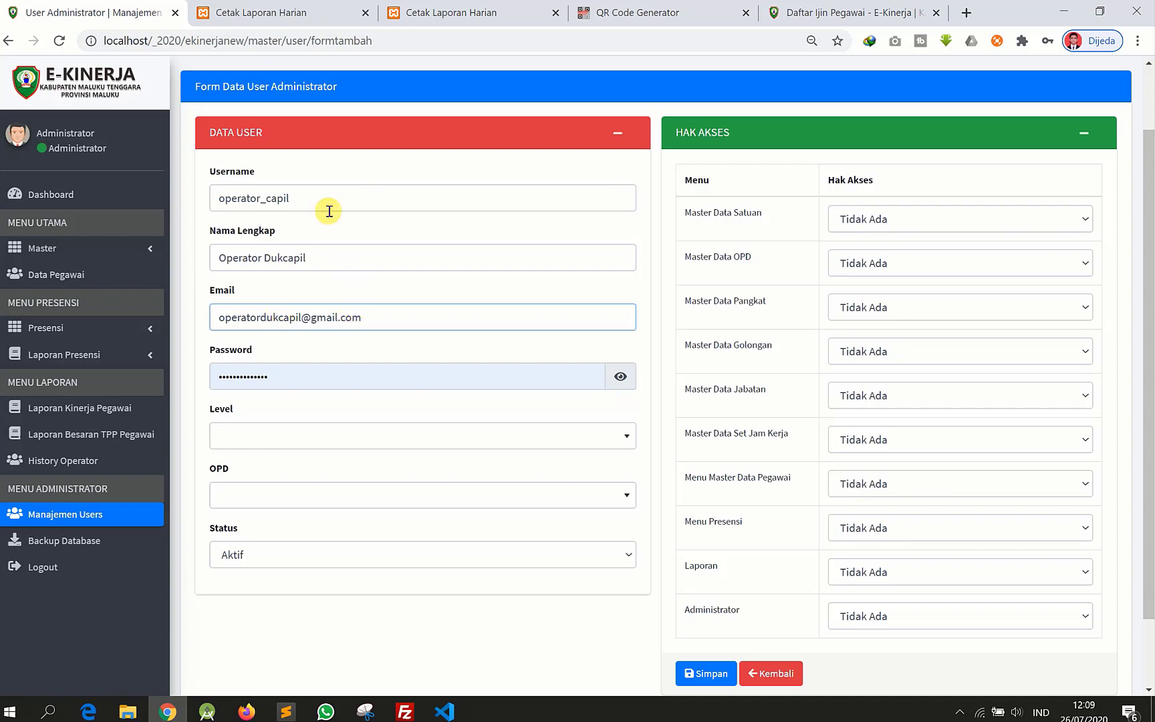
left_click(325, 190)
key("ctrl+a")
left_click(289, 380)
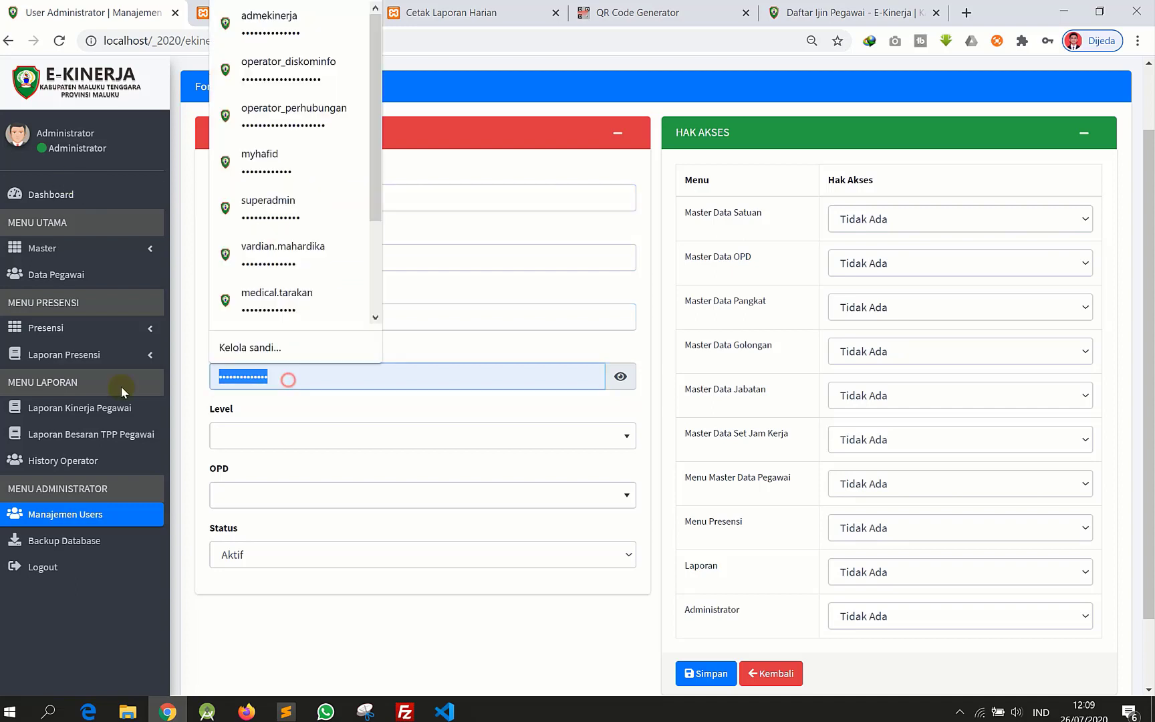
left_click(276, 405)
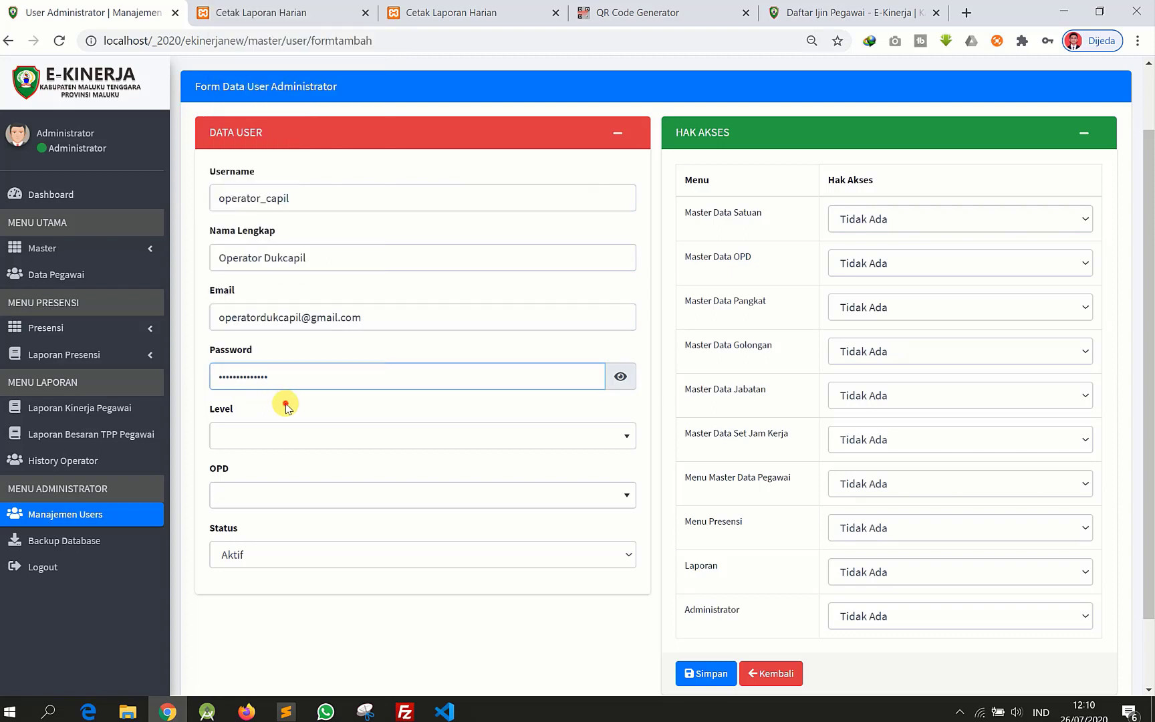
- Set the user level to Operator and the work unit to DINAS CATATAN SIPIL
left_click(254, 441)
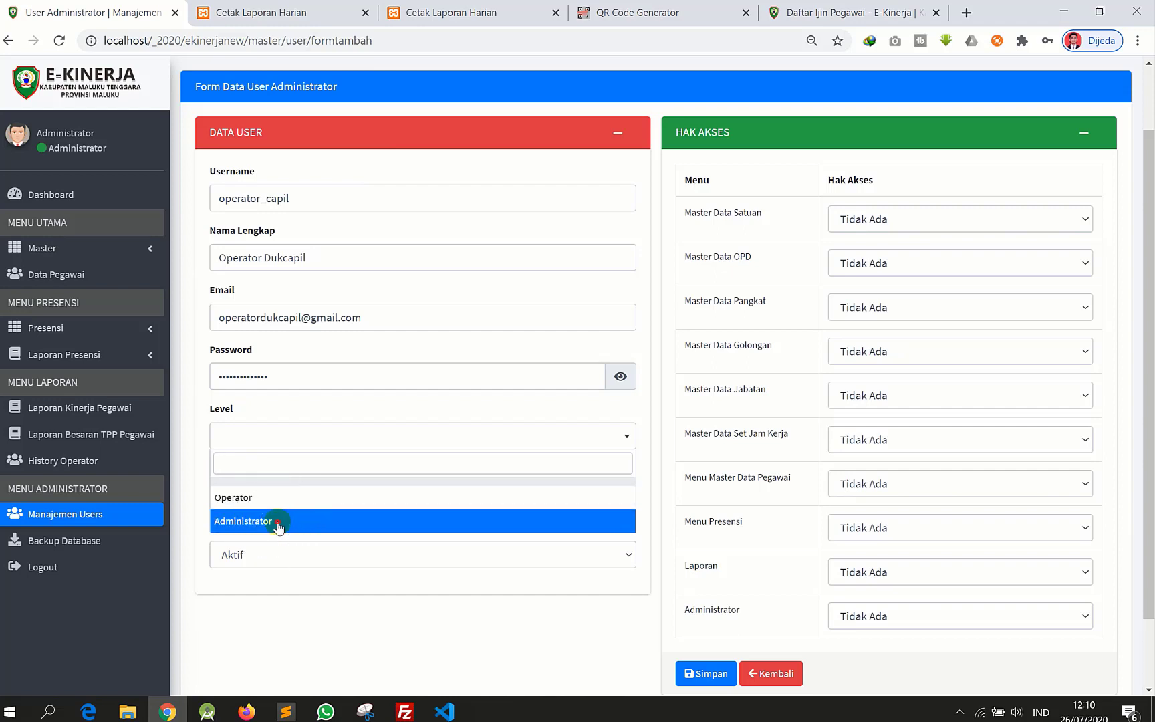
left_click(279, 526)
left_click(282, 441)
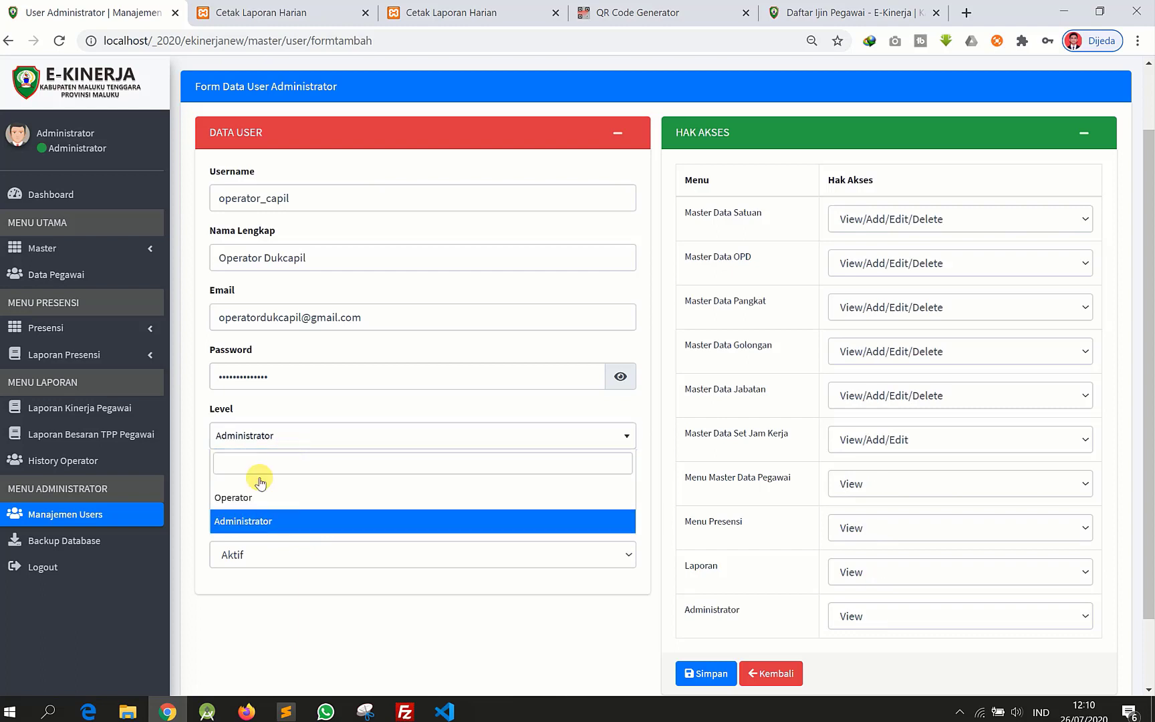
left_click(270, 499)
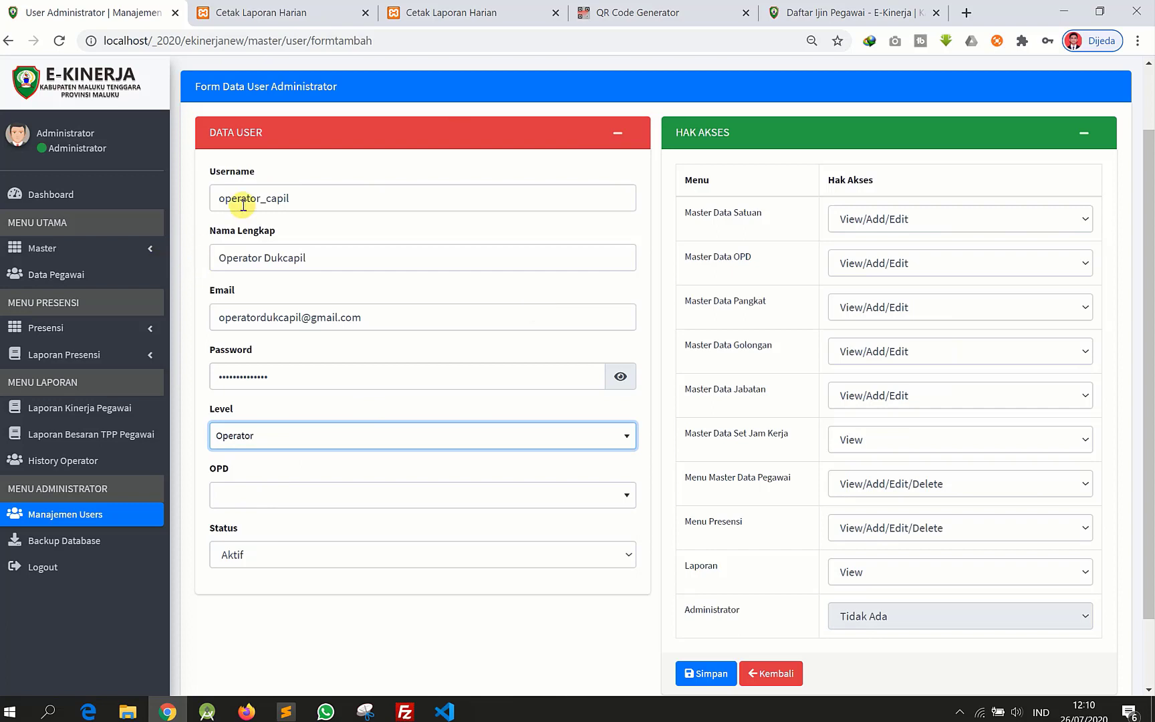
left_click(285, 495)
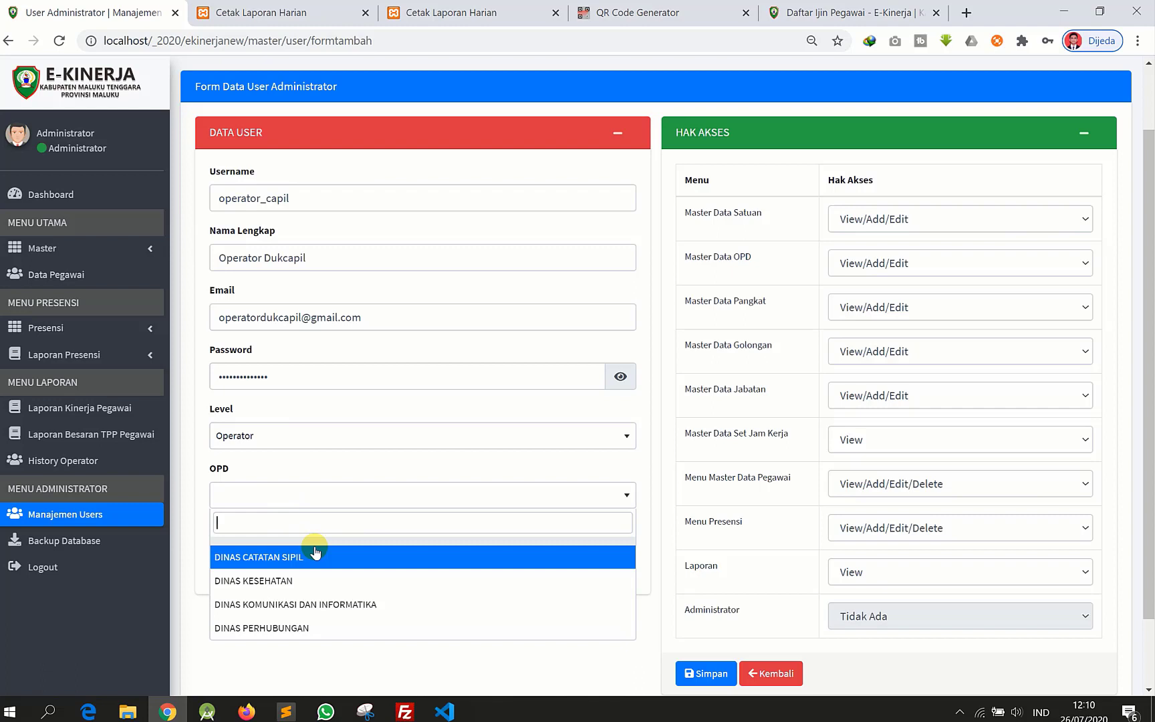
left_click(241, 559)
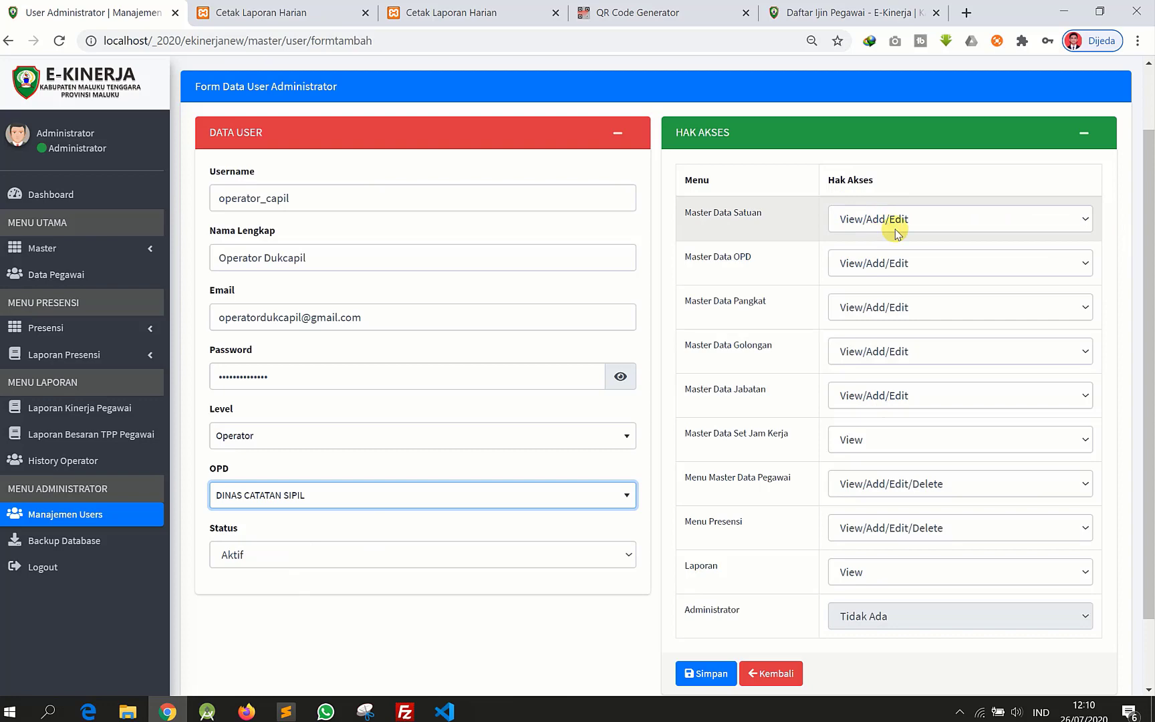
- Keep Master Data Satuan access at the default View/Add/Edit
scroll(889, 367, "down", 2)
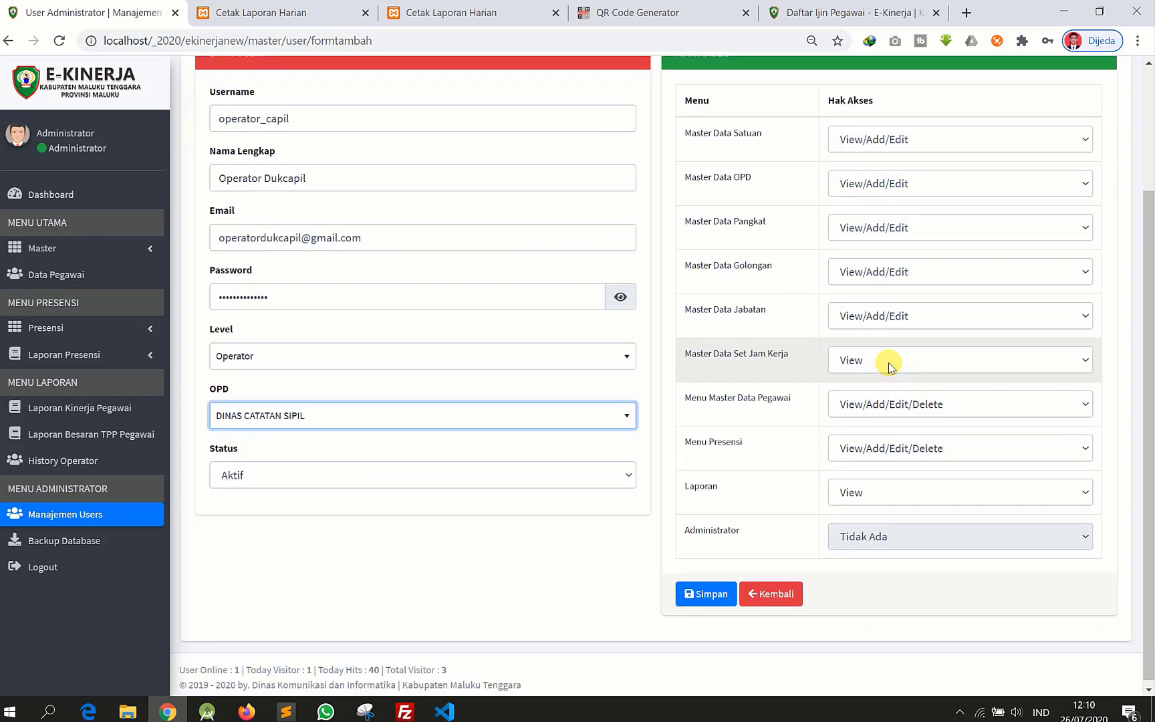
scroll(821, 536, "up", 3)
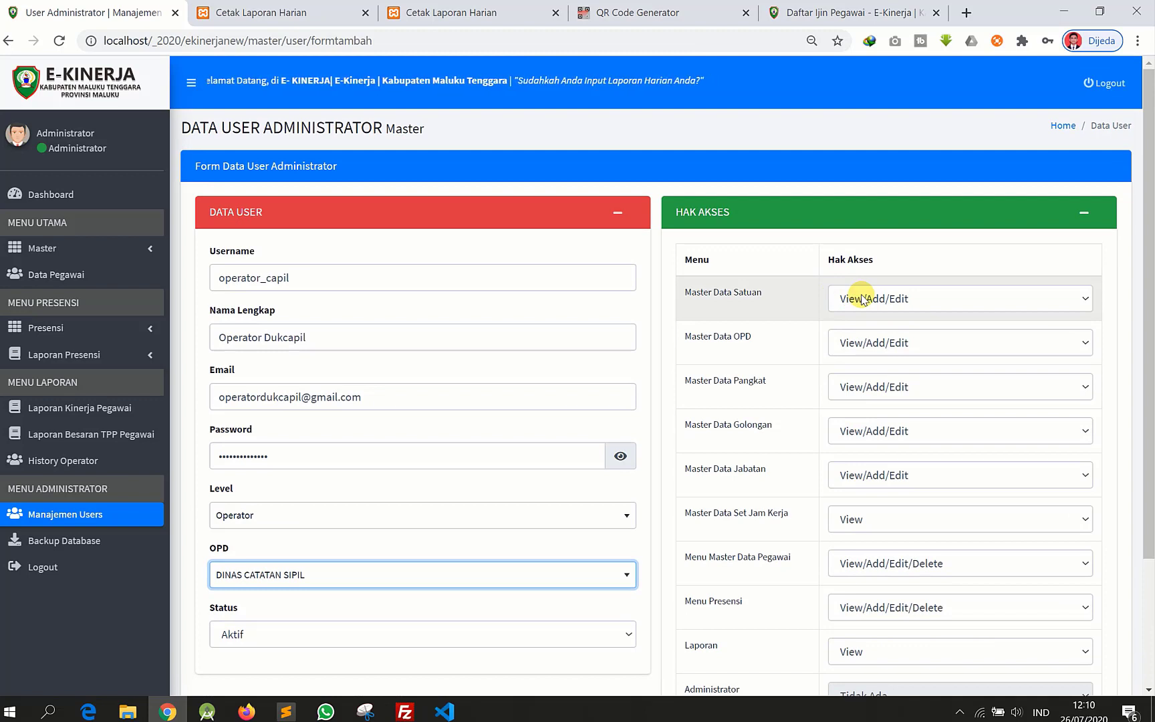
left_click(863, 299)
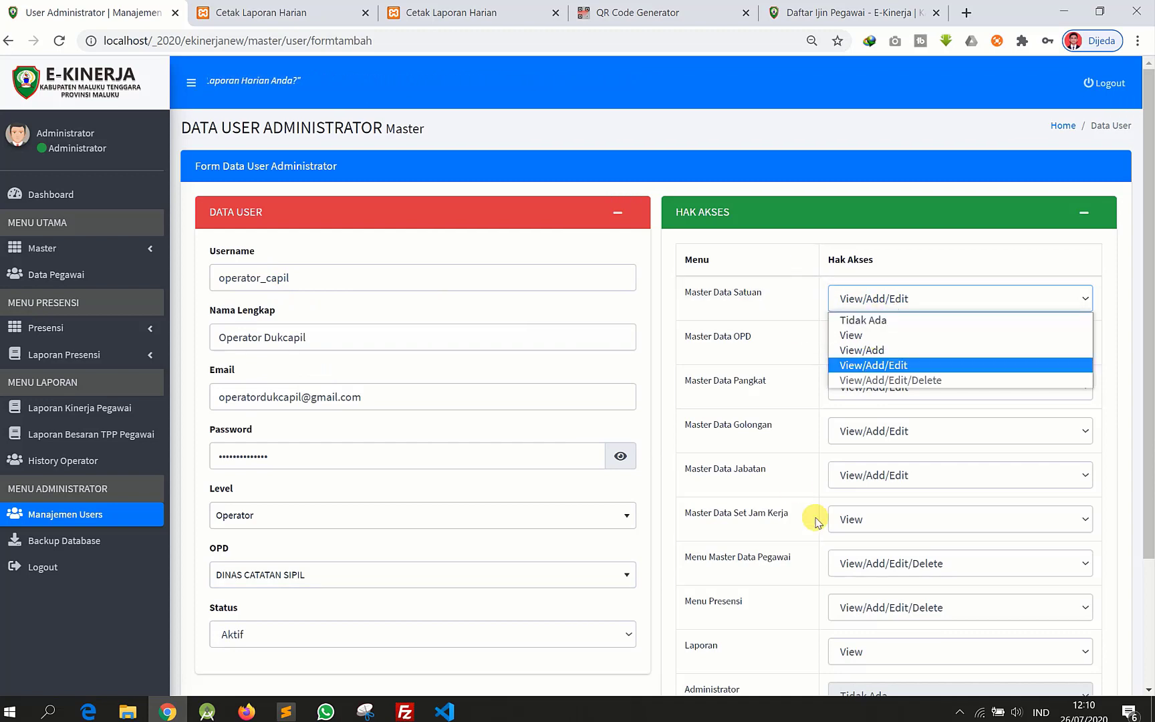
left_click(867, 299)
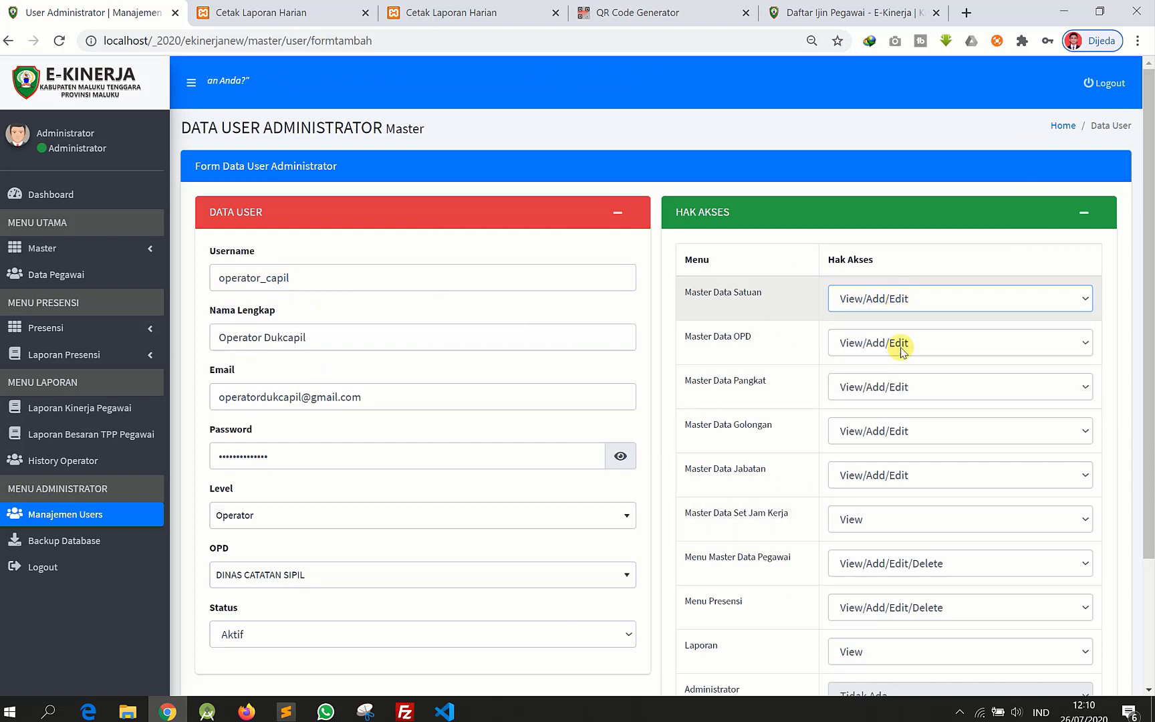
left_click(918, 301)
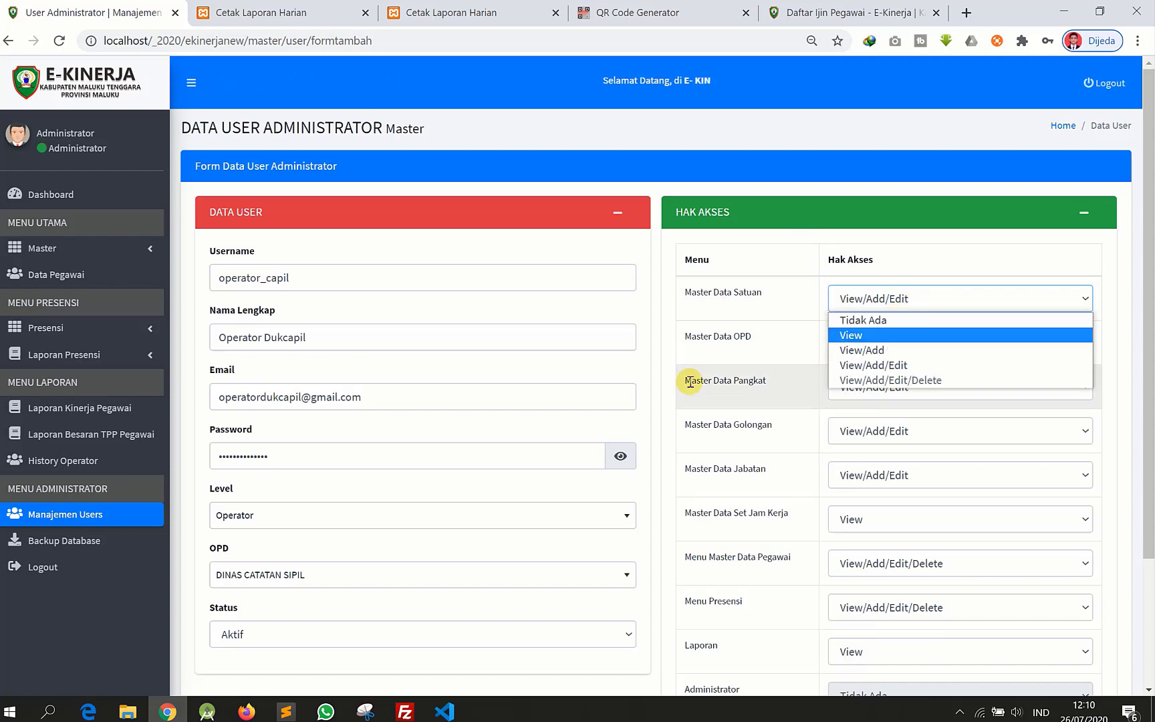
left_click(718, 329)
scroll(890, 383, "down", 3)
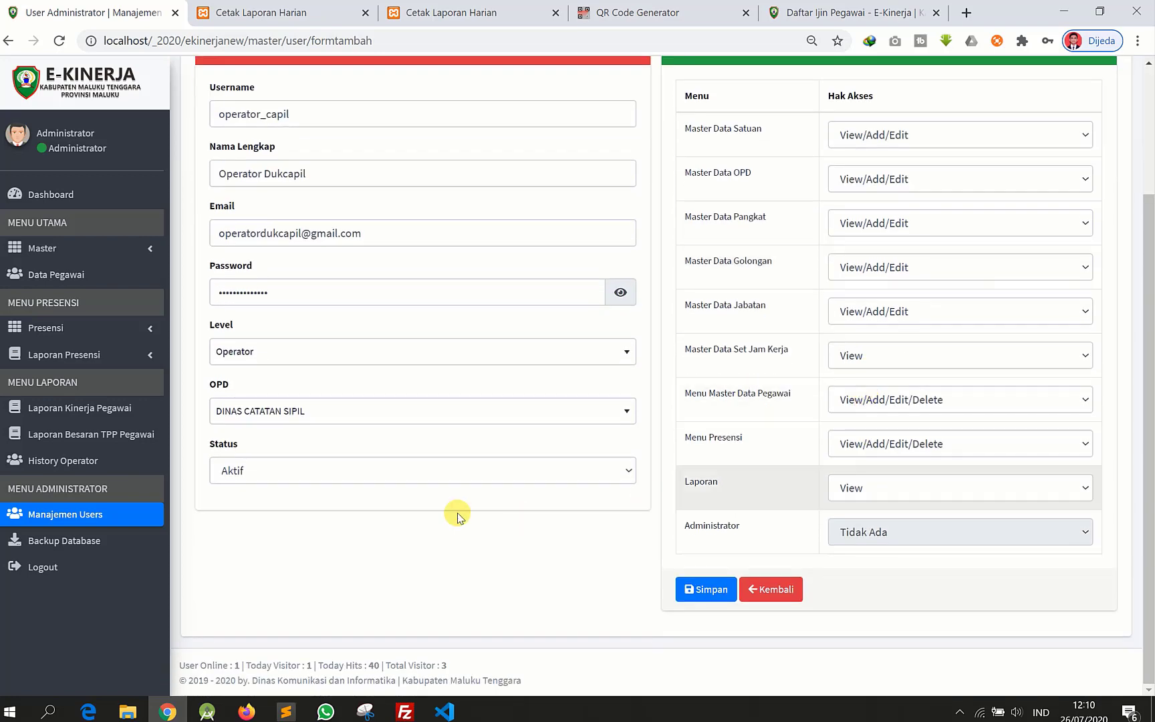
- Switch the new user's level to Administrator
left_click(293, 351)
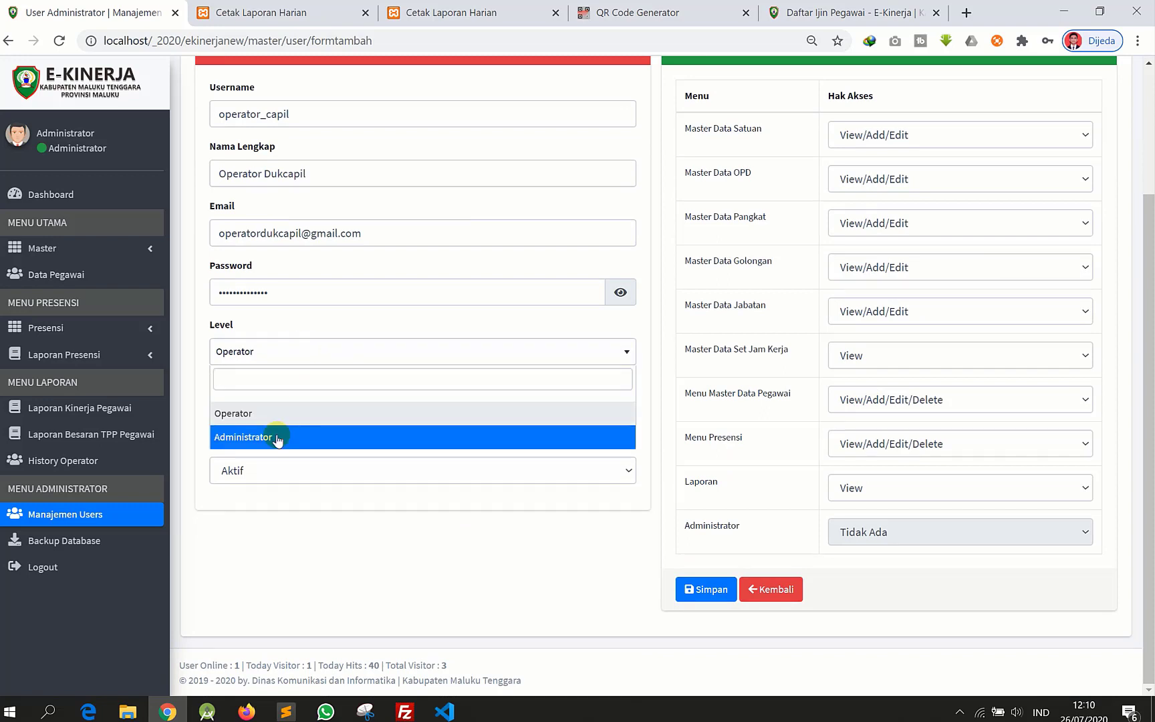
left_click(272, 438)
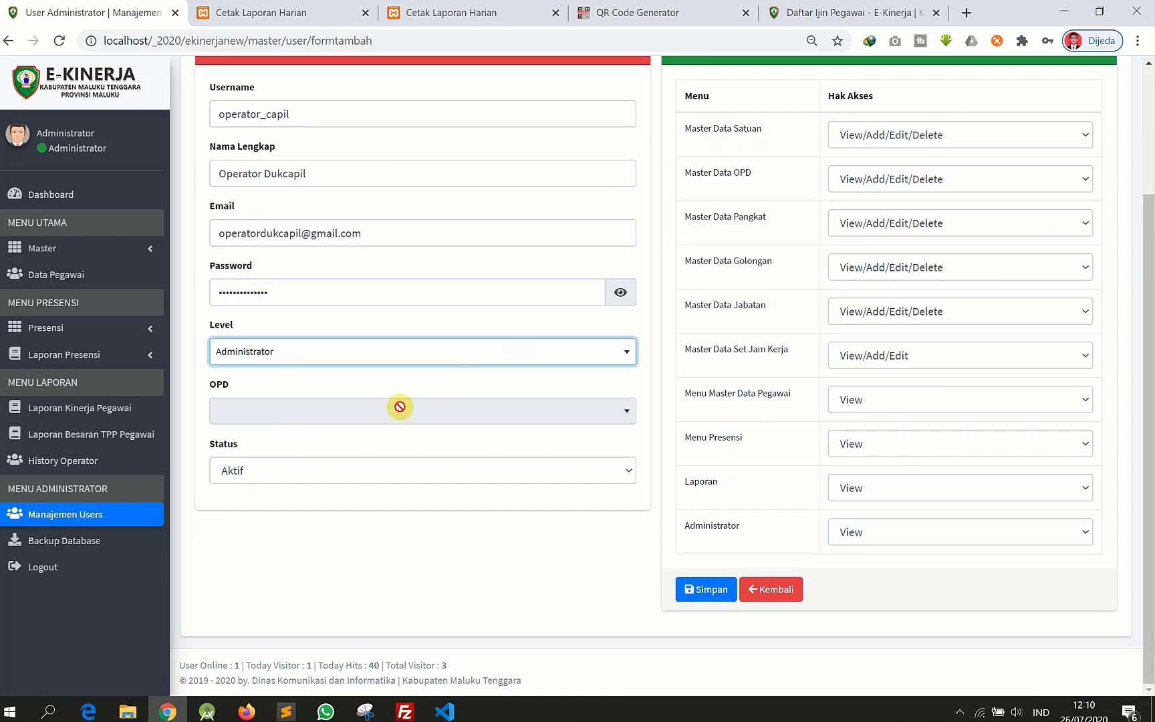
left_click(393, 353)
left_click(373, 414)
left_click(395, 354)
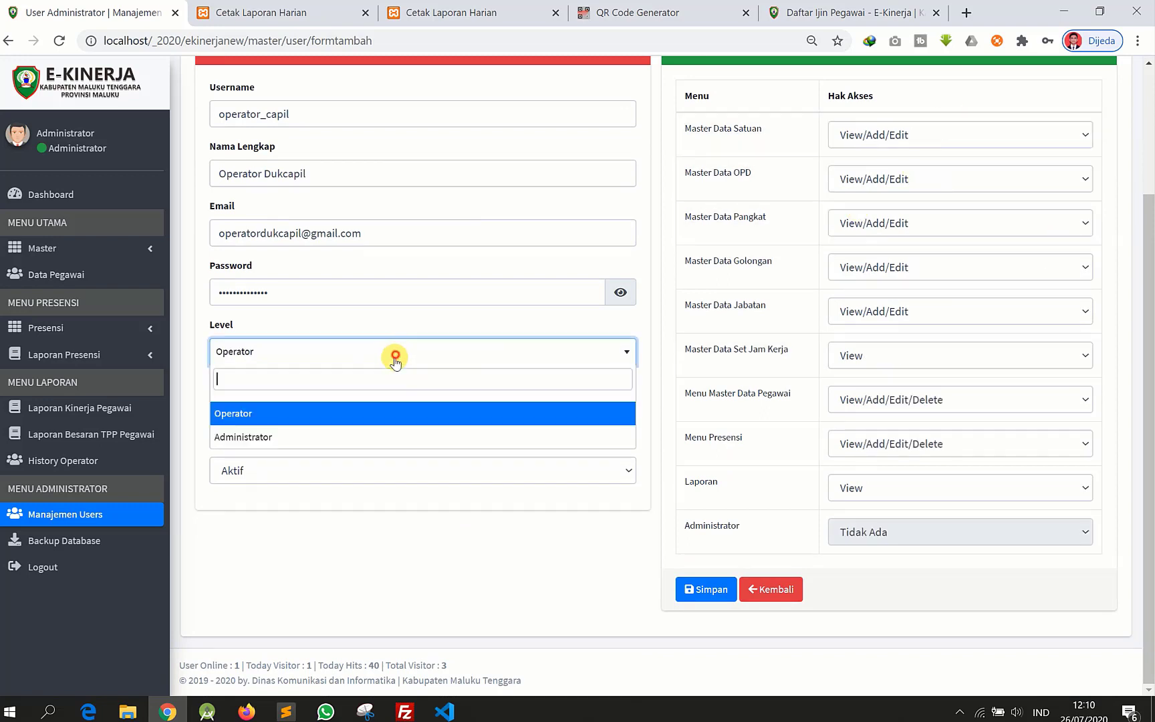
left_click(374, 438)
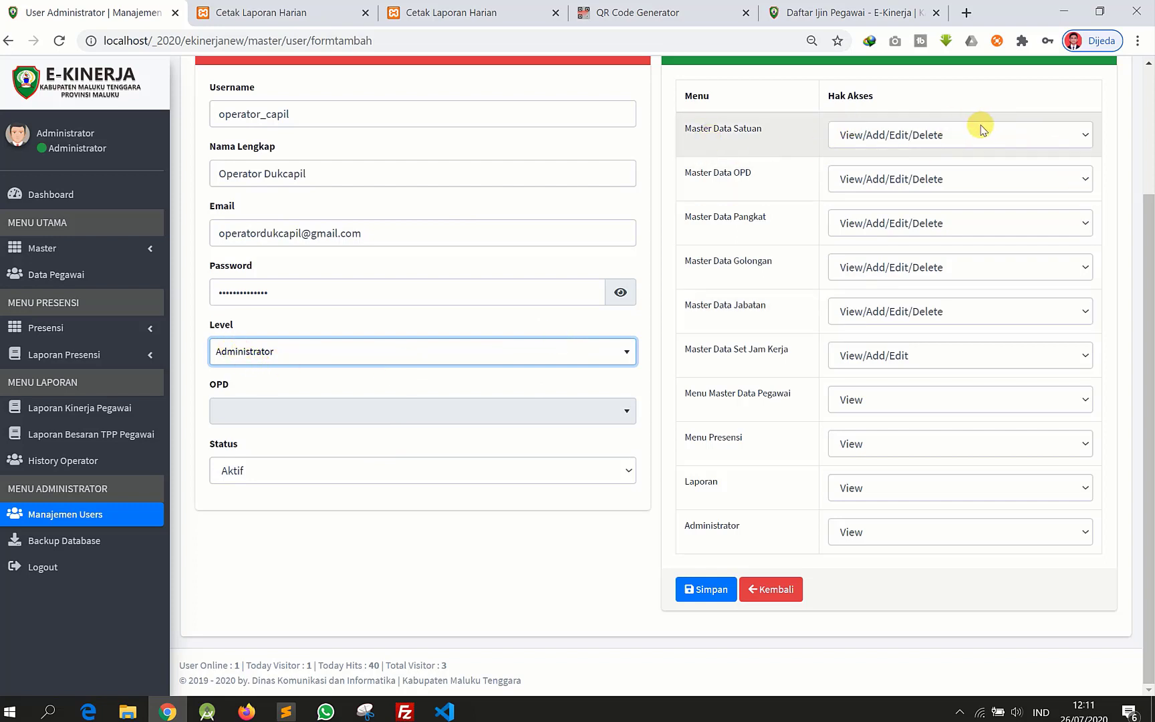
- Review access for Master Data Pegawai, Presensi, Laporan and Administrator rows, leaving each at View
left_click(885, 141)
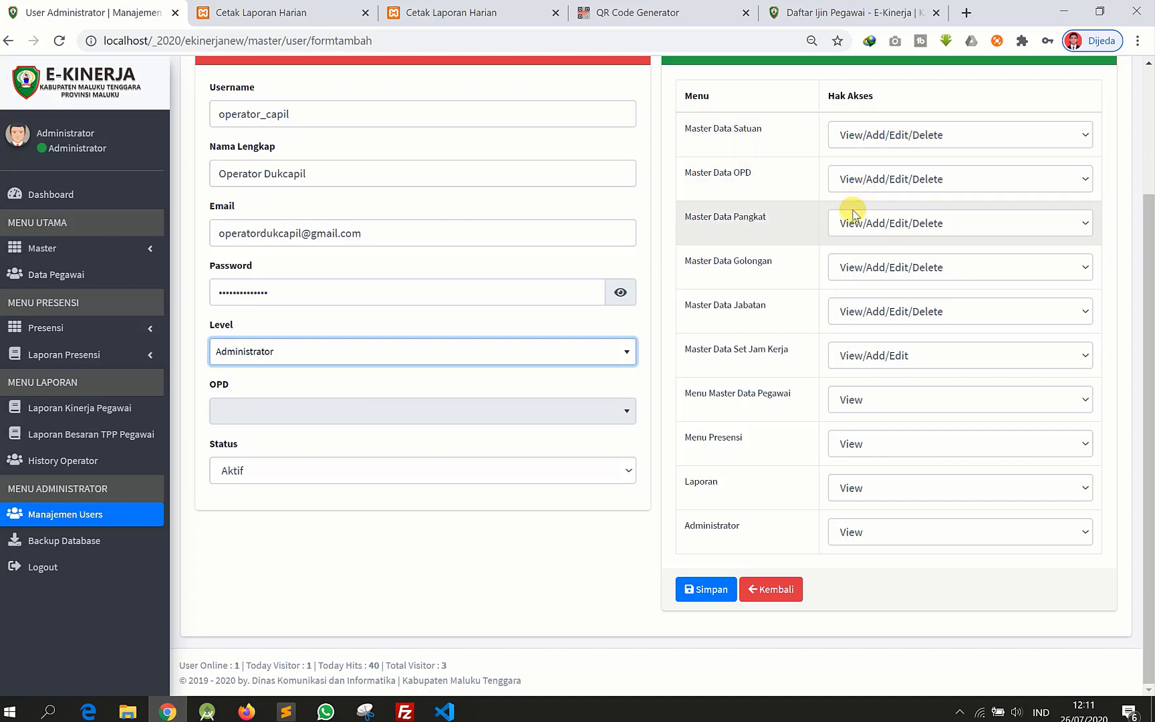
left_click(864, 408)
left_click(857, 405)
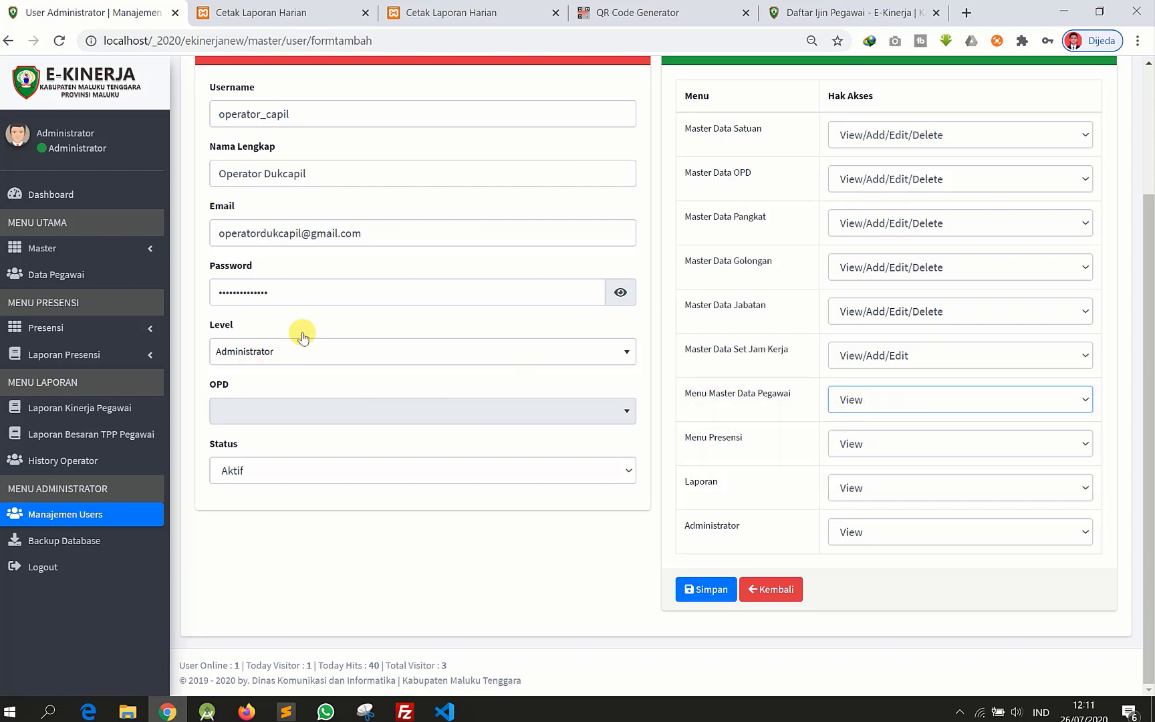
left_click(928, 454)
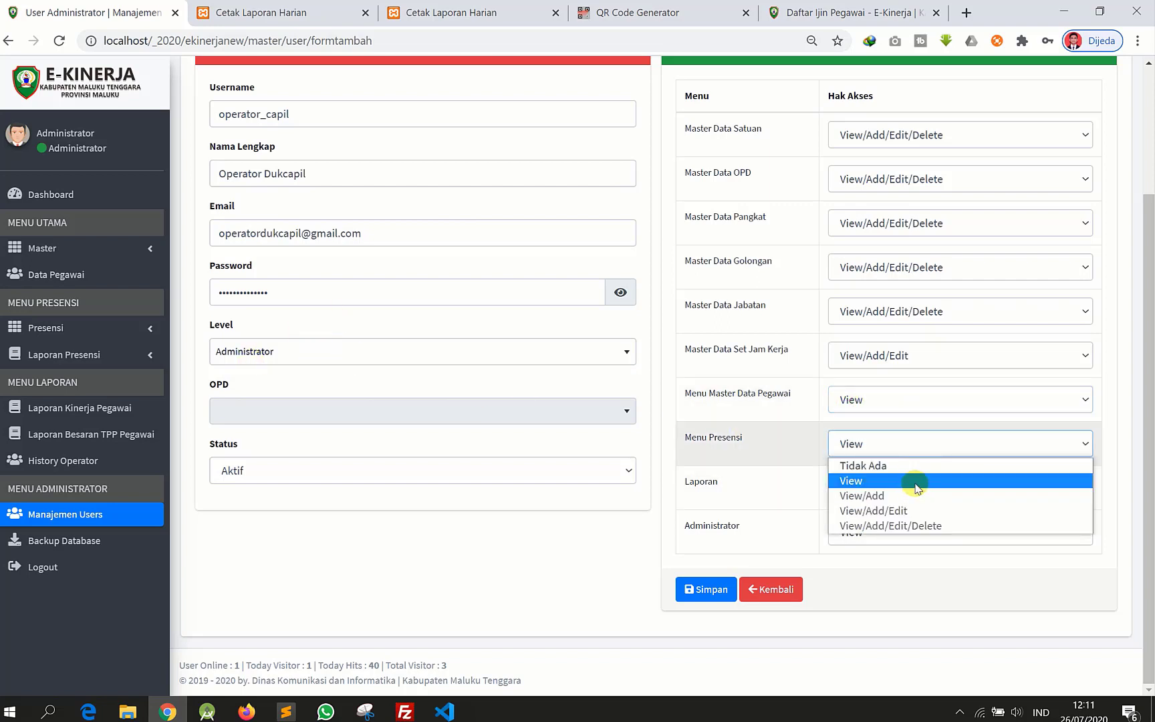
left_click(883, 450)
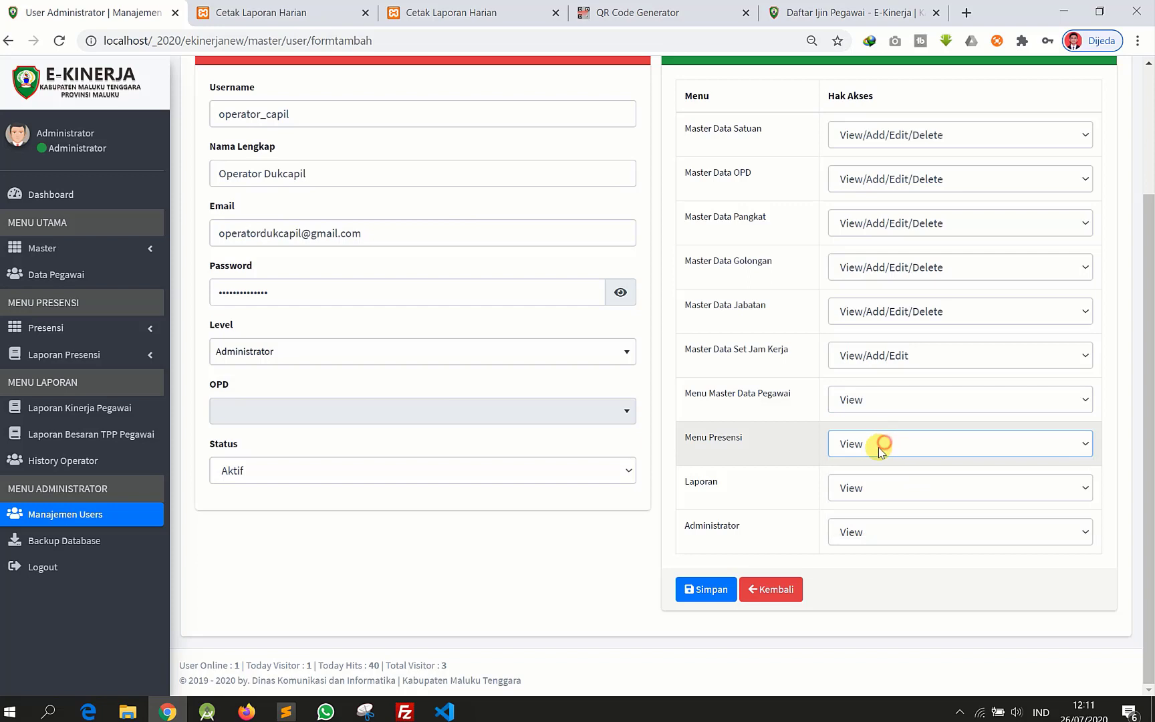
left_click(888, 495)
left_click(764, 465)
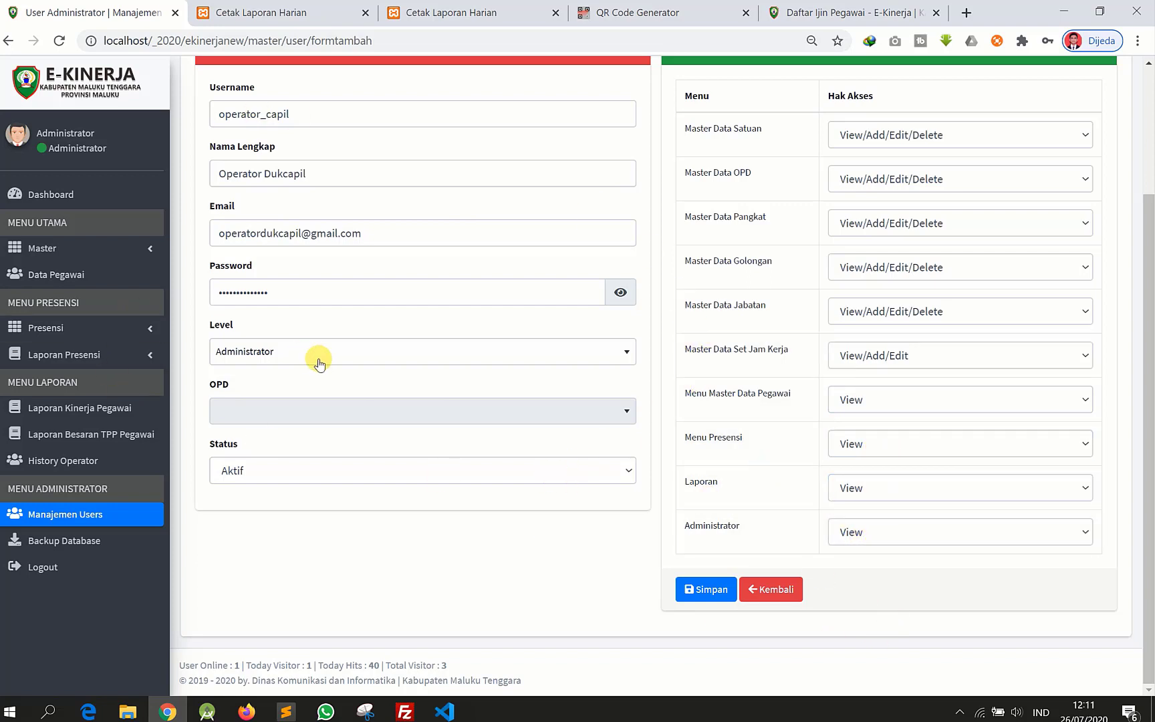
left_click(869, 533)
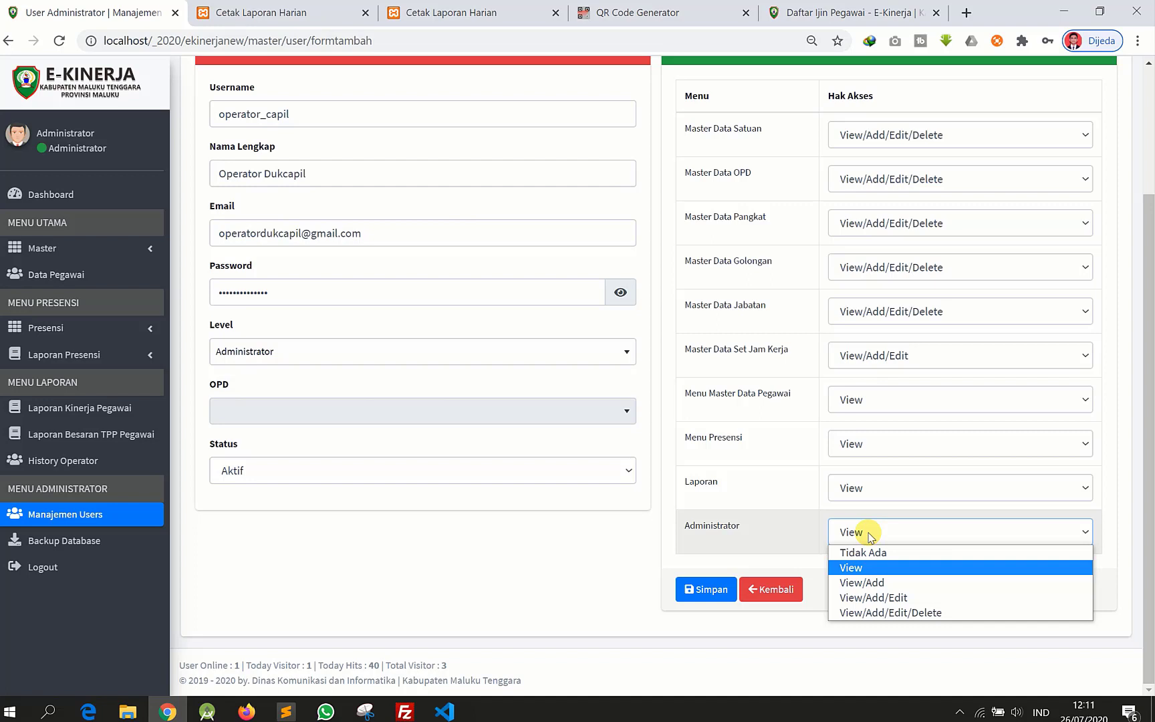
left_click(869, 534)
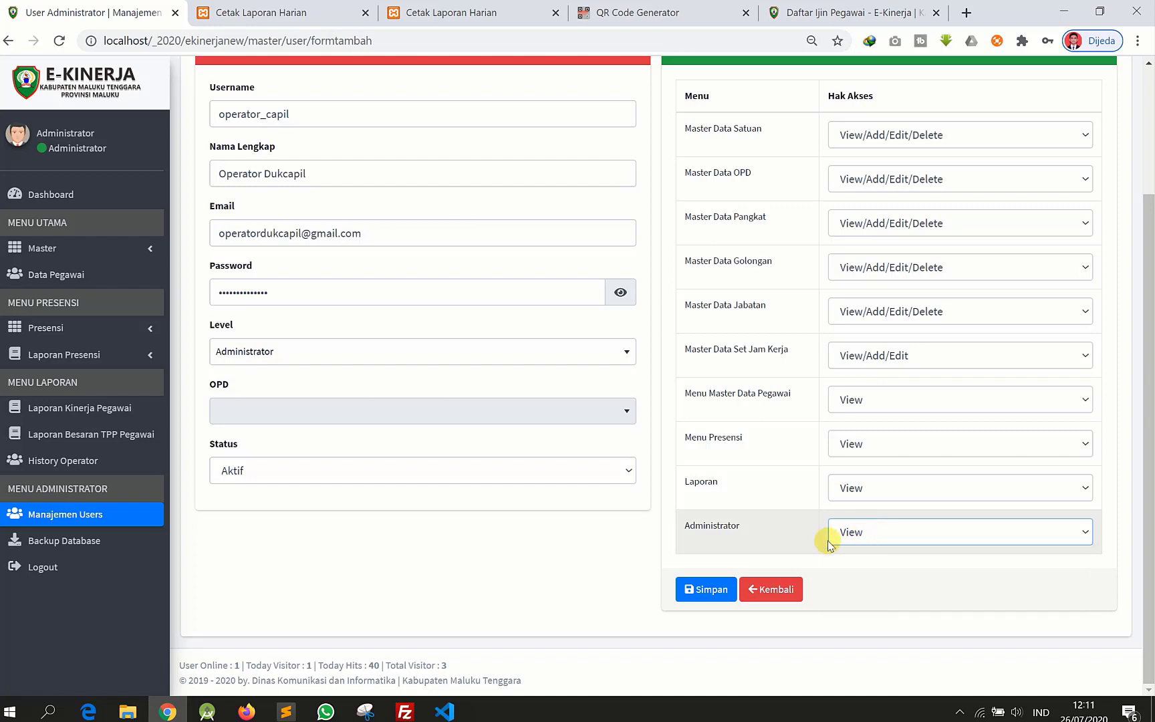
left_click(898, 533)
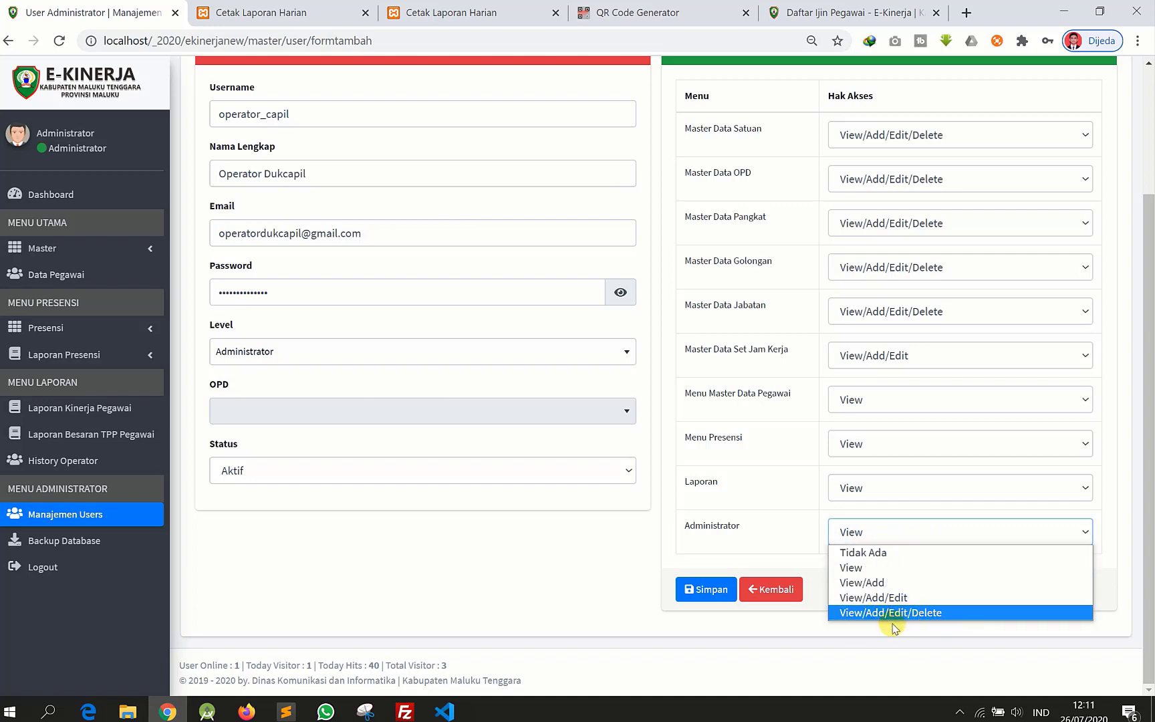
left_click(462, 420)
left_click(382, 351)
- Set level back to Operator, choose DINAS CATATAN SIPIL as OPD, and save with Simpan
left_click(314, 420)
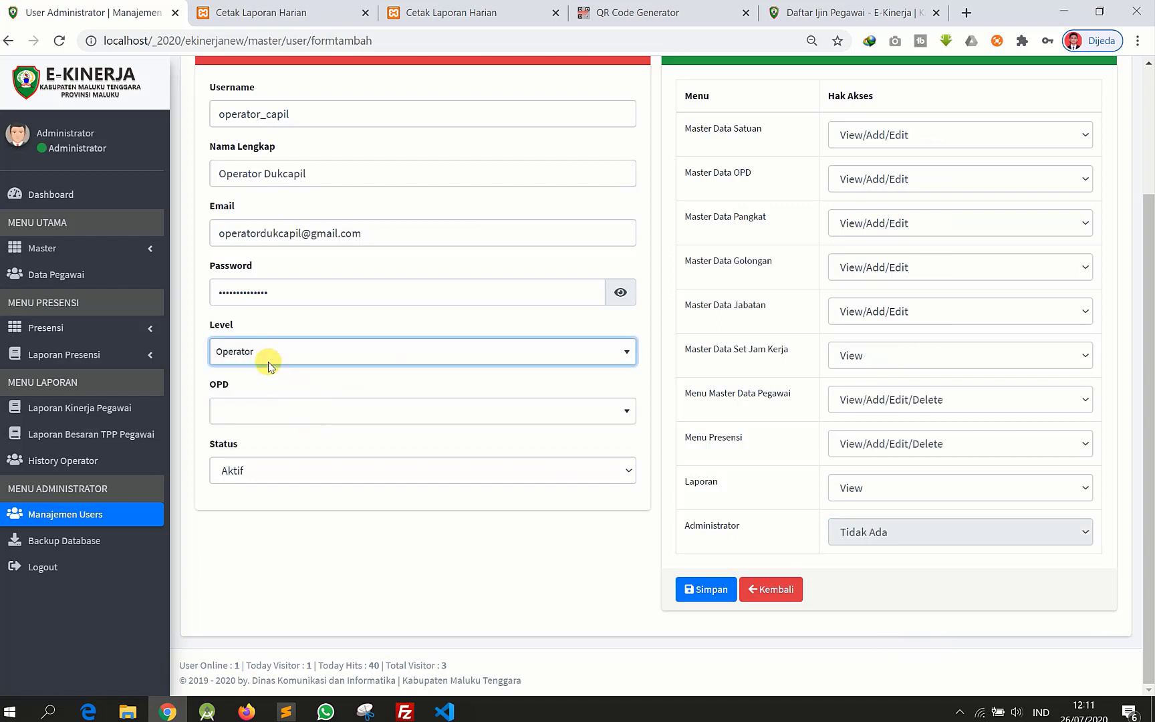
scroll(849, 413, "up", 3)
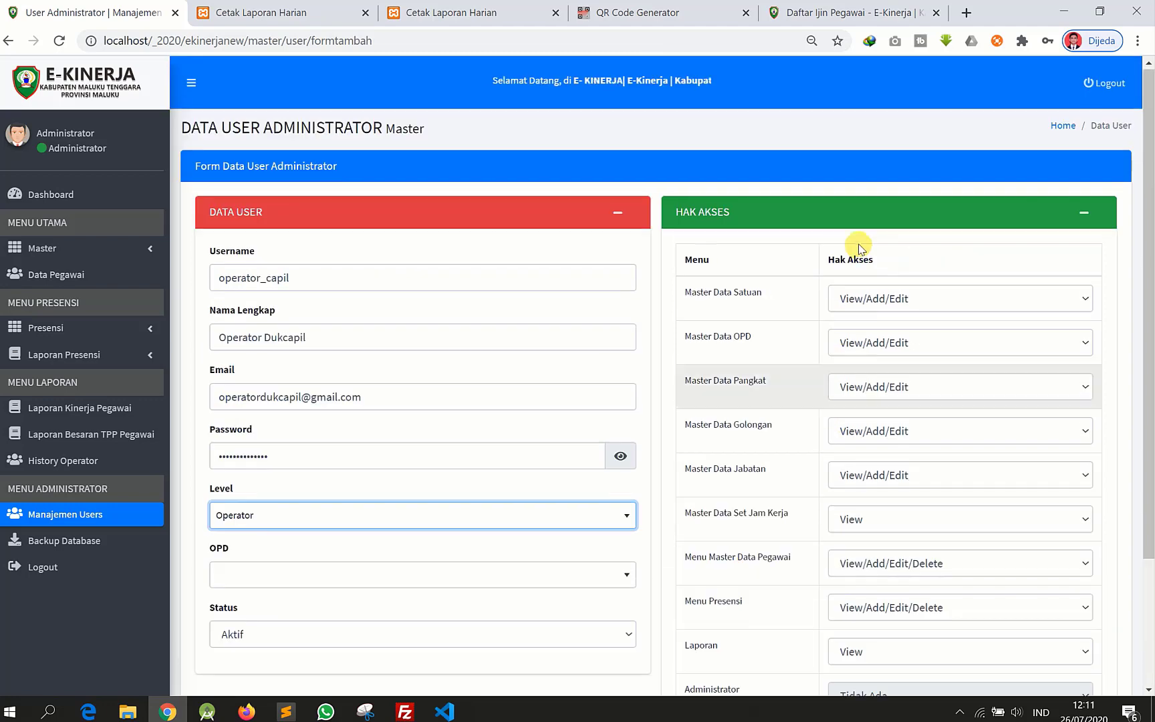
scroll(872, 514, "down", 3)
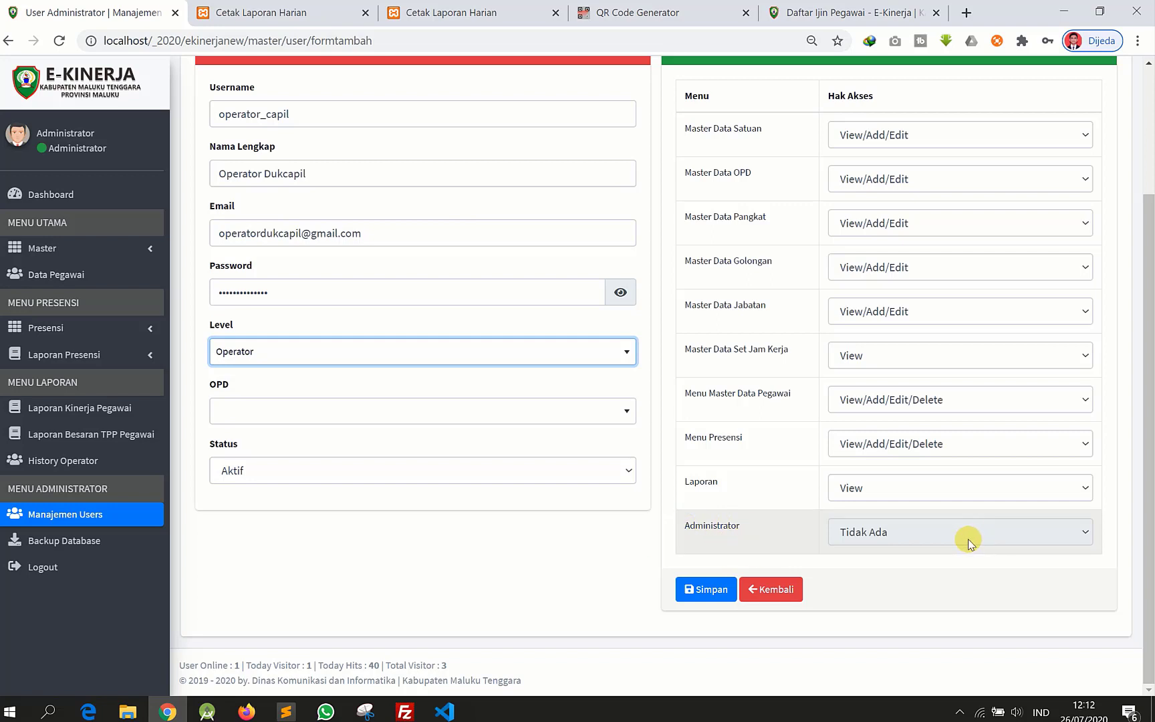
left_click(400, 408)
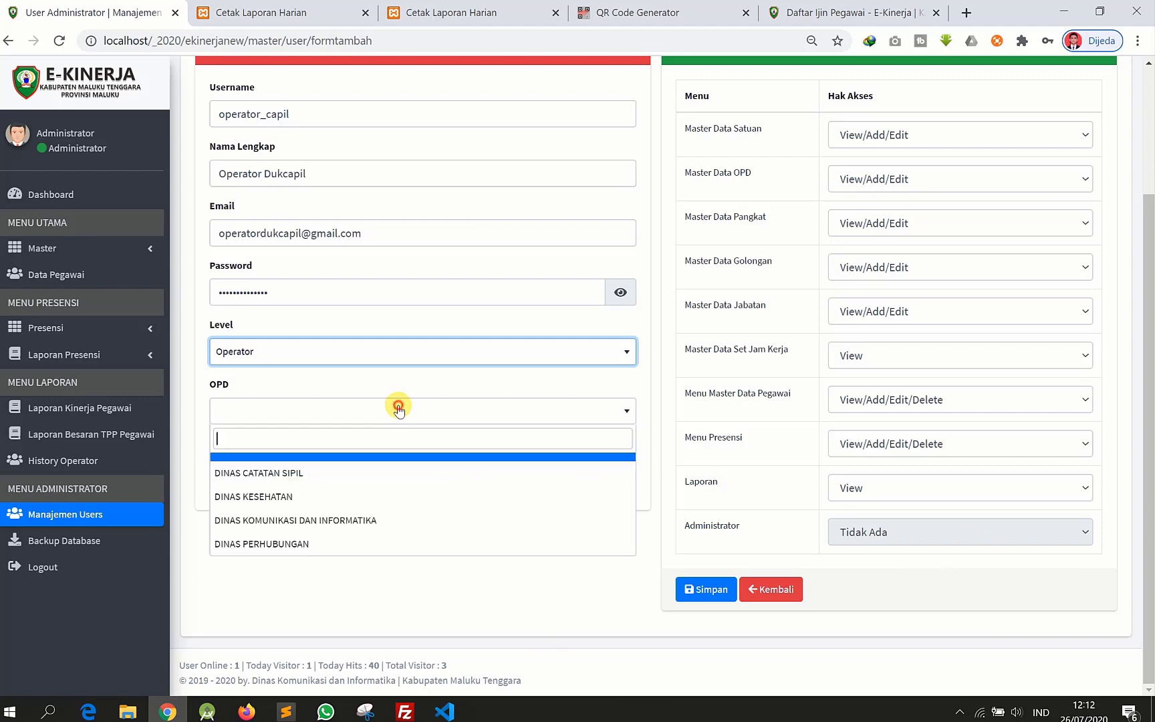
left_click(312, 485)
scroll(674, 422, "up", 2)
scroll(674, 421, "down", 2)
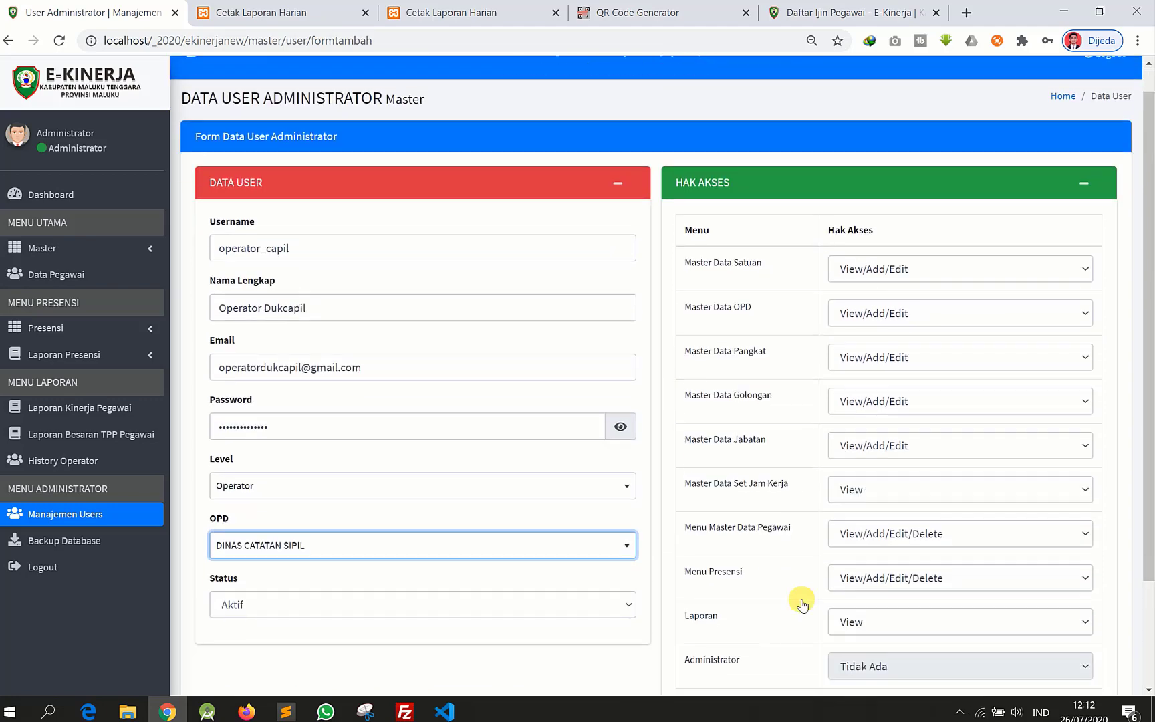
left_click(711, 603)
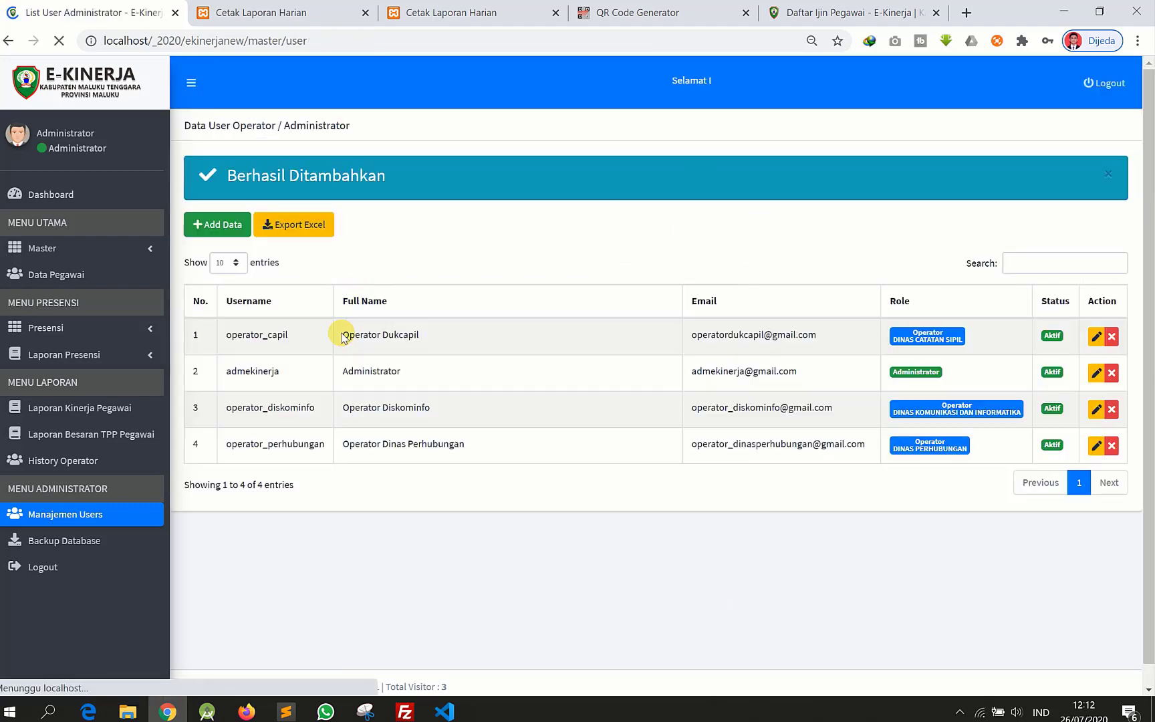
- Dismiss the save-password popup, check the new operator in row 1, and go to Backup Database
left_click(1111, 63)
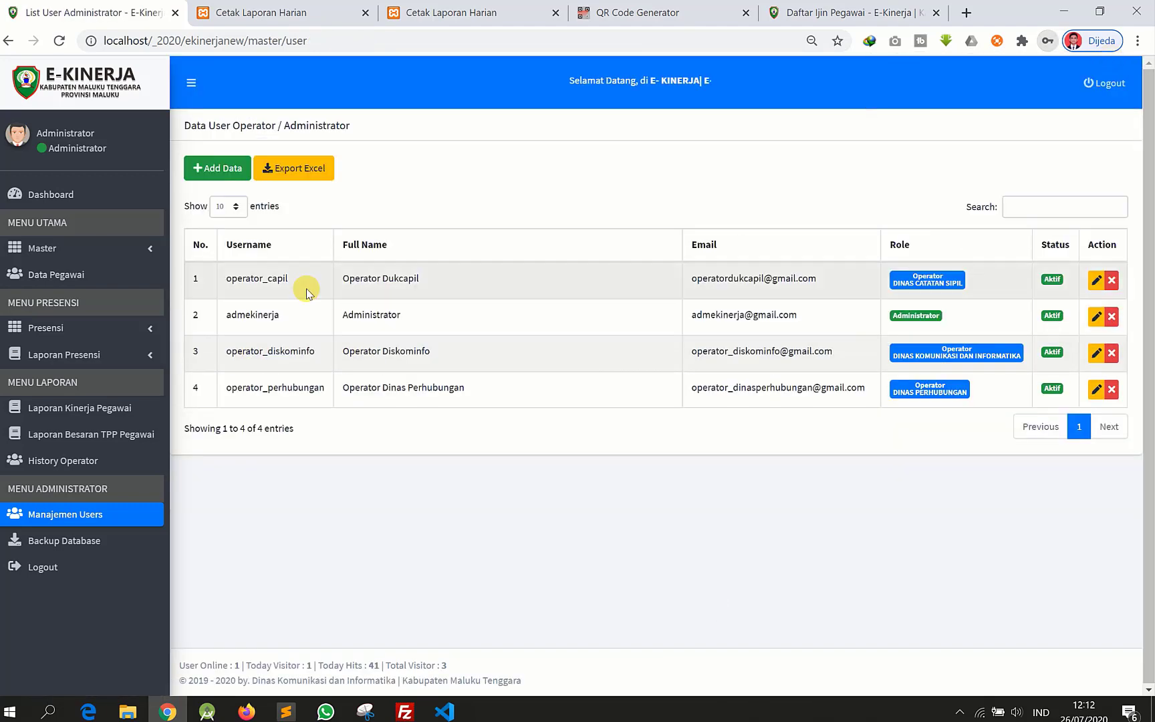
left_click_drag(224, 281, 799, 279)
left_click(442, 291)
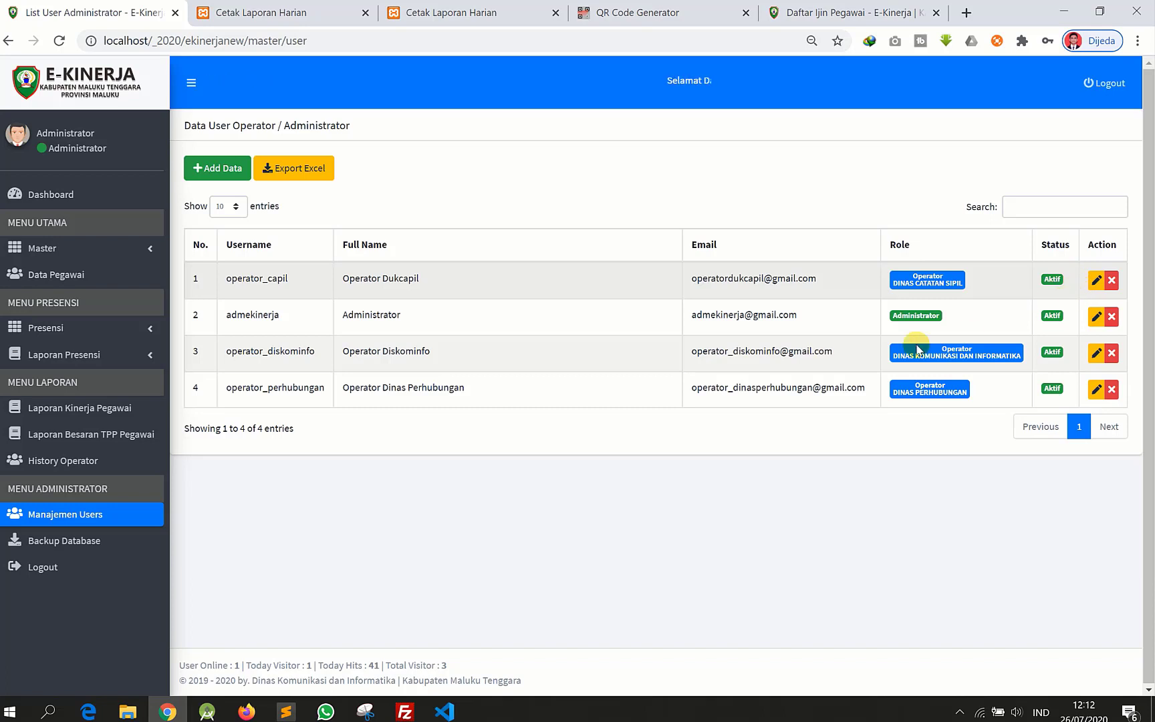
left_click(95, 550)
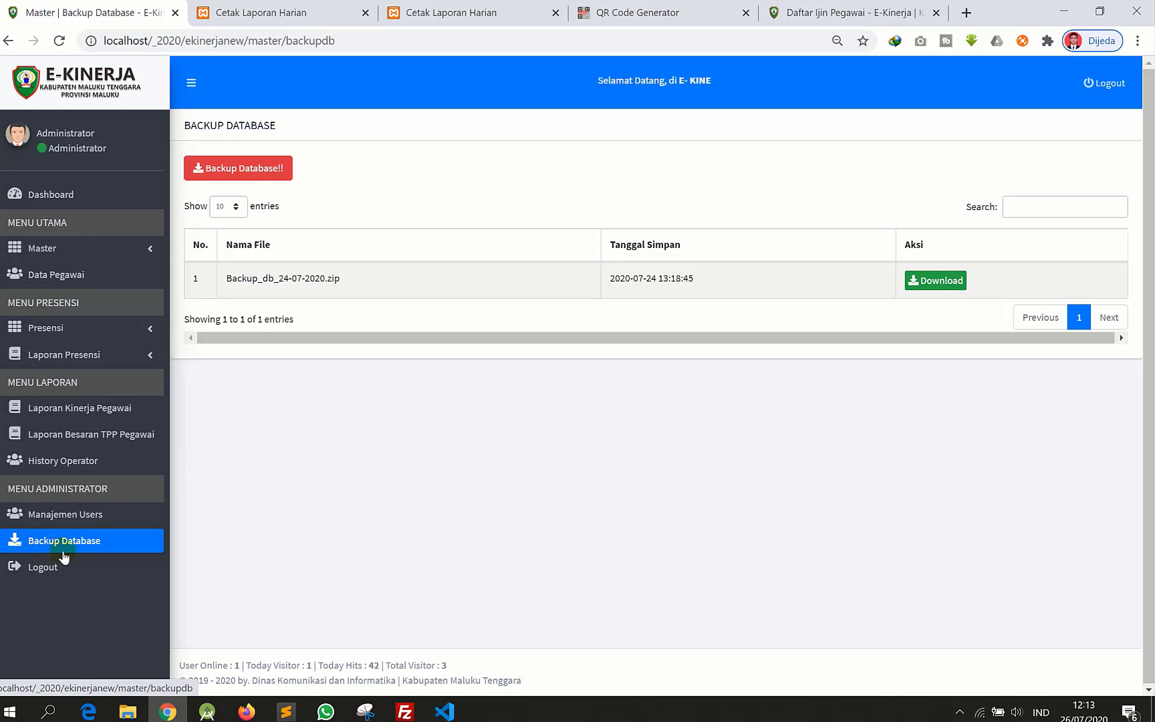
- Create and download backup Backup_db_26-07-2020.zip, then log out of E-Kinerja
left_click(257, 171)
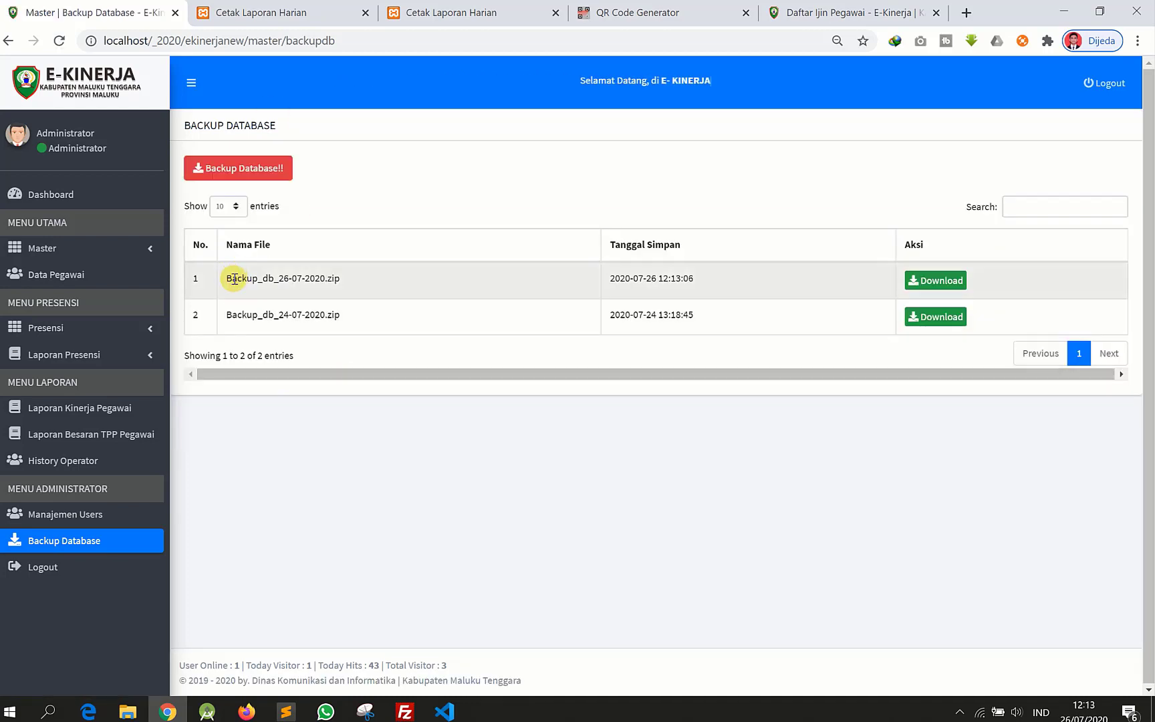
left_click_drag(235, 280, 387, 292)
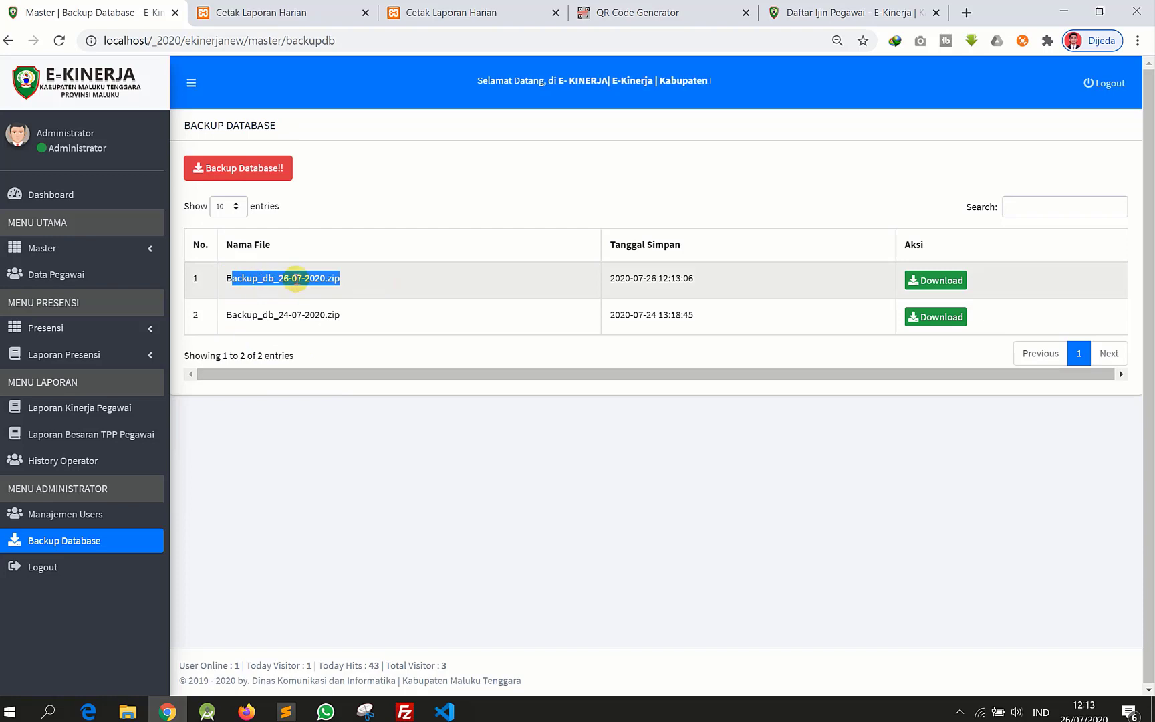
left_click_drag(279, 281, 575, 281)
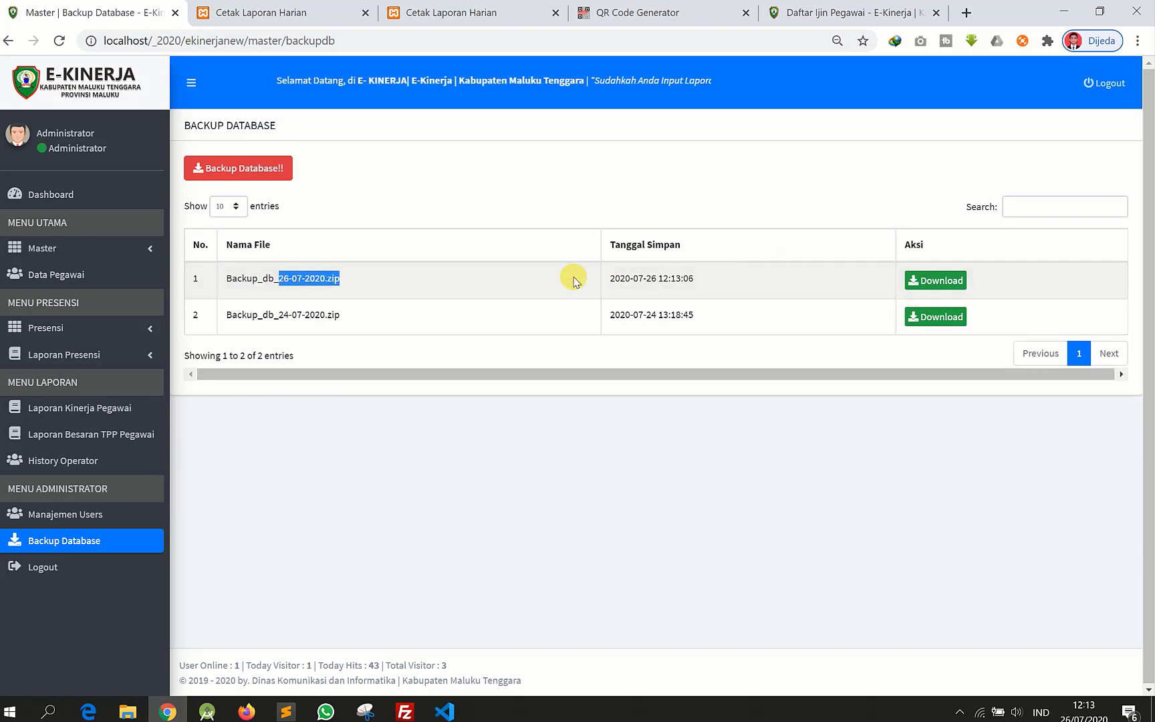
left_click(941, 291)
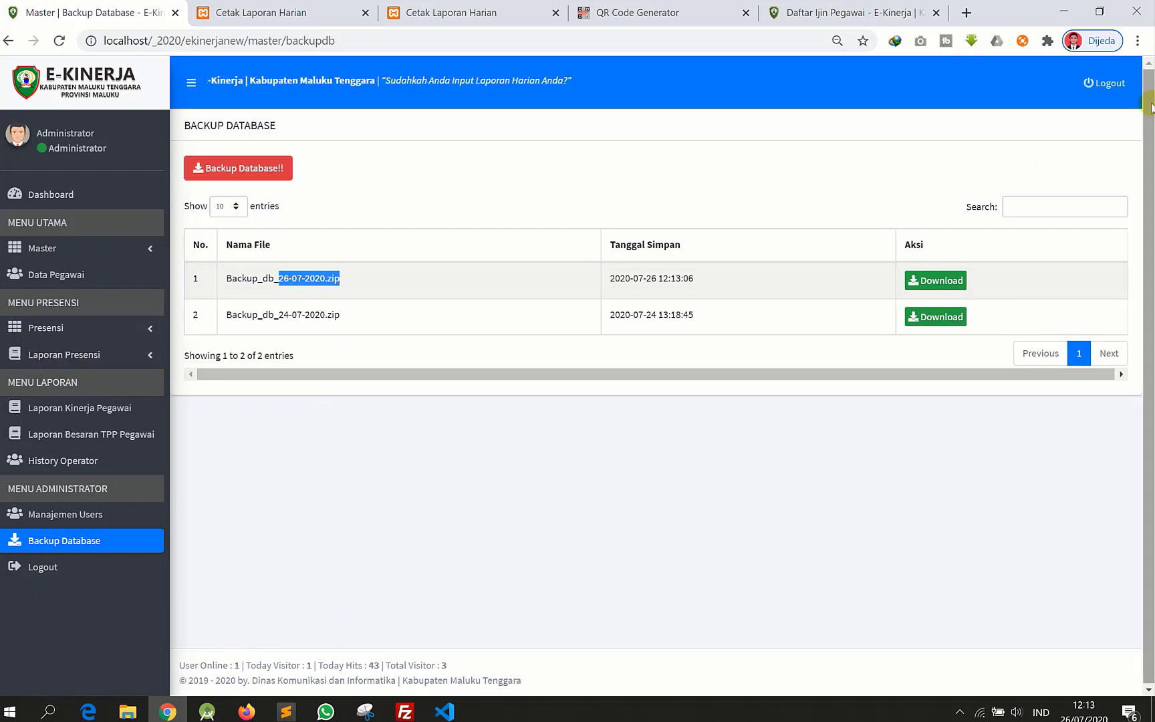
left_click(1107, 83)
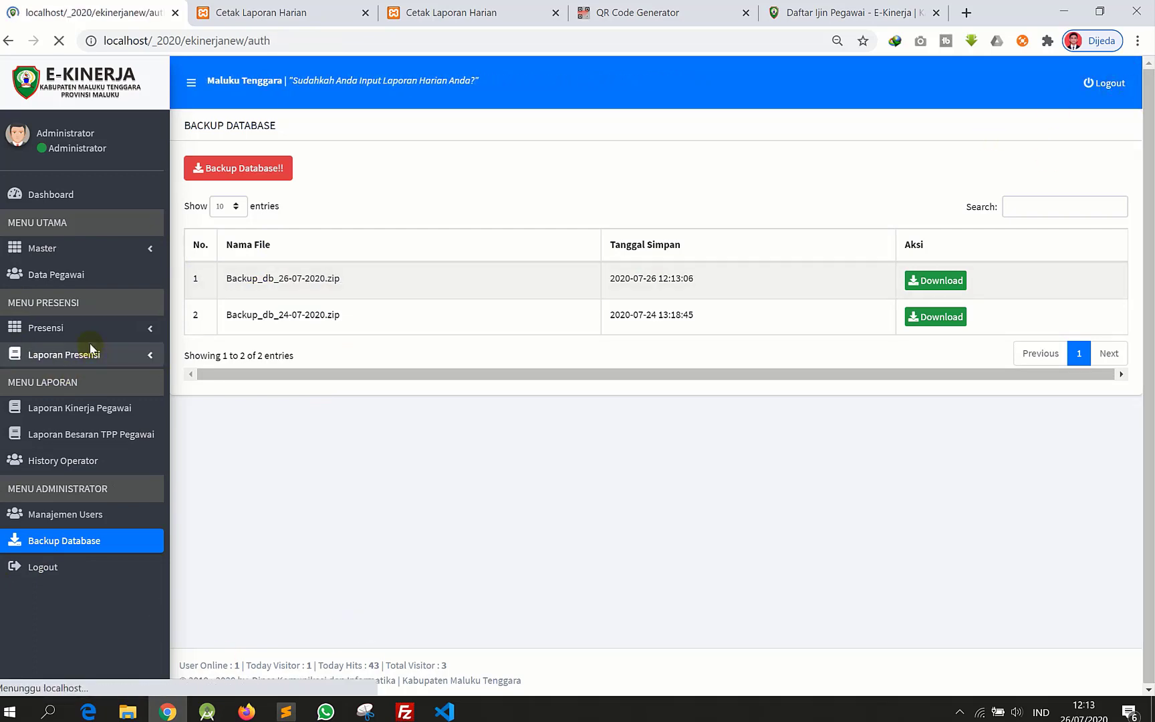